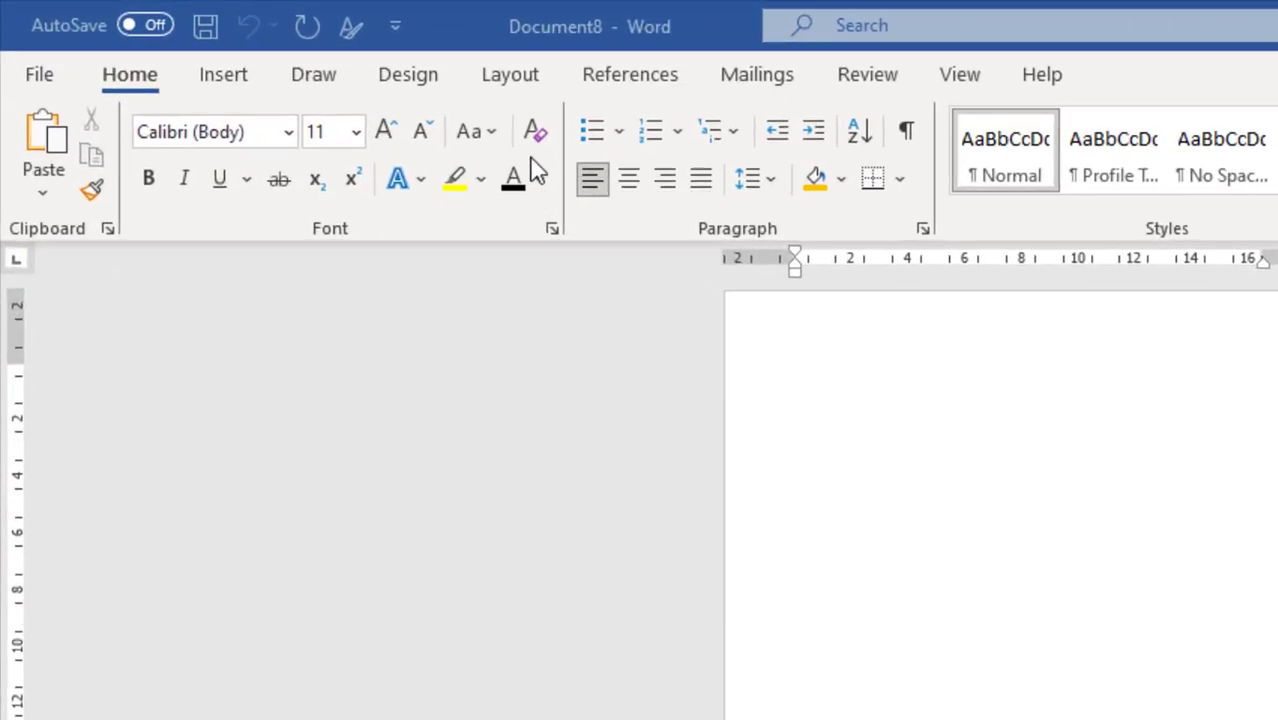
In Page Setup, set the page height to 33 cm and the top, bottom, left and right margins to 1 cm.
{"action": "left_click", "coordinate": [510, 74]}
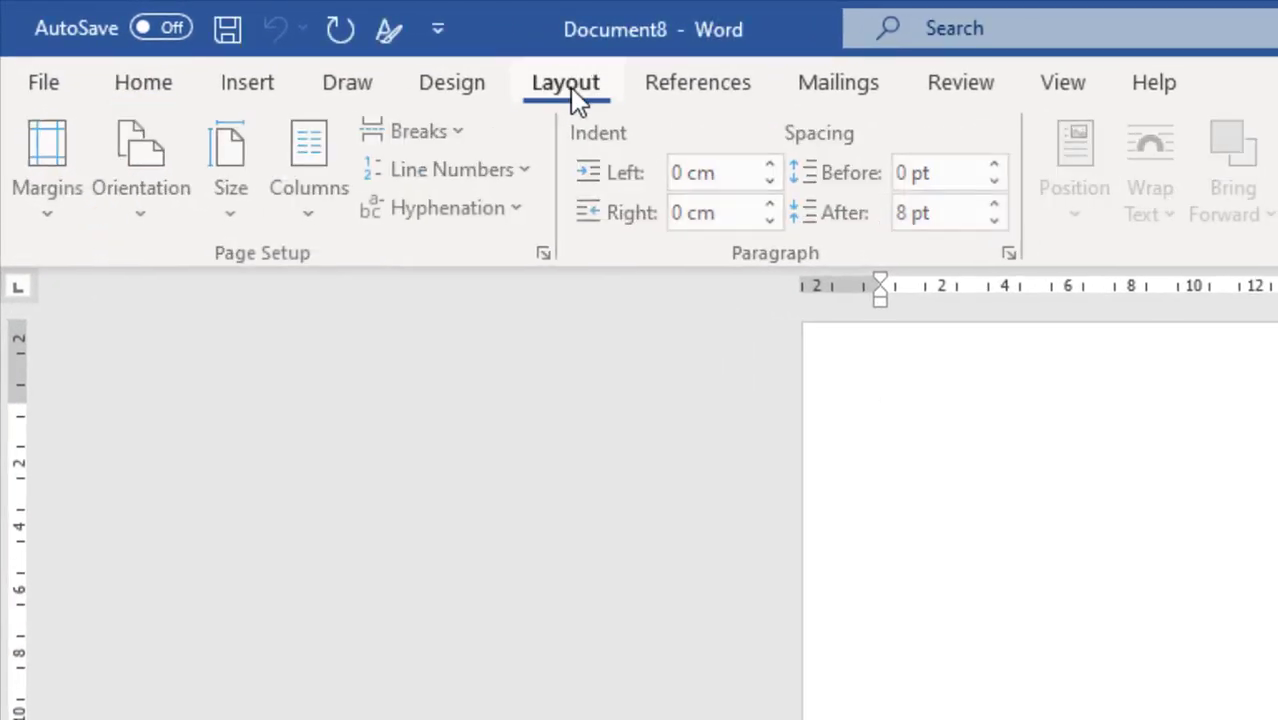
{"action": "left_click", "coordinate": [548, 254]}
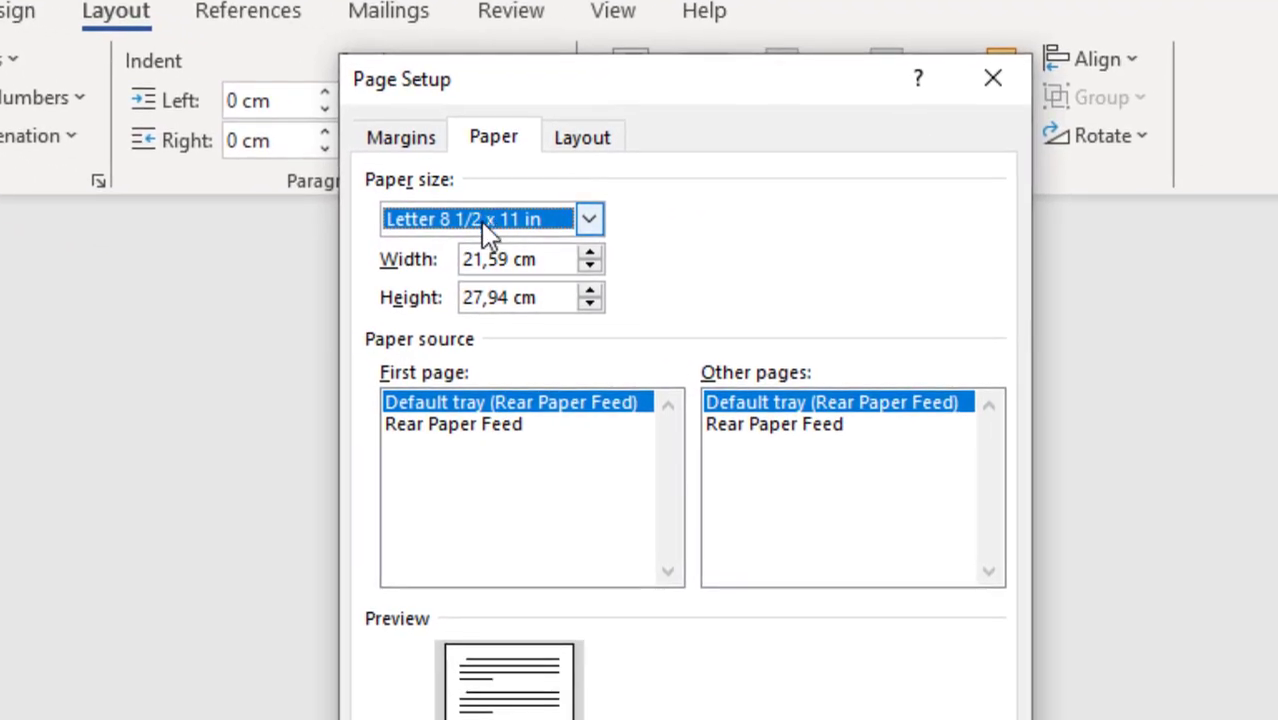
{"action": "left_click_drag", "start_coordinate": [541, 297], "coordinate": [312, 325]}
{"action": "type", "text": "33"}
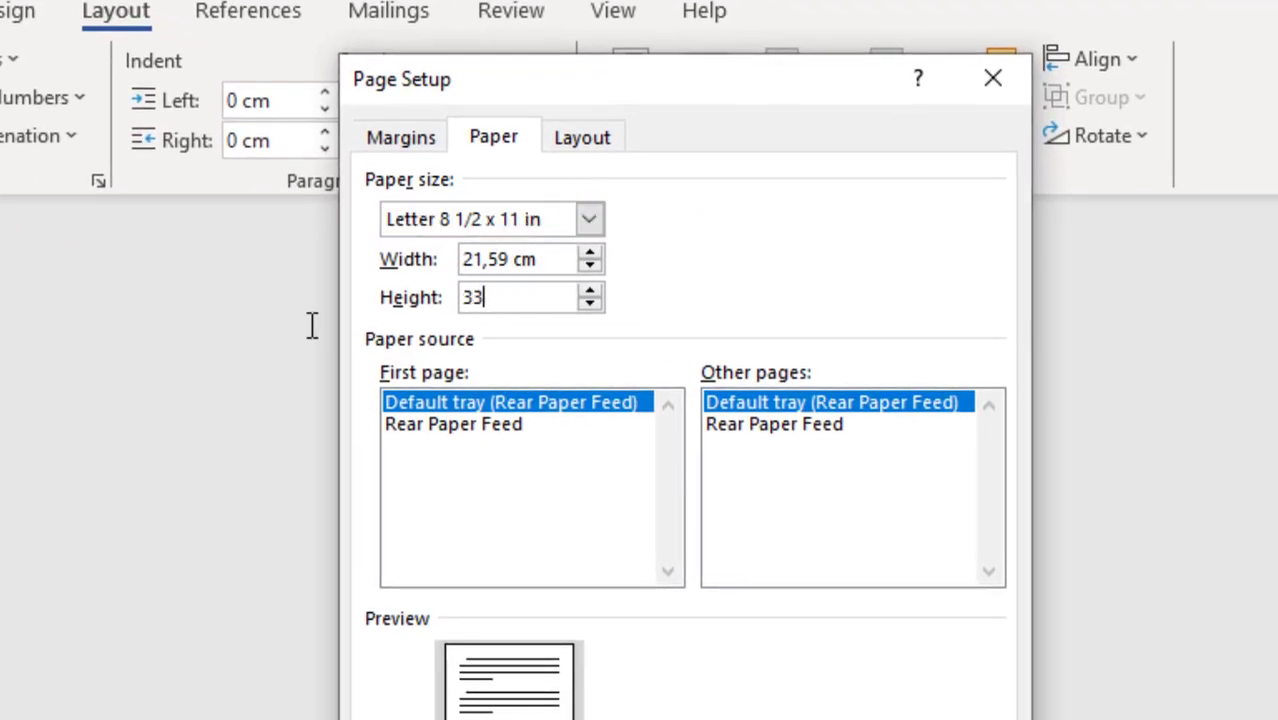
{"action": "left_click", "coordinate": [404, 140]}
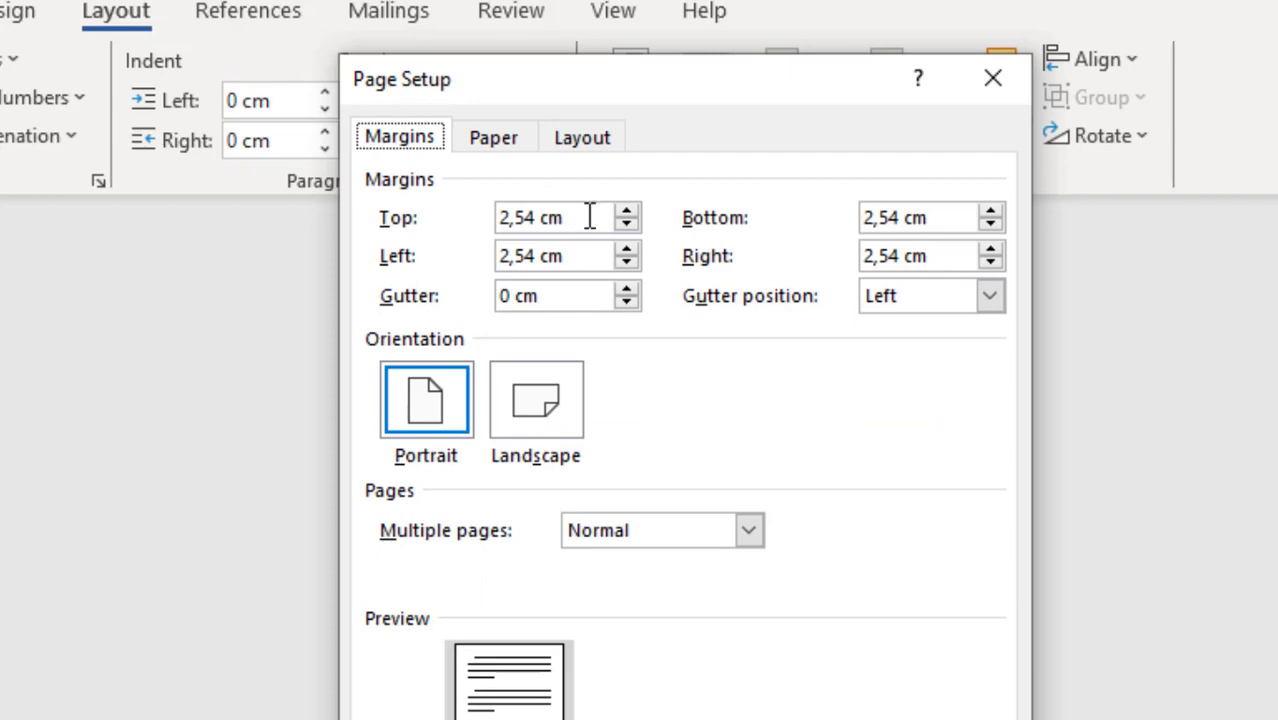
{"action": "left_click_drag", "start_coordinate": [590, 217], "coordinate": [412, 240]}
{"action": "type", "text": "1"}
{"action": "key", "text": "Tab"}
{"action": "type", "text": "1\t1"}
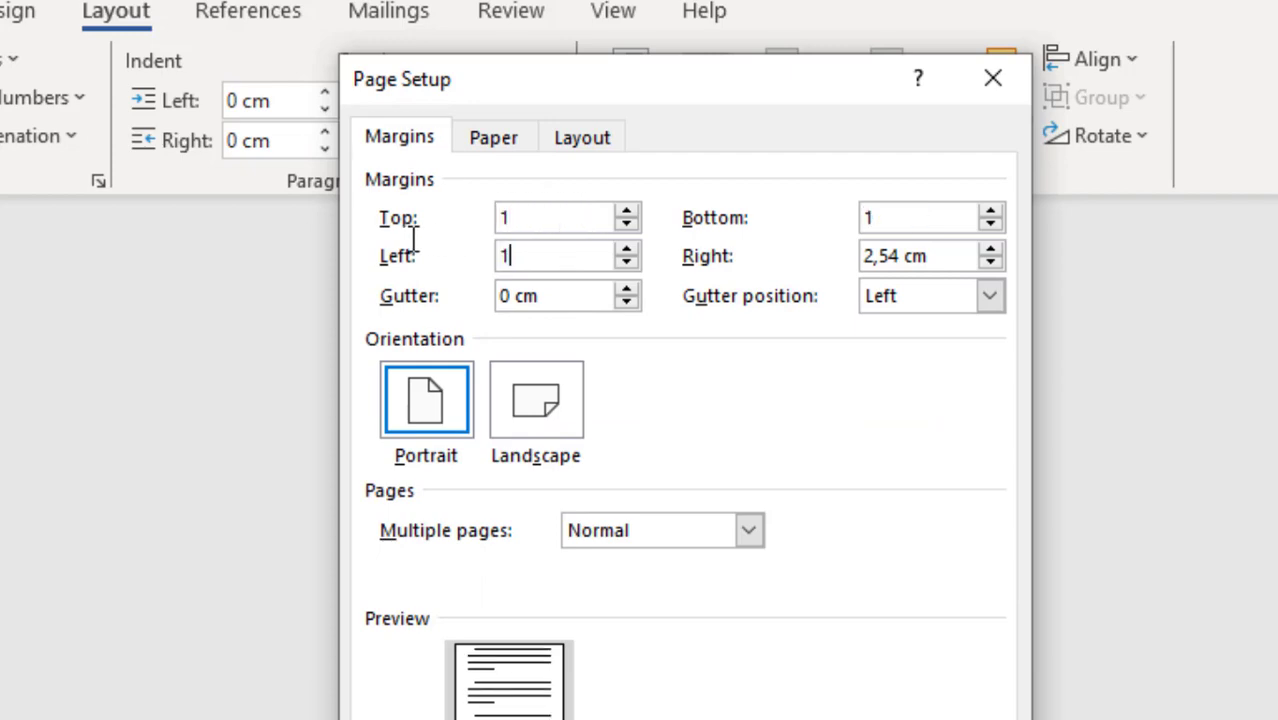
{"action": "key", "text": "Tab"}
{"action": "type", "text": "1"}
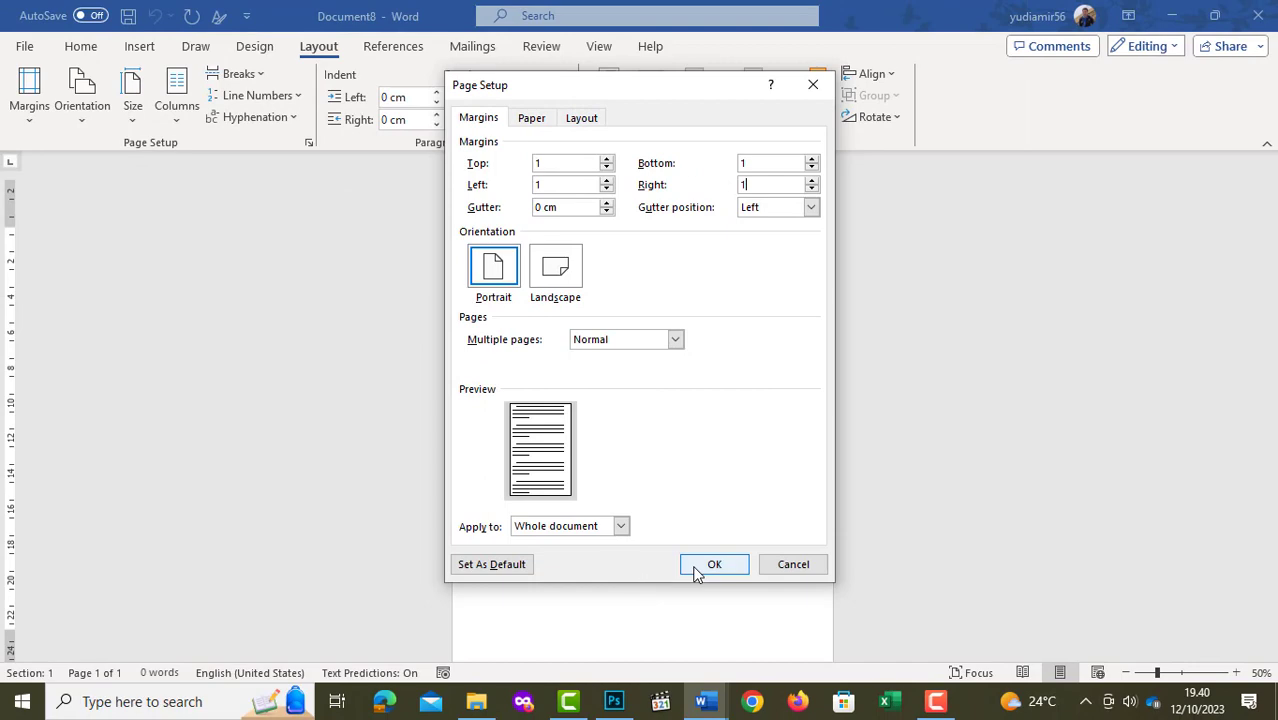
{"action": "left_click", "coordinate": [699, 566]}
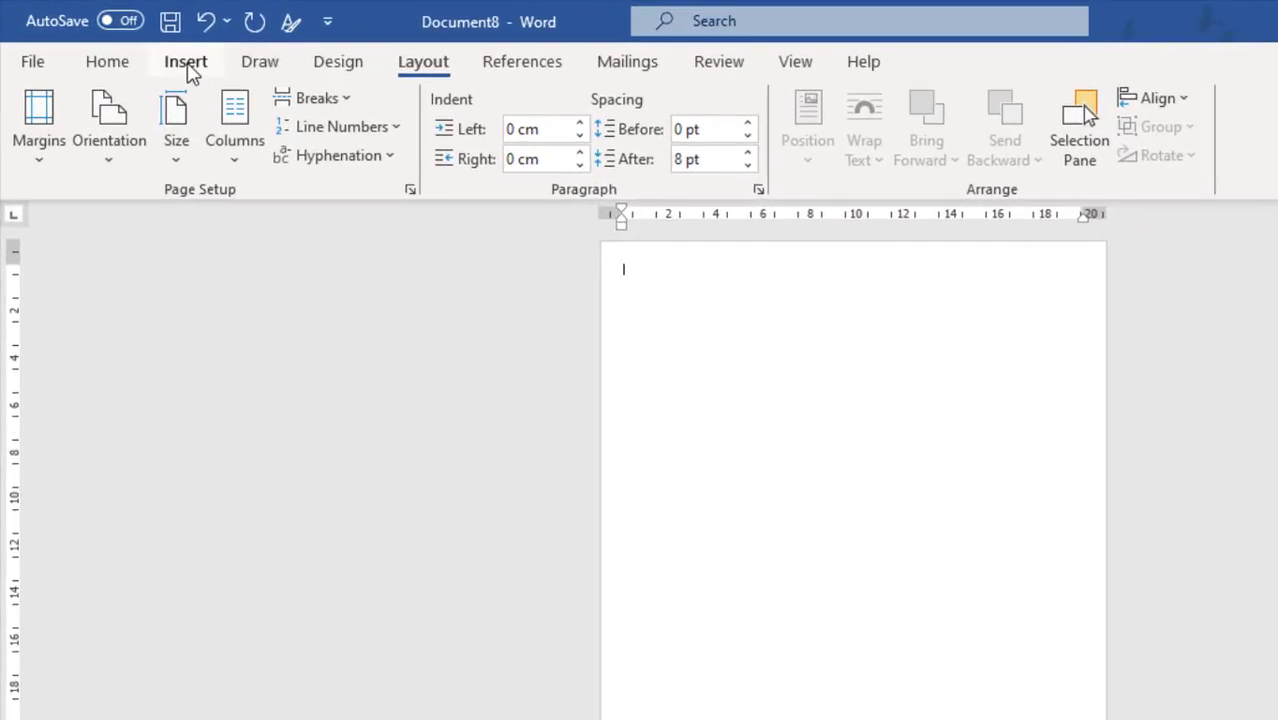
Draw a blue rectangle across the top of the page and thin it to about 0.77 cm.
{"action": "left_click", "coordinate": [139, 46]}
{"action": "left_click", "coordinate": [366, 110]}
{"action": "left_click", "coordinate": [463, 172]}
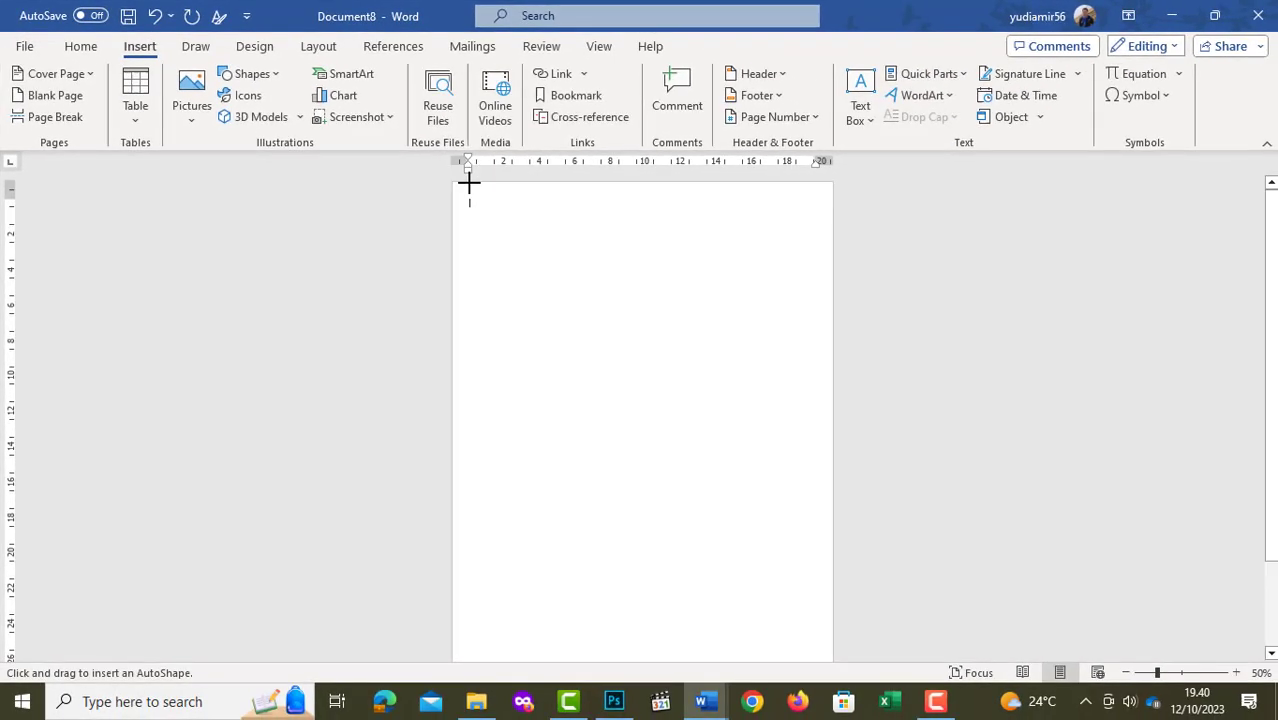
{"action": "mouse_move", "coordinate": [456, 183]}
{"action": "left_mouse_down"}
{"action": "mouse_move", "coordinate": [852, 197]}
{"action": "mouse_move", "coordinate": [833, 200]}
{"action": "left_mouse_up"}
{"action": "scroll", "coordinate": [795, 254], "scroll_direction": "up", "scroll_amount": 6, "text": "ctrl"}
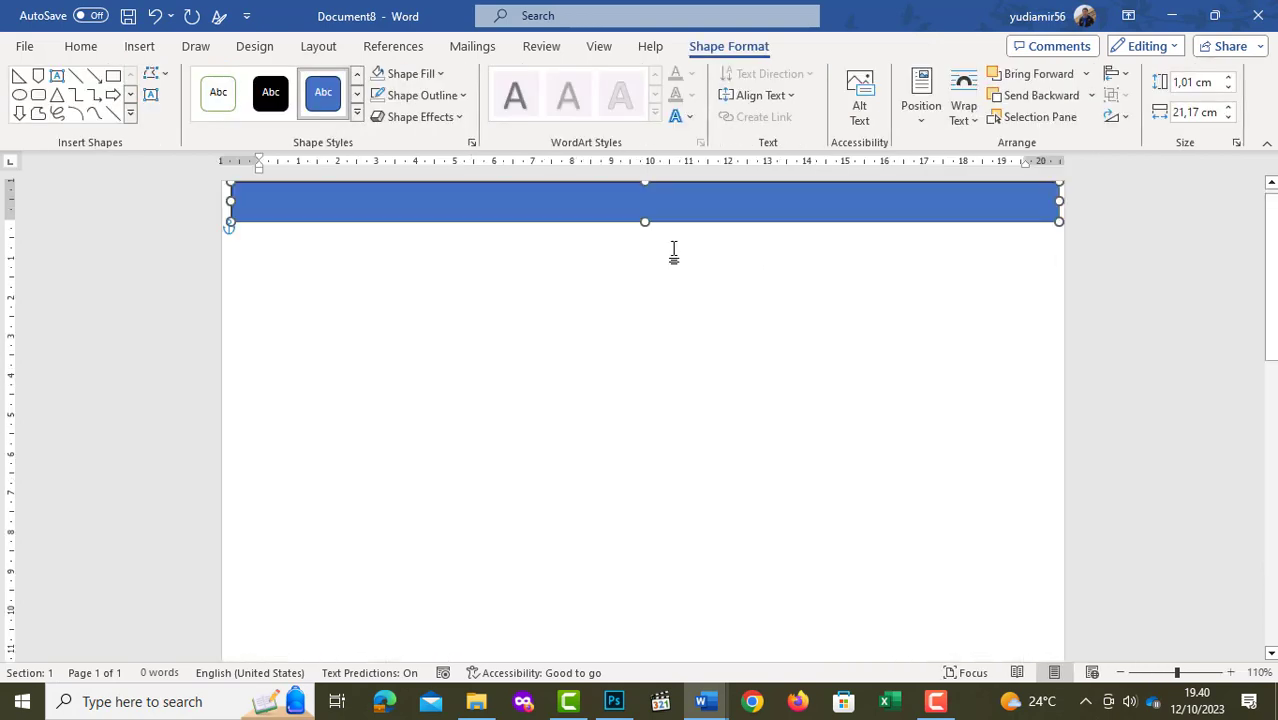
{"action": "left_click_drag", "start_coordinate": [645, 219], "coordinate": [645, 210]}
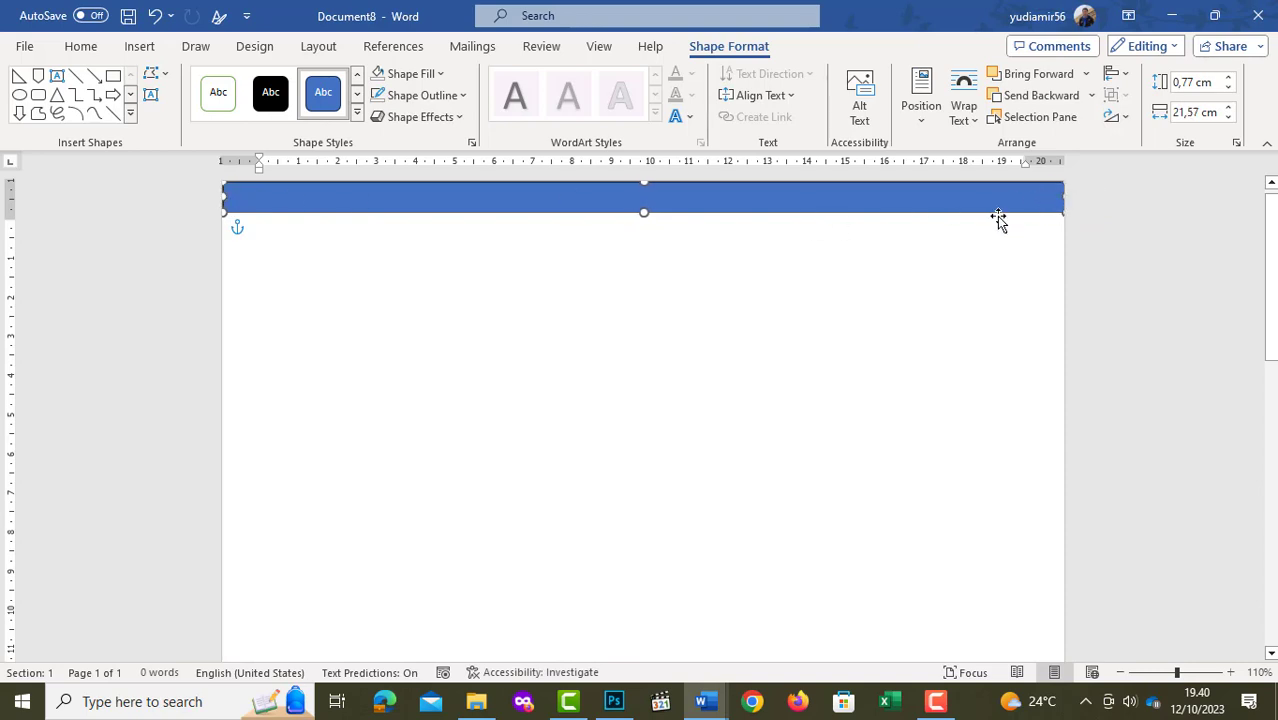
Remove the outline from the blue top bar.
{"action": "scroll", "coordinate": [776, 365], "scroll_direction": "down", "scroll_amount": 5, "text": "ctrl"}
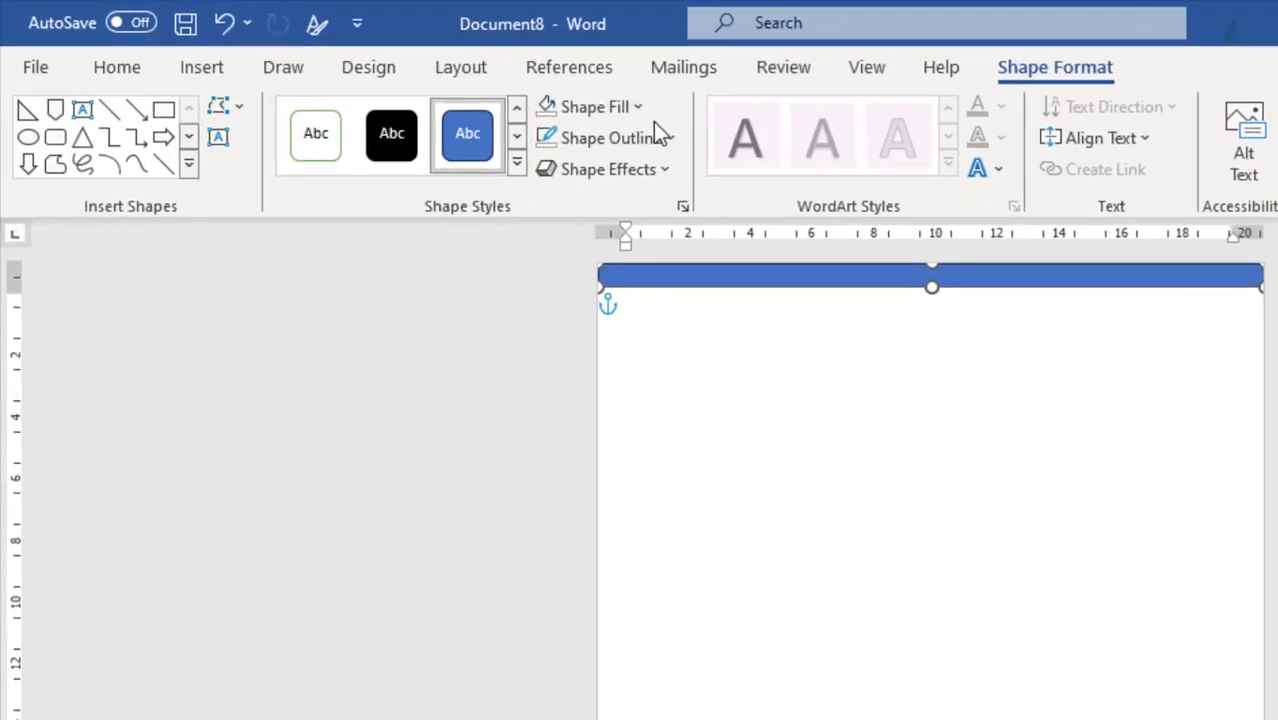
{"action": "left_click", "coordinate": [440, 96]}
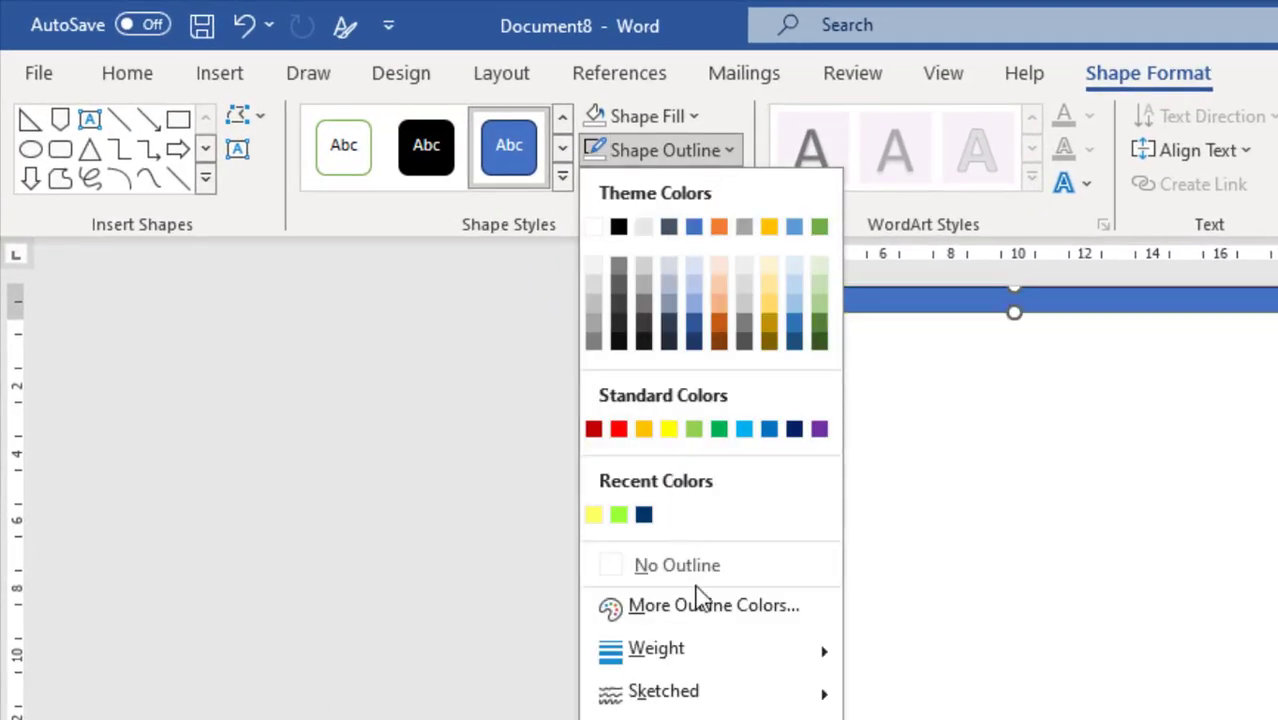
{"action": "left_click", "coordinate": [662, 568]}
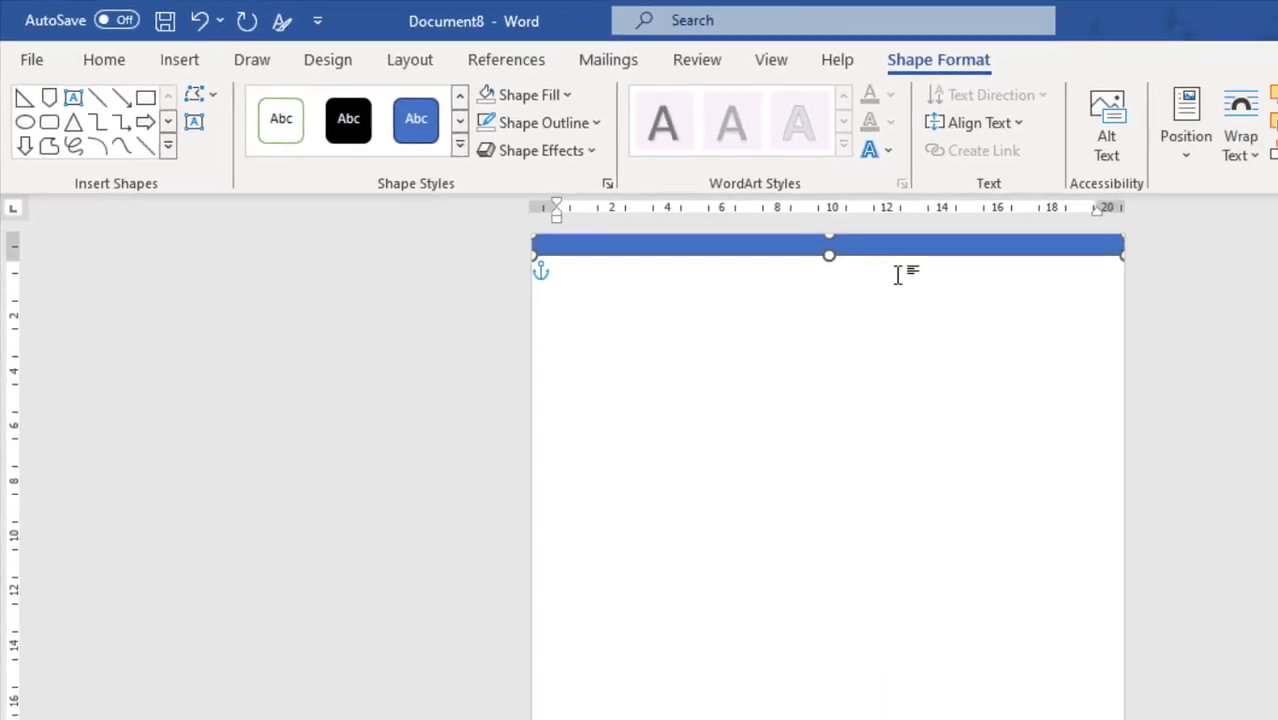
{"action": "left_click", "coordinate": [797, 268]}
{"action": "scroll", "coordinate": [798, 285], "scroll_direction": "down", "scroll_amount": 1, "text": "ctrl"}
{"action": "scroll", "coordinate": [799, 298], "scroll_direction": "down", "scroll_amount": 1, "text": "ctrl"}
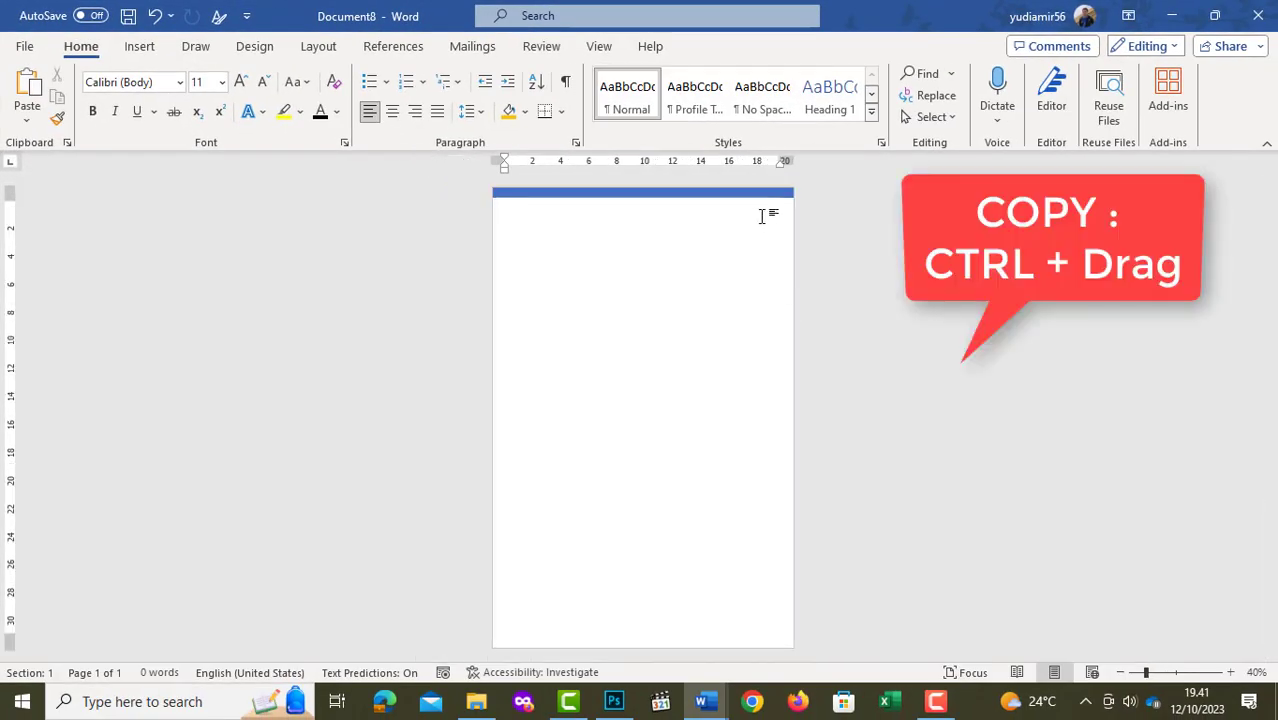
Duplicate the blue bar just below the original and resize the copy into a shorter right-side bar.
{"action": "left_click_drag", "start_coordinate": [744, 203], "coordinate": [724, 238]}
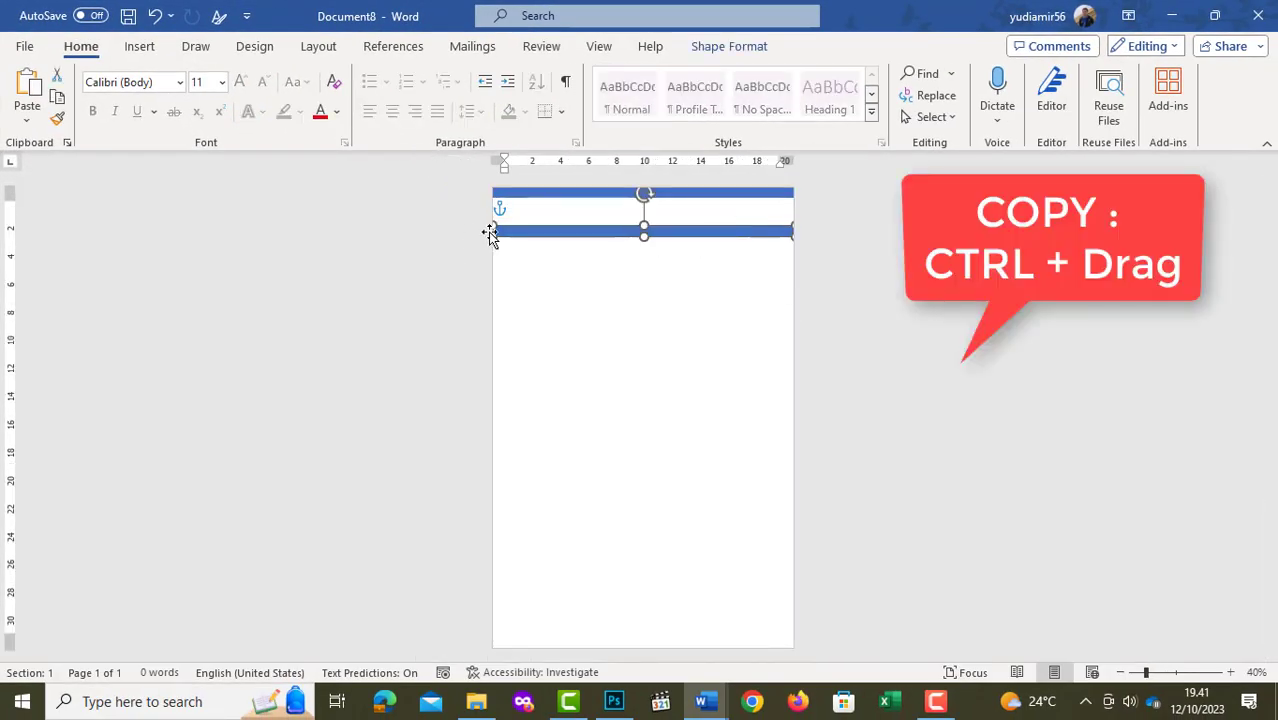
{"action": "left_click_drag", "start_coordinate": [544, 221], "coordinate": [657, 223]}
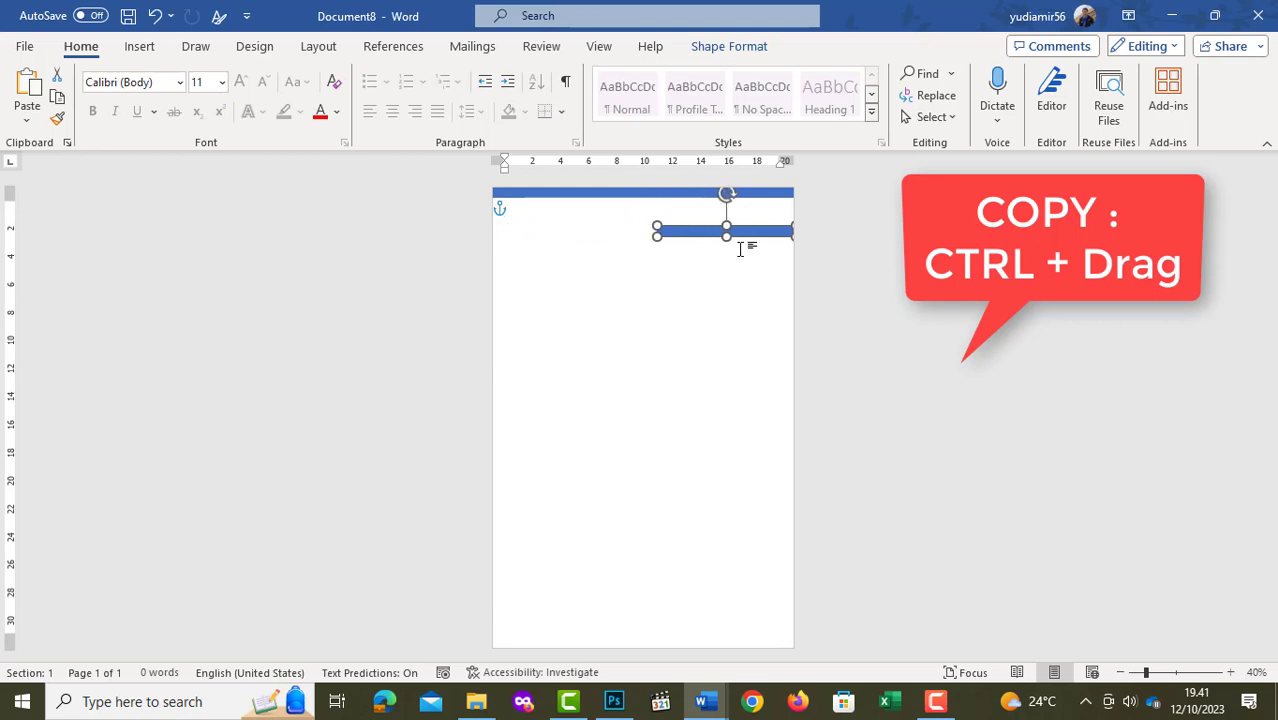
{"action": "scroll", "coordinate": [740, 250], "scroll_direction": "up", "scroll_amount": 4, "text": "ctrl"}
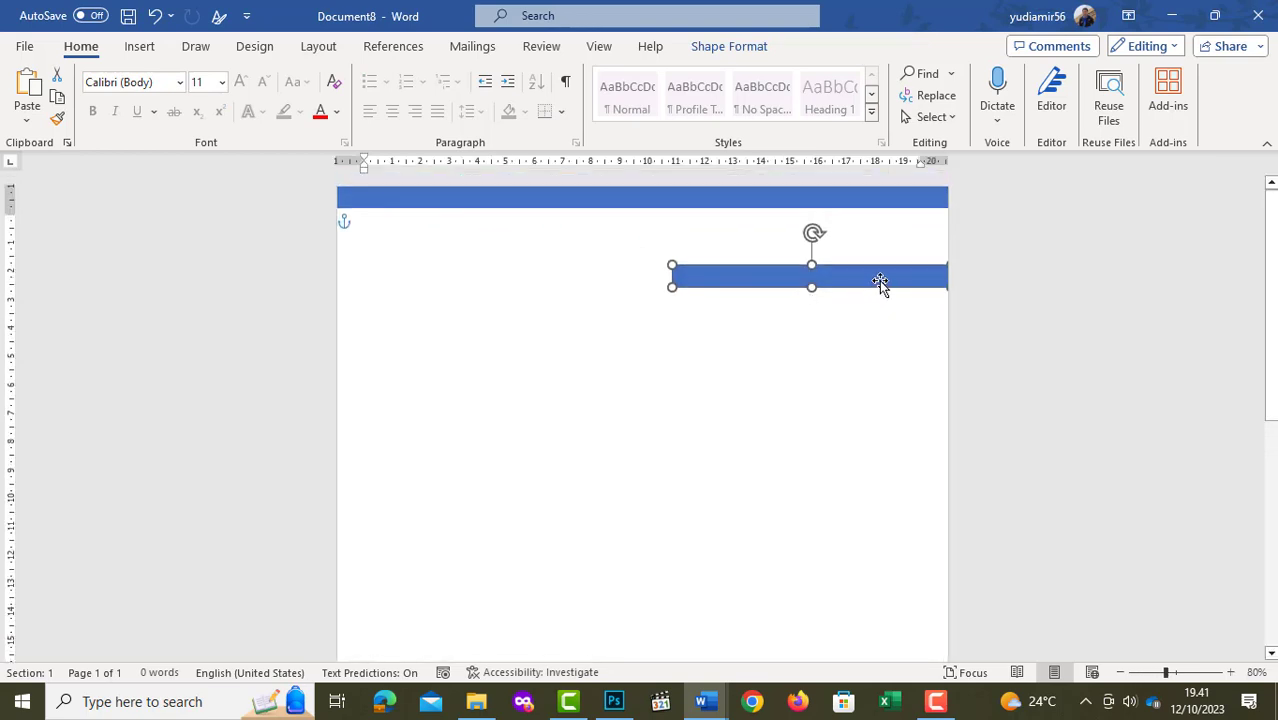
{"action": "left_click_drag", "start_coordinate": [880, 283], "coordinate": [862, 261]}
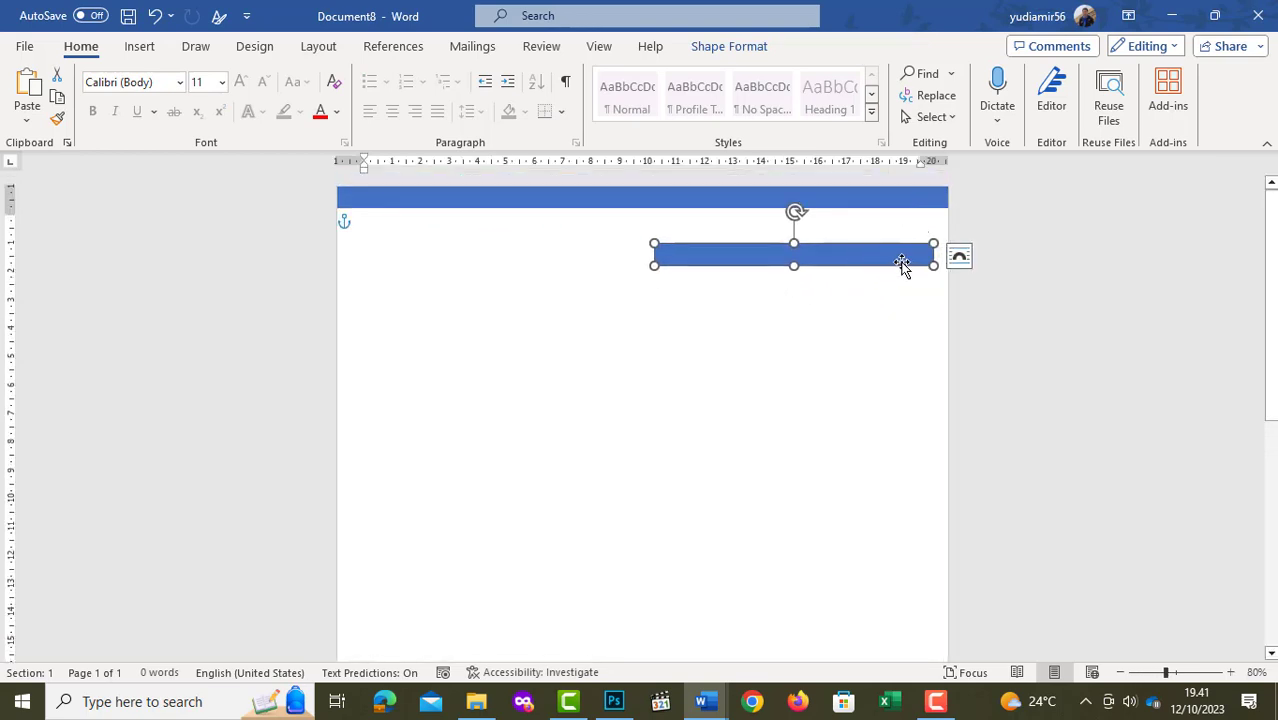
{"action": "left_click_drag", "start_coordinate": [779, 268], "coordinate": [780, 285]}
{"action": "scroll", "coordinate": [761, 366], "scroll_direction": "down", "scroll_amount": 2, "text": "ctrl"}
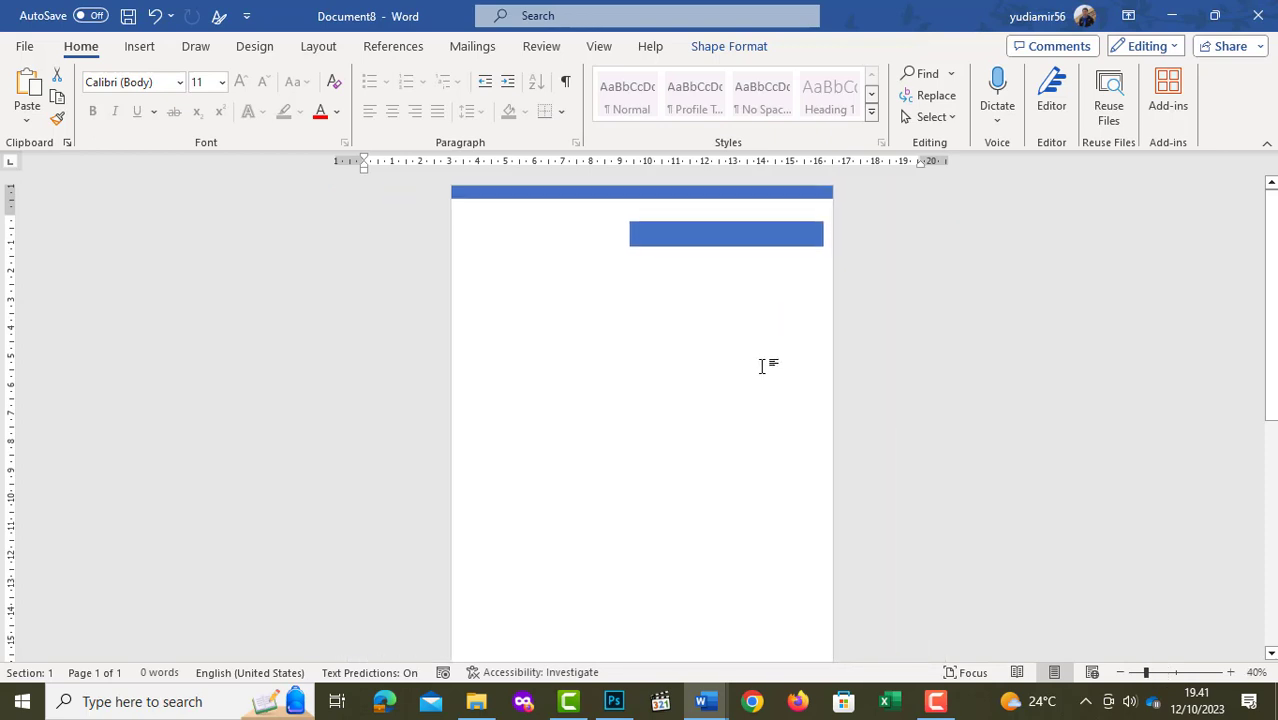
{"action": "scroll", "coordinate": [761, 366], "scroll_direction": "down", "scroll_amount": 2, "text": "ctrl"}
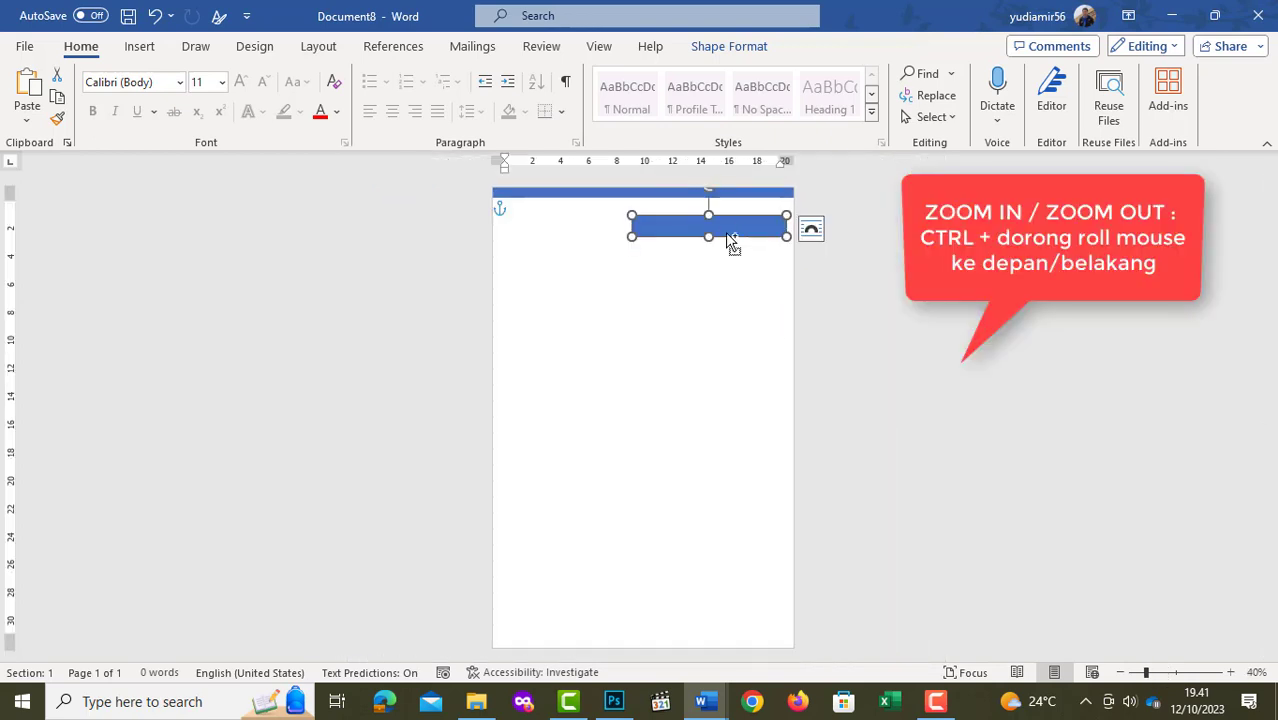
{"action": "scroll", "coordinate": [729, 240], "scroll_direction": "up", "scroll_amount": 2, "text": "ctrl"}
{"action": "scroll", "coordinate": [748, 256], "scroll_direction": "up", "scroll_amount": 1, "text": "ctrl"}
{"action": "left_click_drag", "start_coordinate": [761, 252], "coordinate": [763, 244]}
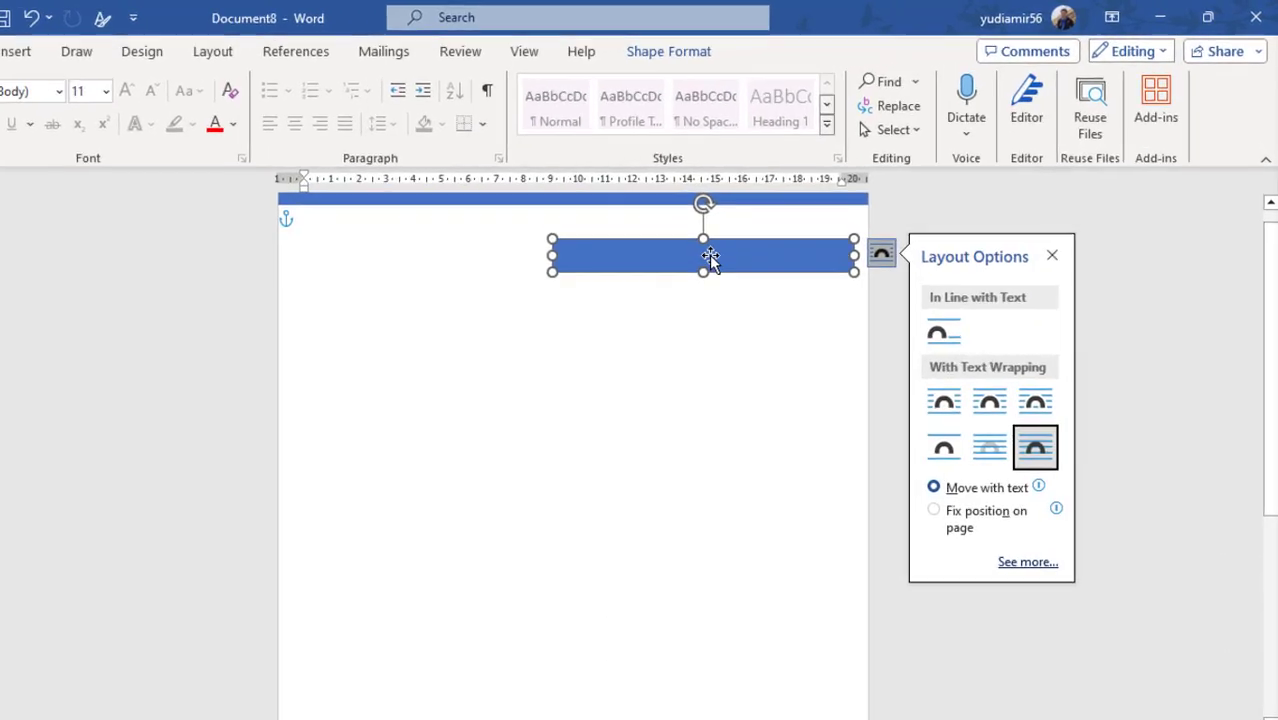
Add the text PENDIDIKAN inside the copied bar at font size 20.
{"action": "right_click", "coordinate": [765, 236]}
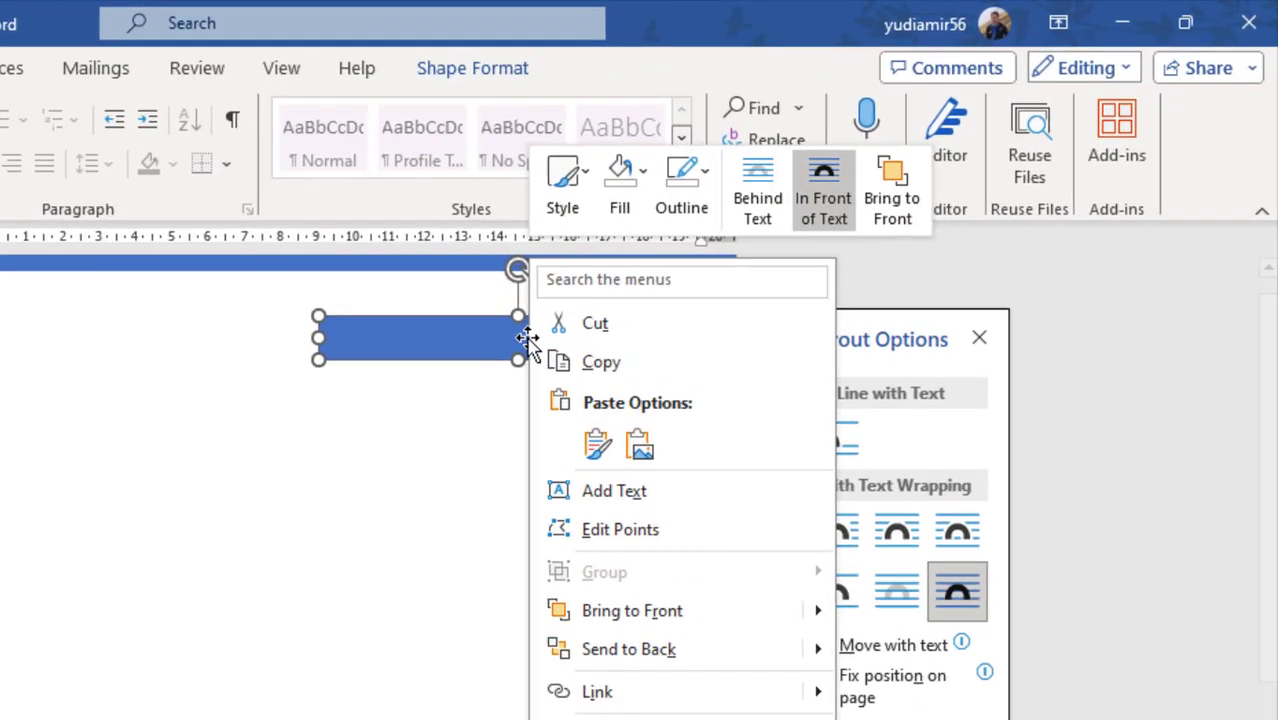
{"action": "left_click", "coordinate": [576, 503]}
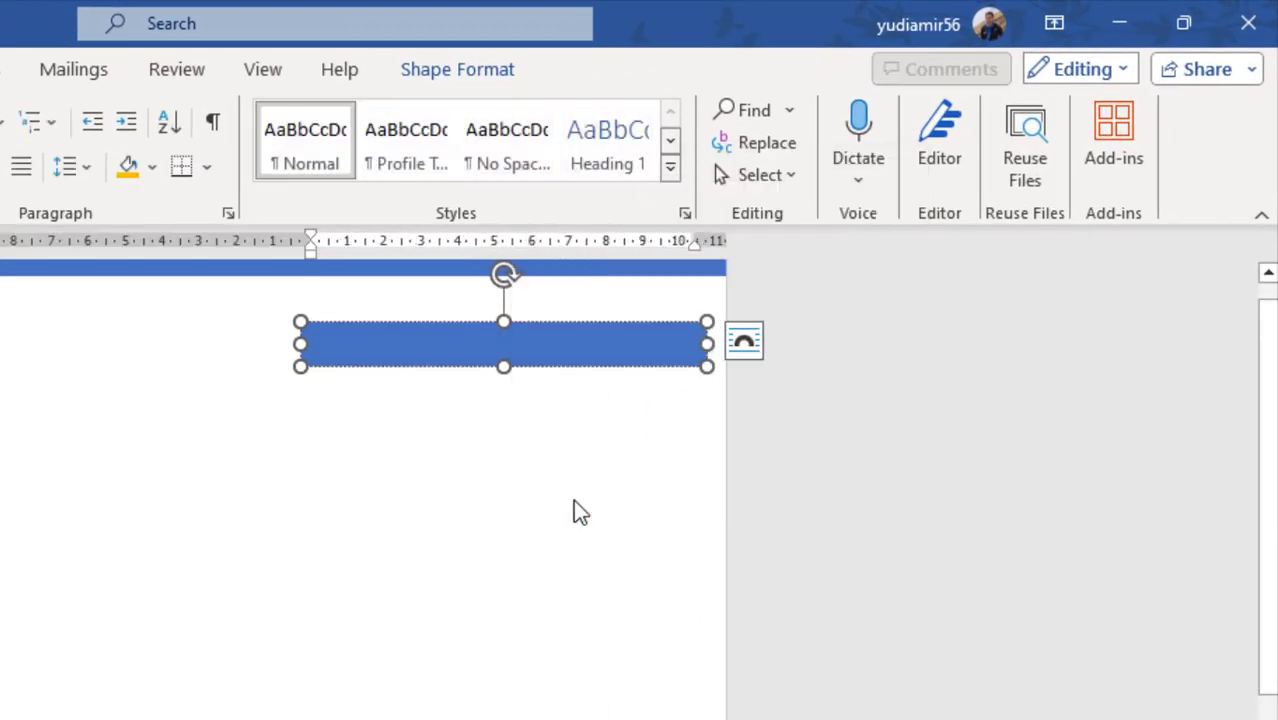
{"action": "type", "text": "pendidik"}
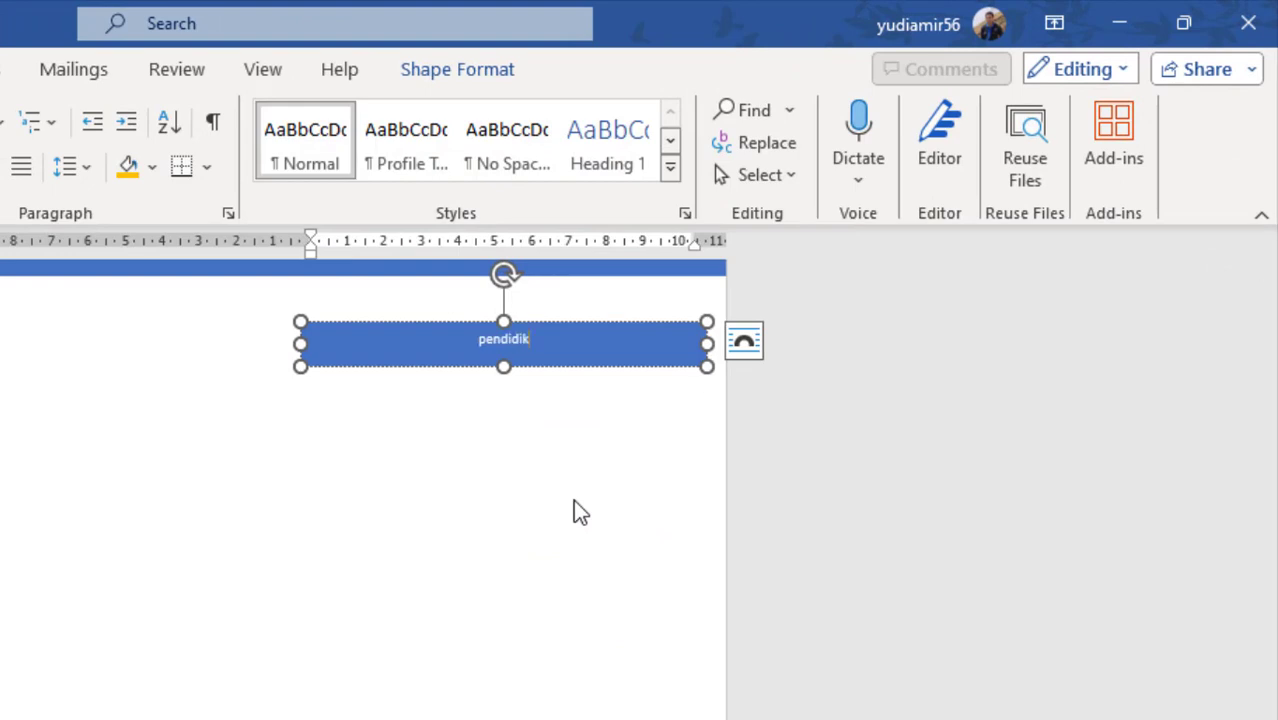
{"action": "key", "text": "ctrl+a"}
{"action": "type", "text": "PENDIDIKAN"}
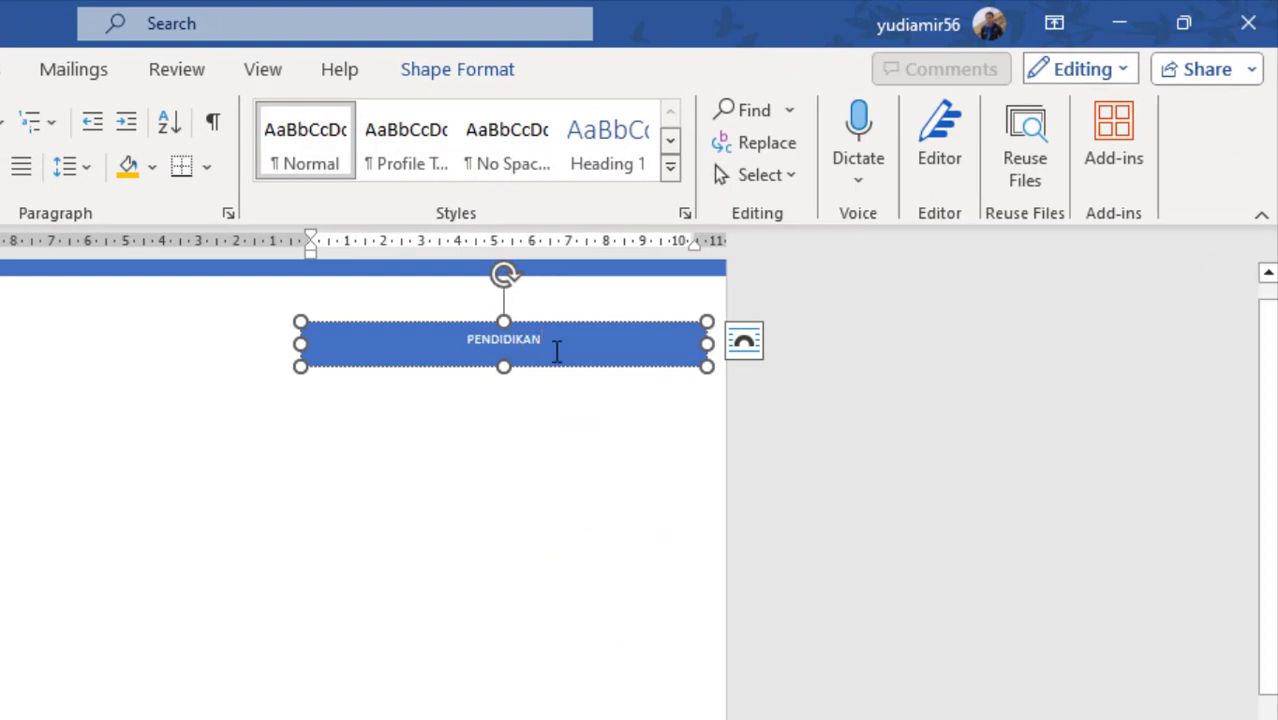
{"action": "left_click_drag", "start_coordinate": [487, 347], "coordinate": [466, 345]}
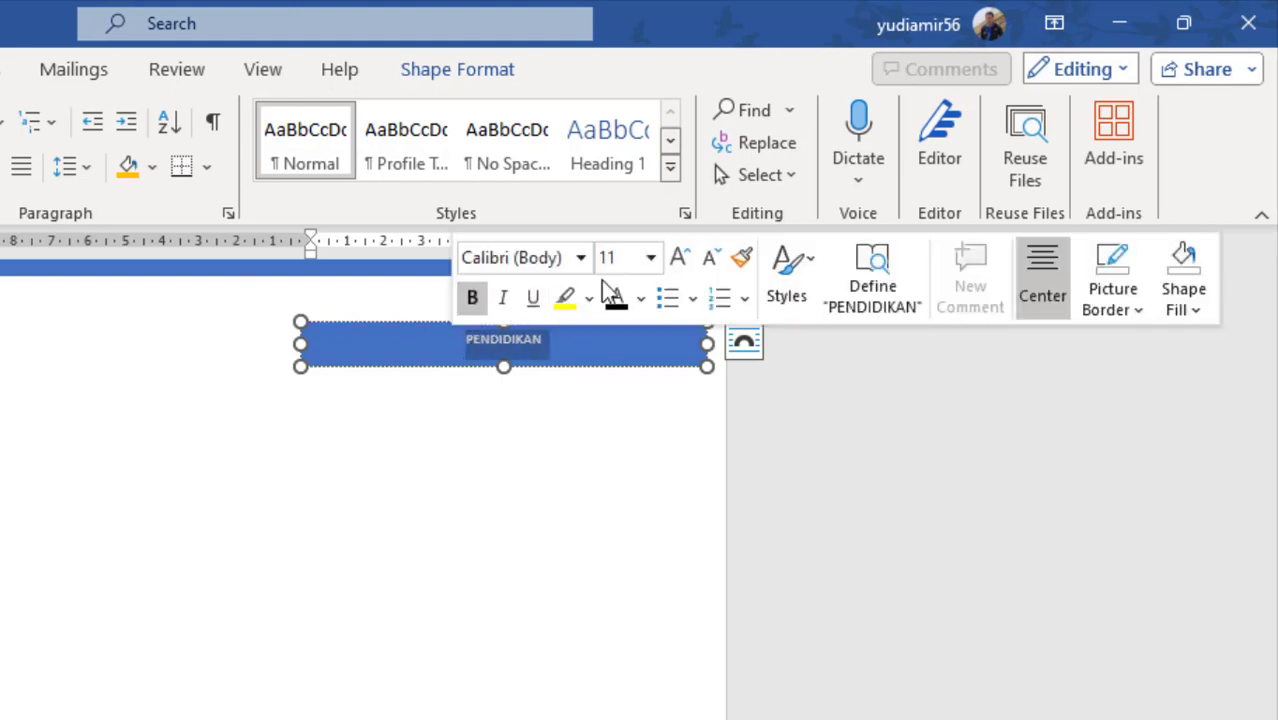
{"action": "left_click", "coordinate": [652, 262]}
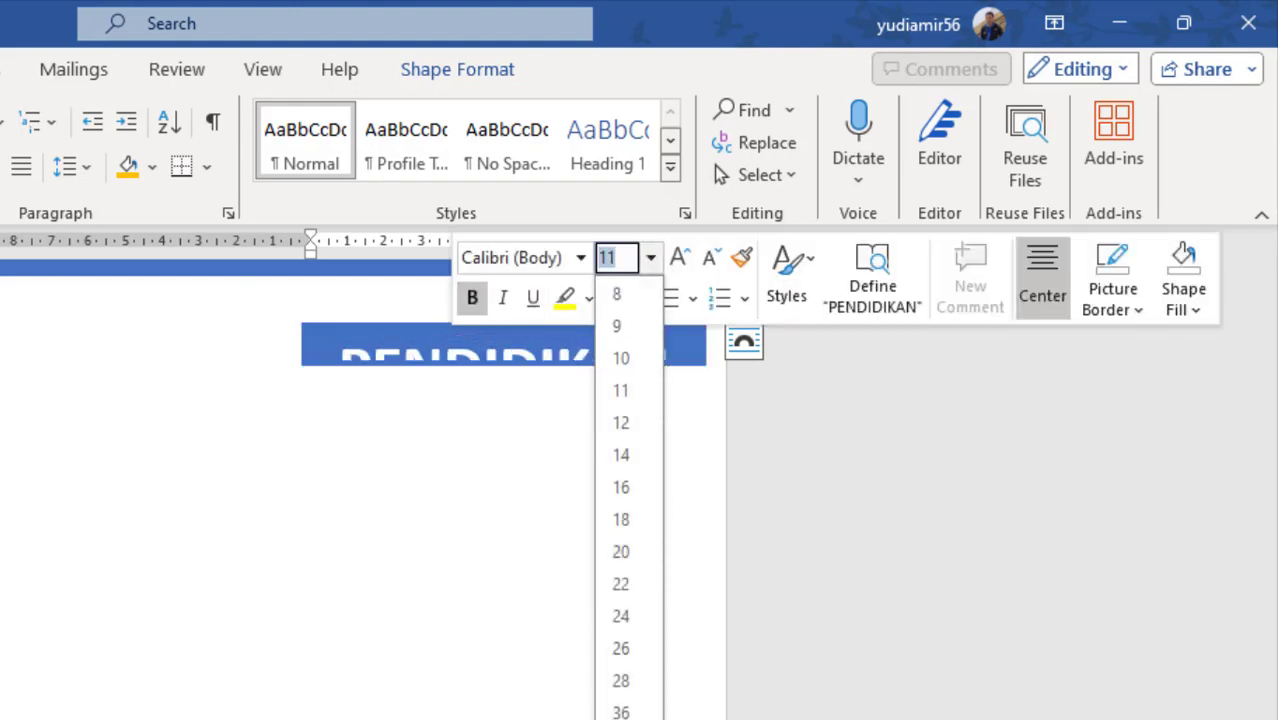
{"action": "left_click", "coordinate": [628, 552]}
Duplicate the PENDIDIKAN bar further down the page.
{"action": "left_click", "coordinate": [606, 404]}
{"action": "left_click", "coordinate": [620, 340]}
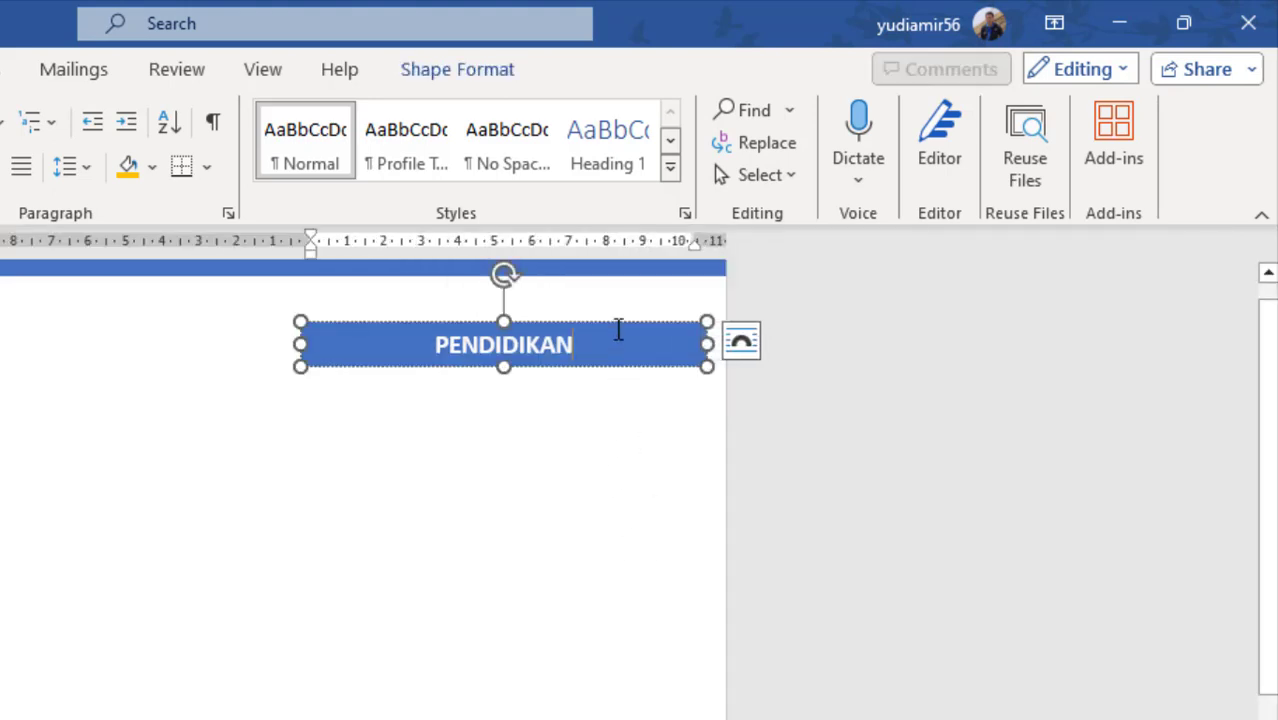
{"action": "left_click_drag", "start_coordinate": [615, 333], "coordinate": [616, 578]}
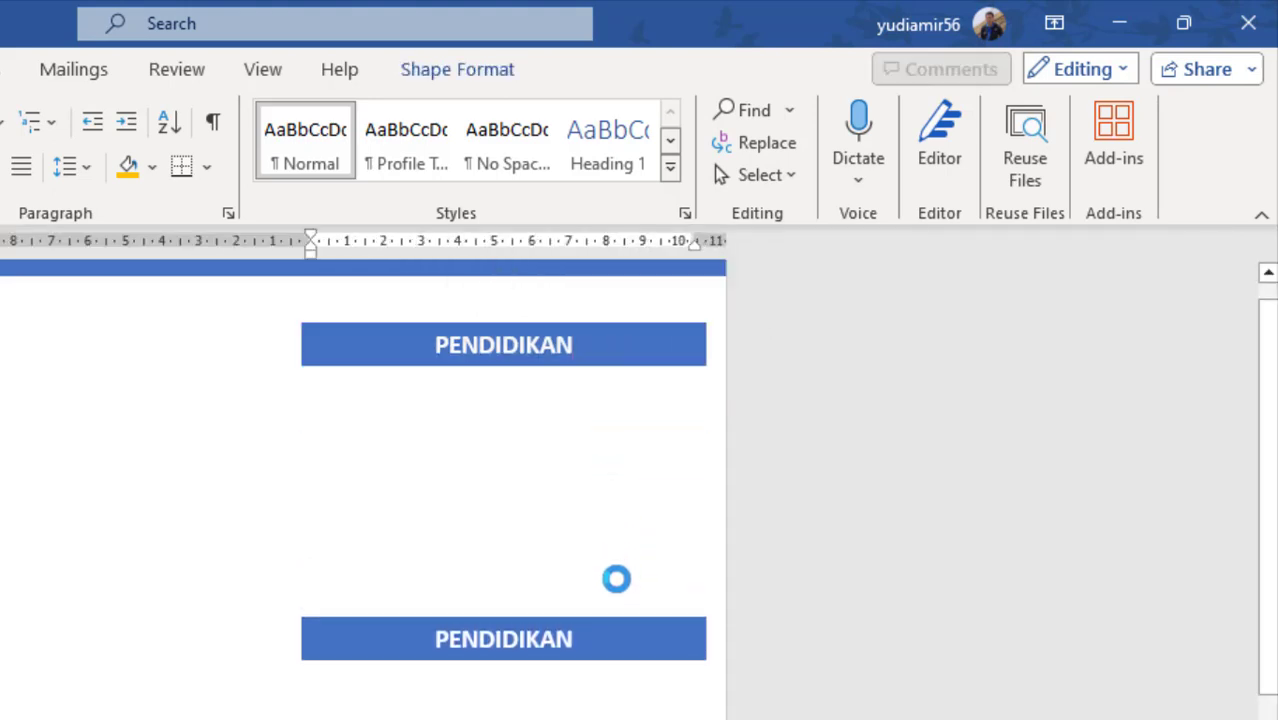
Position the duplicated PENDIDIKAN bars down the page to stack three heading bars.
{"action": "scroll", "coordinate": [611, 620], "scroll_direction": "down", "scroll_amount": 2}
{"action": "scroll", "coordinate": [611, 560], "scroll_direction": "down", "scroll_amount": 2}
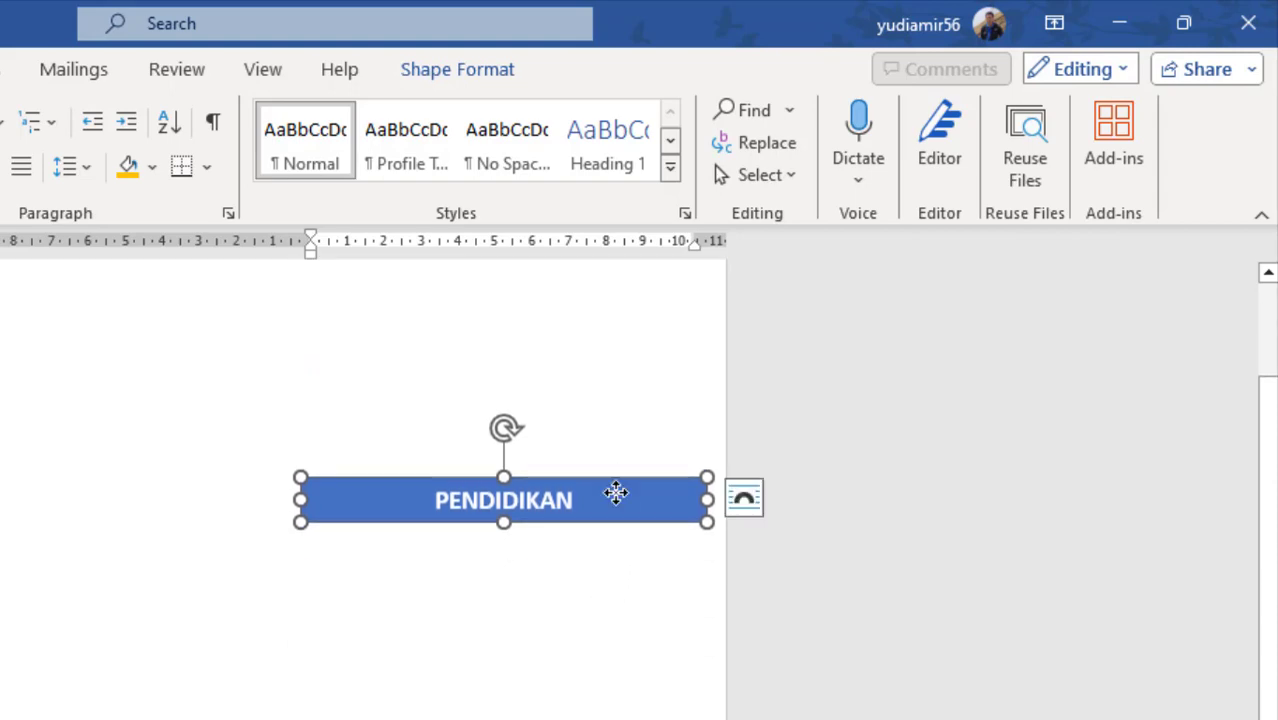
{"action": "left_click_drag", "start_coordinate": [611, 491], "coordinate": [619, 557]}
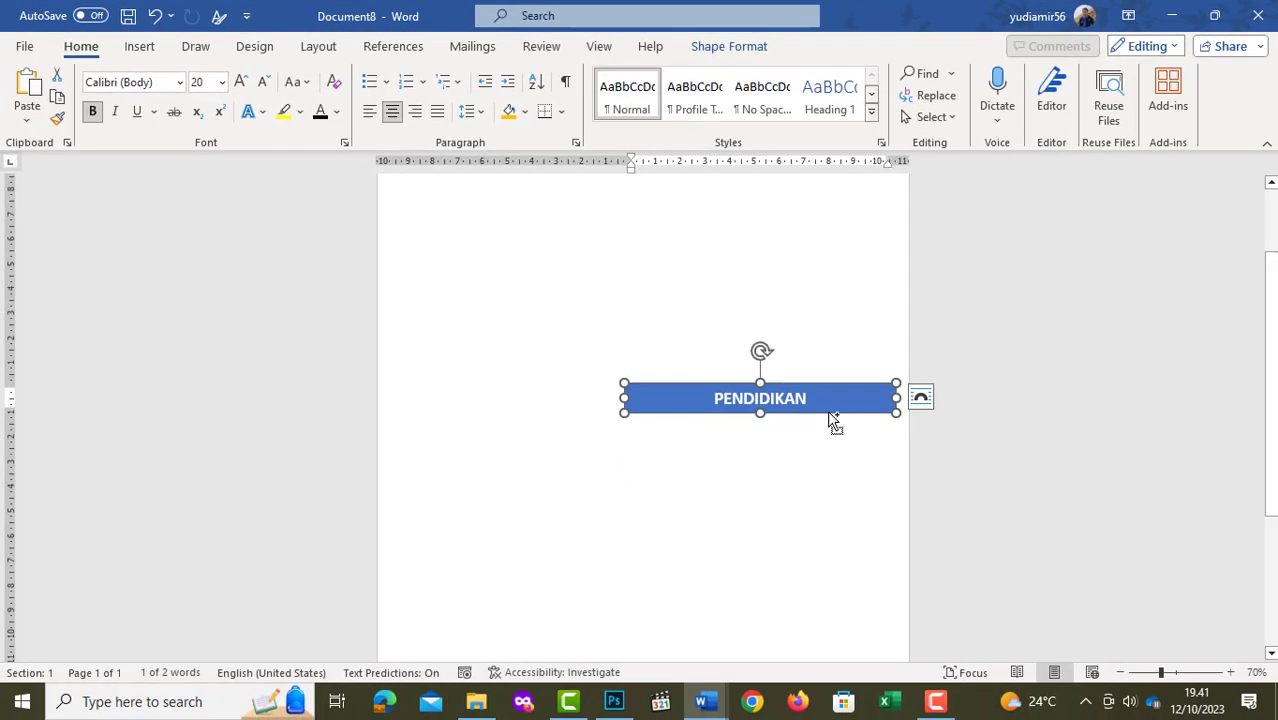
{"action": "left_click_drag", "start_coordinate": [829, 419], "coordinate": [839, 582]}
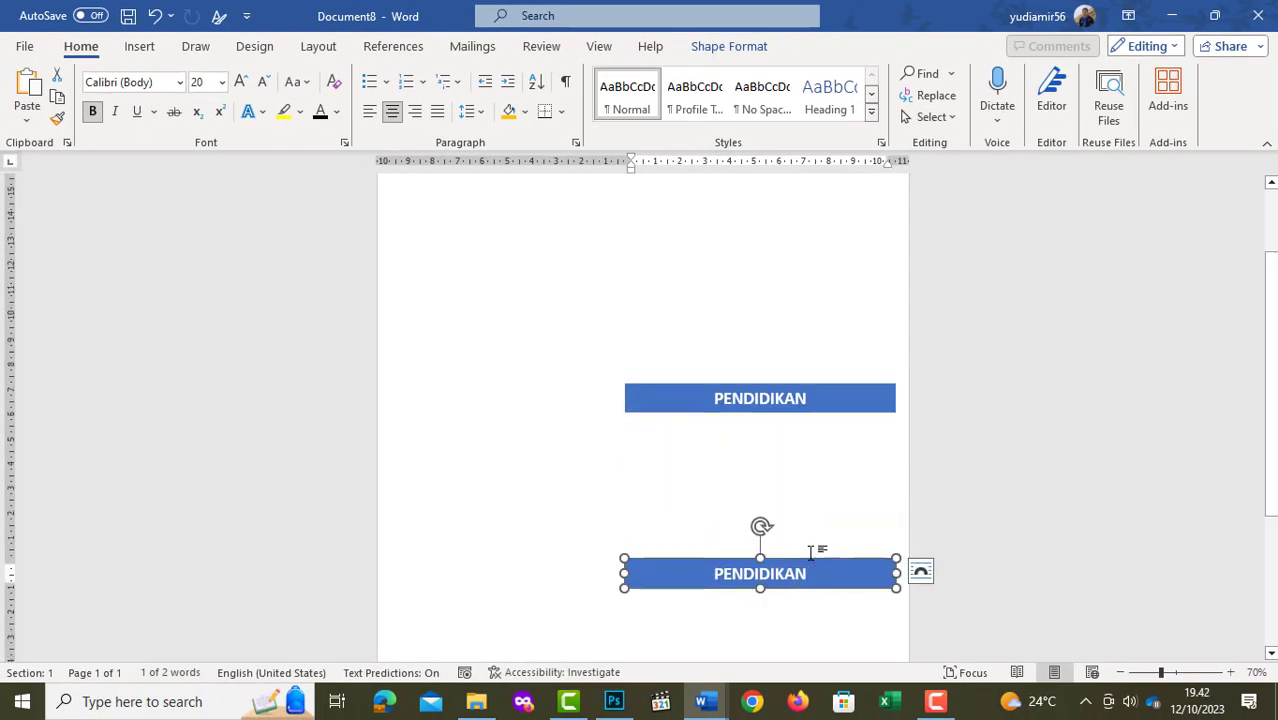
{"action": "scroll", "coordinate": [811, 568], "scroll_direction": "down", "scroll_amount": 4, "text": "ctrl"}
{"action": "scroll", "coordinate": [785, 459], "scroll_direction": "up", "scroll_amount": 3, "text": "ctrl"}
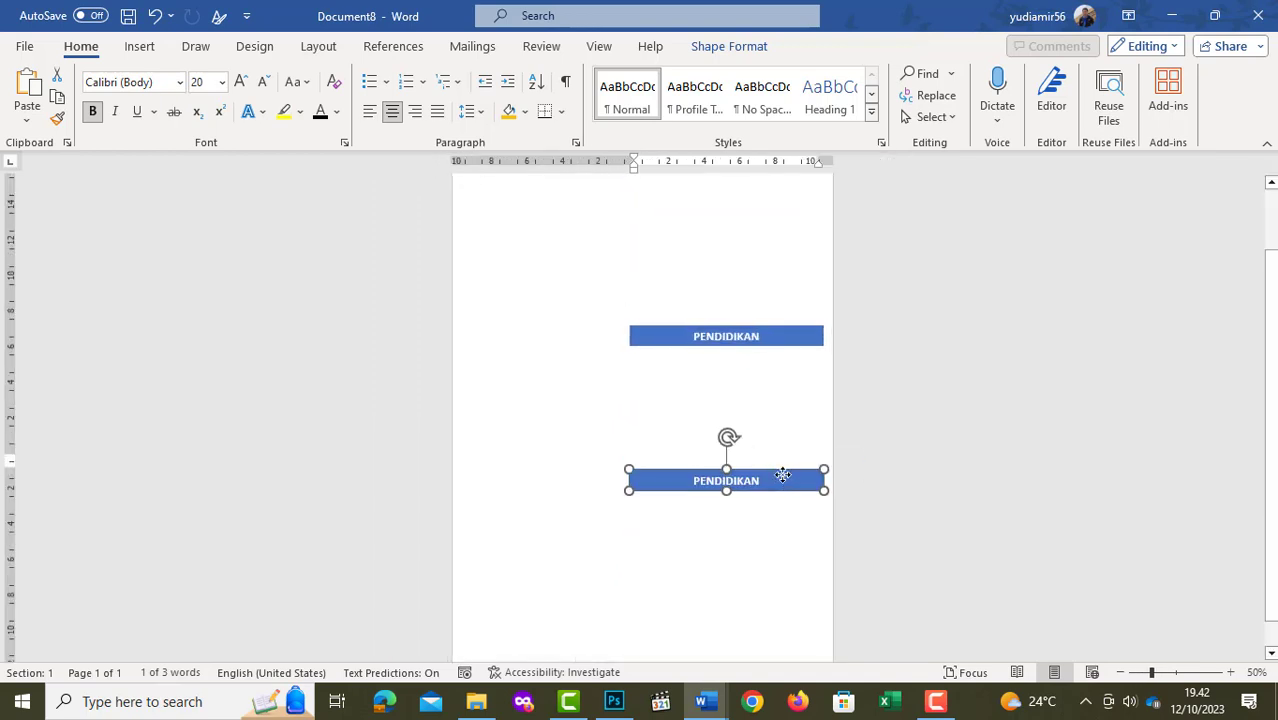
{"action": "key", "text": "Down"}
{"action": "key", "text": "Down"}
{"action": "key", "text": "Down"}
{"action": "left_click_drag", "start_coordinate": [790, 336], "coordinate": [790, 371]}
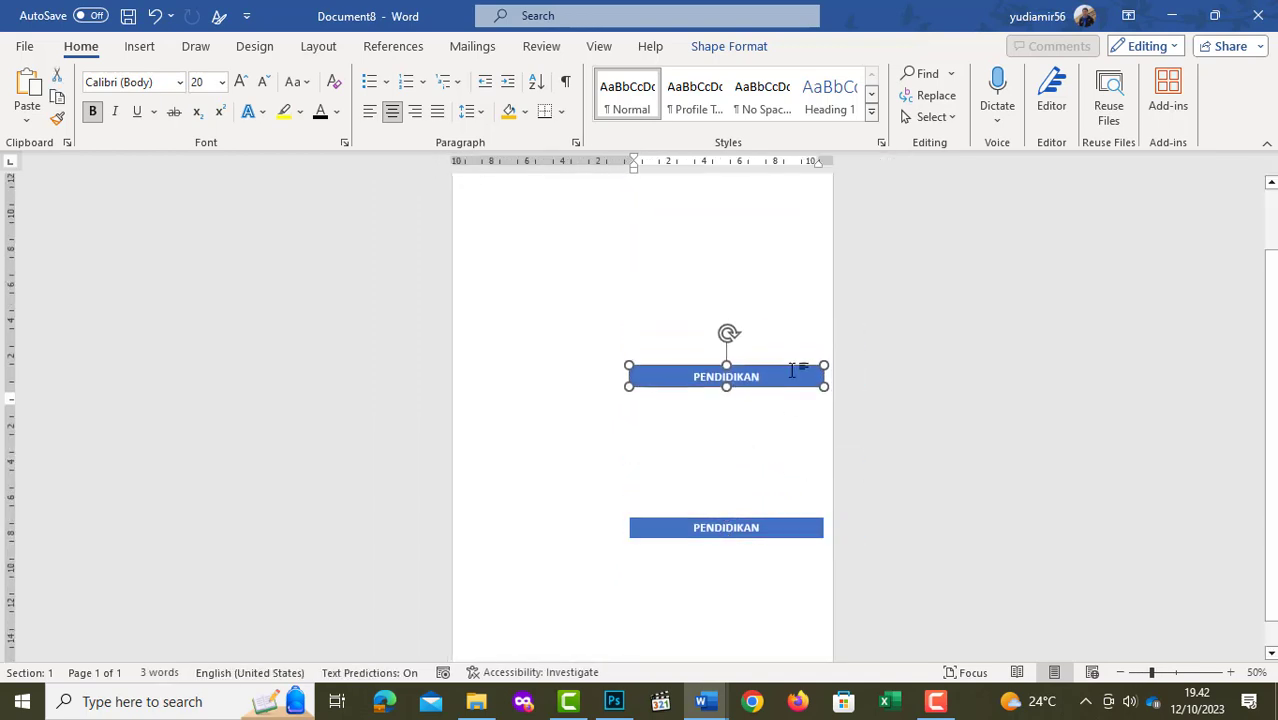
{"action": "scroll", "coordinate": [790, 369], "scroll_direction": "up", "scroll_amount": 1}
{"action": "scroll", "coordinate": [791, 369], "scroll_direction": "down", "scroll_amount": 2}
{"action": "mouse_move", "coordinate": [776, 502]}
{"action": "left_mouse_down"}
{"action": "mouse_move", "coordinate": [783, 518]}
{"action": "mouse_move", "coordinate": [781, 480]}
{"action": "left_mouse_up"}
{"action": "left_click_drag", "start_coordinate": [790, 340], "coordinate": [807, 324]}
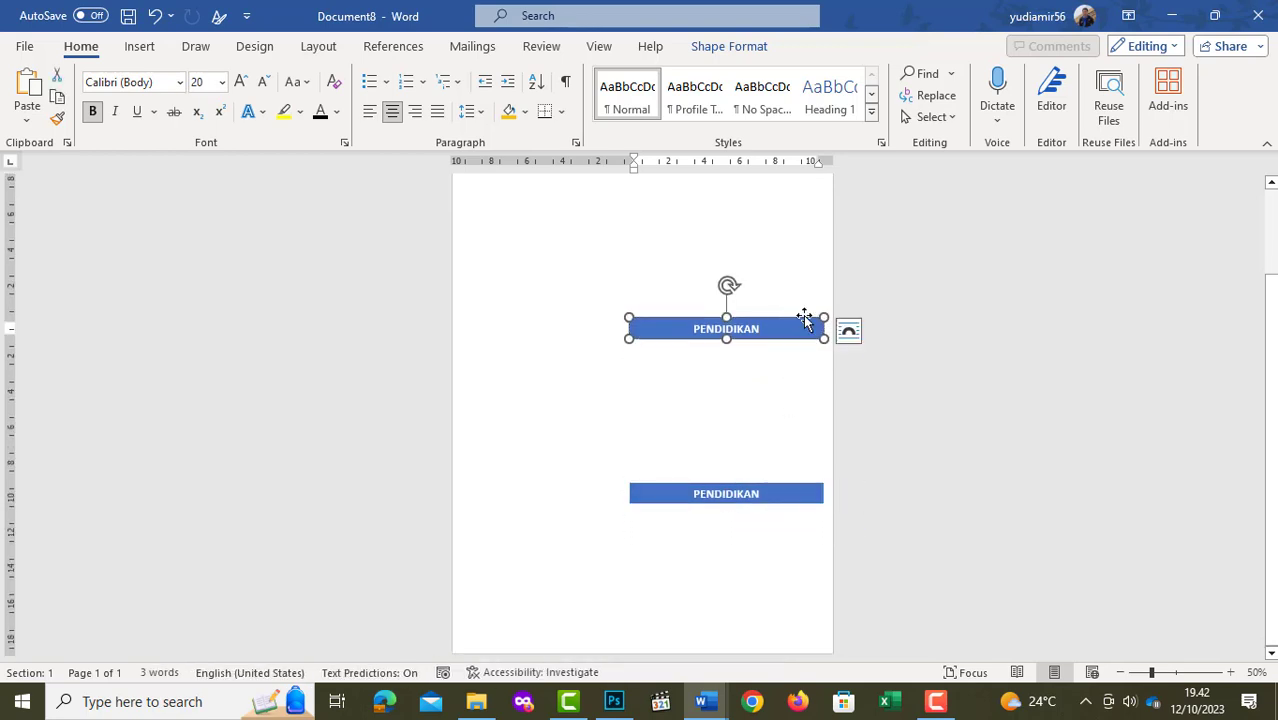
{"action": "scroll", "coordinate": [810, 310], "scroll_direction": "up", "scroll_amount": 2}
Relabel the middle bar PENGALAMAN KERJA and begin editing the bottom bar's text.
{"action": "double_click", "coordinate": [779, 439]}
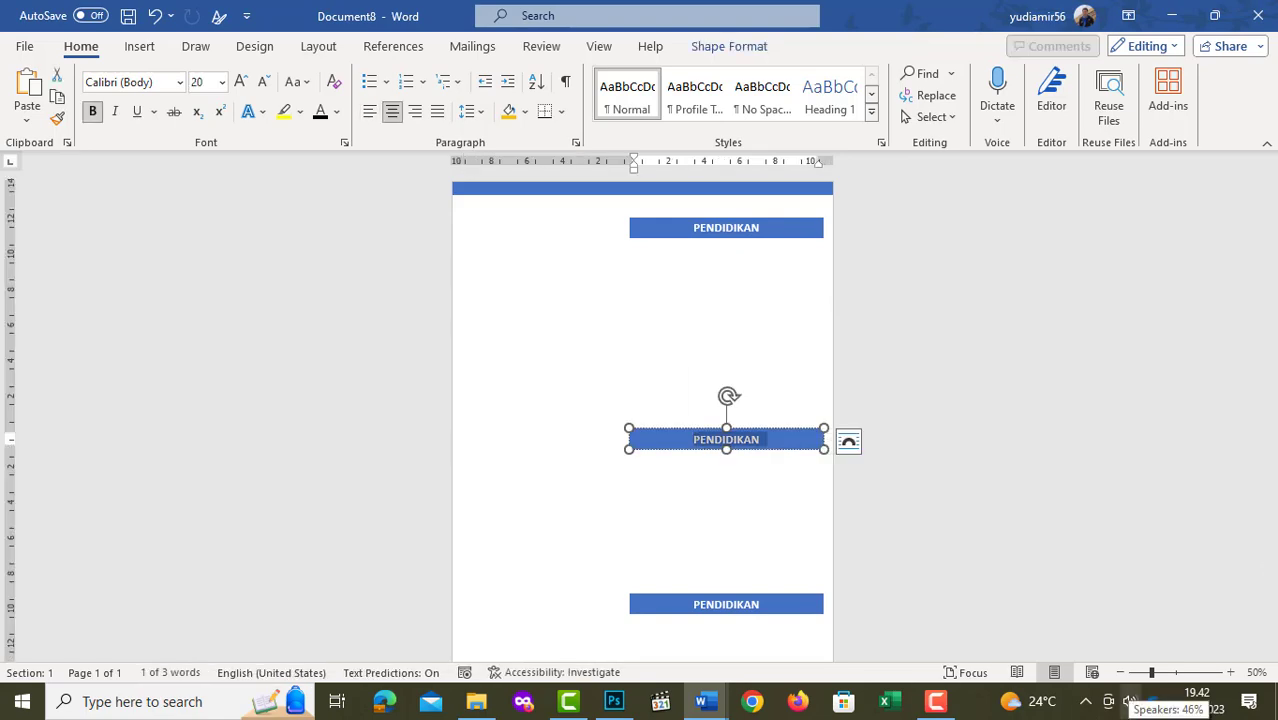
{"action": "type", "text": "KERJA"}
{"action": "double_click", "coordinate": [700, 604]}
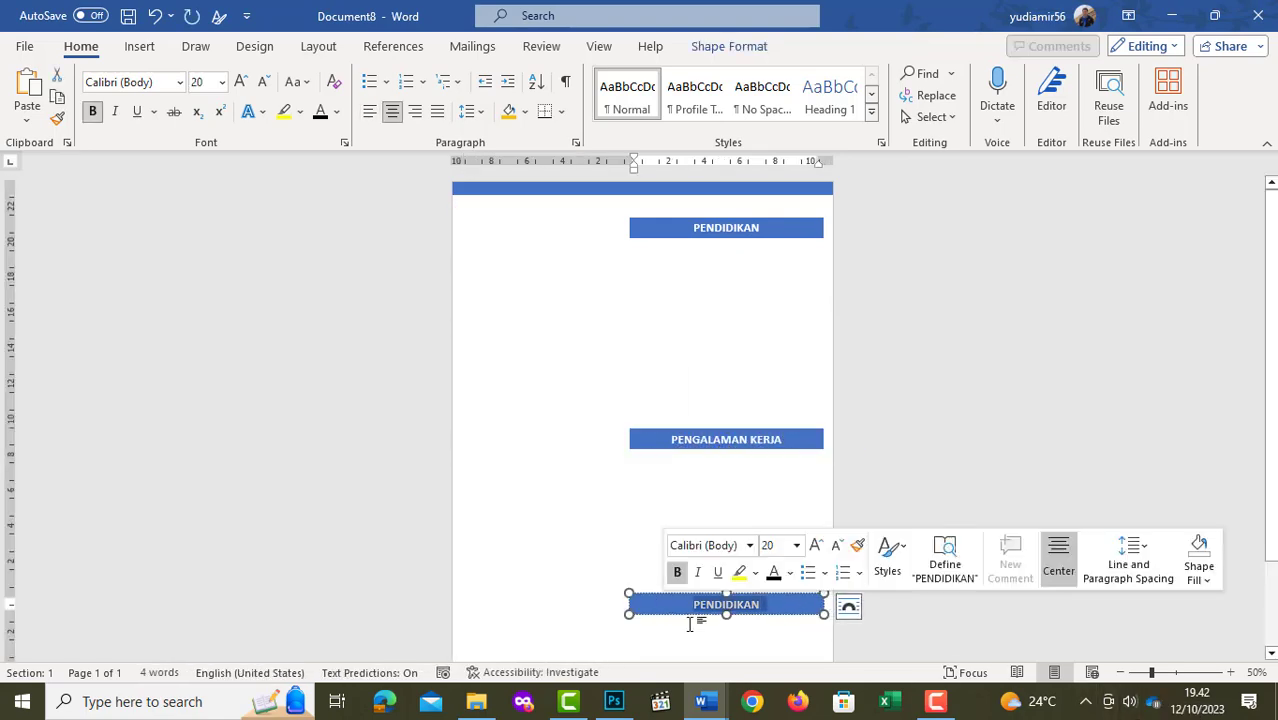
Label the bottom bar SKIL, then draw a text box under PENDIDIKAN aligned with its left edge.
{"action": "type", "text": "SKIL"}
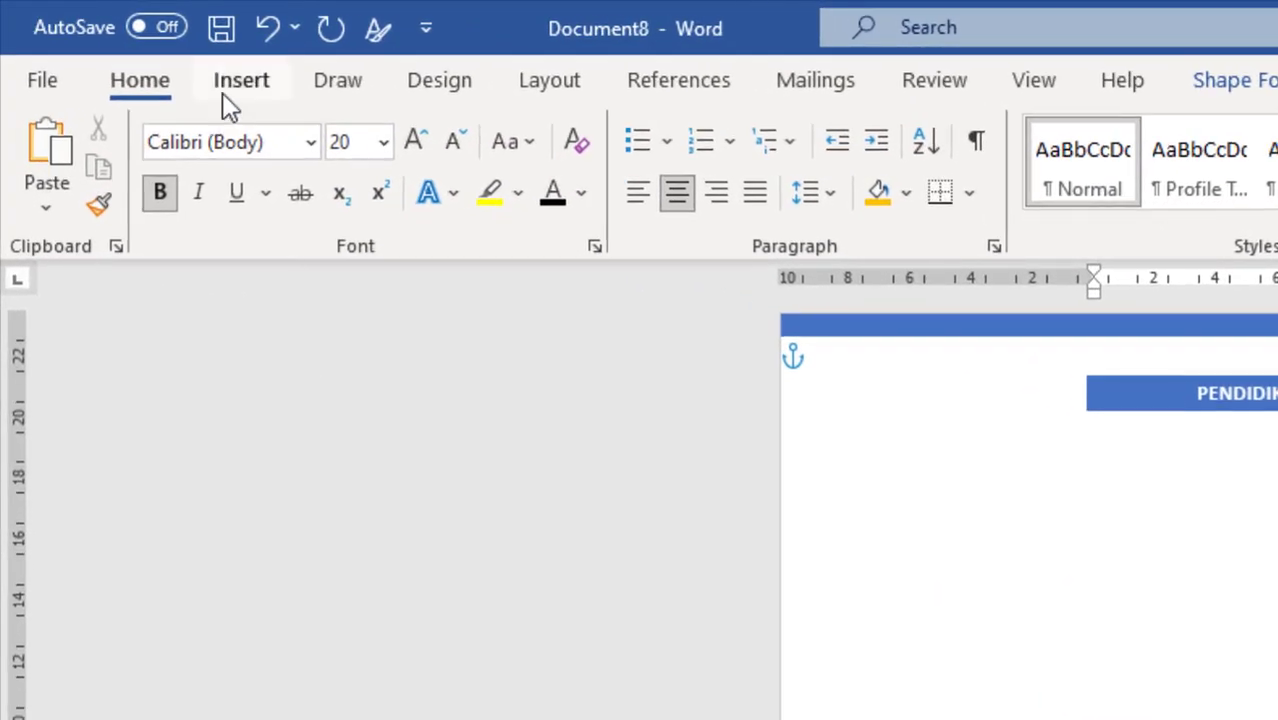
{"action": "left_click", "coordinate": [132, 52]}
{"action": "left_click", "coordinate": [404, 130]}
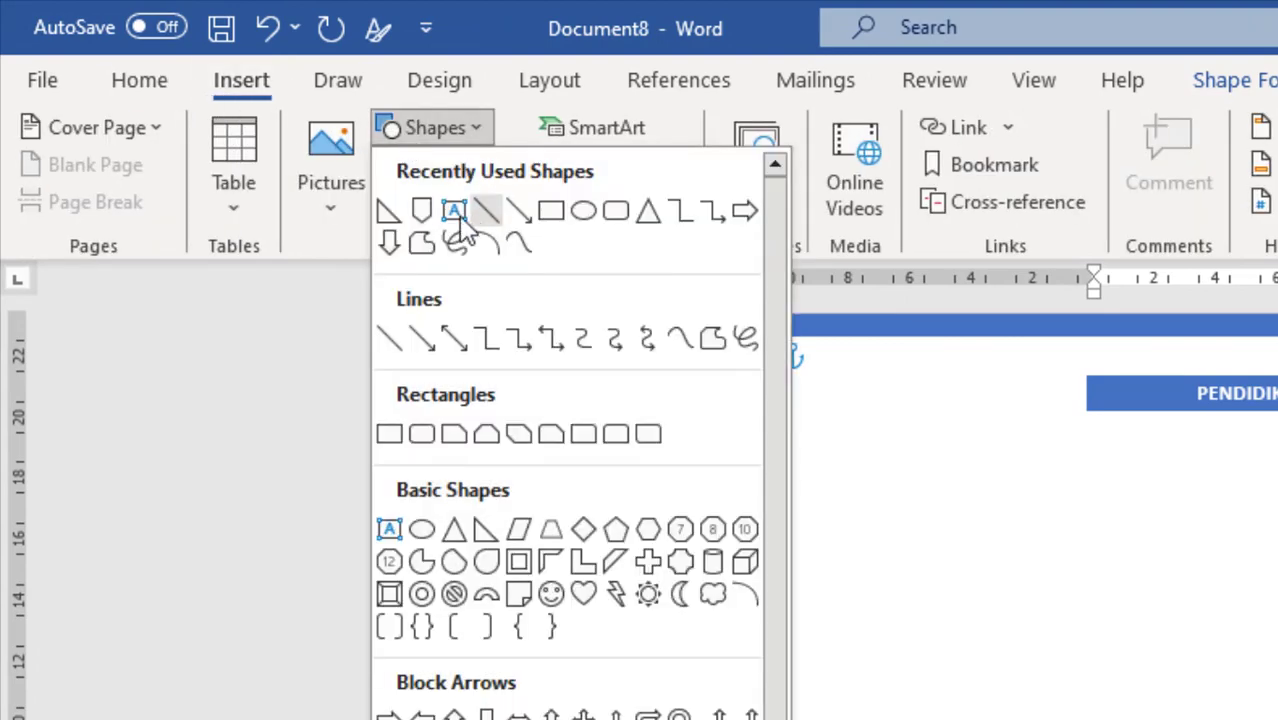
{"action": "left_click", "coordinate": [489, 207]}
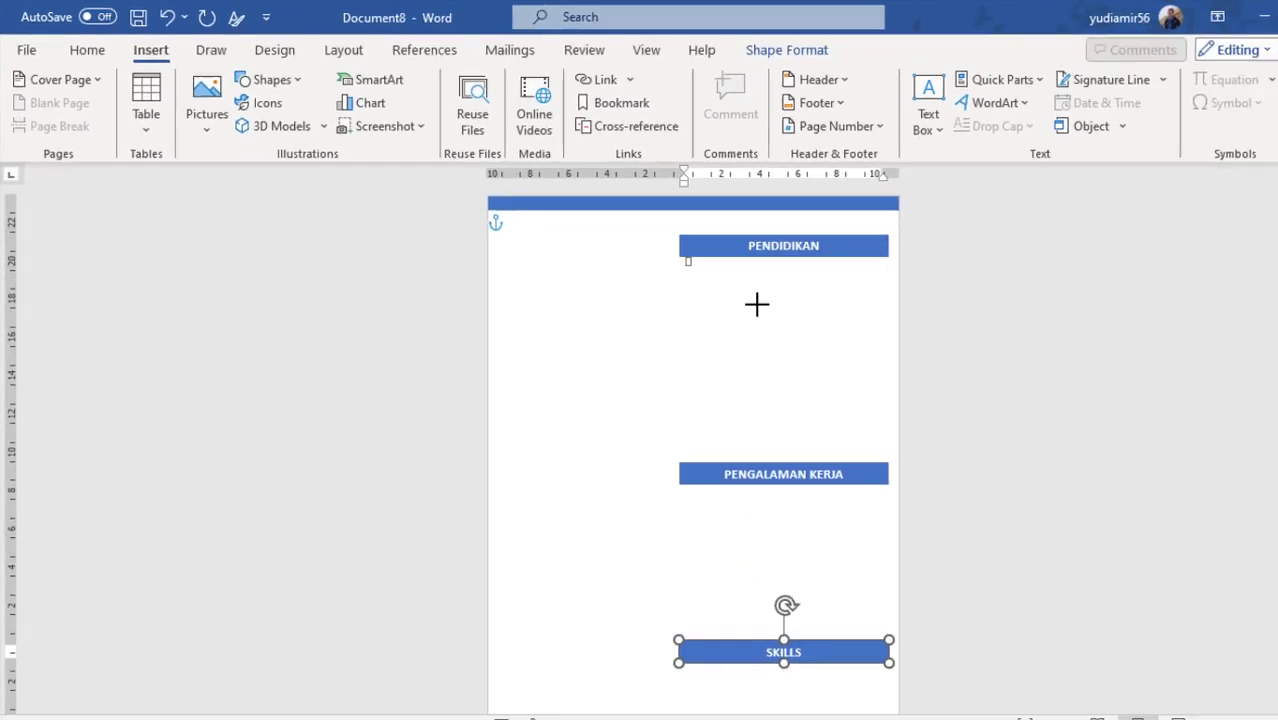
{"action": "left_click_drag", "start_coordinate": [635, 238], "coordinate": [818, 428]}
{"action": "left_click_drag", "start_coordinate": [635, 333], "coordinate": [630, 333]}
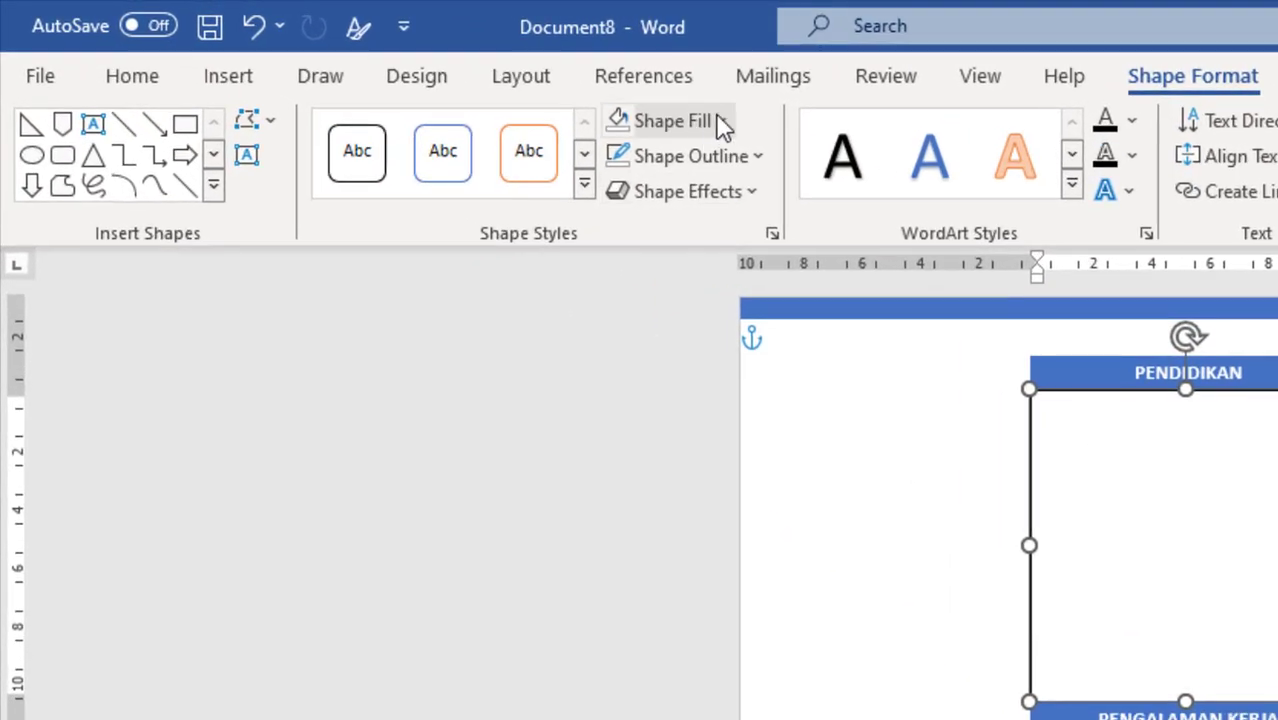
Give the text box no fill and no outline, and widen it to match the bars.
{"action": "left_click", "coordinate": [722, 121]}
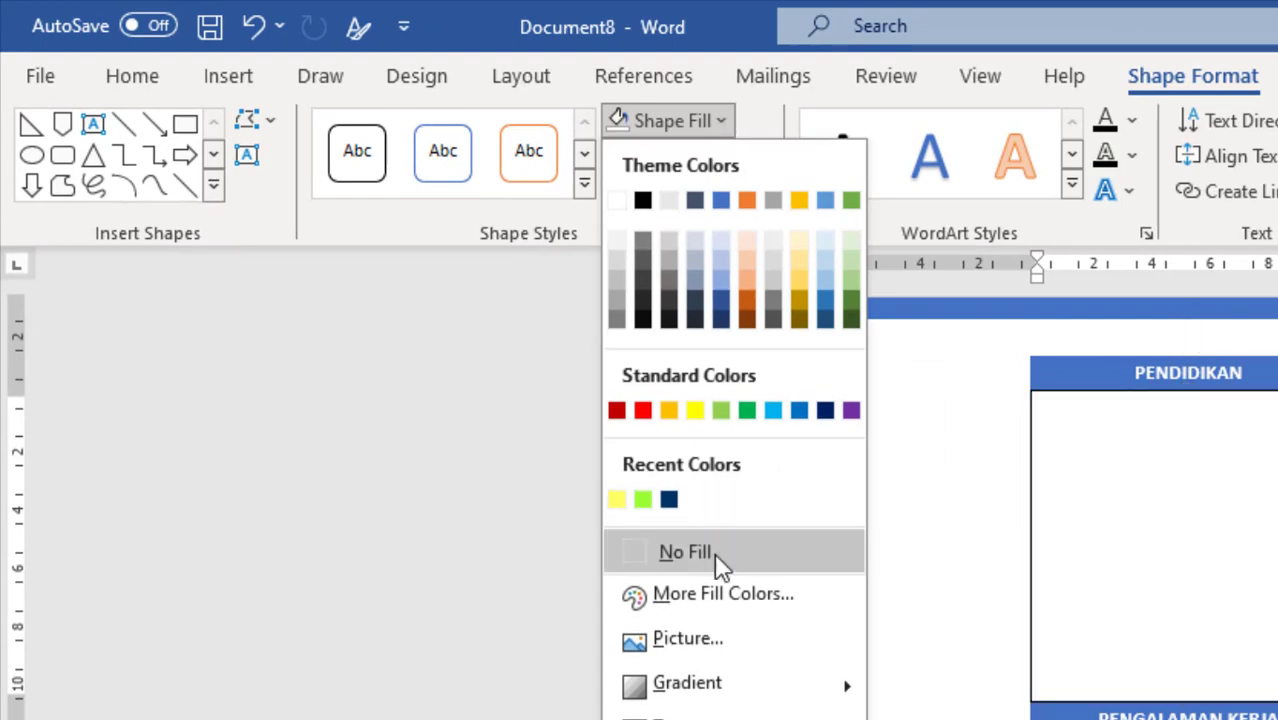
{"action": "left_click", "coordinate": [714, 553]}
{"action": "left_click", "coordinate": [745, 157]}
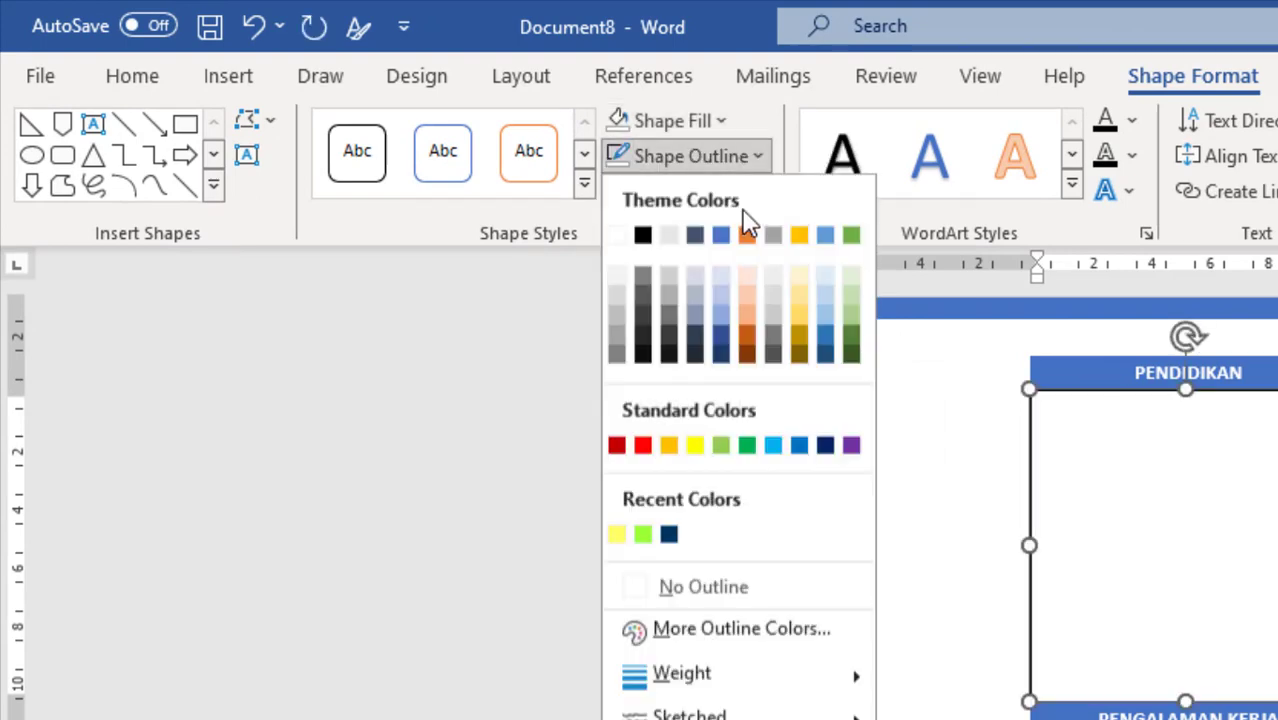
{"action": "left_click", "coordinate": [740, 587]}
{"action": "scroll", "coordinate": [673, 314], "scroll_direction": "up", "scroll_amount": 2, "text": "ctrl"}
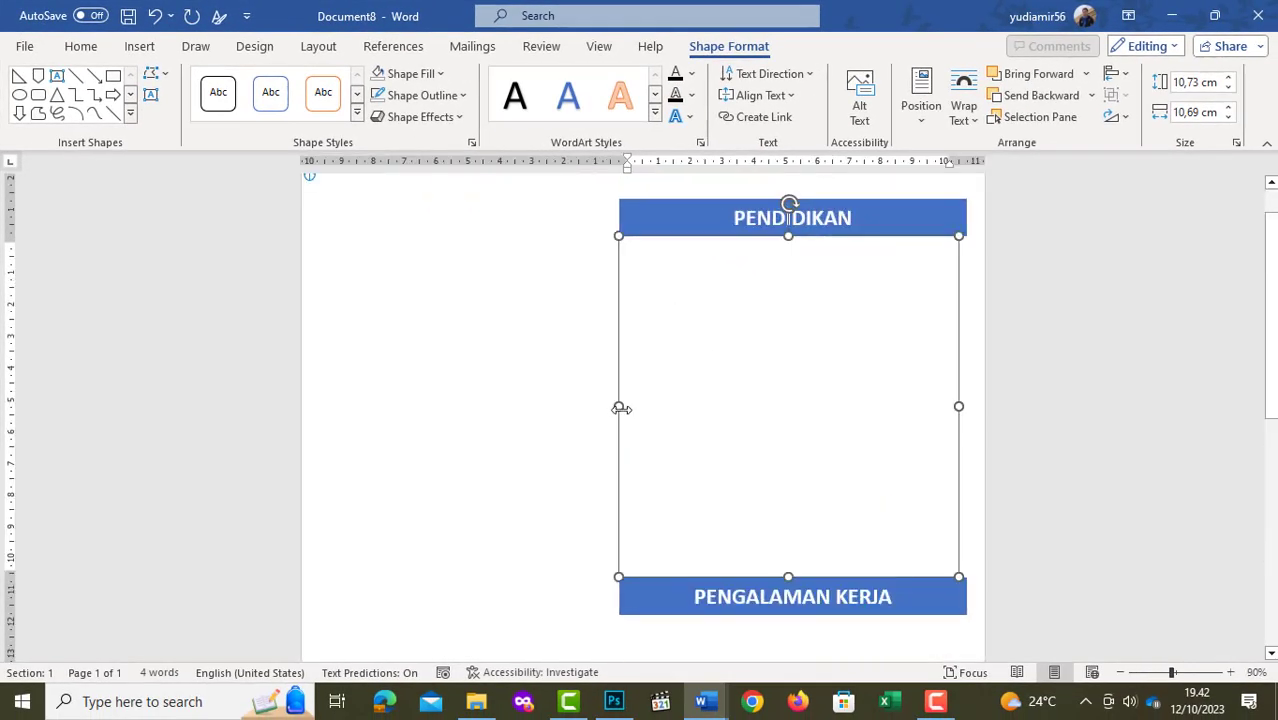
{"action": "left_click_drag", "start_coordinate": [625, 407], "coordinate": [630, 407]}
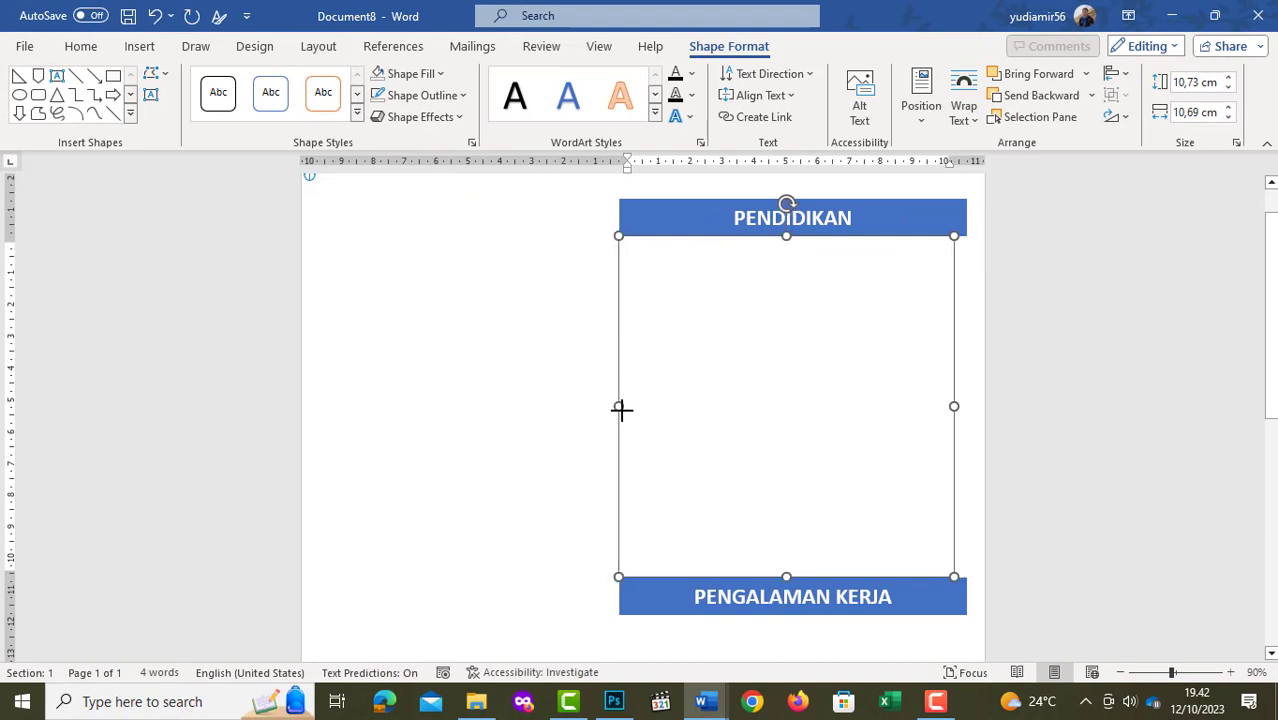
{"action": "left_click_drag", "start_coordinate": [952, 405], "coordinate": [963, 407]}
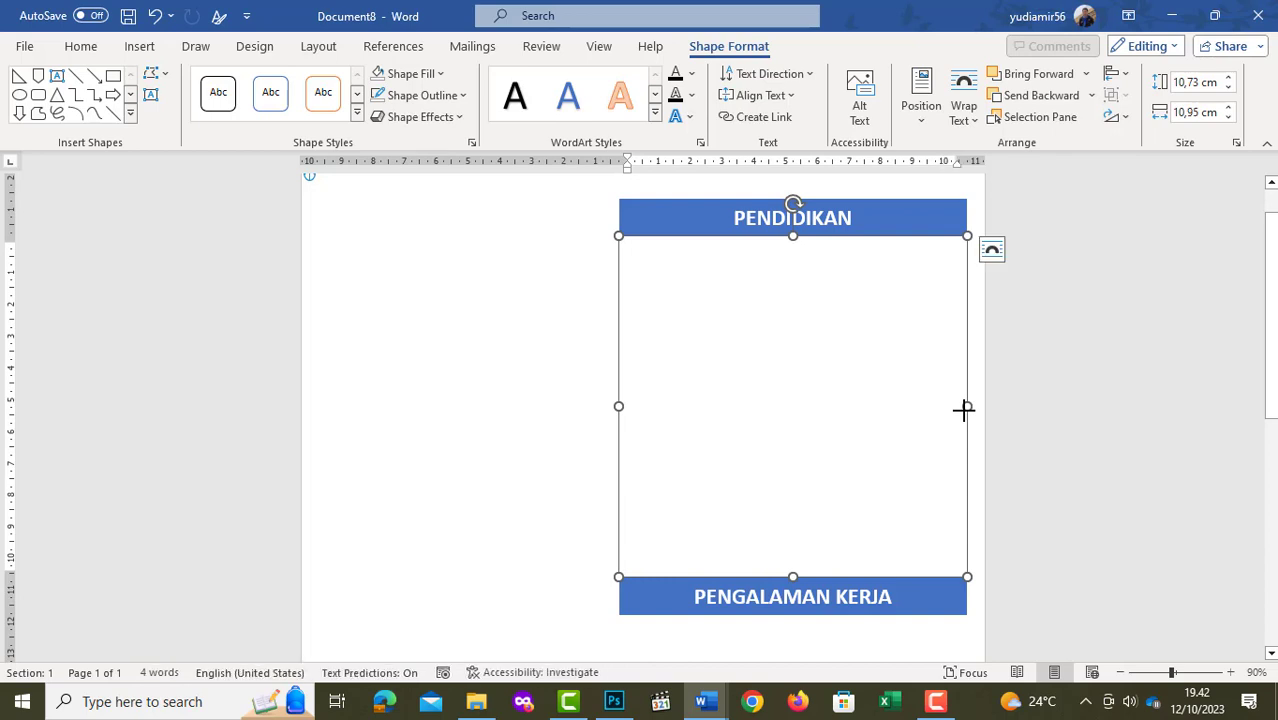
Draw a vertical line down the text box's left side, ending above PENGALAMAN KERJA.
{"action": "left_click", "coordinate": [78, 78]}
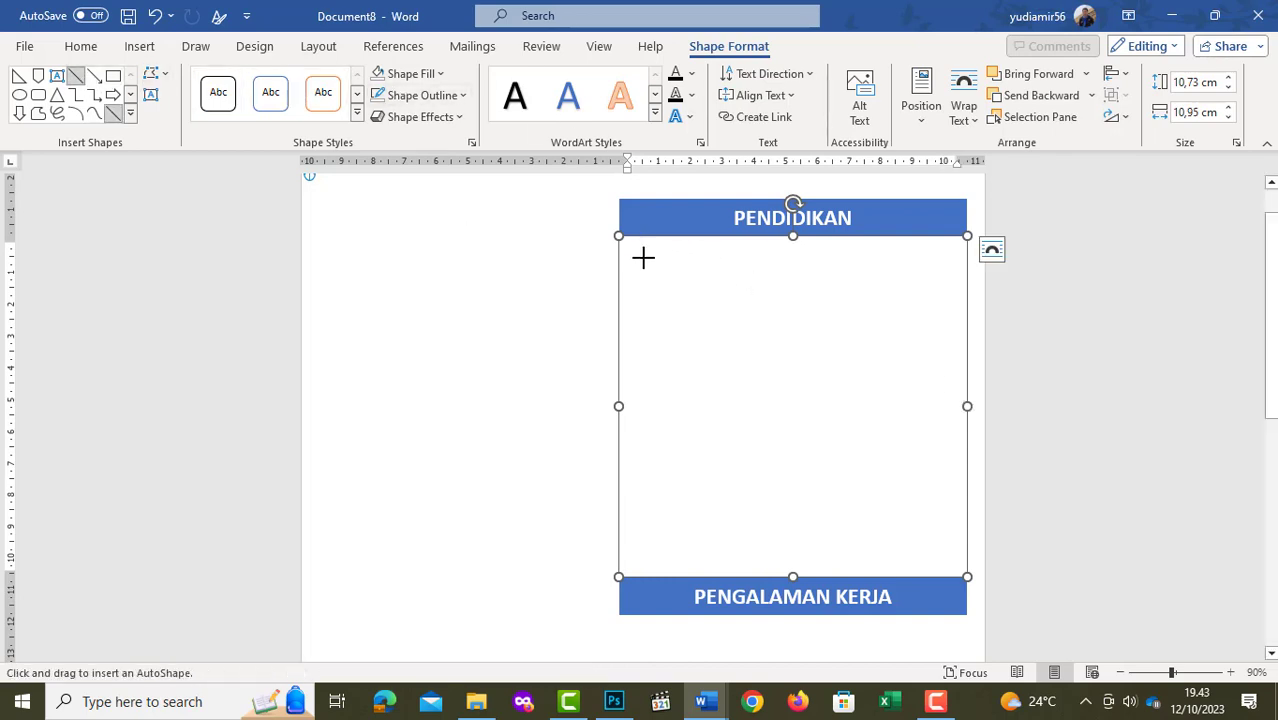
{"action": "left_click_drag", "start_coordinate": [645, 242], "coordinate": [641, 472]}
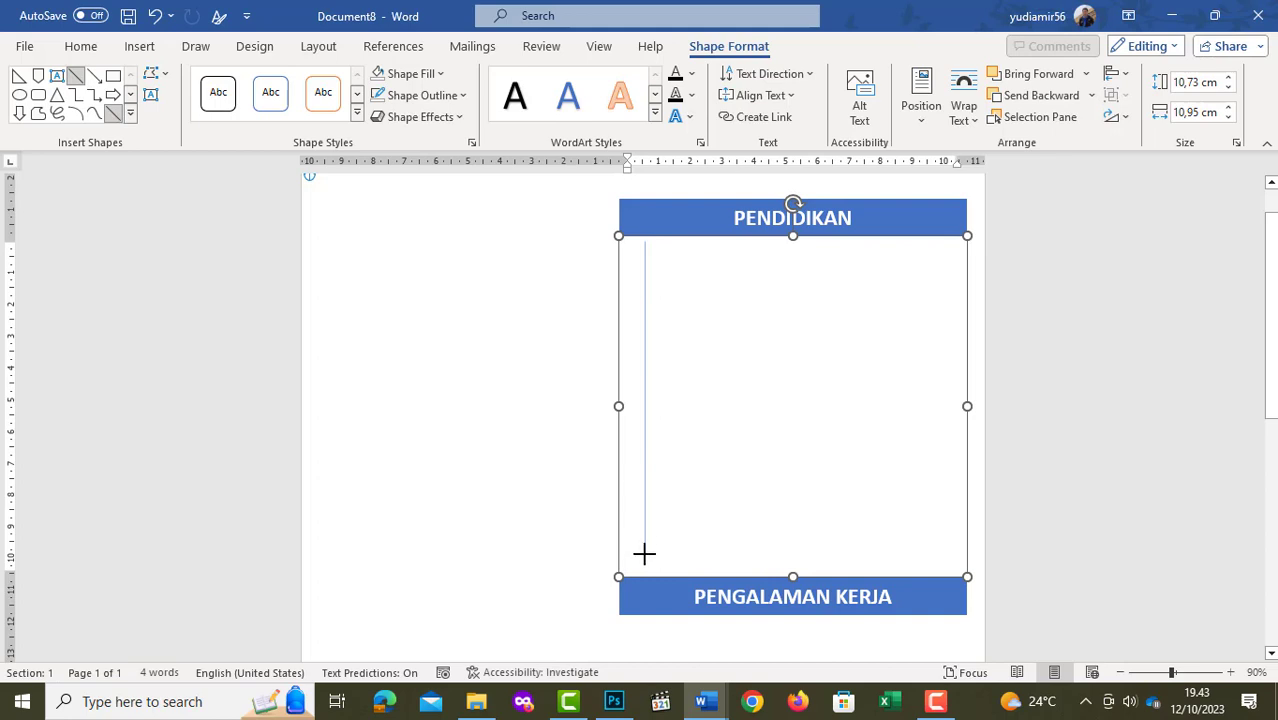
{"action": "left_click_drag", "start_coordinate": [645, 559], "coordinate": [645, 555]}
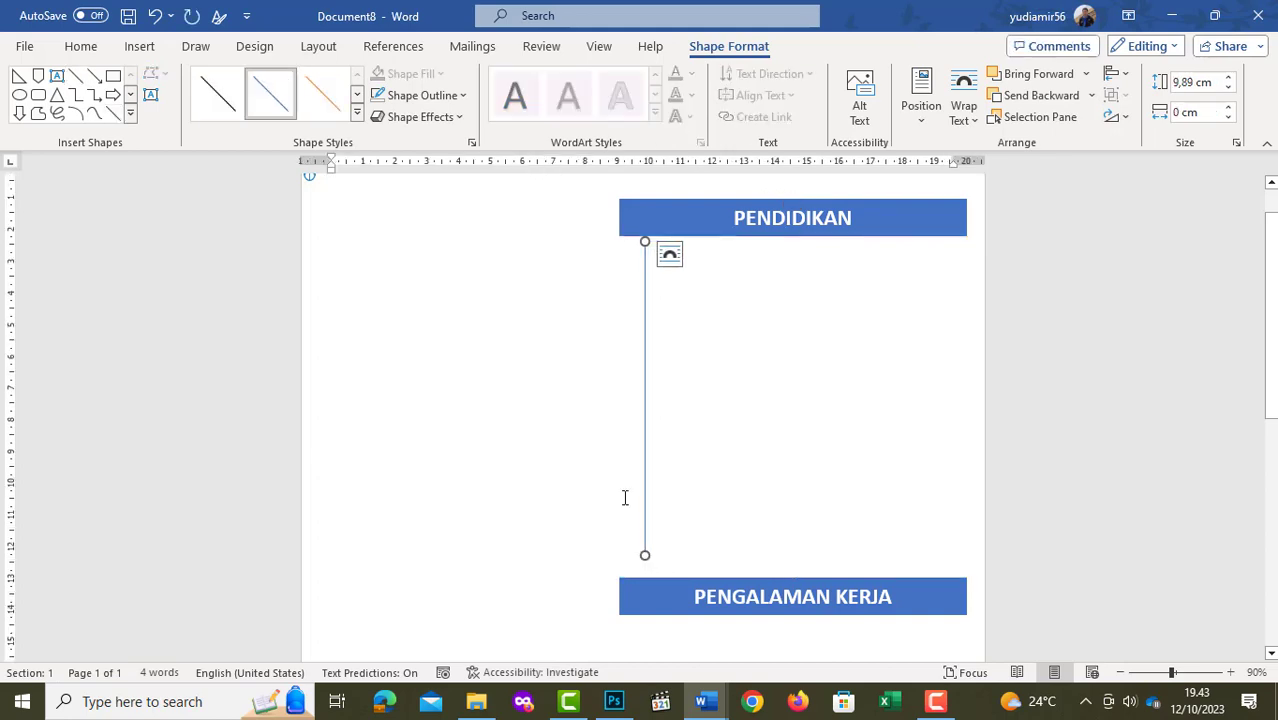
Make the timeline line 3 pt thick with arrowhead tips.
{"action": "left_click", "coordinate": [465, 95]}
{"action": "mouse_move", "coordinate": [416, 411]}
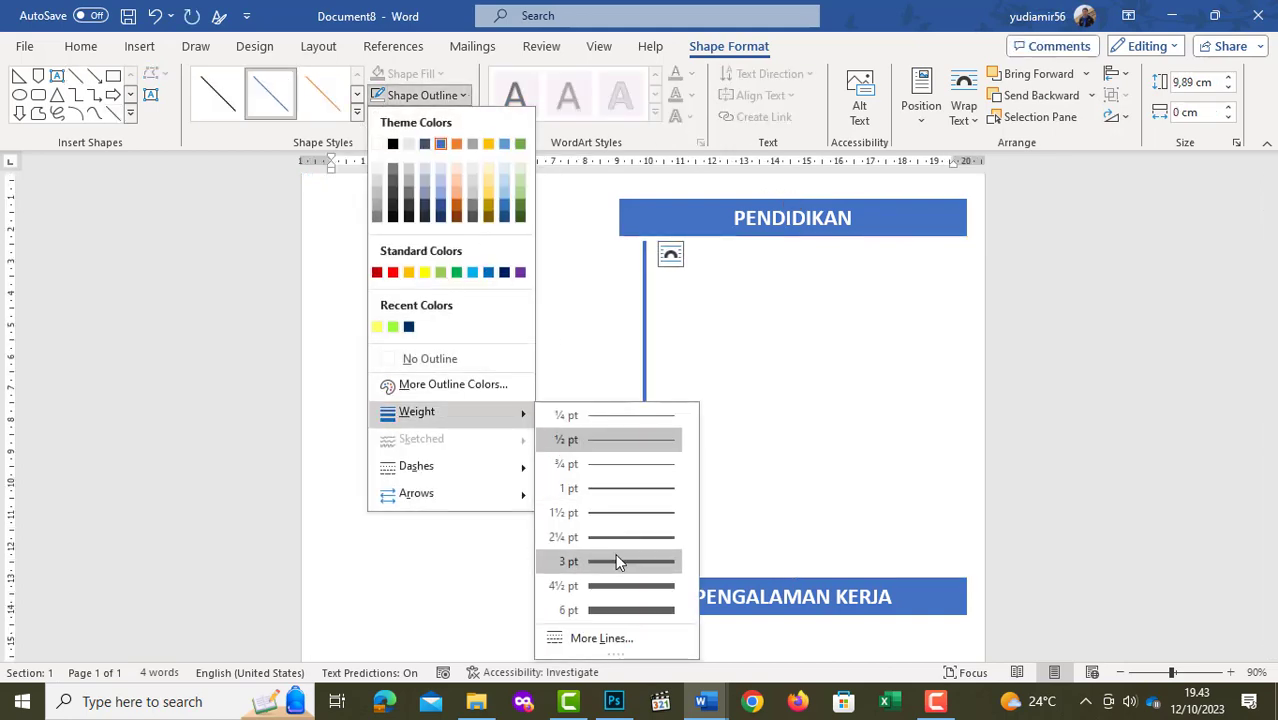
{"action": "left_click", "coordinate": [616, 561]}
{"action": "left_click", "coordinate": [460, 117]}
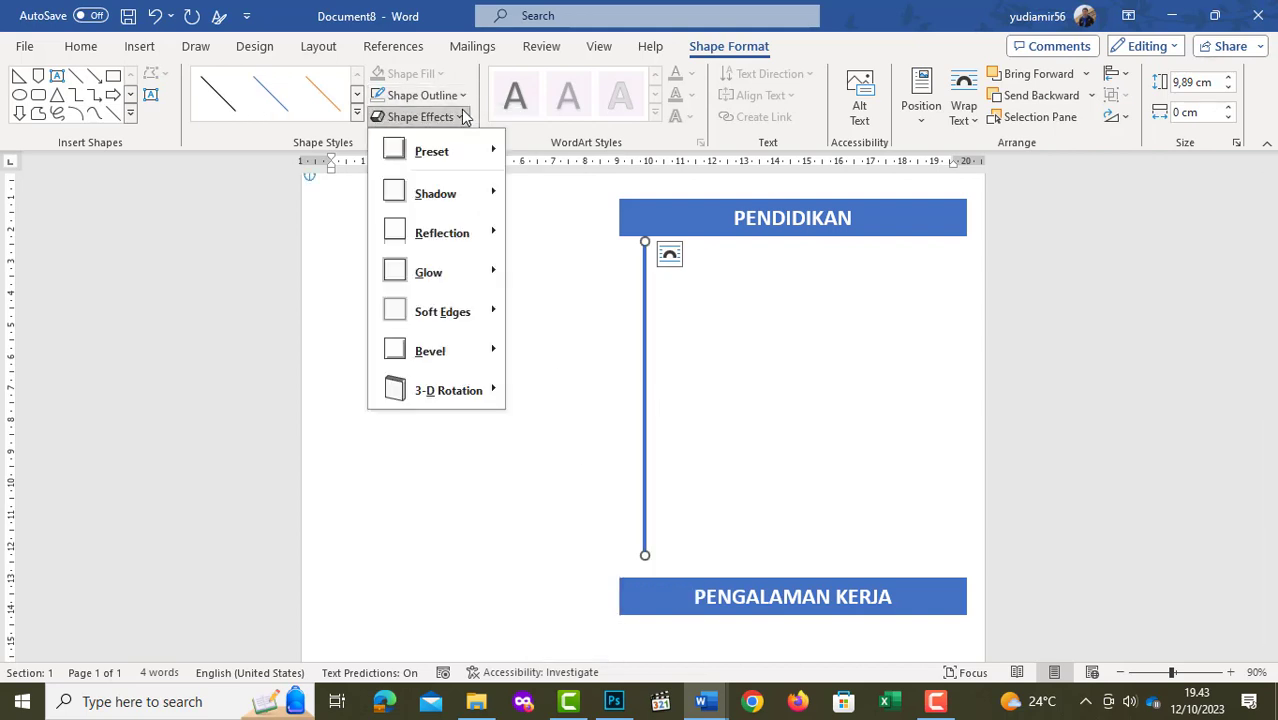
{"action": "left_click", "coordinate": [463, 103]}
{"action": "left_click", "coordinate": [463, 97]}
{"action": "mouse_move", "coordinate": [416, 493]}
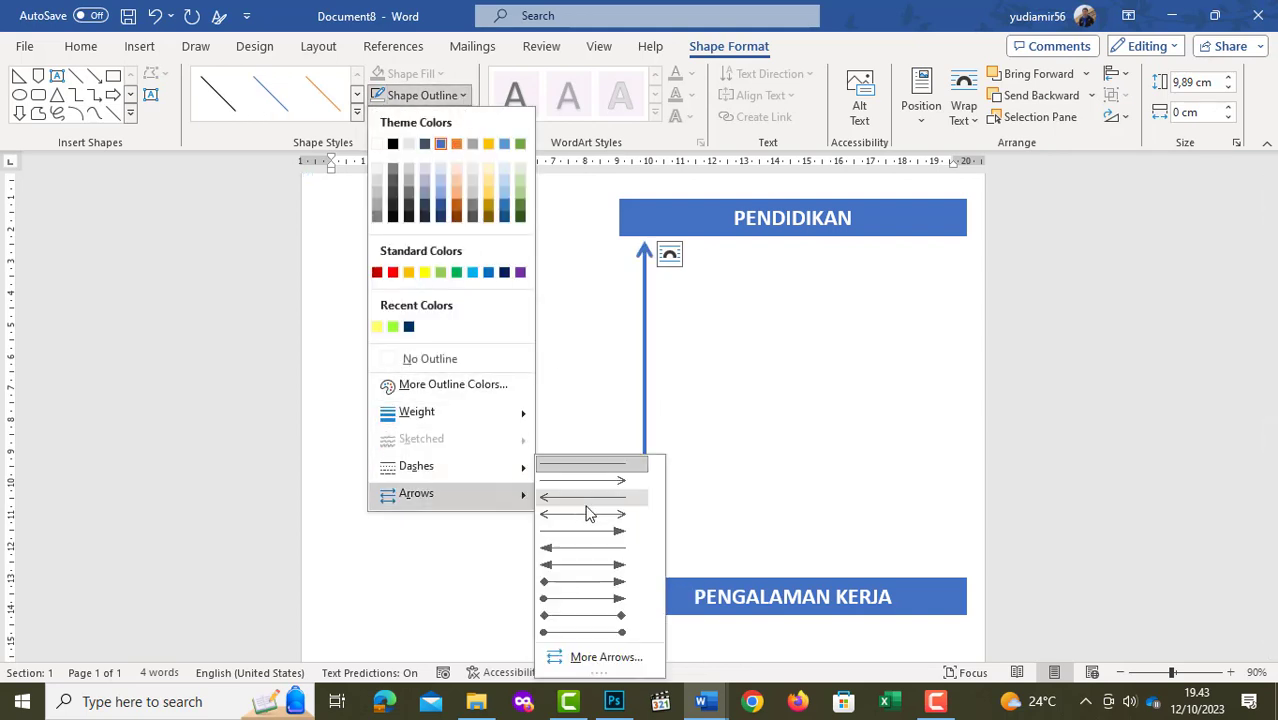
{"action": "left_click", "coordinate": [620, 616]}
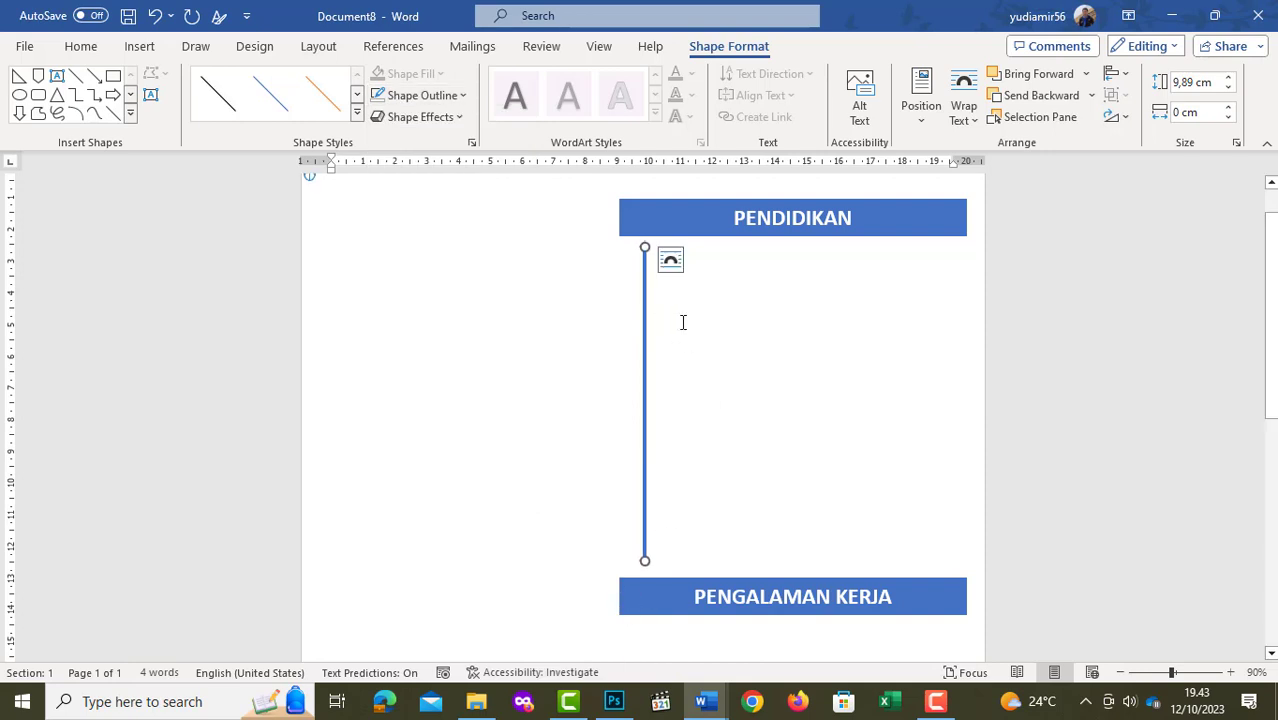
{"action": "left_click", "coordinate": [683, 322]}
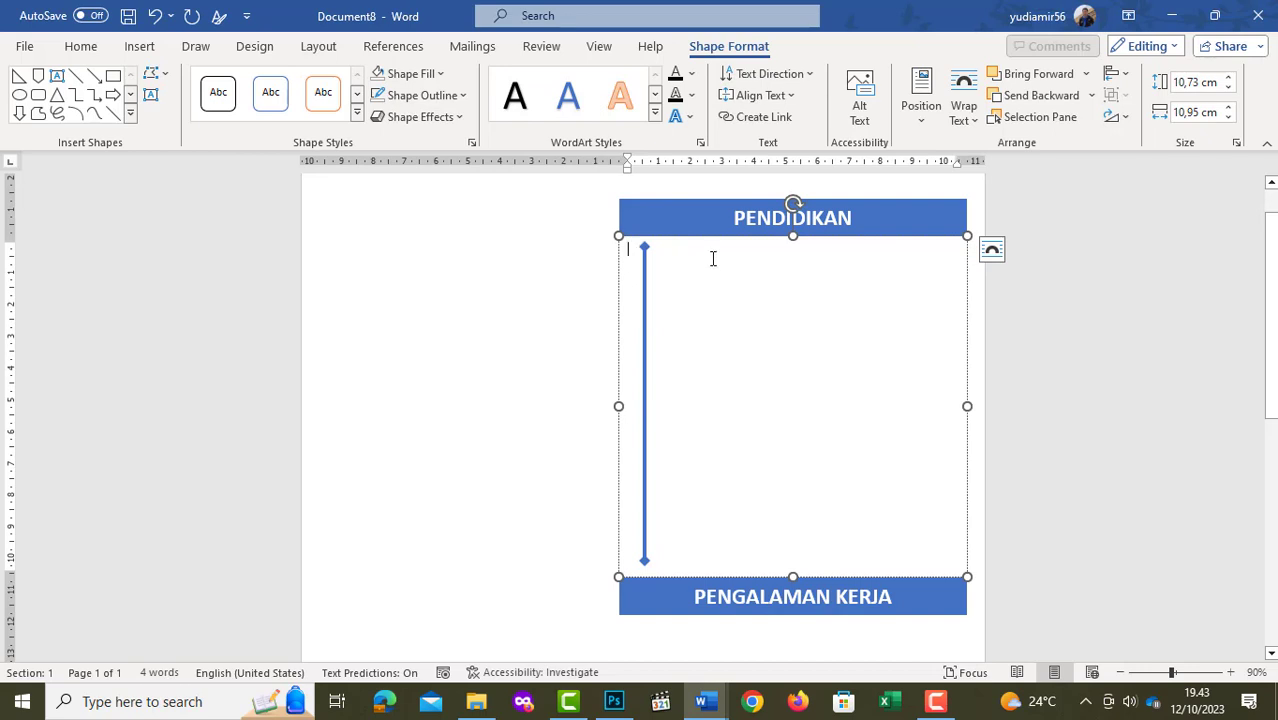
{"action": "mouse_move", "coordinate": [705, 702]}
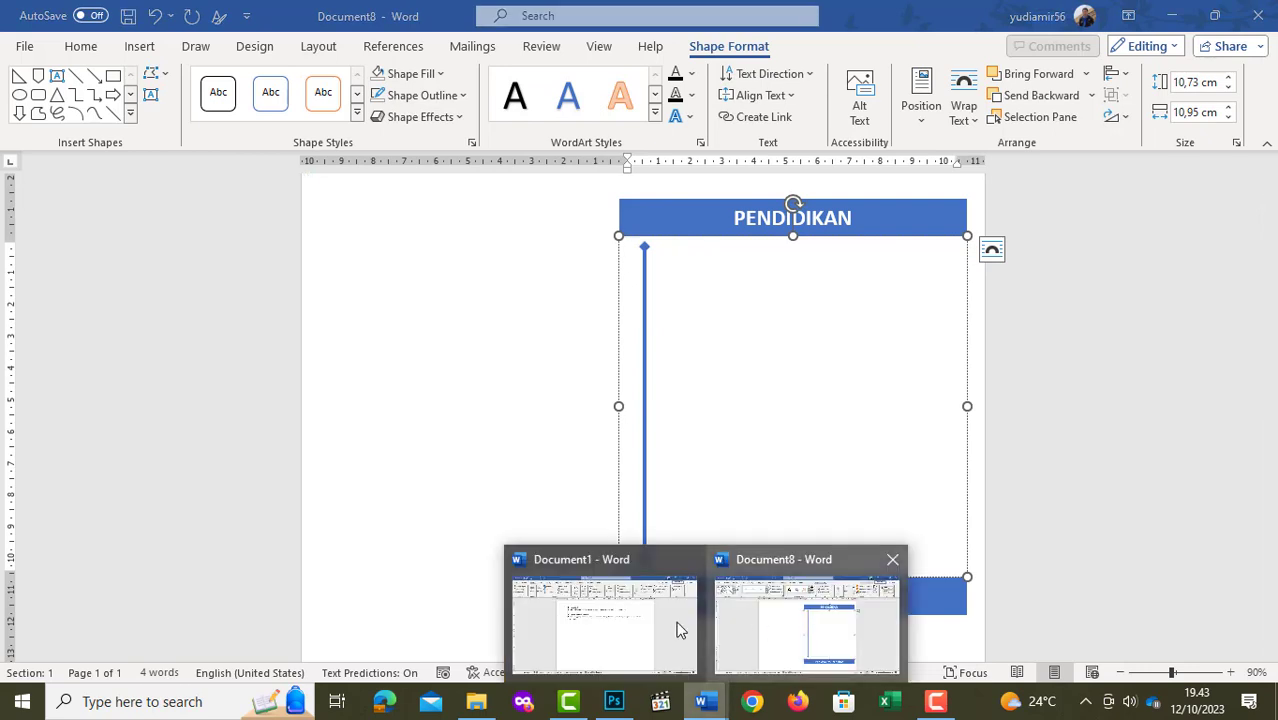
Copy the school name and description lines from Document1 into the CV's text box.
{"action": "left_click", "coordinate": [678, 628]}
{"action": "left_click_drag", "start_coordinate": [383, 220], "coordinate": [852, 242]}
{"action": "right_click", "coordinate": [780, 242]}
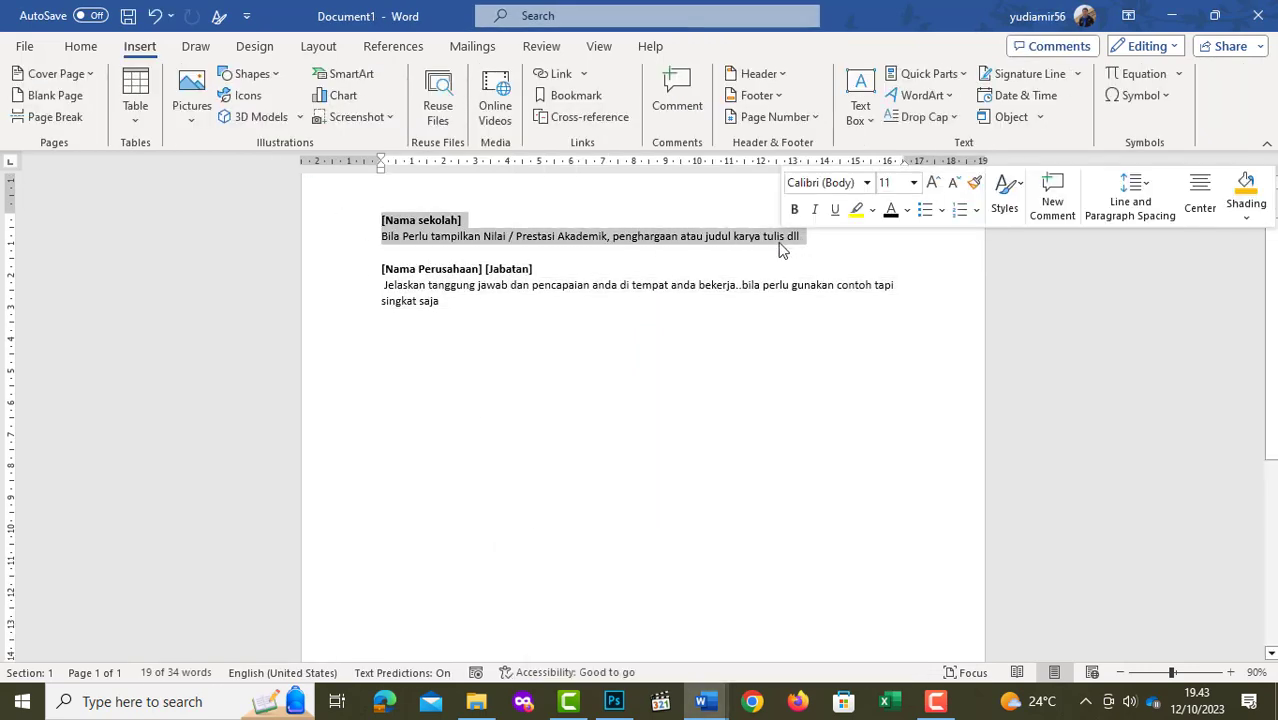
{"action": "left_click", "coordinate": [829, 345]}
{"action": "mouse_move", "coordinate": [705, 701]}
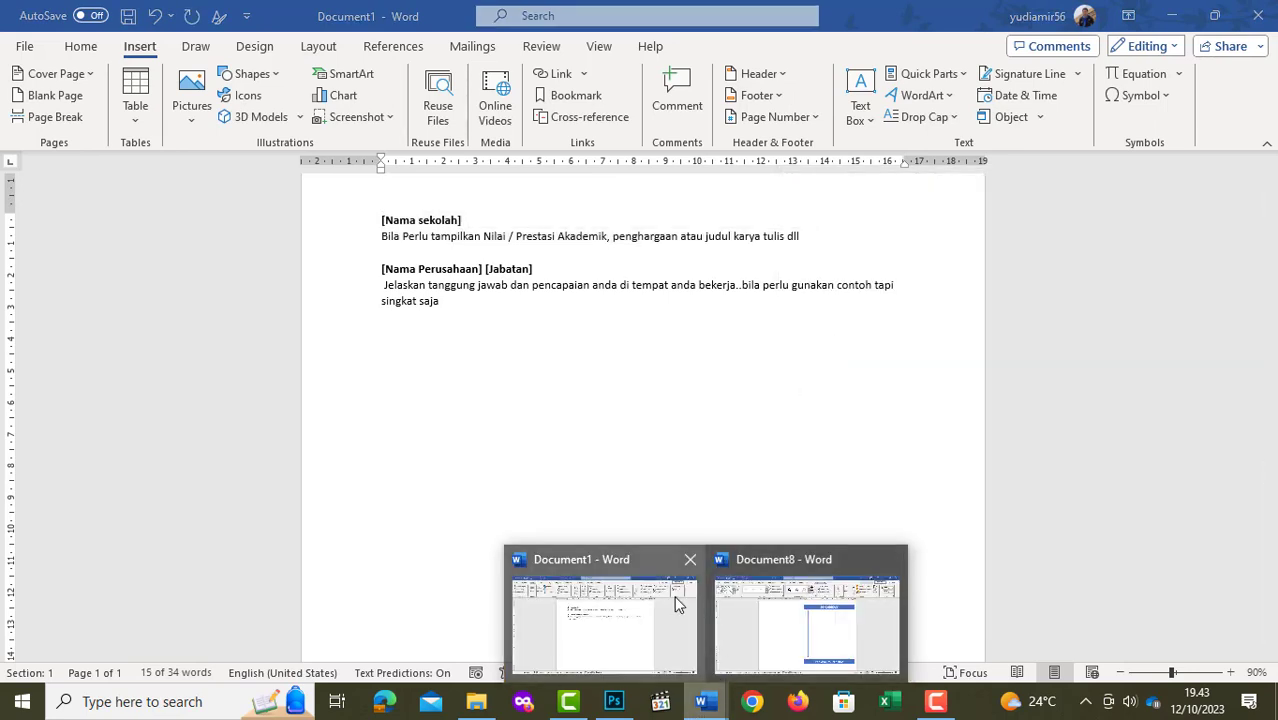
{"action": "left_click", "coordinate": [795, 600]}
{"action": "right_click", "coordinate": [691, 254]}
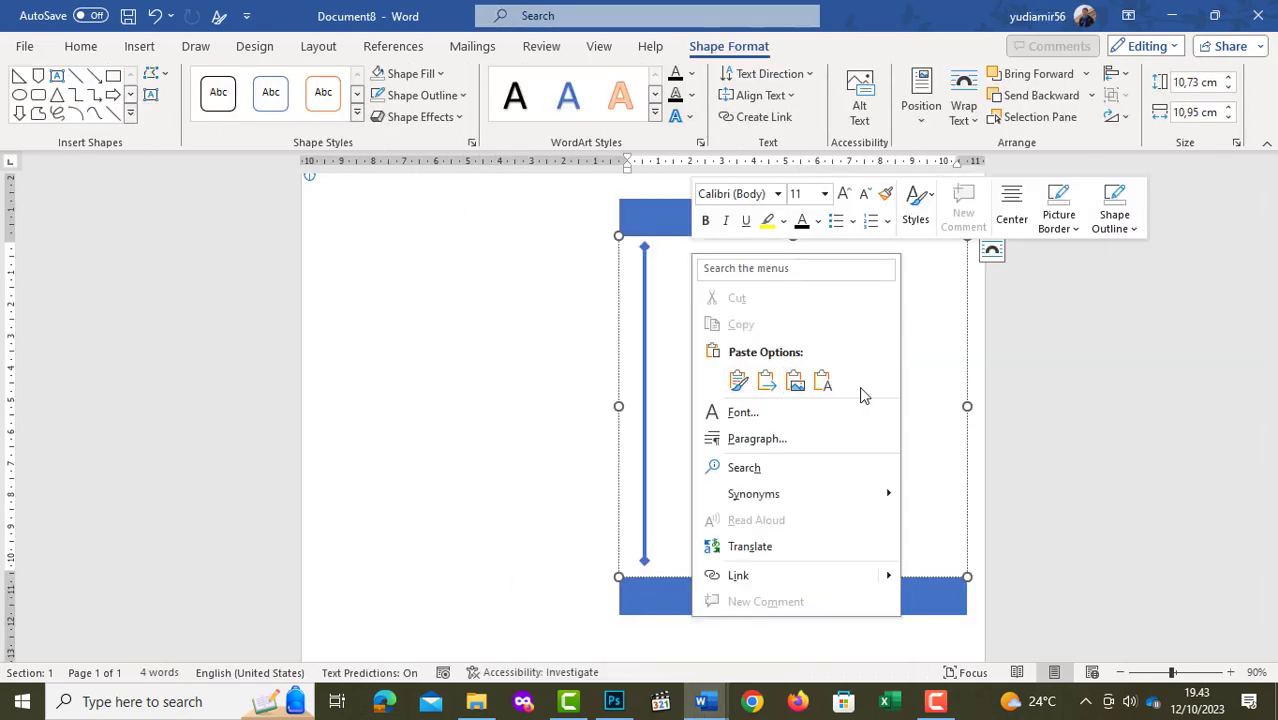
{"action": "left_click", "coordinate": [822, 381]}
Indent the entry right of the timeline, set it to 12 pt, and bold [Nama sekolah].
{"action": "left_click_drag", "start_coordinate": [684, 256], "coordinate": [722, 291]}
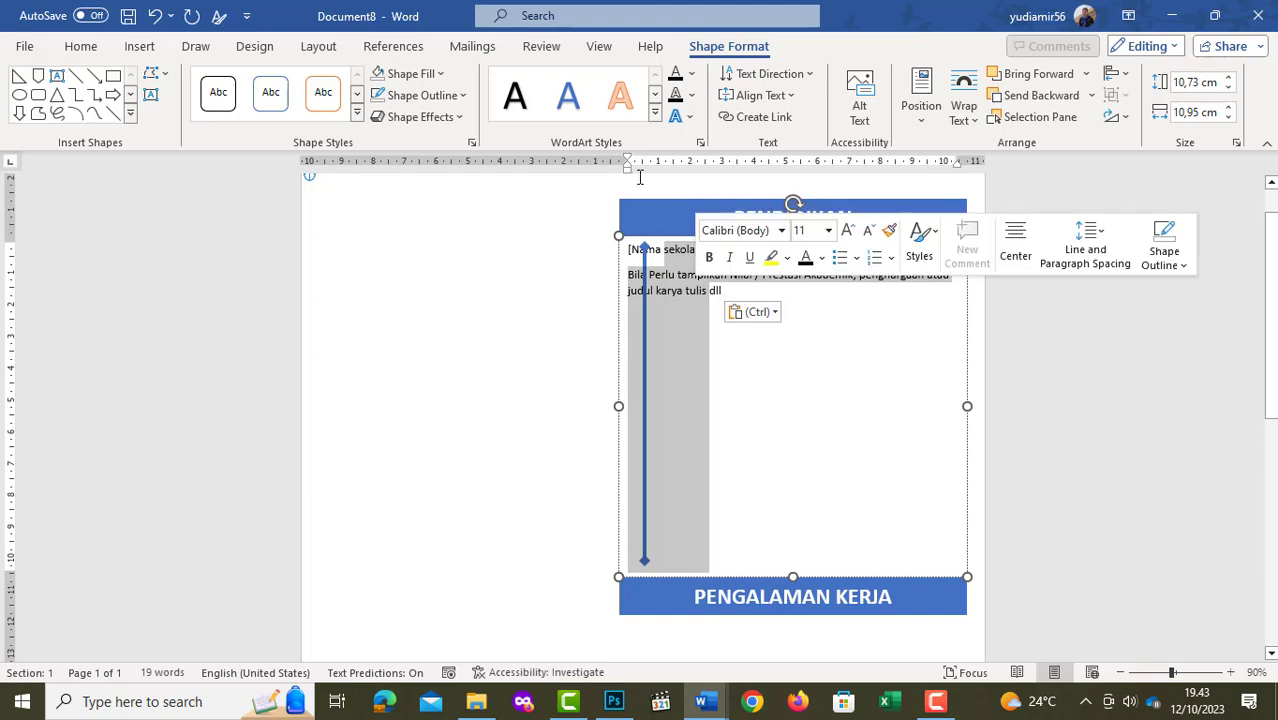
{"action": "left_click_drag", "start_coordinate": [626, 167], "coordinate": [672, 180]}
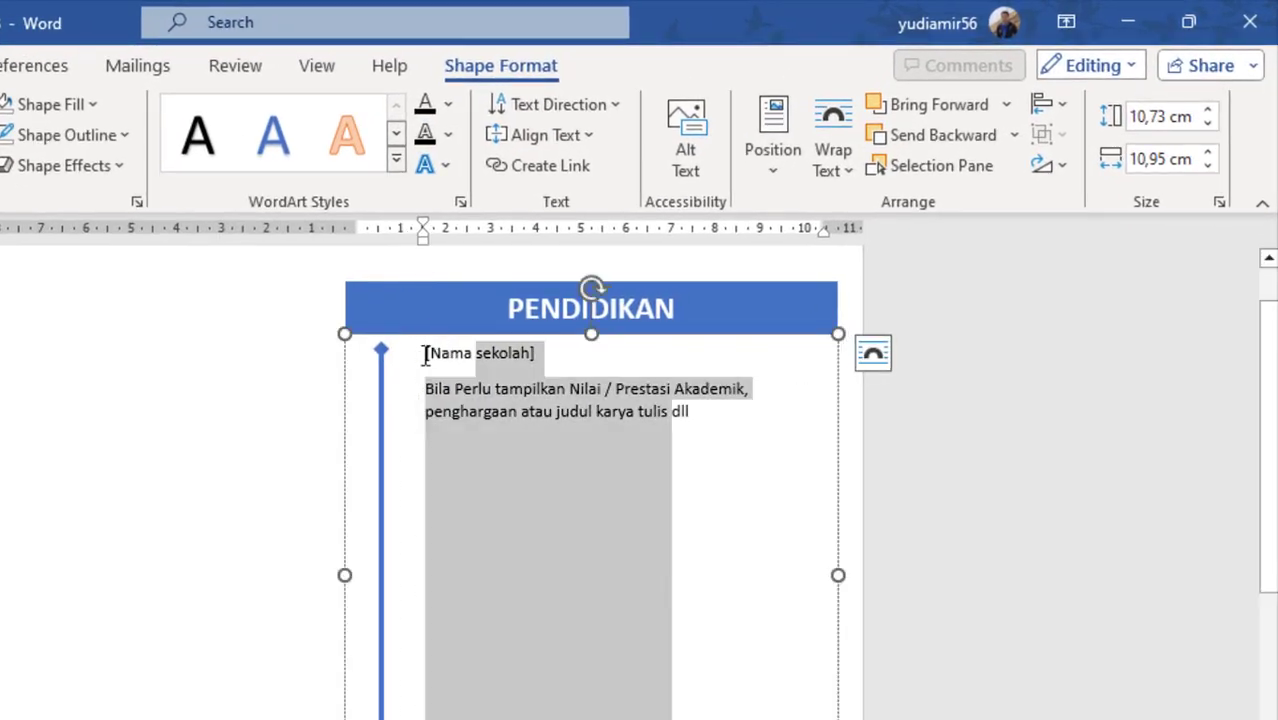
{"action": "left_click_drag", "start_coordinate": [425, 351], "coordinate": [745, 400]}
{"action": "left_click", "coordinate": [753, 323]}
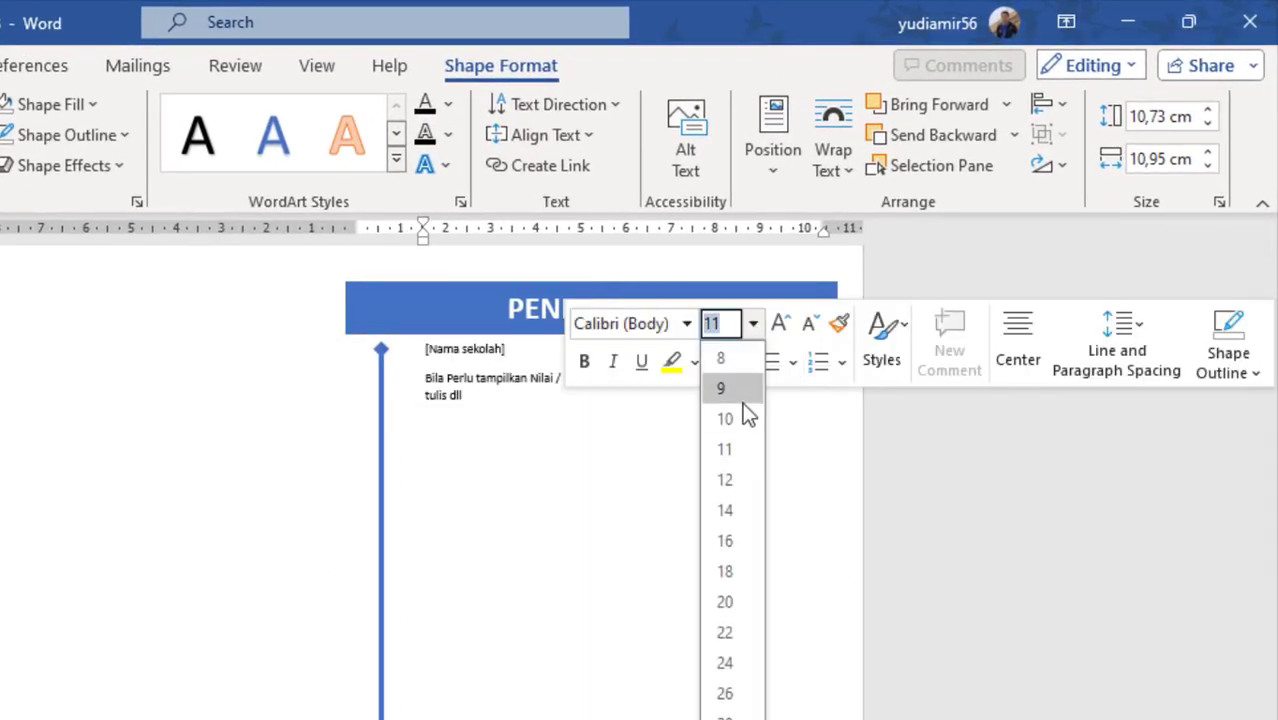
{"action": "left_click", "coordinate": [726, 482]}
{"action": "left_click", "coordinate": [497, 416]}
{"action": "left_click_drag", "start_coordinate": [548, 353], "coordinate": [391, 352]}
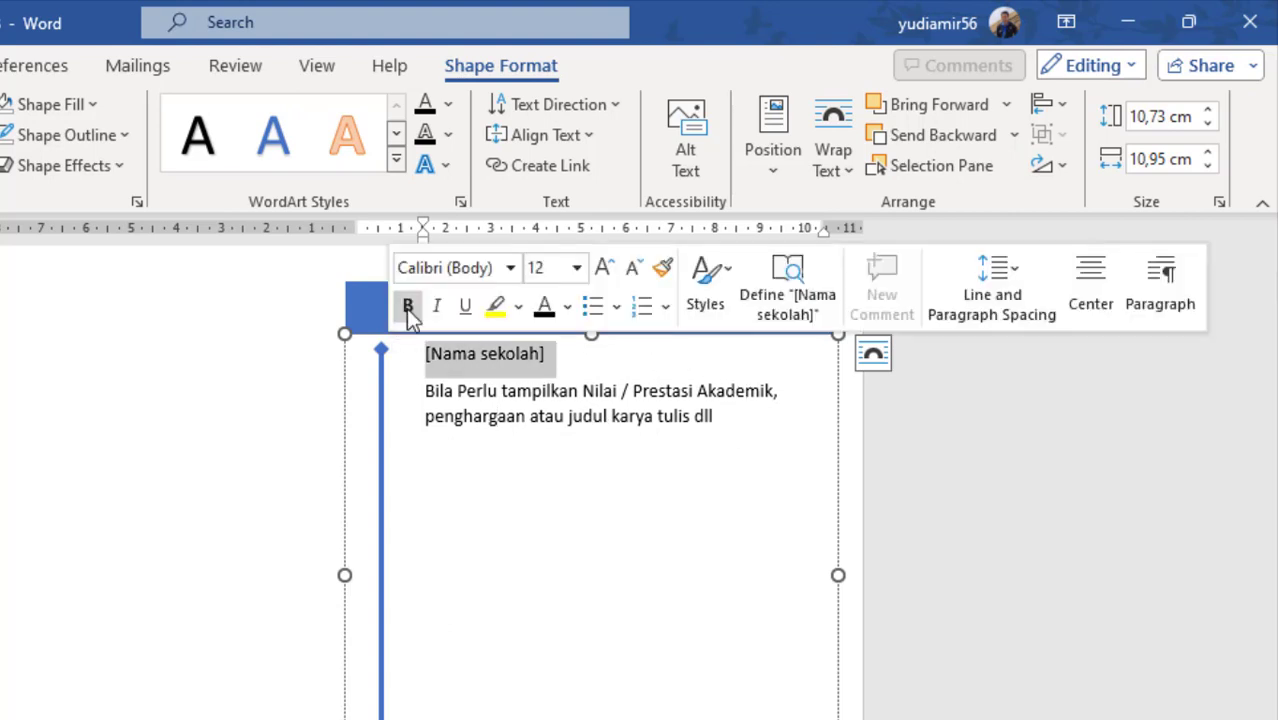
{"action": "left_click", "coordinate": [408, 306]}
Add an empty line and paste two more copies of the school entry below.
{"action": "left_click", "coordinate": [741, 418]}
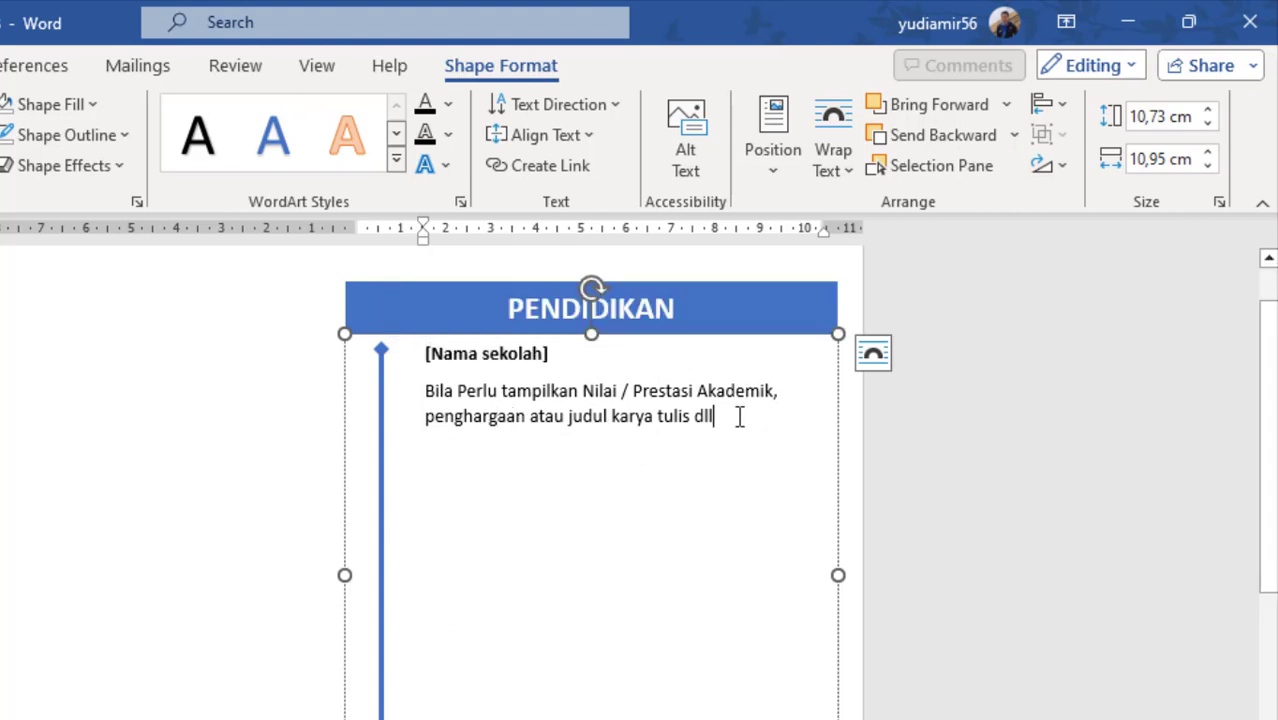
{"action": "key", "text": "Return"}
{"action": "key", "text": "Return"}
{"action": "key", "text": "ctrl+a"}
{"action": "right_click", "coordinate": [455, 368]}
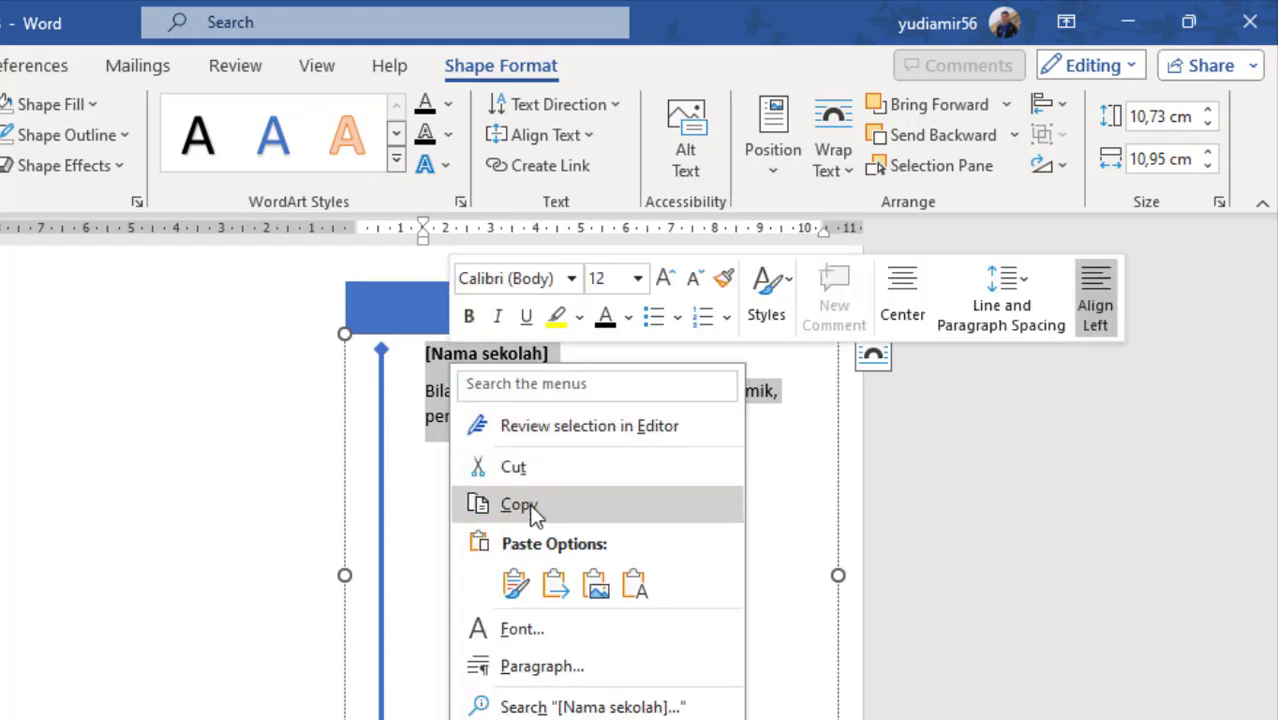
{"action": "left_click", "coordinate": [502, 512]}
{"action": "left_click", "coordinate": [472, 465]}
{"action": "key", "text": "ctrl+v"}
{"action": "key", "text": "ctrl+v"}
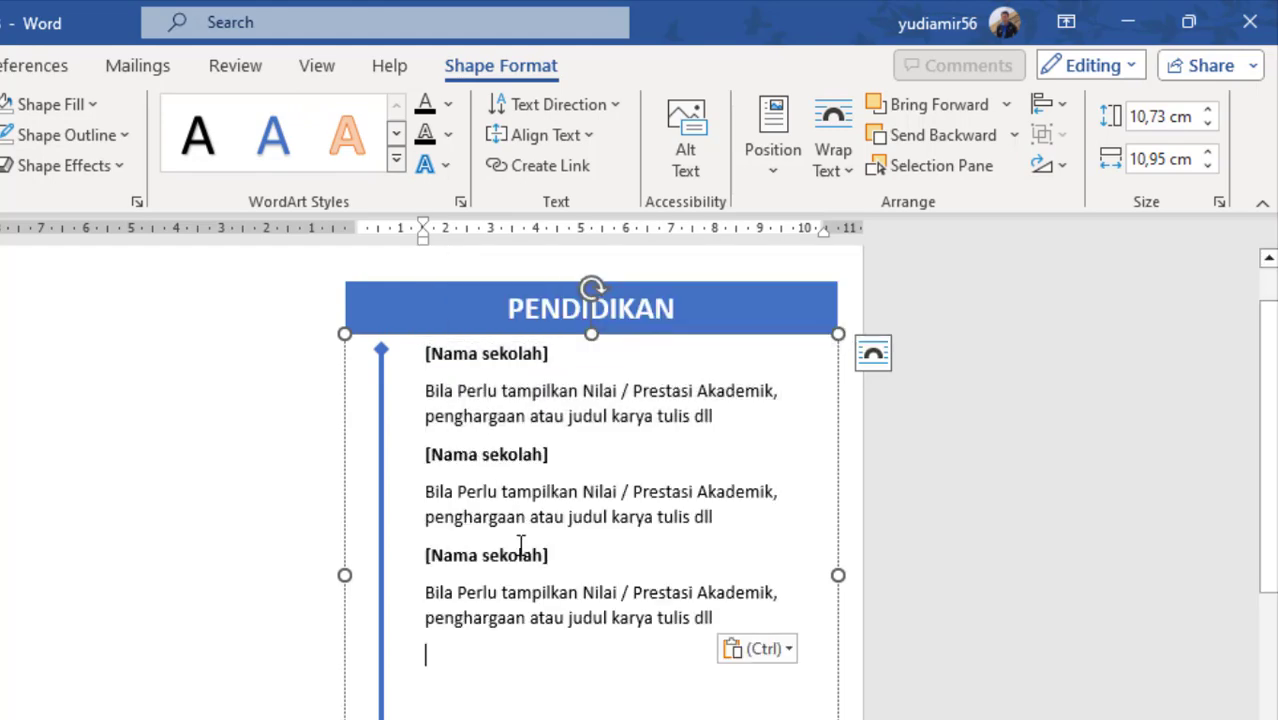
{"action": "key", "text": "ctrl+v"}
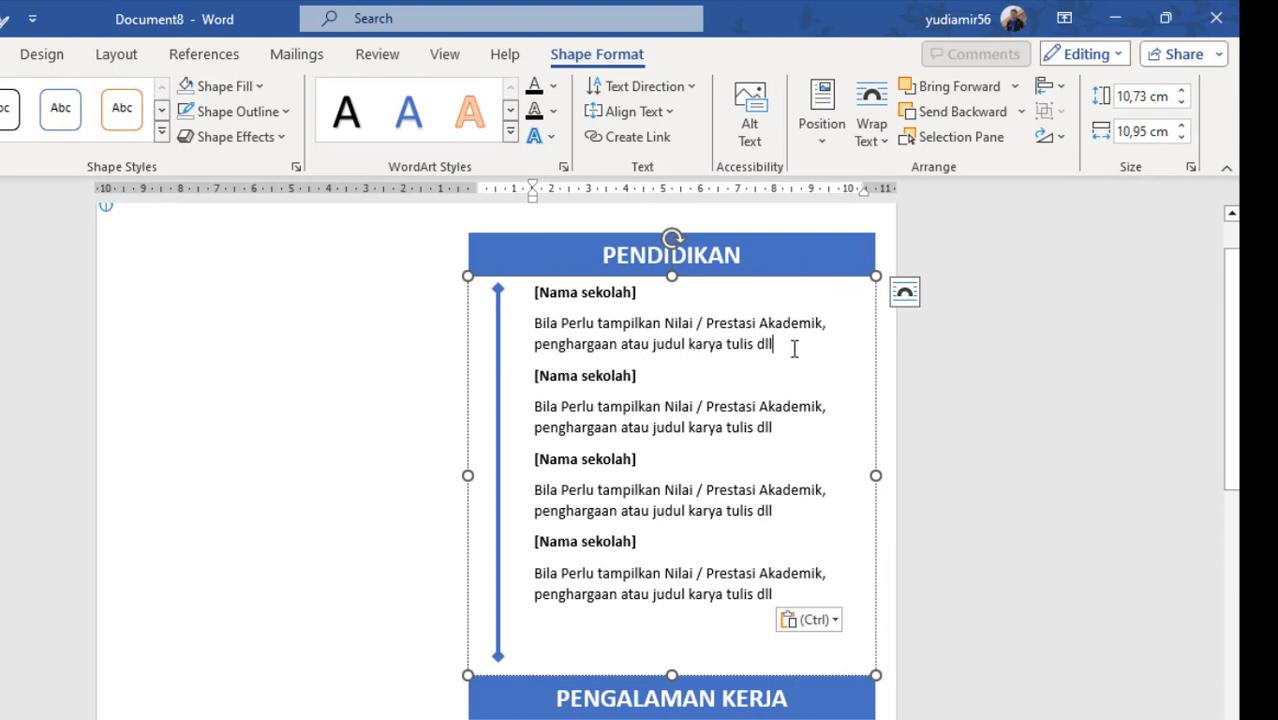
Separate entries with blank lines, move PENGALAMAN KERJA lower, and extend the text box and timeline.
{"action": "key", "text": "Return"}
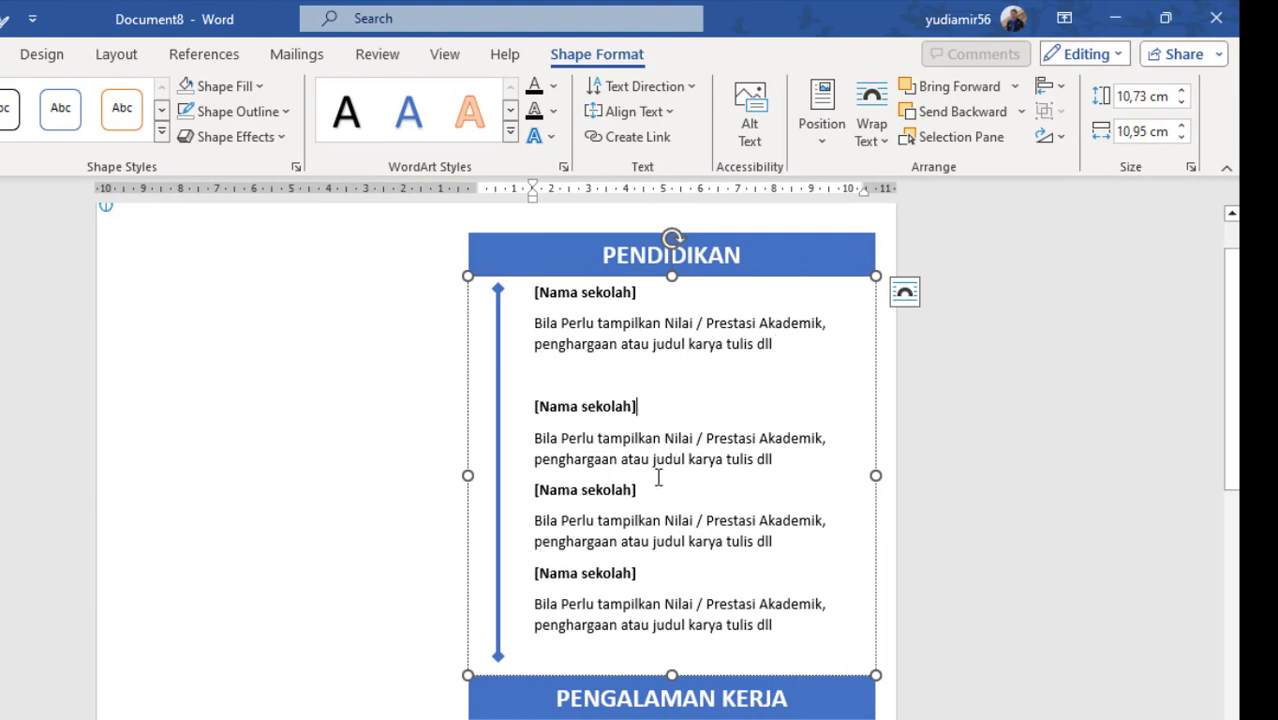
{"action": "key", "text": "Return"}
{"action": "scroll", "coordinate": [770, 502], "scroll_direction": "down", "scroll_amount": 2}
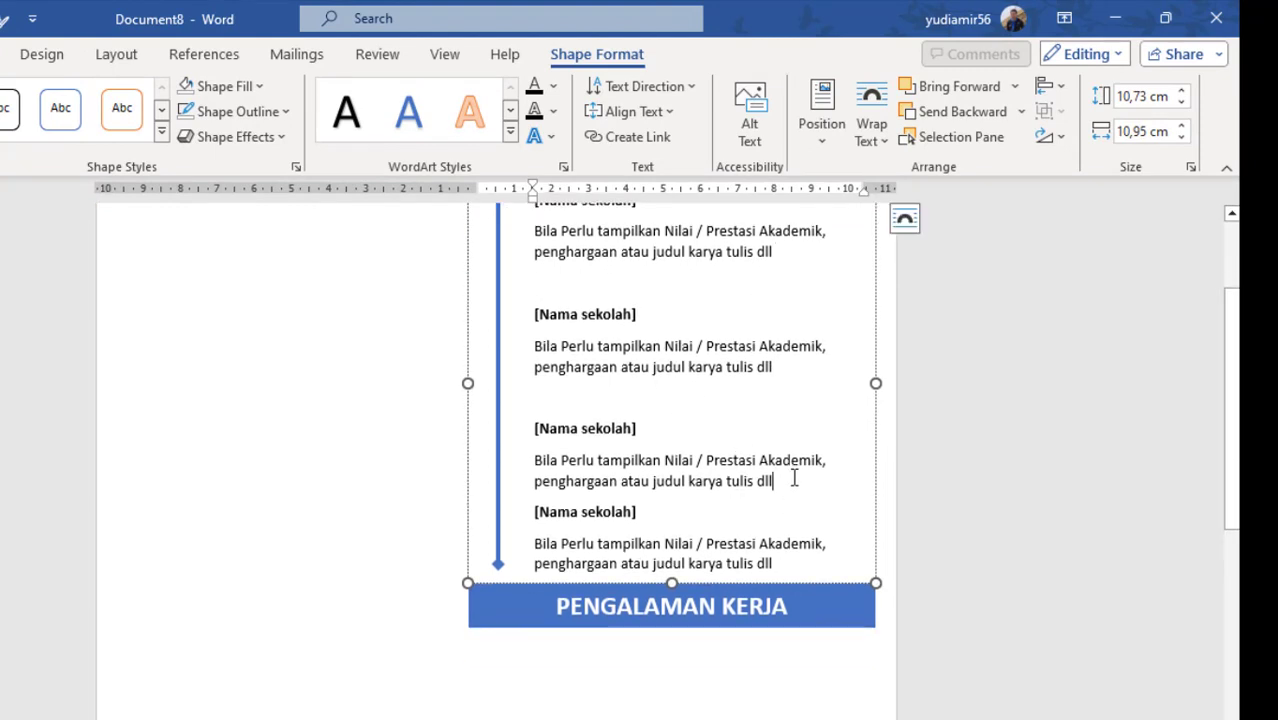
{"action": "scroll", "coordinate": [793, 476], "scroll_direction": "down", "scroll_amount": 3}
{"action": "scroll", "coordinate": [721, 470], "scroll_direction": "down", "scroll_amount": 4, "text": "ctrl"}
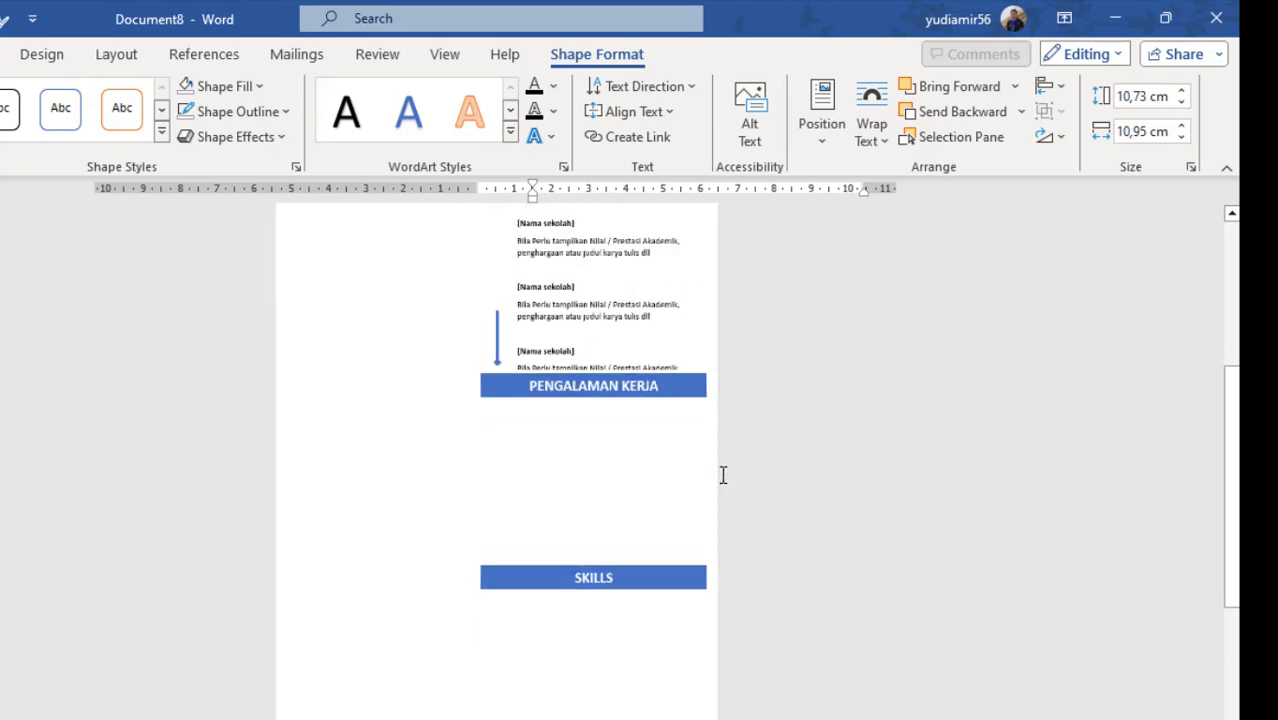
{"action": "left_click", "coordinate": [655, 437]}
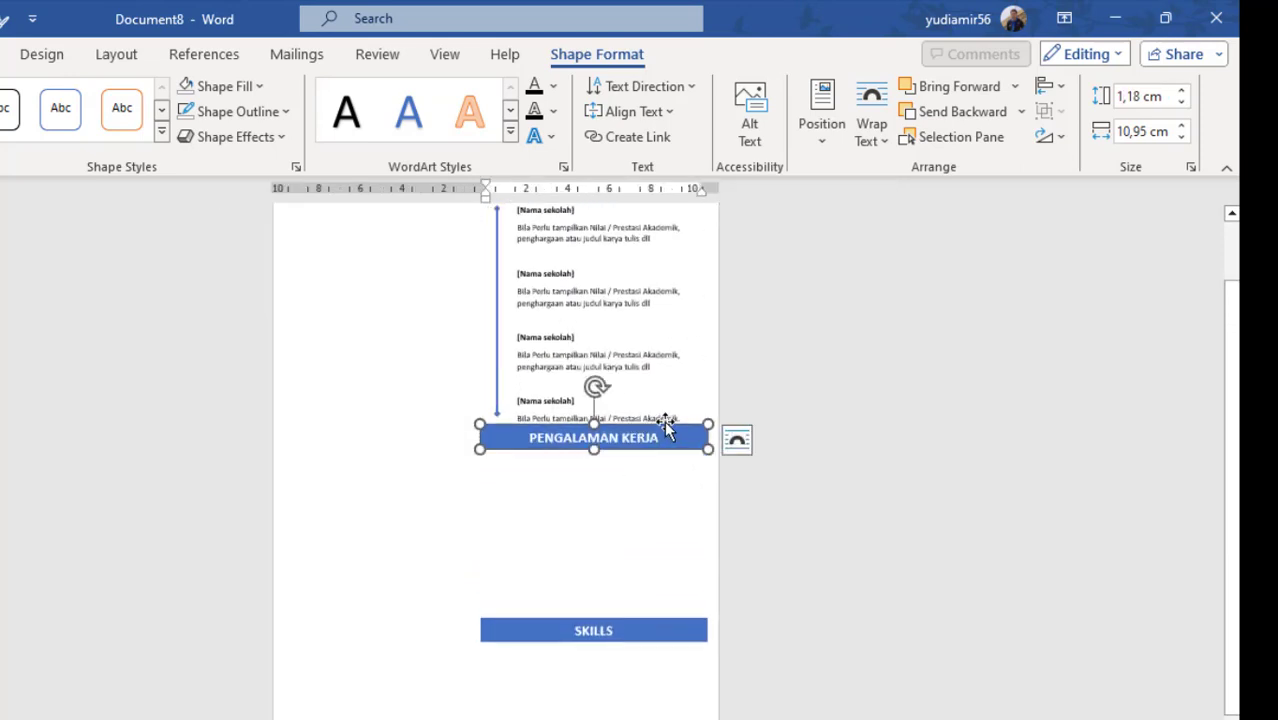
{"action": "left_click_drag", "start_coordinate": [665, 422], "coordinate": [665, 440]}
{"action": "left_click", "coordinate": [640, 398]}
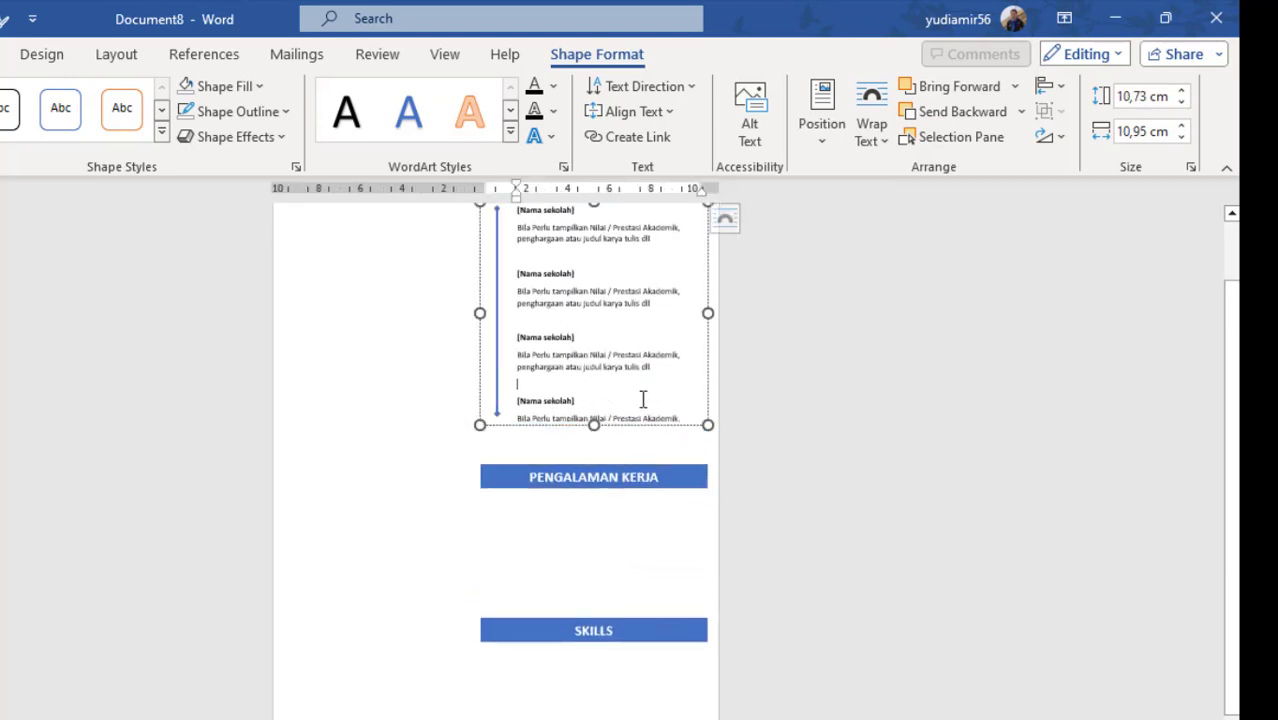
{"action": "left_click_drag", "start_coordinate": [594, 423], "coordinate": [591, 447]}
{"action": "scroll", "coordinate": [591, 447], "scroll_direction": "up", "scroll_amount": 2, "text": "ctrl"}
{"action": "left_click", "coordinate": [497, 390]}
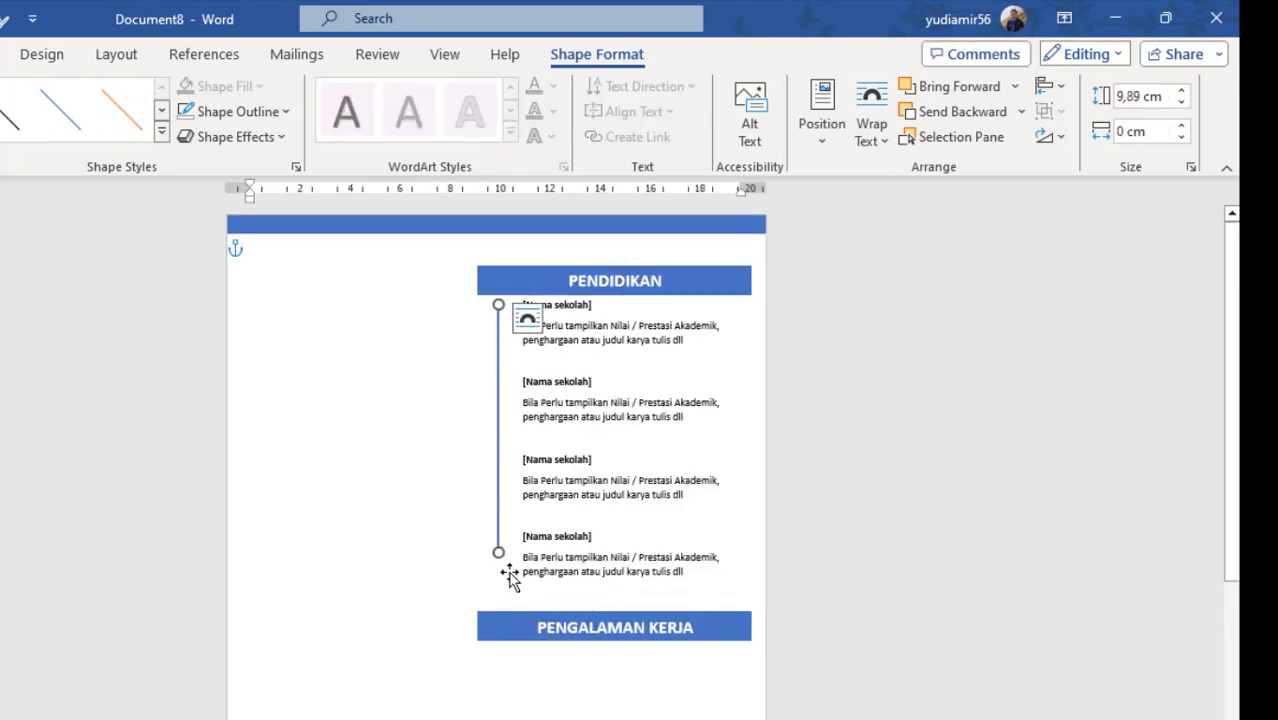
{"action": "left_click_drag", "start_coordinate": [497, 549], "coordinate": [501, 577]}
Set 0 pt spacing after for all school-list text and shorten the text box to fit.
{"action": "left_click", "coordinate": [549, 306]}
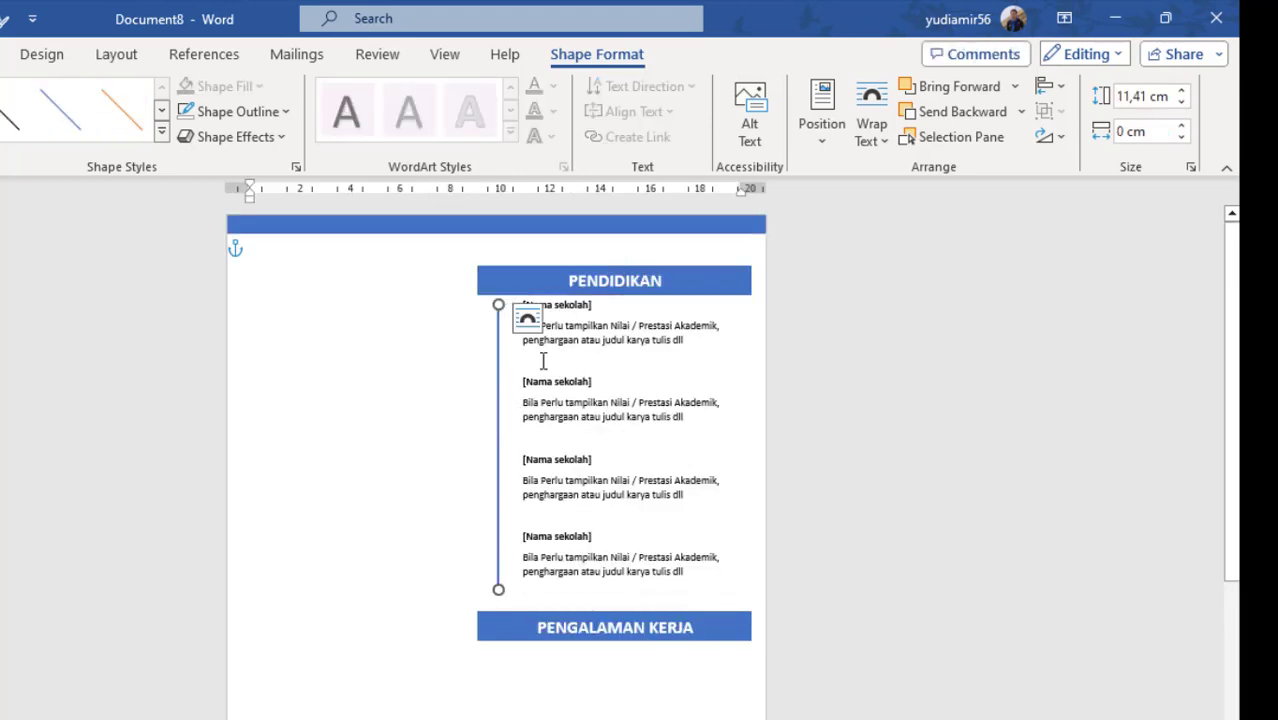
{"action": "scroll", "coordinate": [545, 360], "scroll_direction": "up", "scroll_amount": 2, "text": "ctrl"}
{"action": "key", "text": "ctrl+a"}
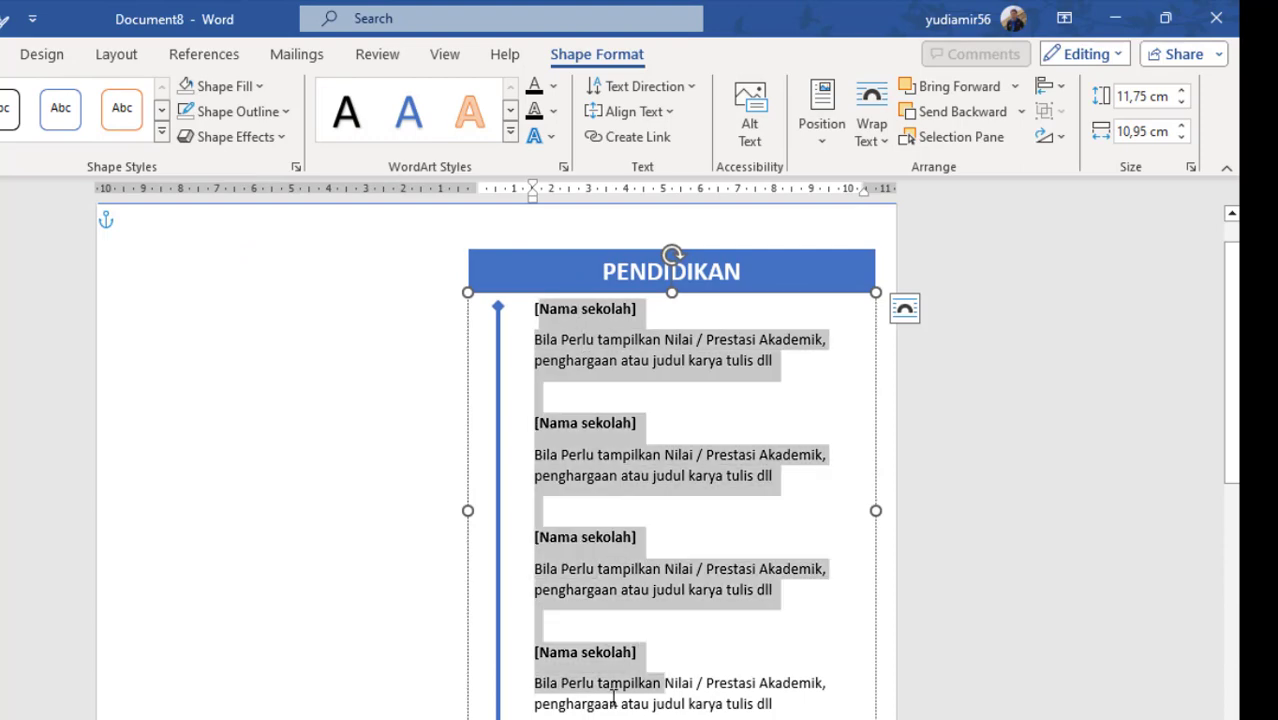
{"action": "left_click", "coordinate": [116, 54]}
{"action": "left_click", "coordinate": [371, 142]}
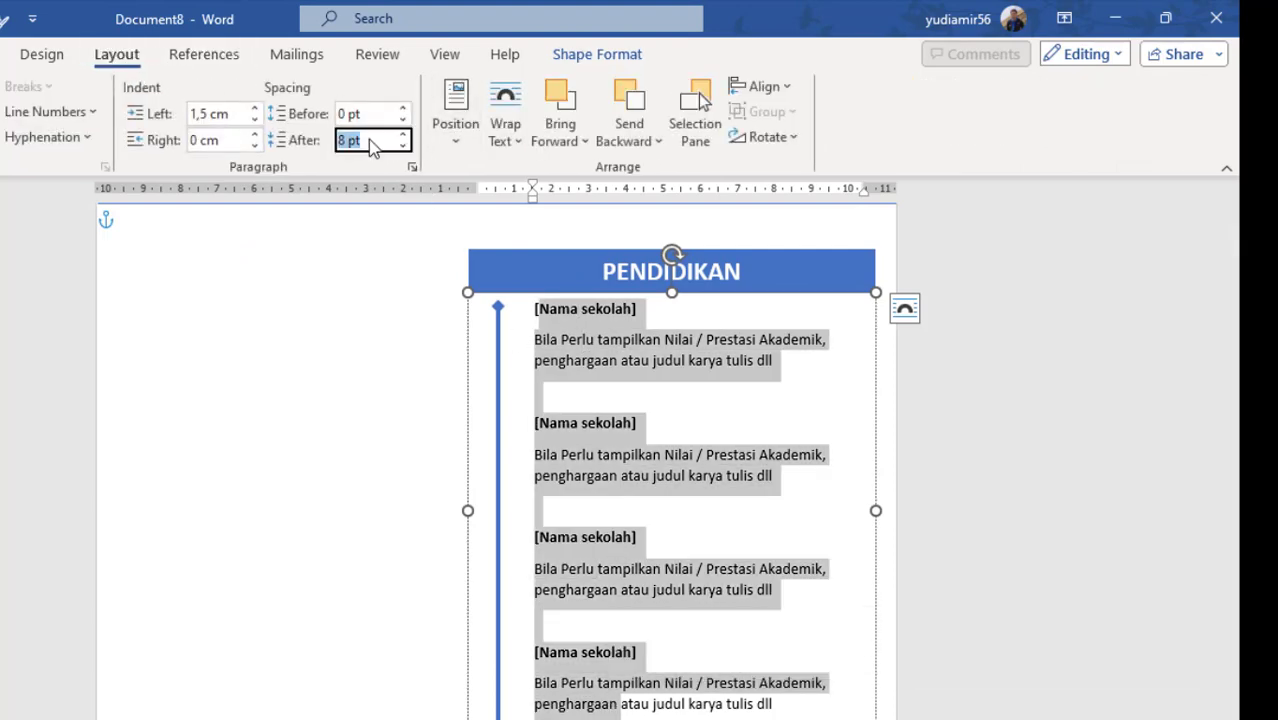
{"action": "key", "text": "Return"}
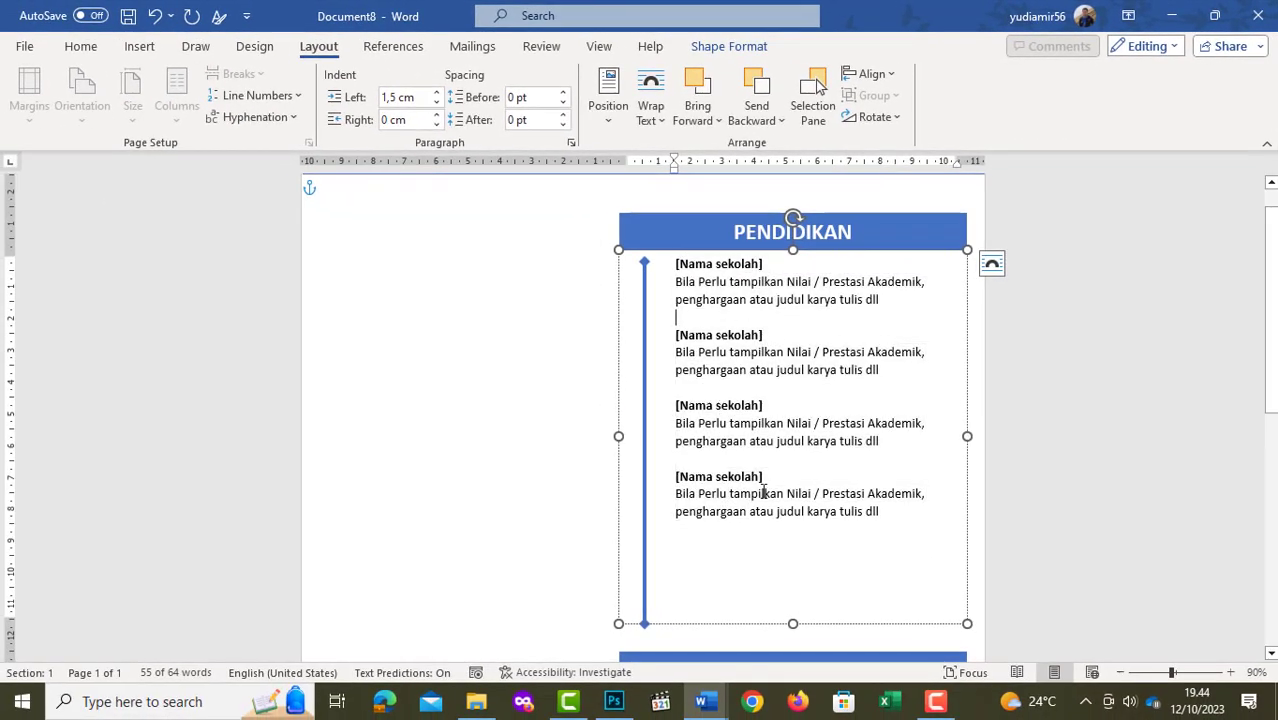
{"action": "left_click_drag", "start_coordinate": [791, 624], "coordinate": [795, 560]}
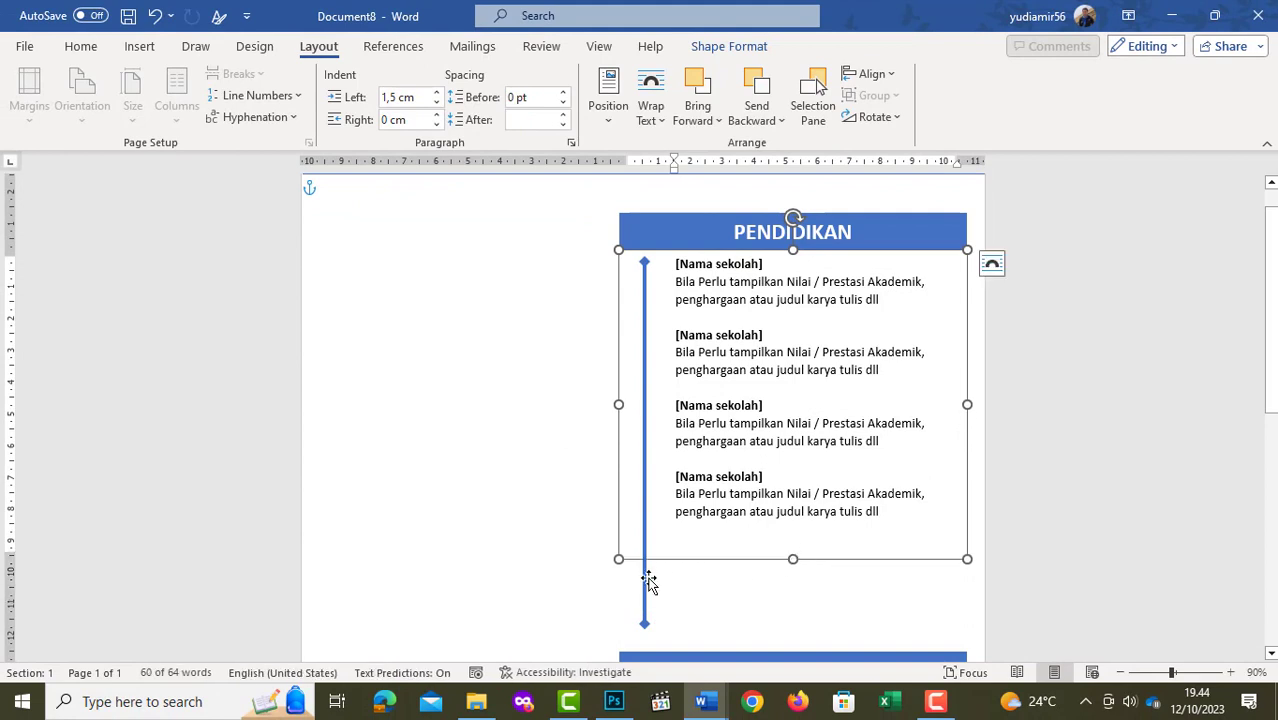
{"action": "left_click", "coordinate": [645, 625]}
Shorten the timeline line to the last school entry and set its width to 0 cm.
{"action": "left_click_drag", "start_coordinate": [645, 625], "coordinate": [650, 541]}
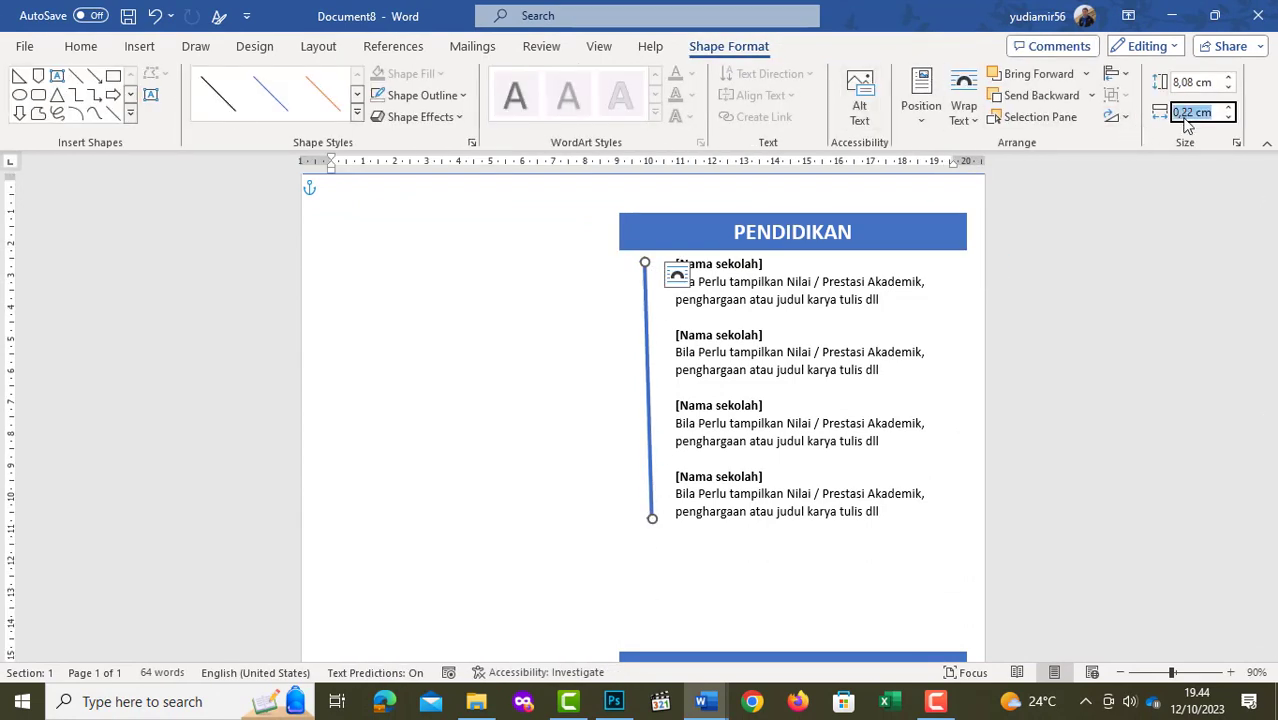
{"action": "type", "text": "0"}
{"action": "key", "text": "Return"}
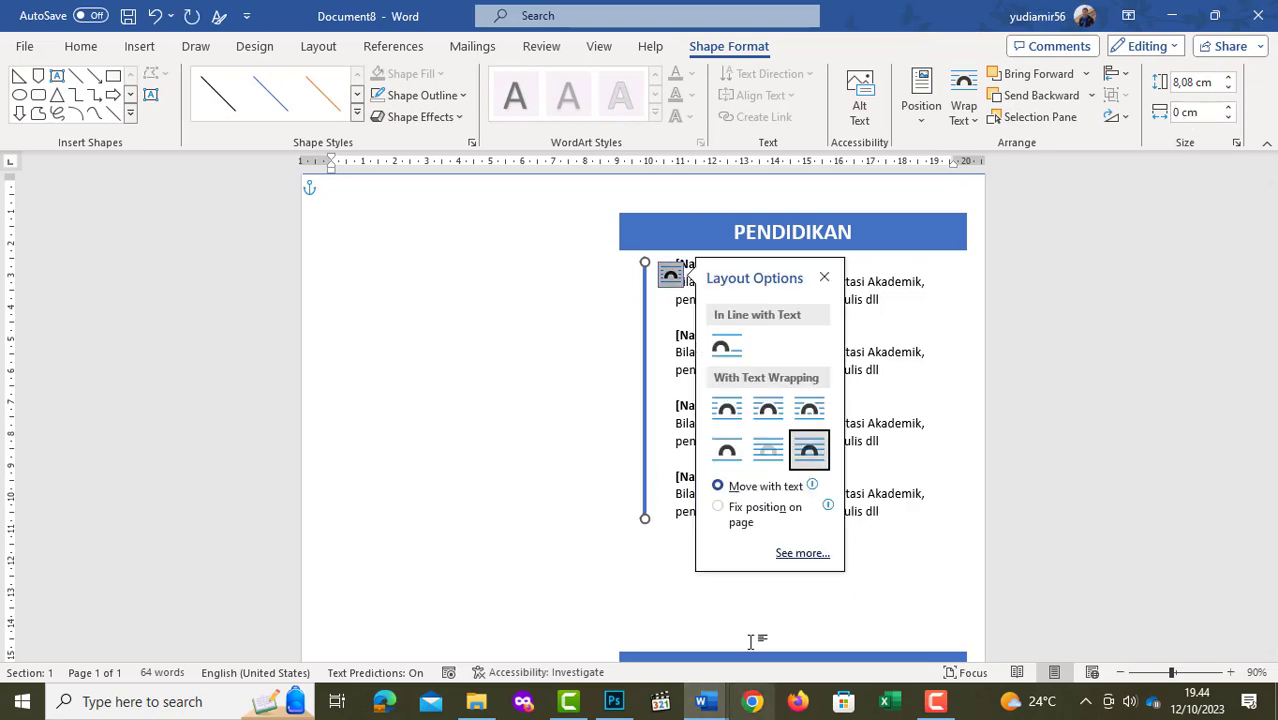
{"action": "left_click", "coordinate": [860, 600]}
Check the heading, timeline line and PENGALAMAN KERJA bar positions below the school entries.
{"action": "scroll", "coordinate": [736, 376], "scroll_direction": "up", "scroll_amount": 3}
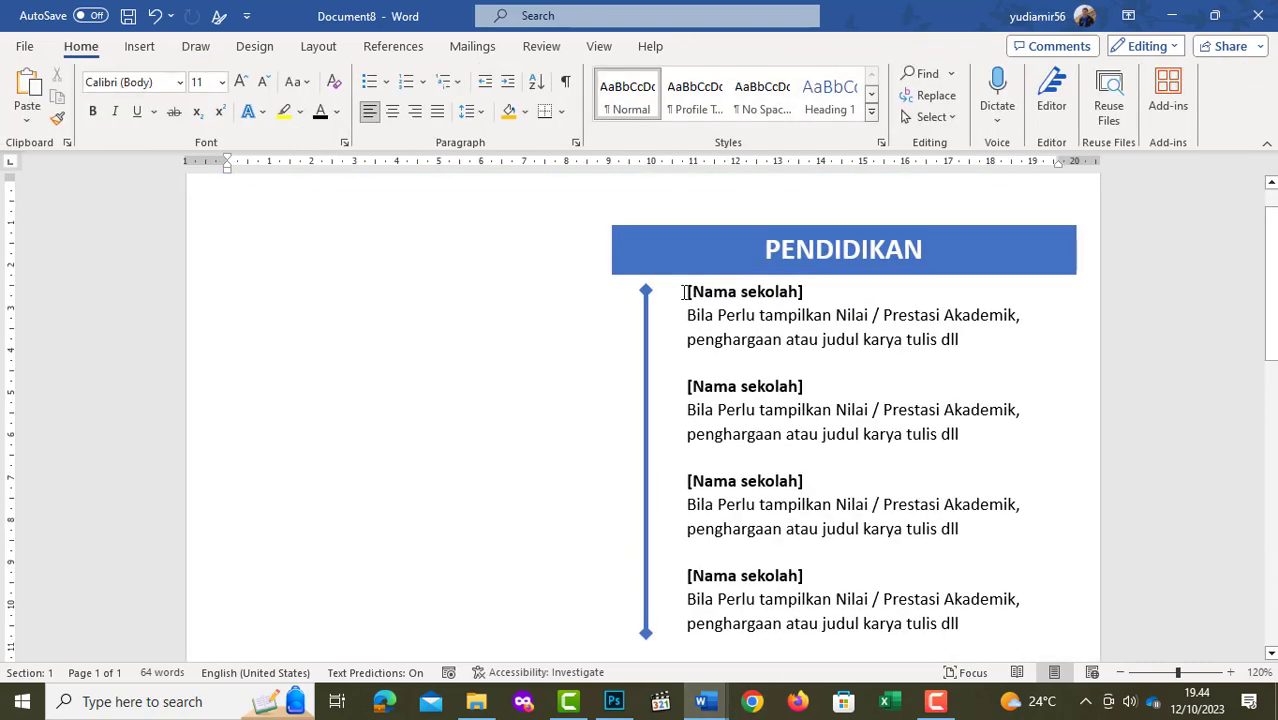
{"action": "left_click", "coordinate": [844, 250]}
{"action": "scroll", "coordinate": [800, 350], "scroll_direction": "down", "scroll_amount": 1}
{"action": "left_click", "coordinate": [645, 530]}
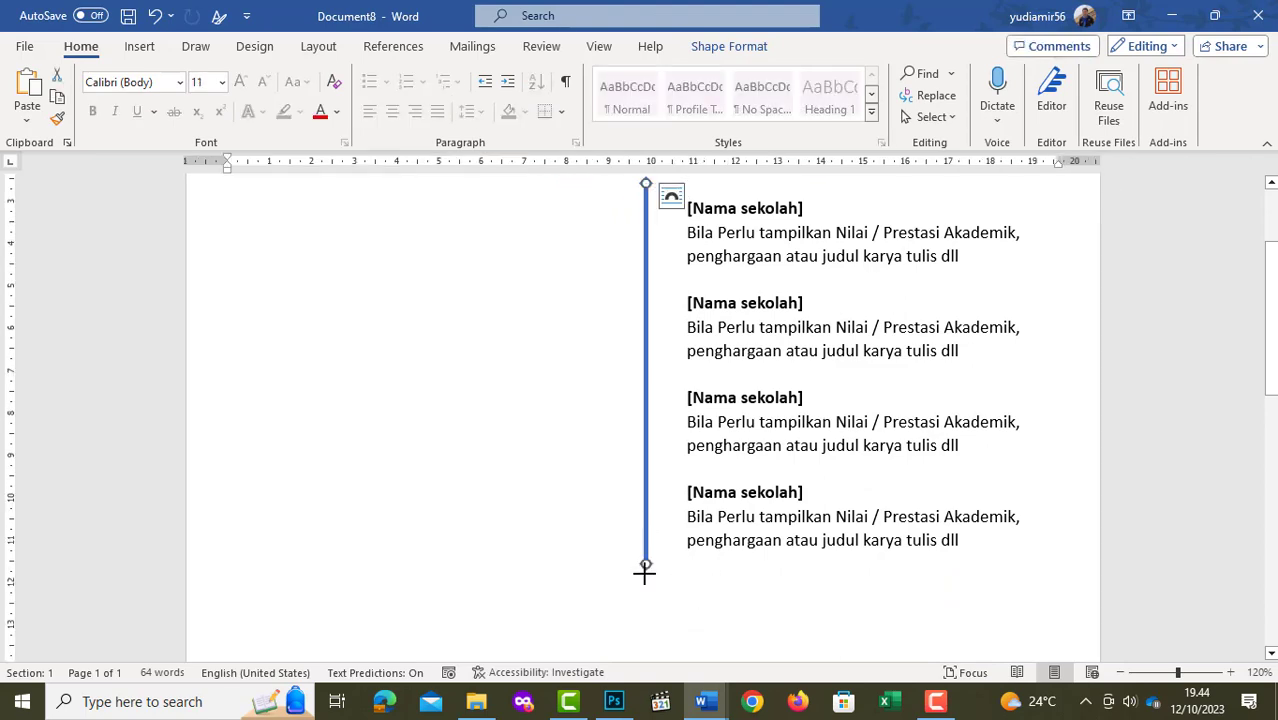
{"action": "left_click", "coordinate": [869, 402]}
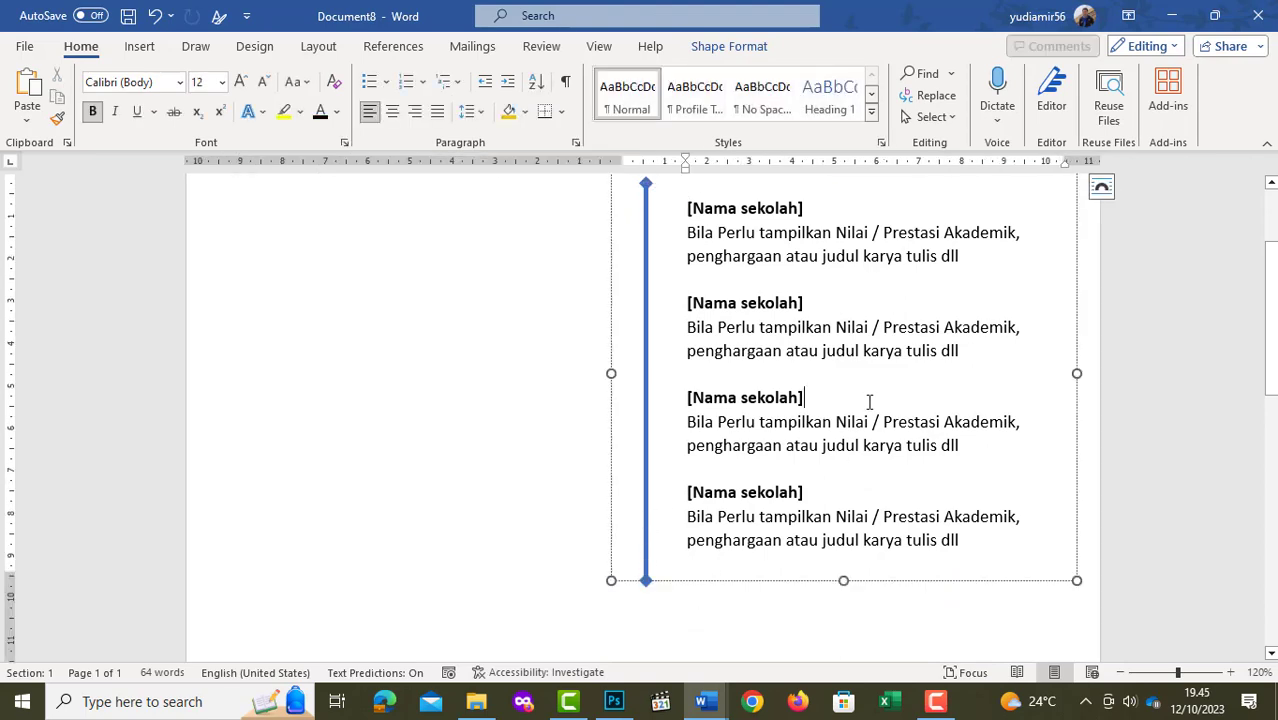
{"action": "scroll", "coordinate": [869, 402], "scroll_direction": "down", "scroll_amount": 3}
{"action": "left_click", "coordinate": [845, 632]}
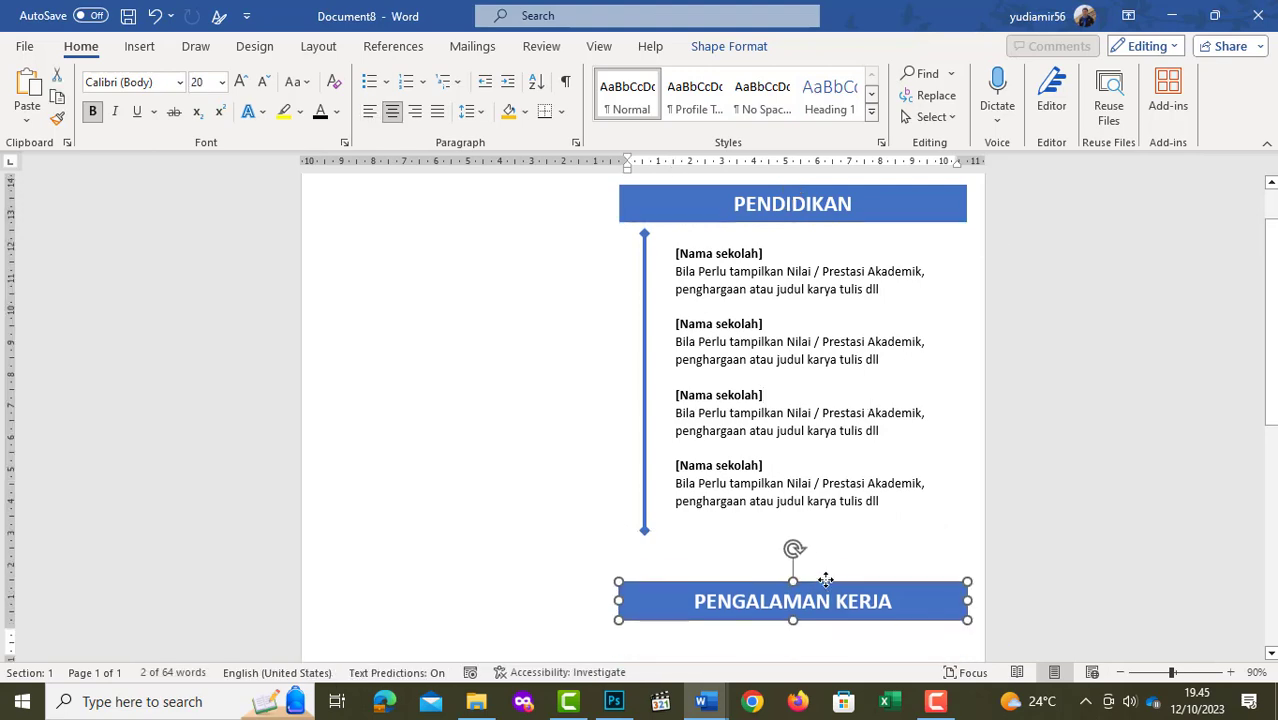
{"action": "left_click", "coordinate": [845, 632]}
{"action": "scroll", "coordinate": [805, 558], "scroll_direction": "down", "scroll_amount": 1}
{"action": "scroll", "coordinate": [803, 560], "scroll_direction": "down", "scroll_amount": 3}
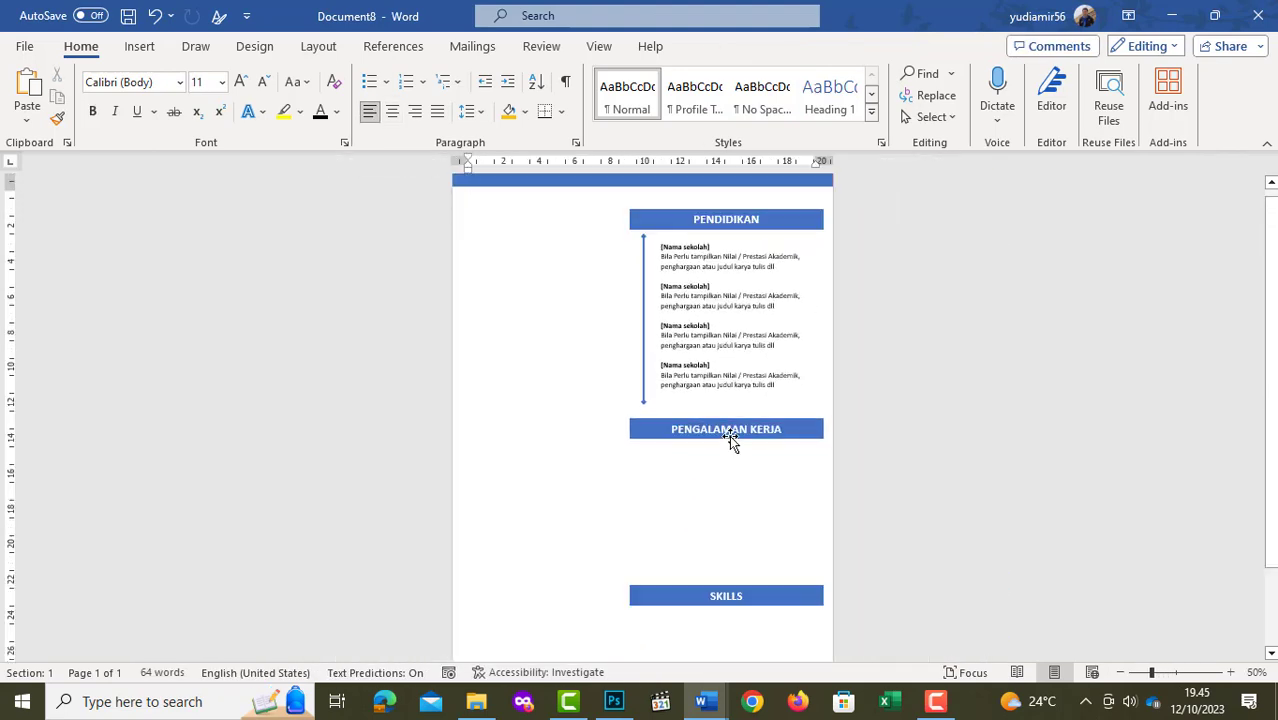
Draw a text box below the PENGALAMAN KERJA bar with no fill and no outline.
{"action": "left_click", "coordinate": [142, 46]}
{"action": "left_click", "coordinate": [260, 76]}
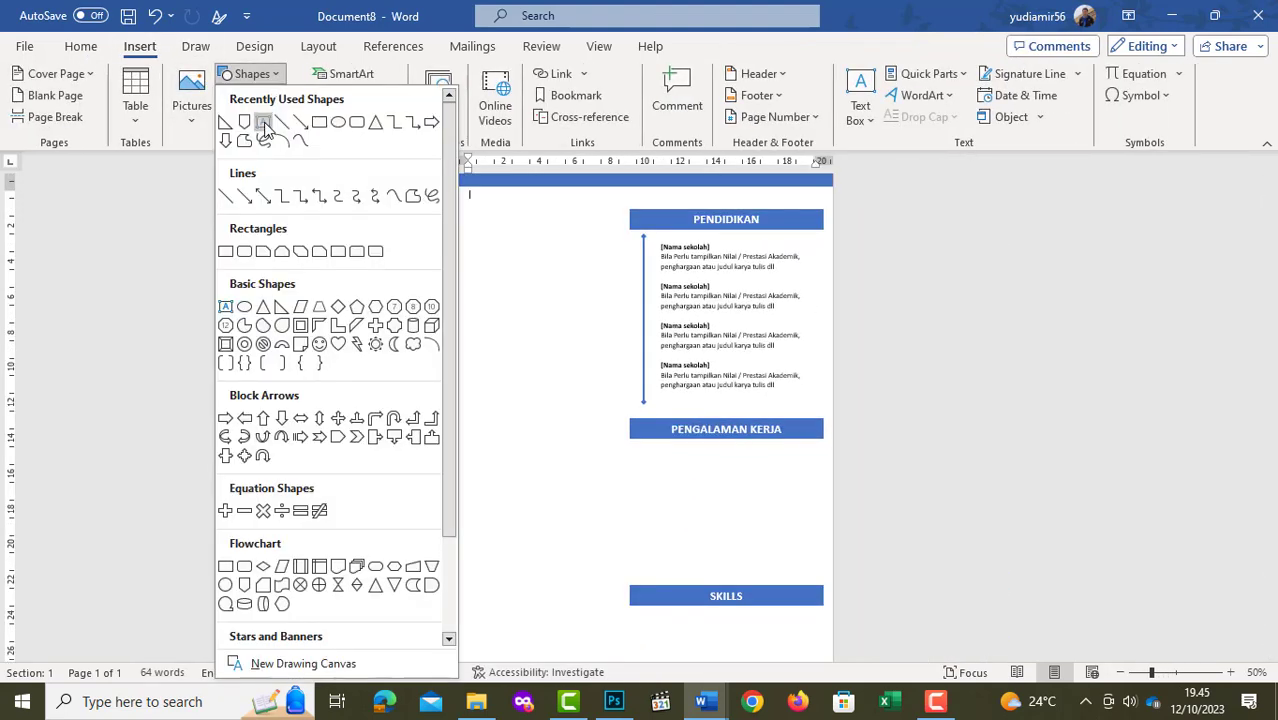
{"action": "left_click", "coordinate": [263, 122]}
{"action": "mouse_move", "coordinate": [633, 441]}
{"action": "left_mouse_down"}
{"action": "mouse_move", "coordinate": [806, 553]}
{"action": "mouse_move", "coordinate": [819, 579]}
{"action": "left_mouse_up"}
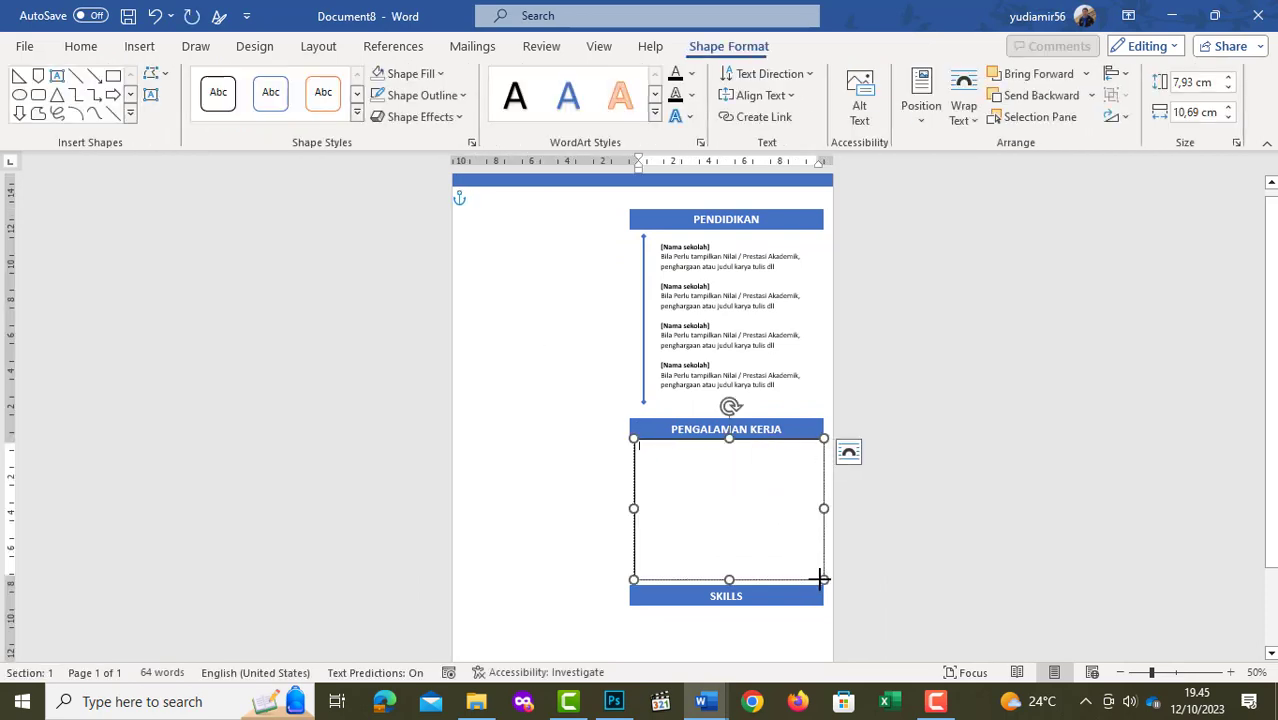
{"action": "left_click", "coordinate": [440, 75]}
{"action": "left_click", "coordinate": [434, 333]}
{"action": "left_click", "coordinate": [463, 94]}
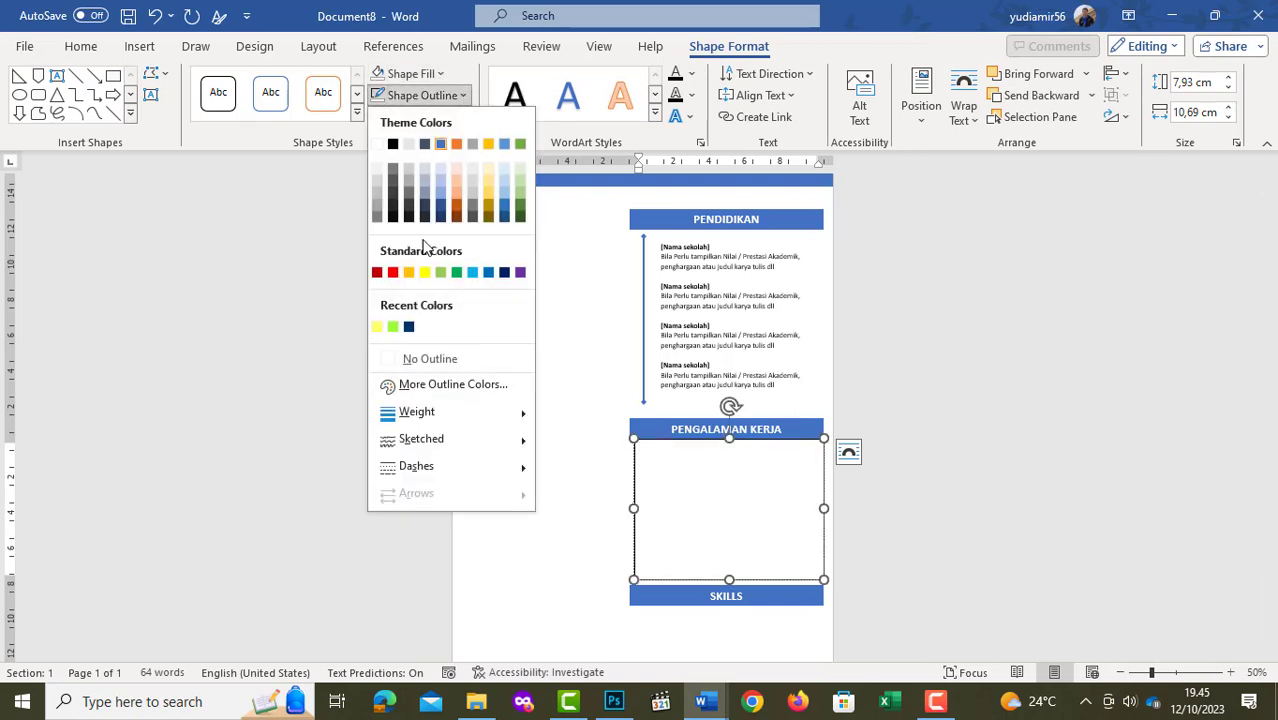
{"action": "left_click", "coordinate": [431, 359]}
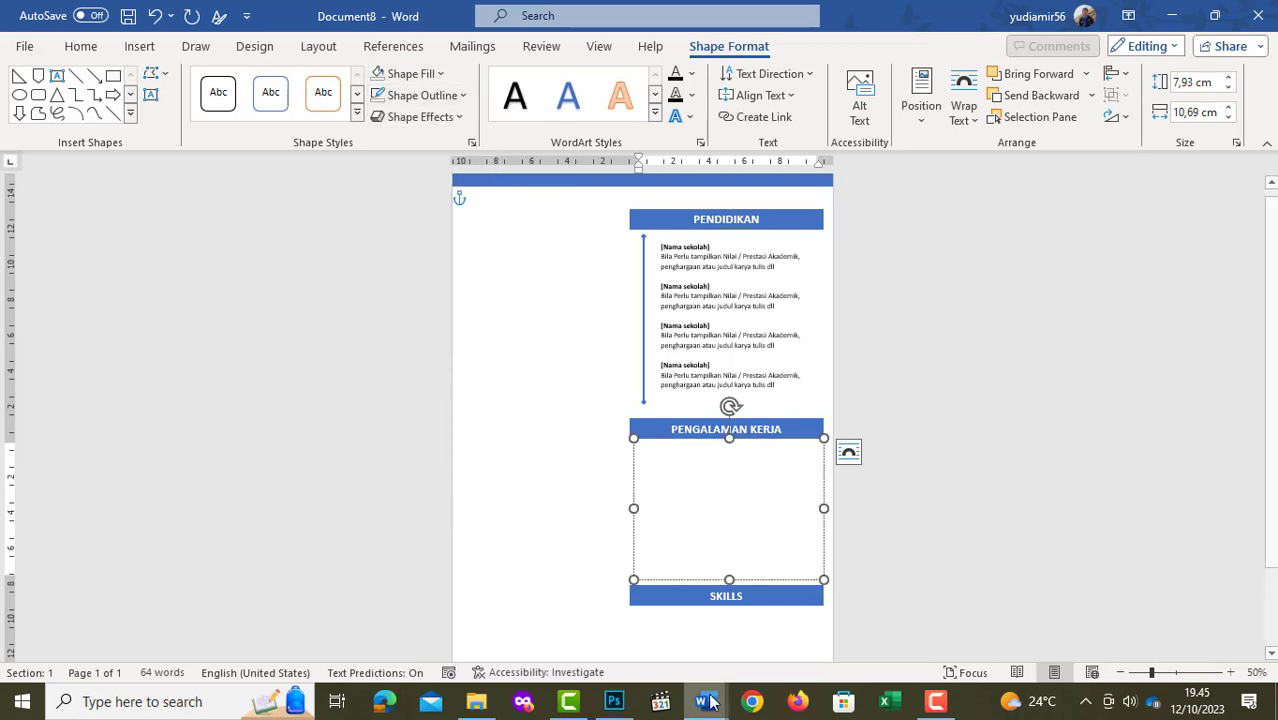
Copy the company and job description lines from Document1 back into the CV document.
{"action": "left_click", "coordinate": [639, 631]}
{"action": "left_click", "coordinate": [412, 287]}
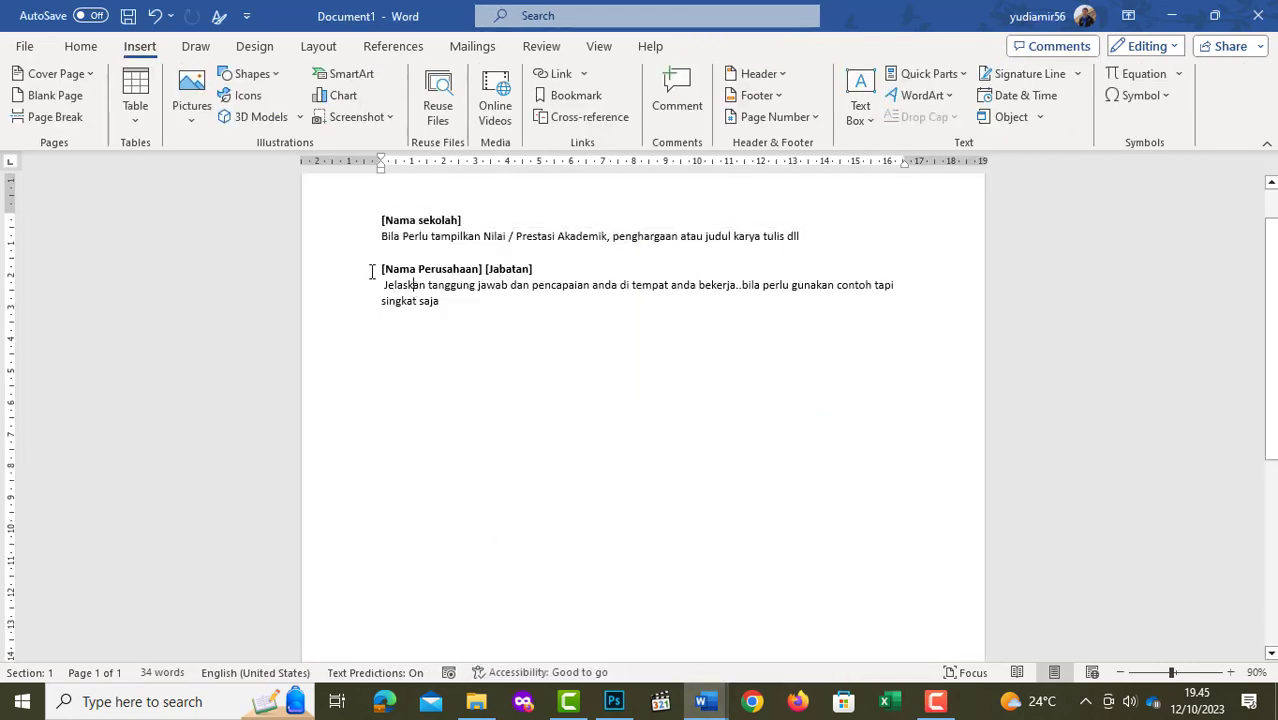
{"action": "left_click_drag", "start_coordinate": [371, 272], "coordinate": [453, 289]}
{"action": "right_click", "coordinate": [433, 285]}
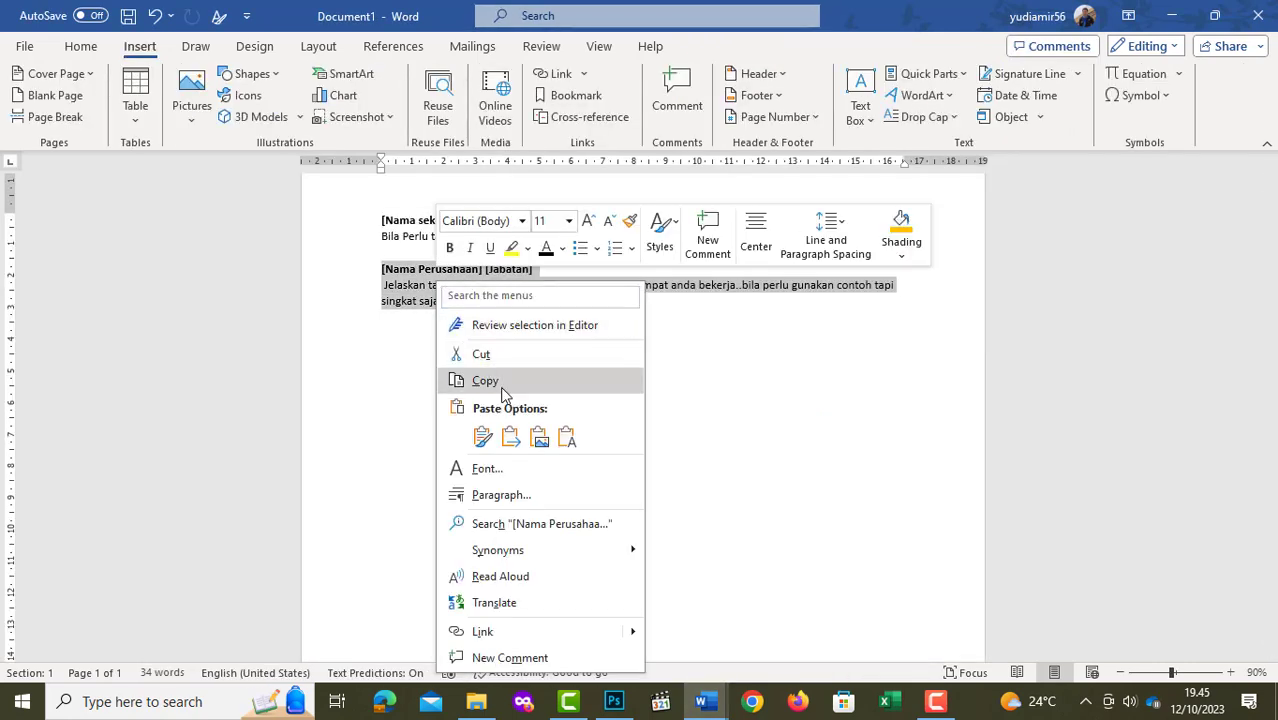
{"action": "left_click", "coordinate": [480, 377]}
{"action": "left_click", "coordinate": [706, 704]}
{"action": "left_click", "coordinate": [839, 630]}
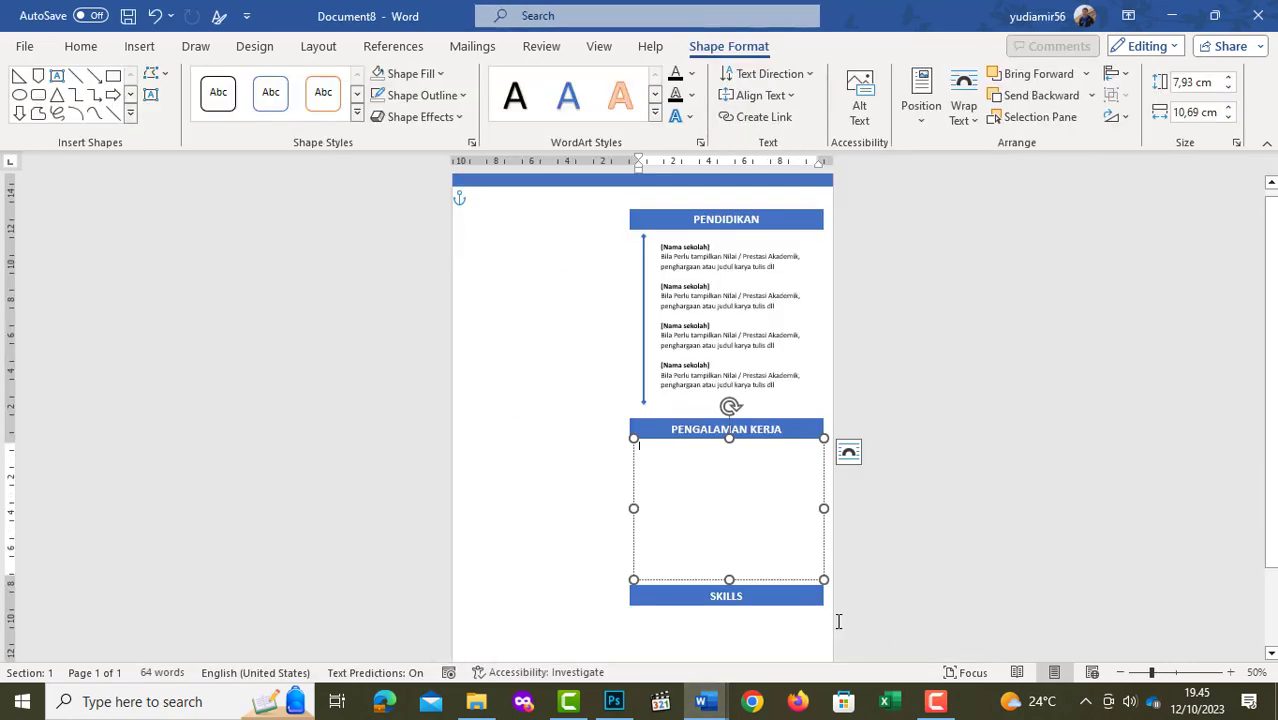
Paste the job description into the new text box and make all its text 12 pt.
{"action": "right_click", "coordinate": [662, 473]}
{"action": "left_click", "coordinate": [797, 226]}
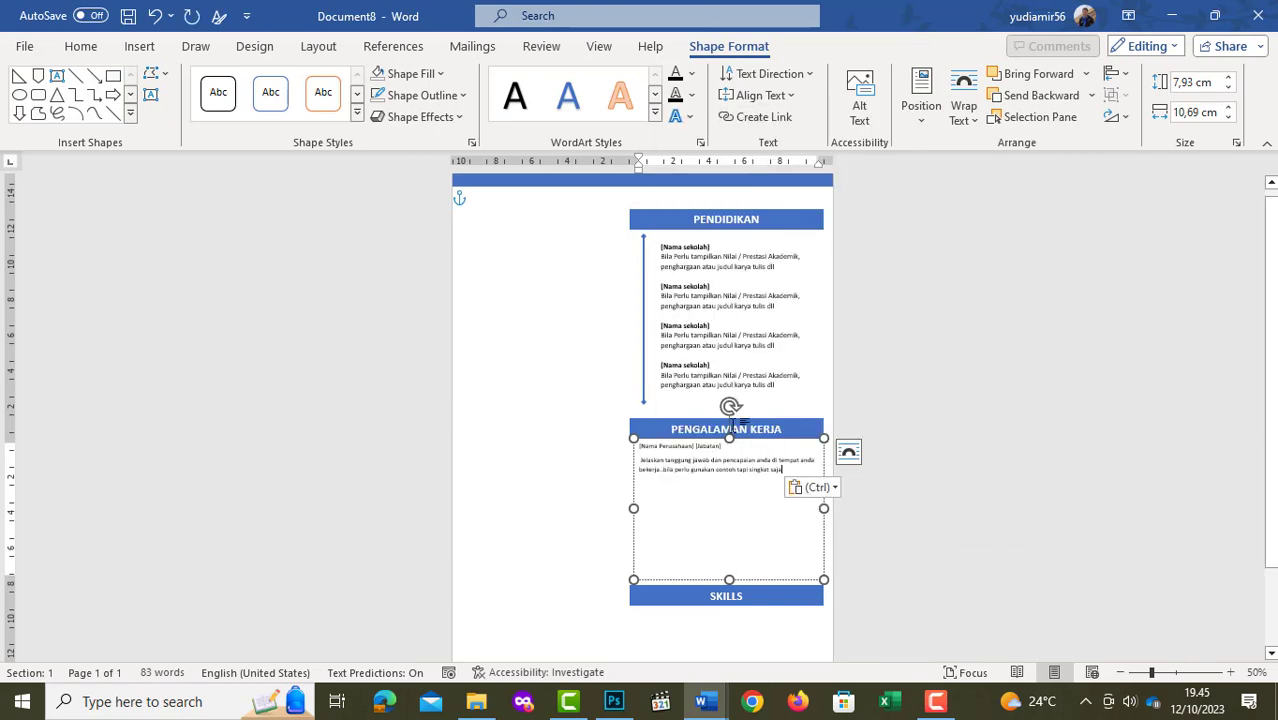
{"action": "scroll", "coordinate": [701, 513], "scroll_direction": "up", "scroll_amount": 6, "text": "ctrl"}
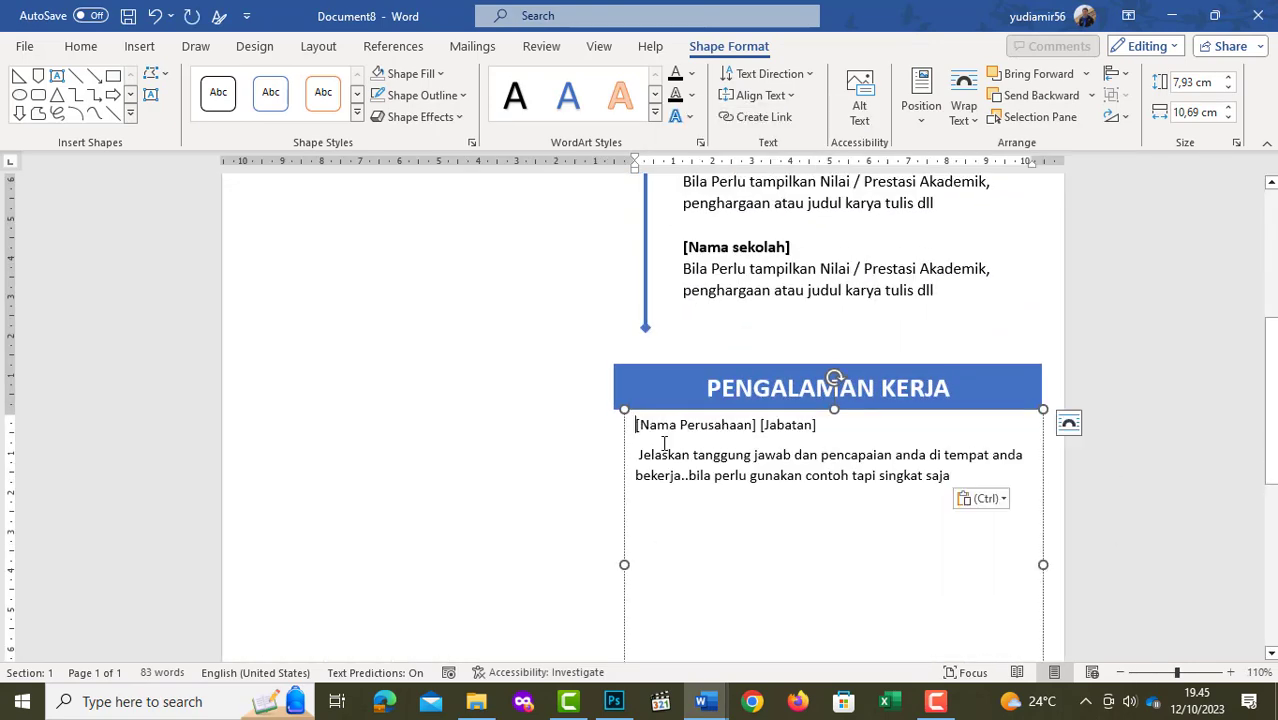
{"action": "key", "text": "ctrl+a"}
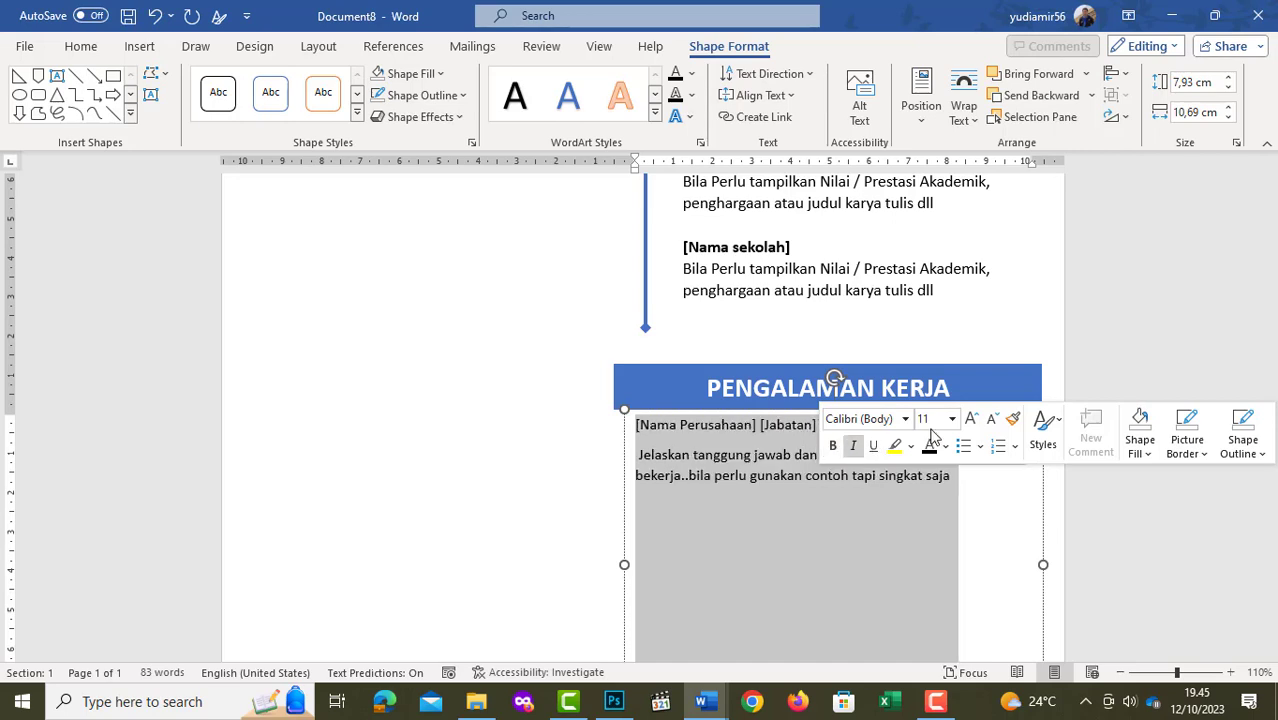
{"action": "left_click", "coordinate": [951, 418]}
{"action": "left_click", "coordinate": [932, 168]}
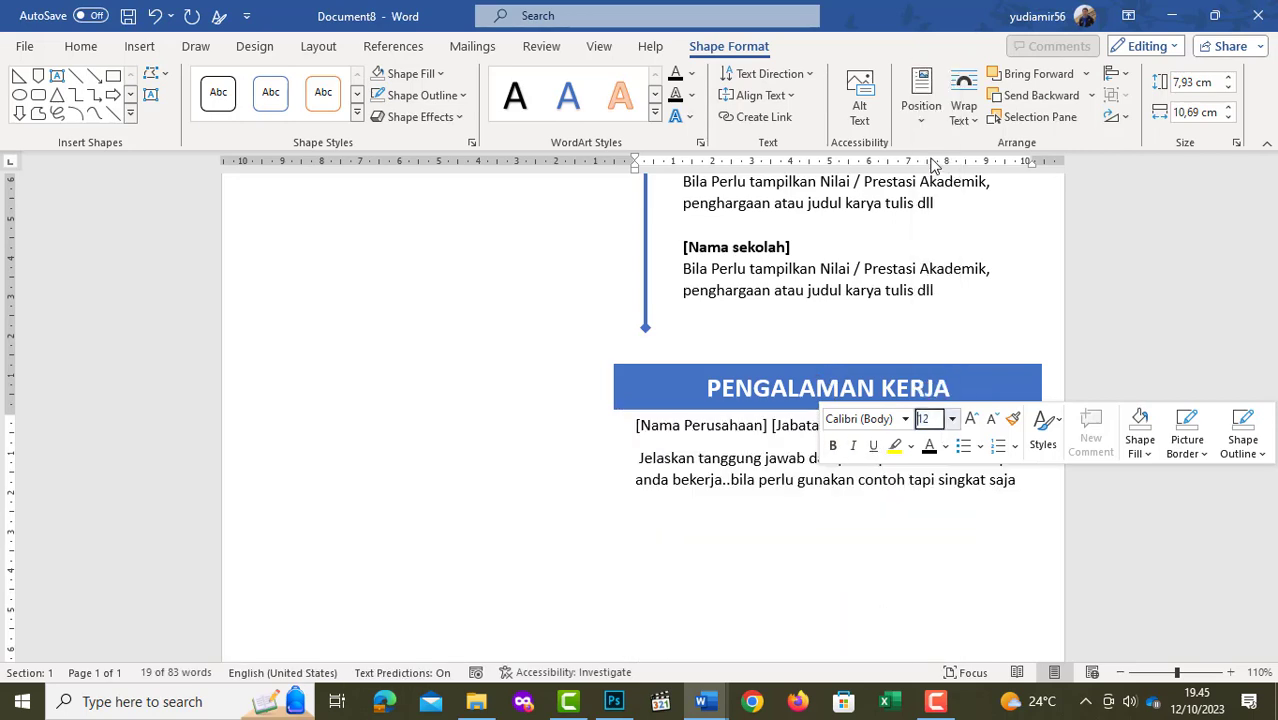
Bold the [Nama Perusahaan] company line and set spacing after to 0 pt.
{"action": "left_click_drag", "start_coordinate": [834, 425], "coordinate": [636, 425]}
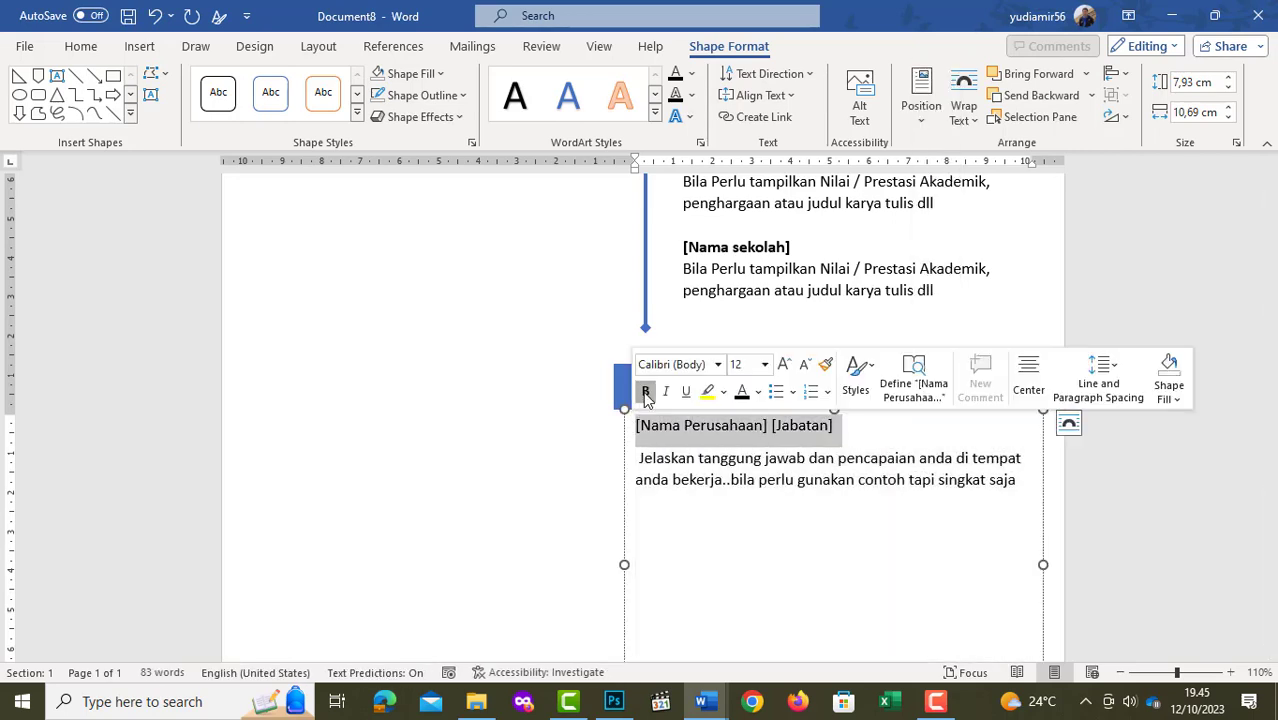
{"action": "left_click", "coordinate": [646, 393]}
{"action": "left_click_drag", "start_coordinate": [727, 458], "coordinate": [712, 420]}
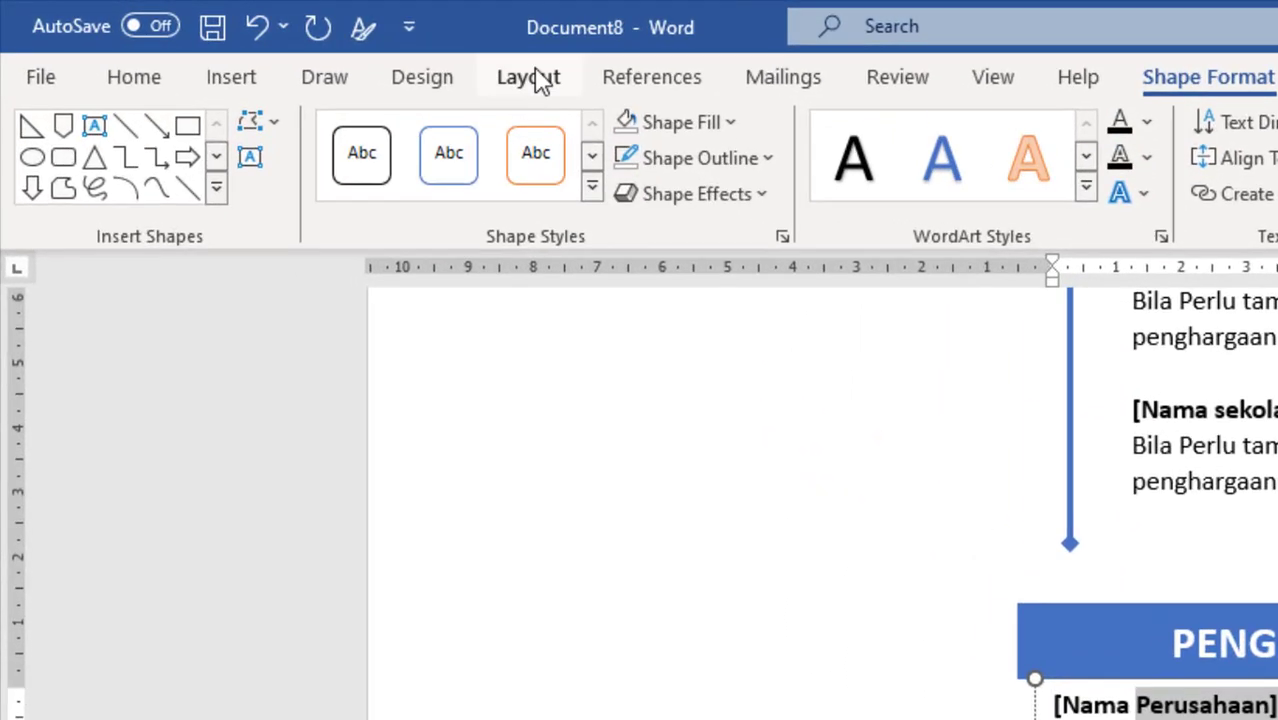
{"action": "left_click", "coordinate": [538, 78]}
{"action": "left_click", "coordinate": [868, 205]}
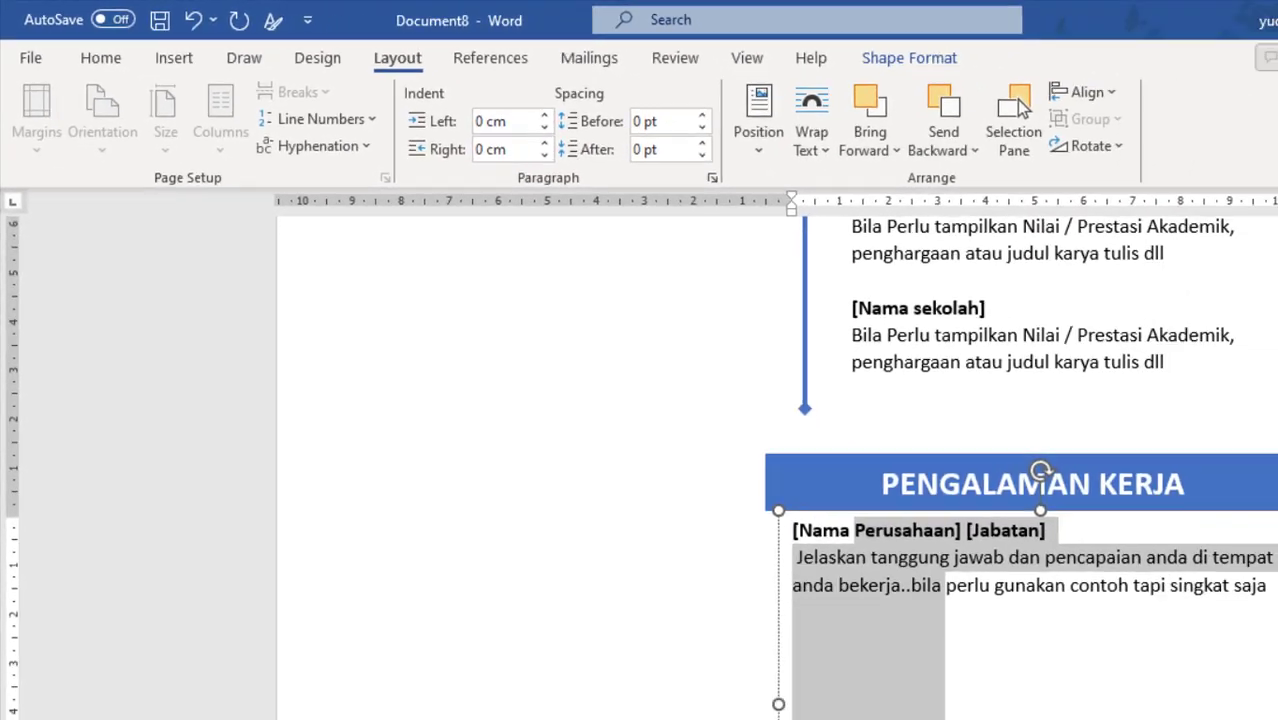
{"action": "type", "text": "0"}
Duplicate the company entry so the box holds three work-experience entries.
{"action": "left_click", "coordinate": [1021, 469]}
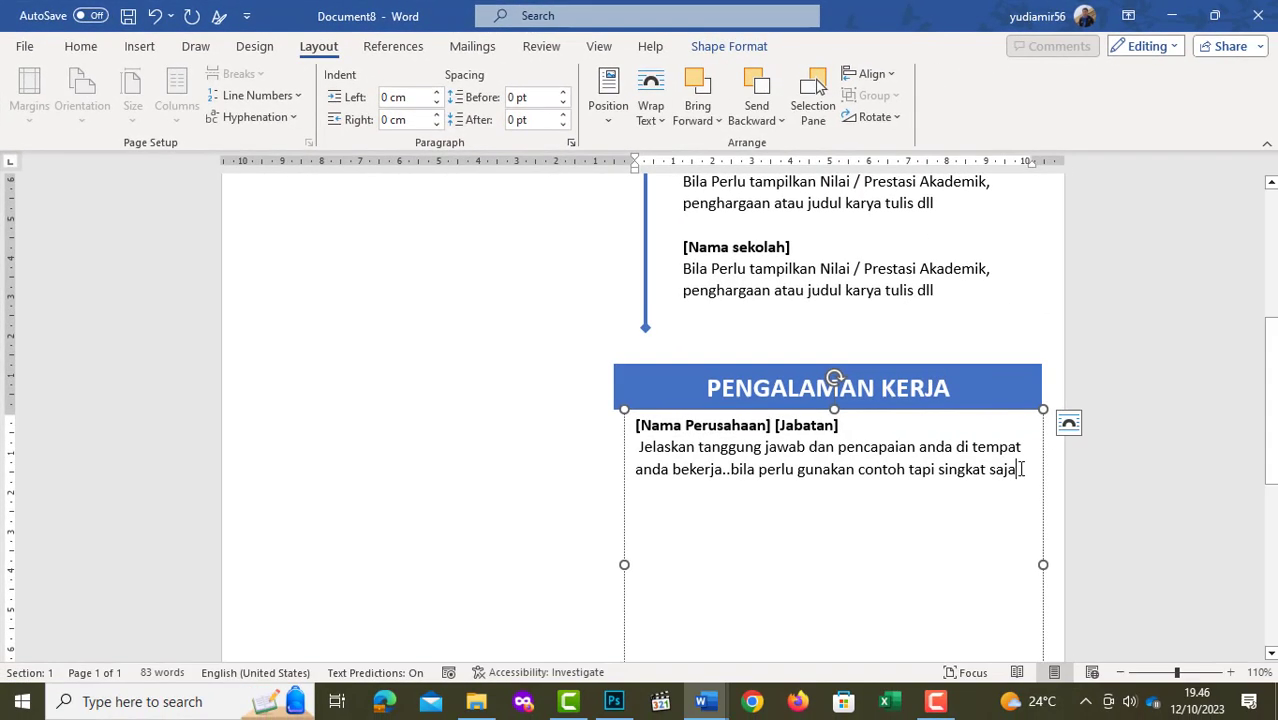
{"action": "left_click_drag", "start_coordinate": [962, 477], "coordinate": [652, 431]}
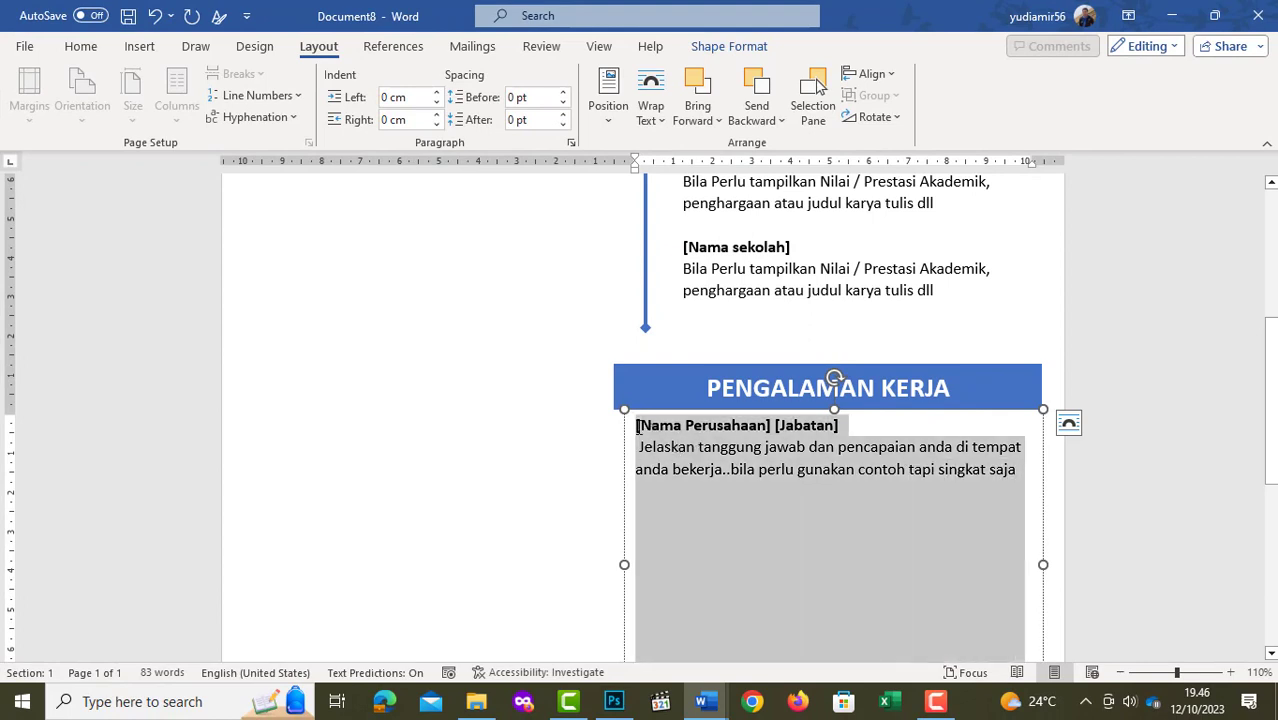
{"action": "left_click", "coordinate": [1021, 475]}
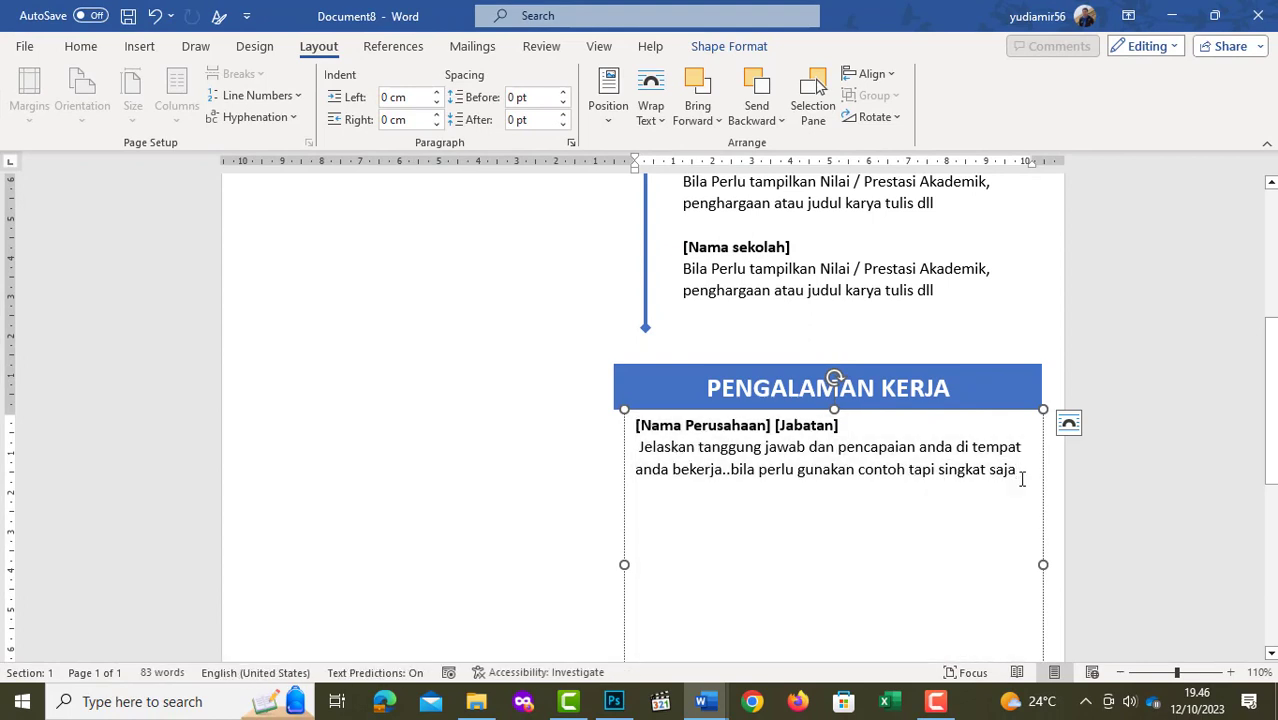
{"action": "key", "text": "Return"}
{"action": "key", "text": "ctrl+v"}
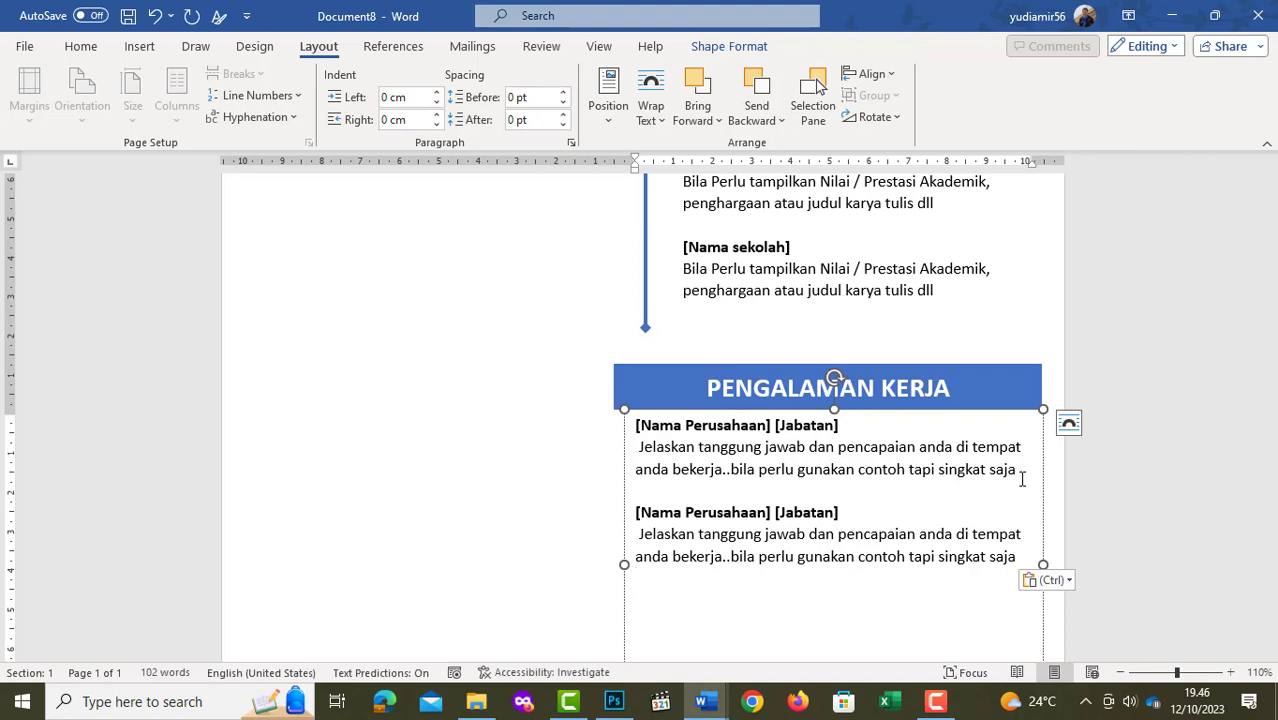
{"action": "scroll", "coordinate": [1021, 479], "scroll_direction": "down", "scroll_amount": 4}
{"action": "left_click_drag", "start_coordinate": [670, 341], "coordinate": [778, 478]}
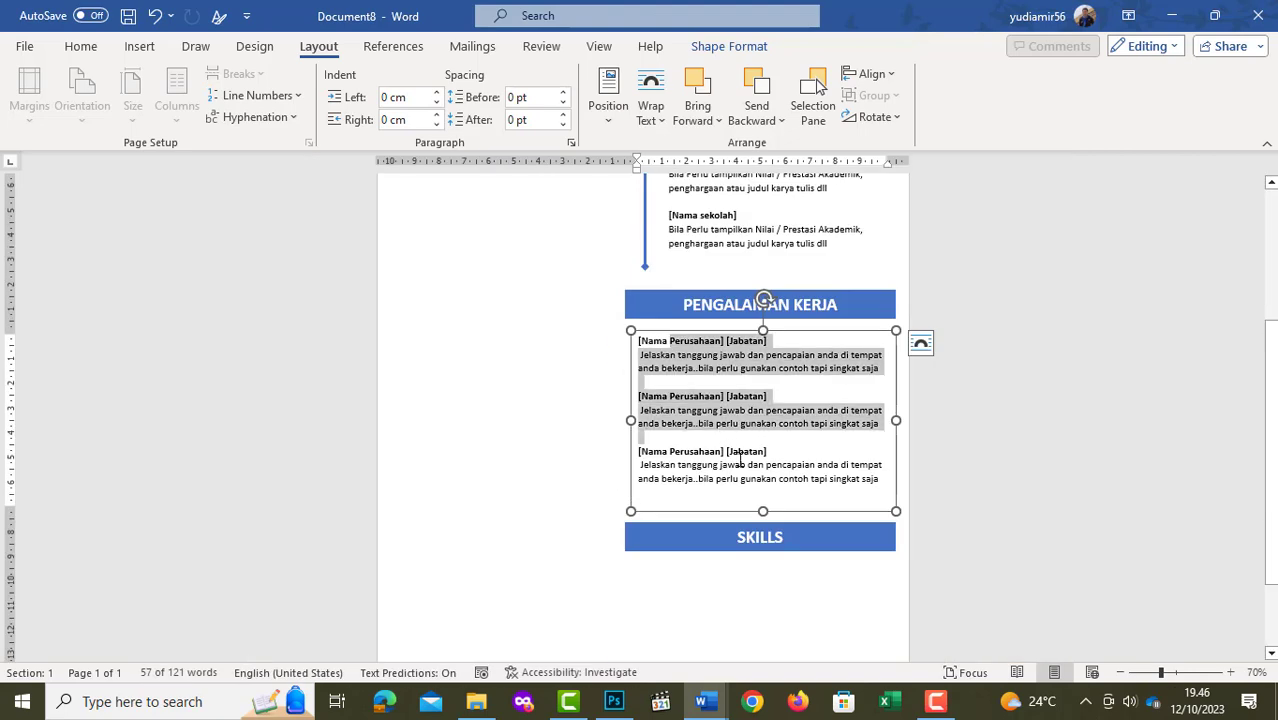
{"action": "left_click", "coordinate": [642, 424]}
Draw a small text box beside the first [Nama sekolah] entry on the education timeline.
{"action": "key", "text": "ctrl+Home"}
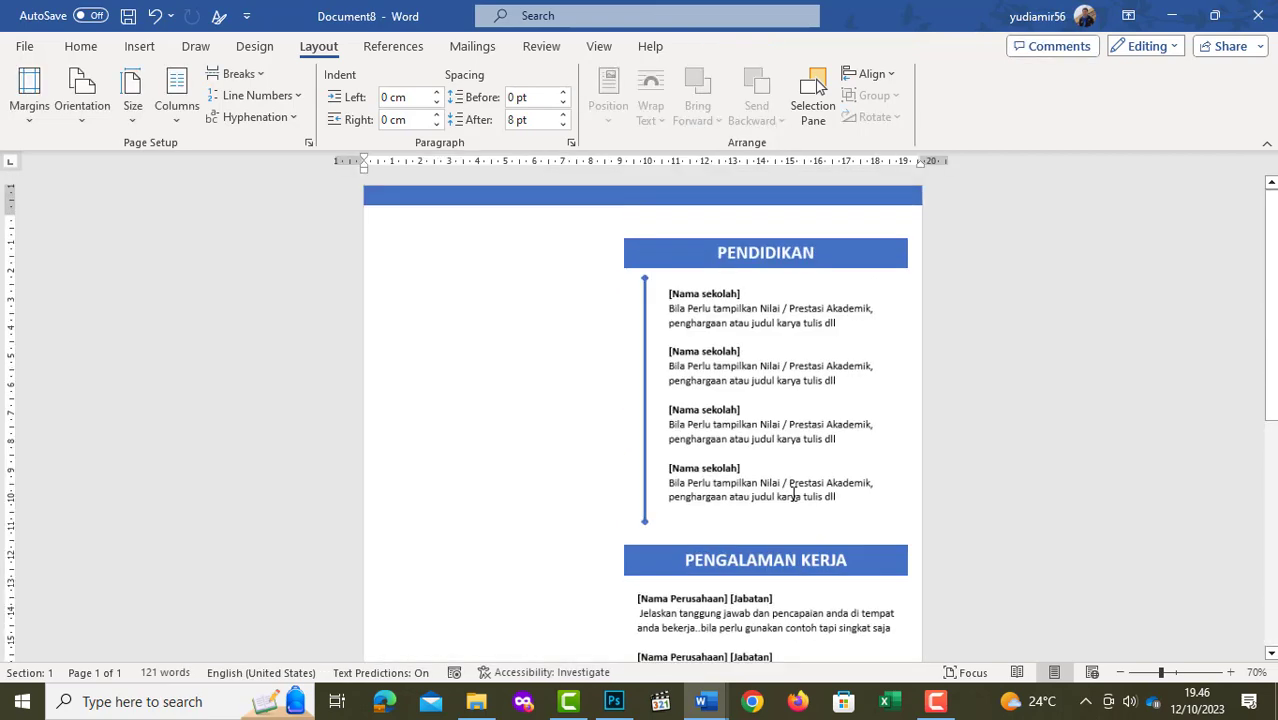
{"action": "left_click", "coordinate": [140, 46]}
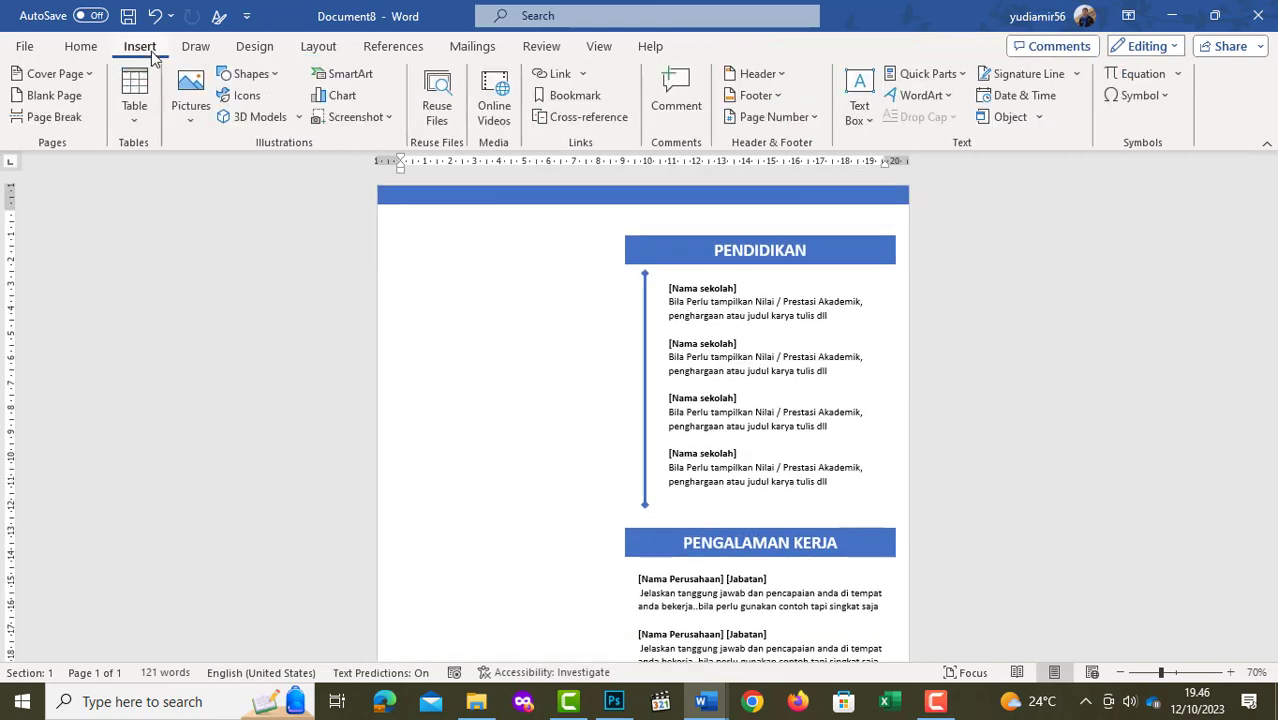
{"action": "left_click", "coordinate": [250, 74]}
{"action": "left_click", "coordinate": [319, 122]}
{"action": "scroll", "coordinate": [556, 237], "scroll_direction": "up", "scroll_amount": 2}
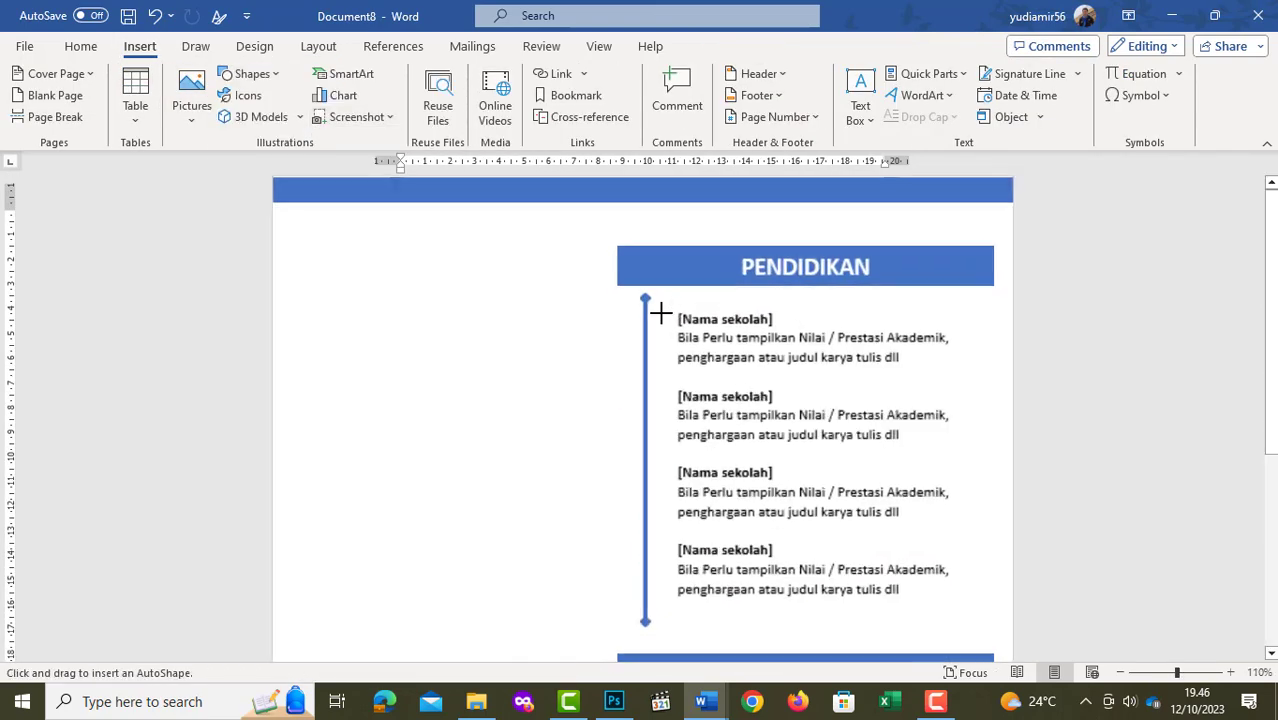
{"action": "scroll", "coordinate": [662, 317], "scroll_direction": "up", "scroll_amount": 2}
{"action": "left_click", "coordinate": [250, 74]}
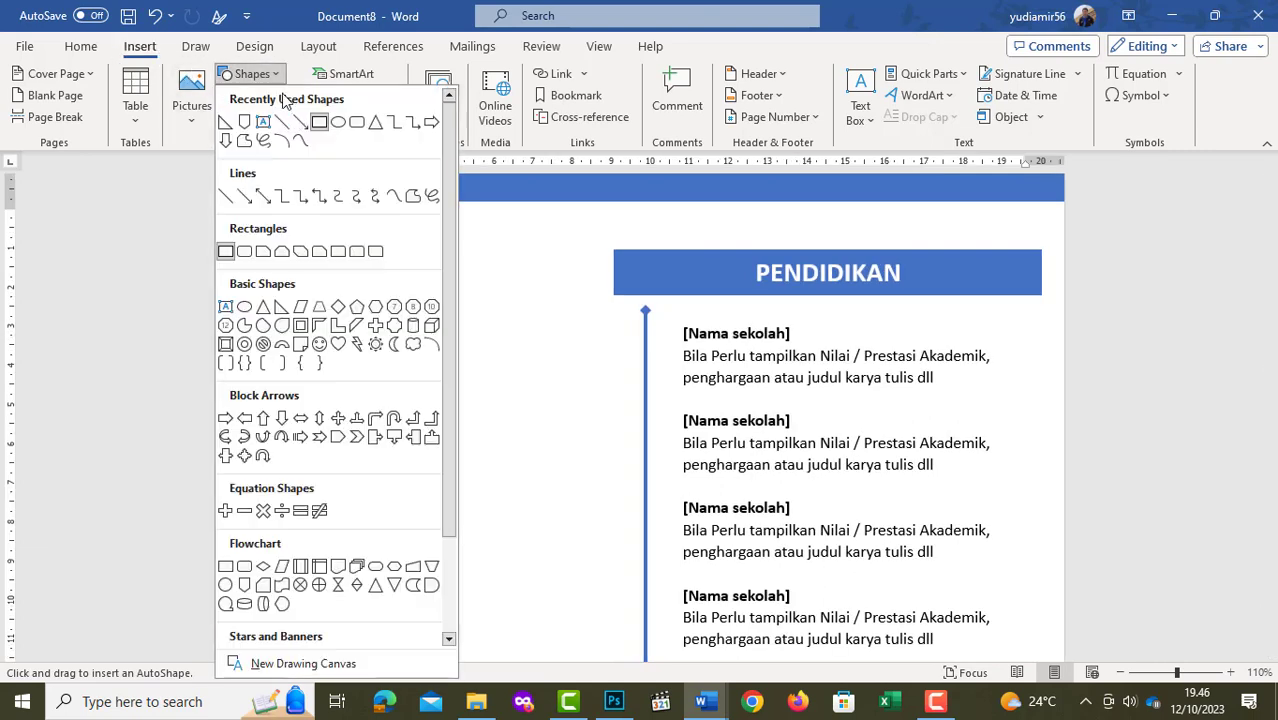
{"action": "left_click", "coordinate": [262, 116]}
{"action": "mouse_move", "coordinate": [624, 333]}
{"action": "left_mouse_down"}
{"action": "mouse_move", "coordinate": [676, 386]}
{"action": "mouse_move", "coordinate": [613, 357]}
{"action": "left_mouse_up"}
Nudge the small box slightly right so it sits on the timeline line.
{"action": "scroll", "coordinate": [694, 388], "scroll_direction": "up", "scroll_amount": 4}
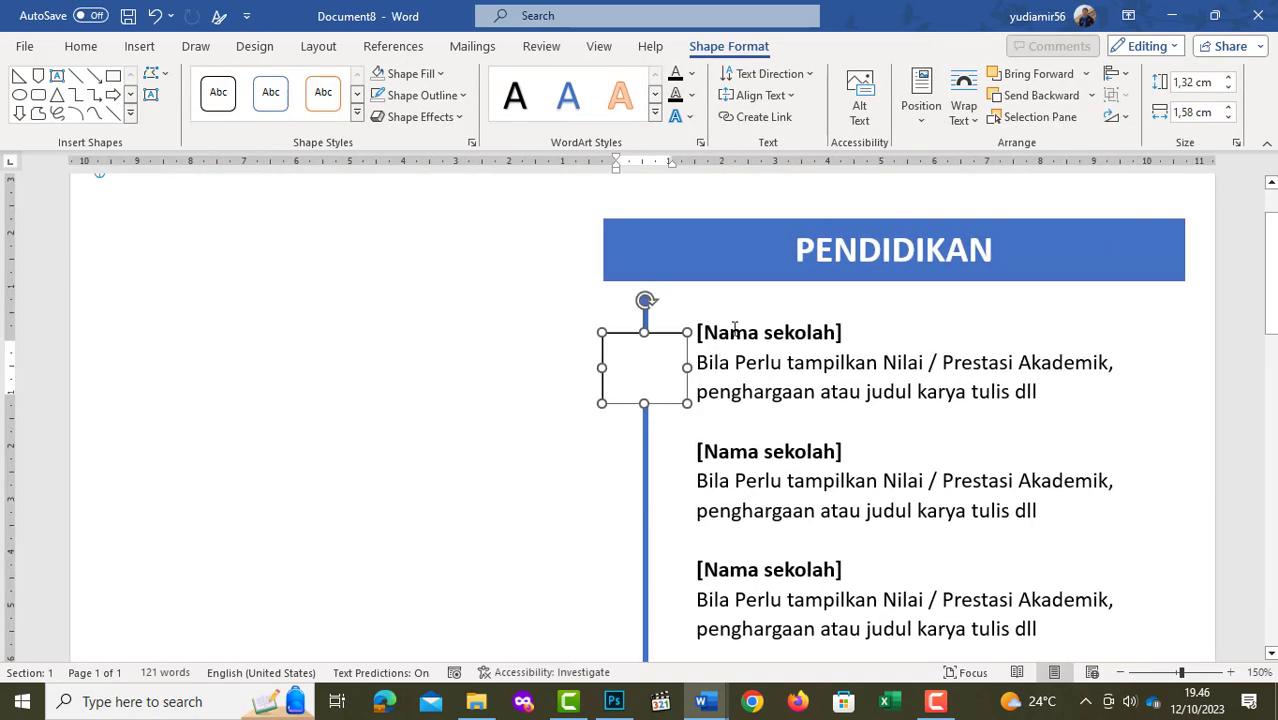
{"action": "left_click", "coordinate": [705, 350]}
{"action": "scroll", "coordinate": [783, 551], "scroll_direction": "down", "scroll_amount": 3}
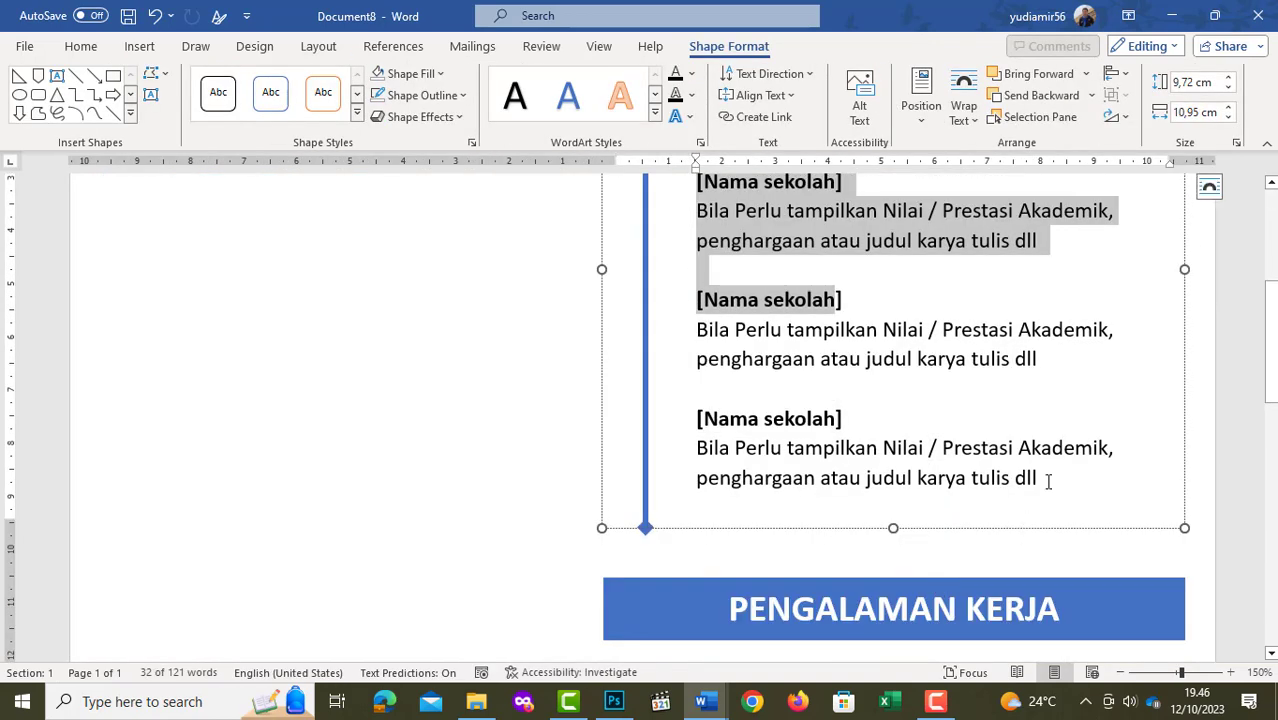
{"action": "left_click_drag", "start_coordinate": [1133, 480], "coordinate": [697, 172]}
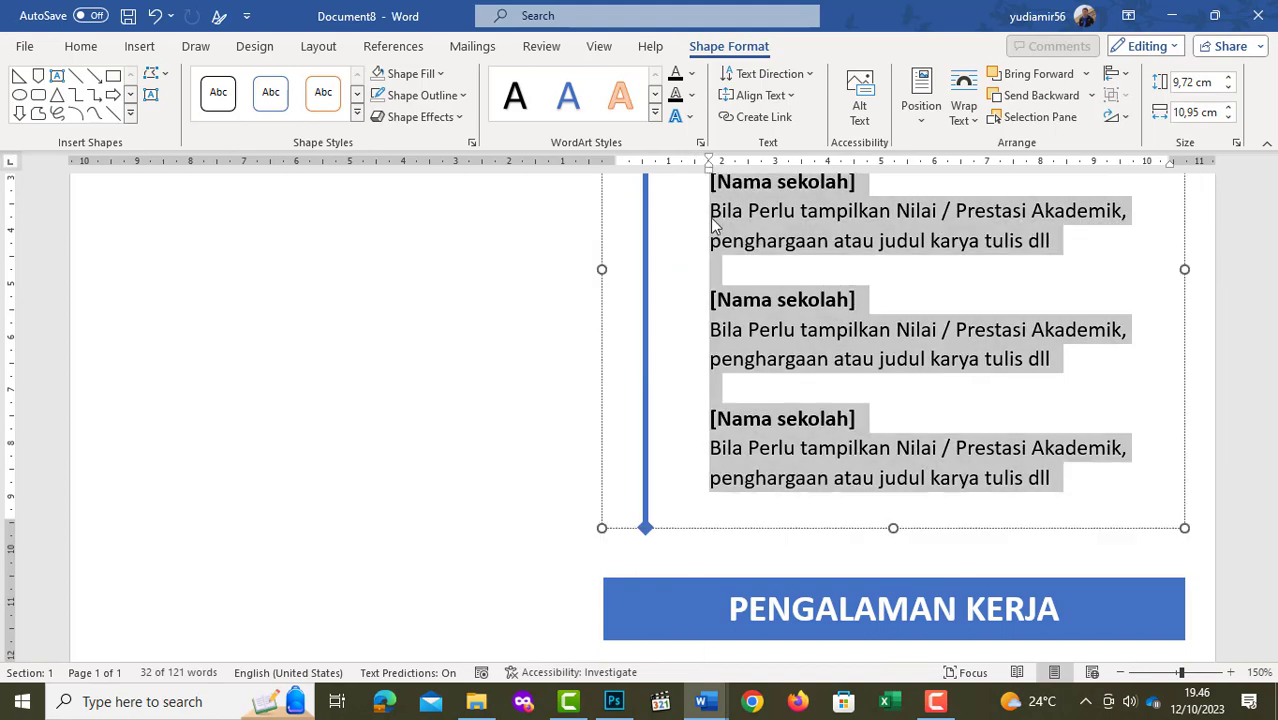
{"action": "scroll", "coordinate": [728, 332], "scroll_direction": "up", "scroll_amount": 3}
{"action": "left_click", "coordinate": [662, 335]}
{"action": "left_click_drag", "start_coordinate": [662, 335], "coordinate": [677, 325]}
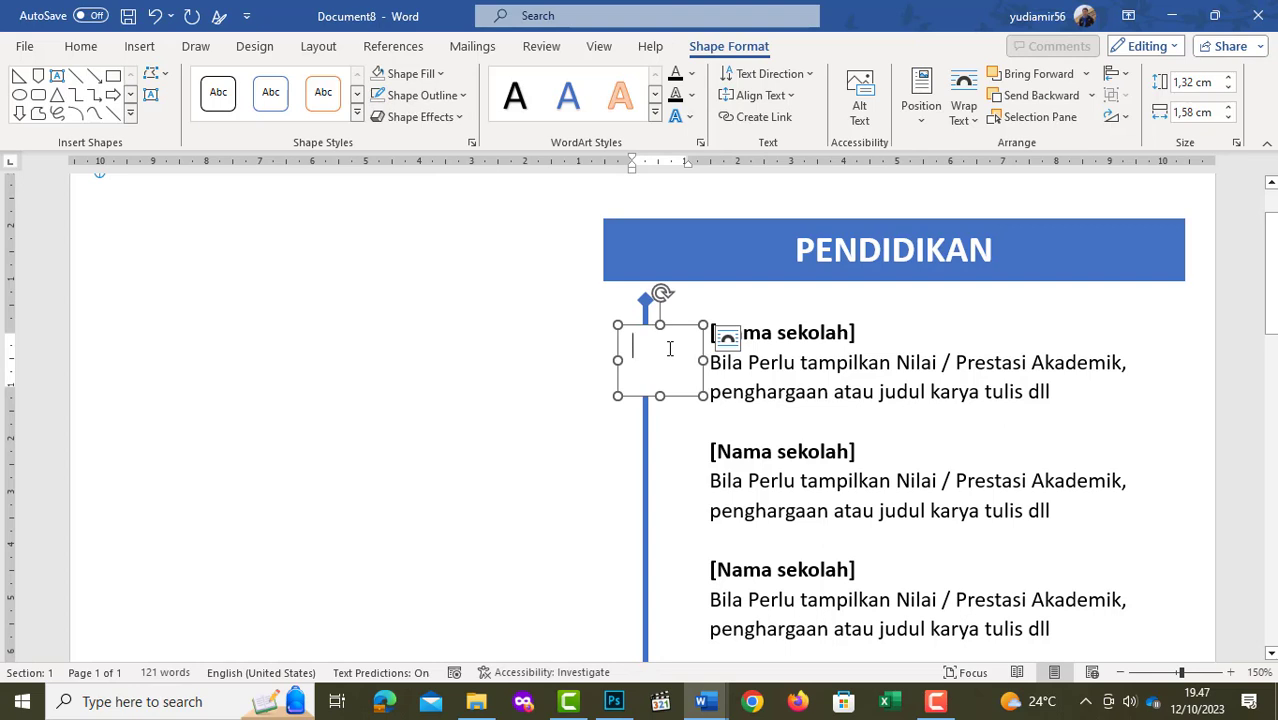
Enter the years 1995 and 2001 in the small box with 0 pt spacing after.
{"action": "type", "text": "1995"}
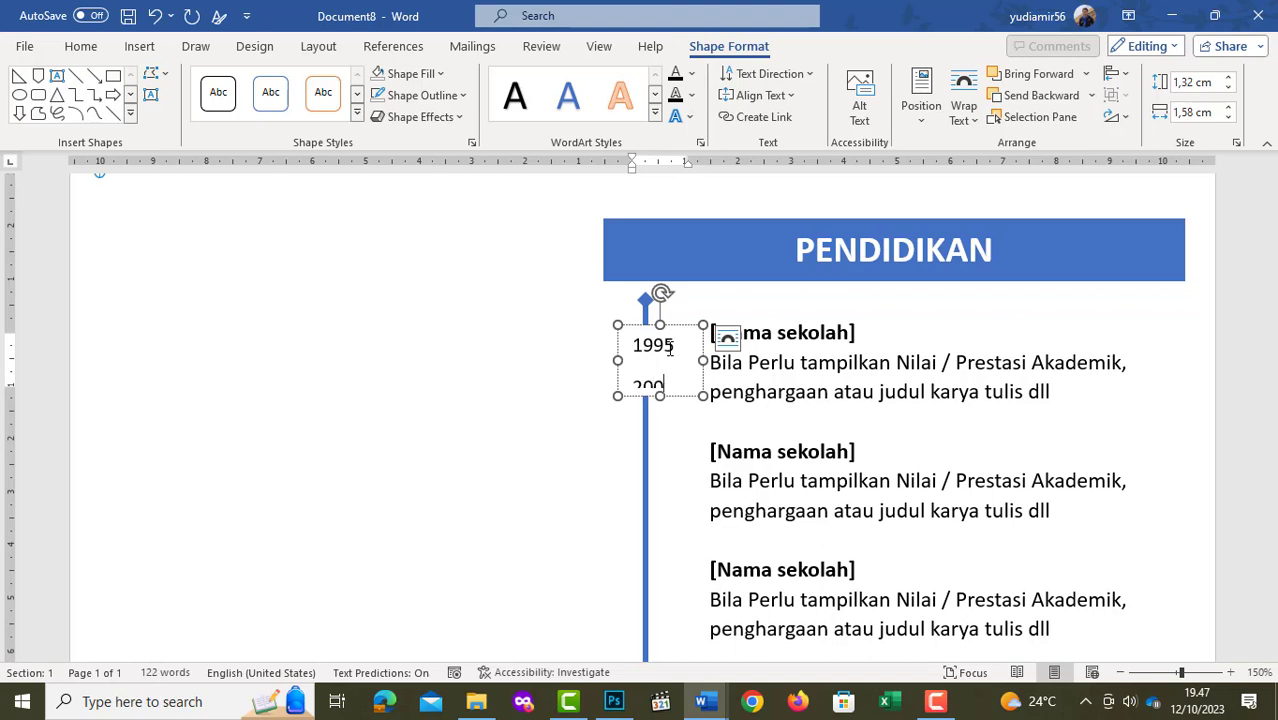
{"action": "key", "text": "ctrl+a"}
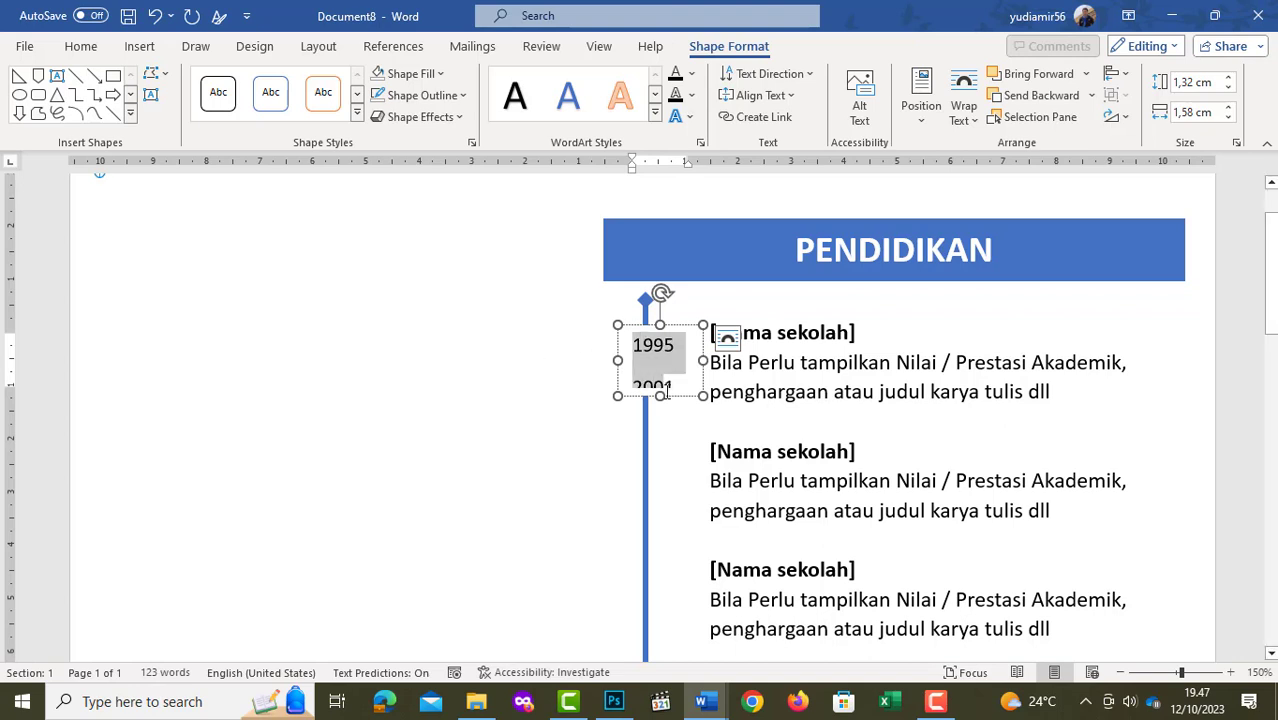
{"action": "left_click", "coordinate": [318, 46]}
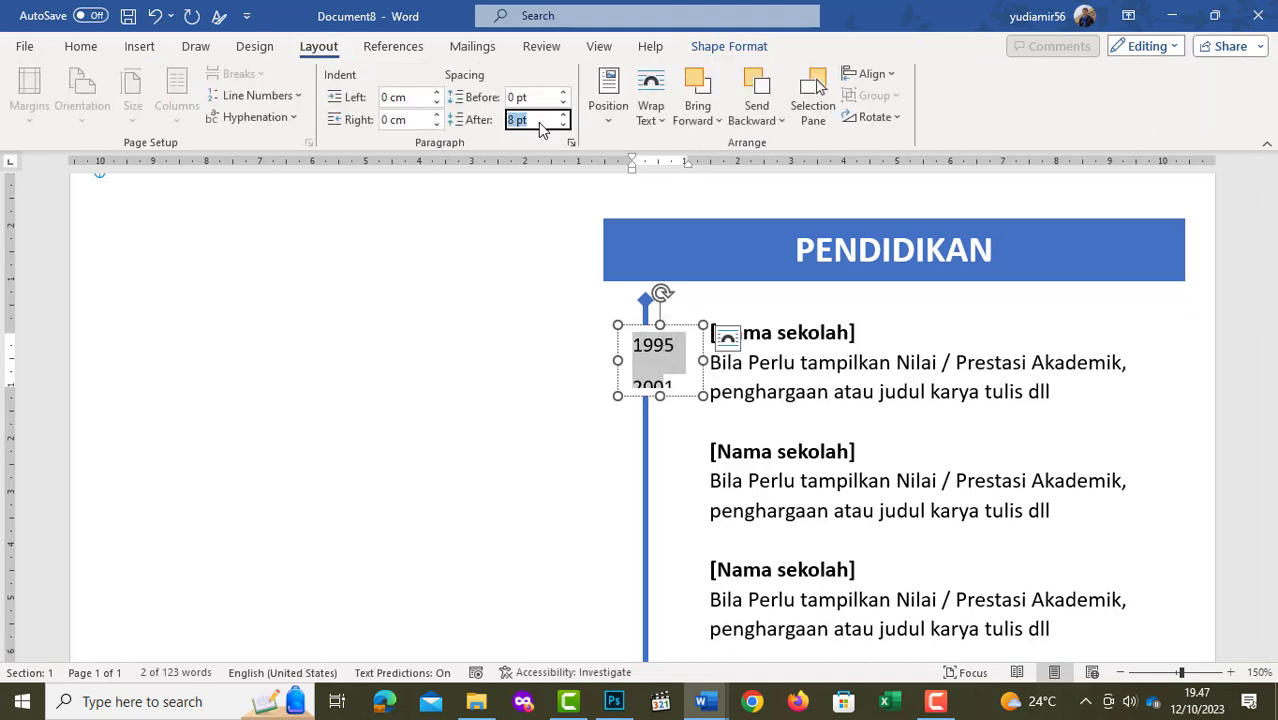
{"action": "type", "text": "0"}
{"action": "key", "text": "Return"}
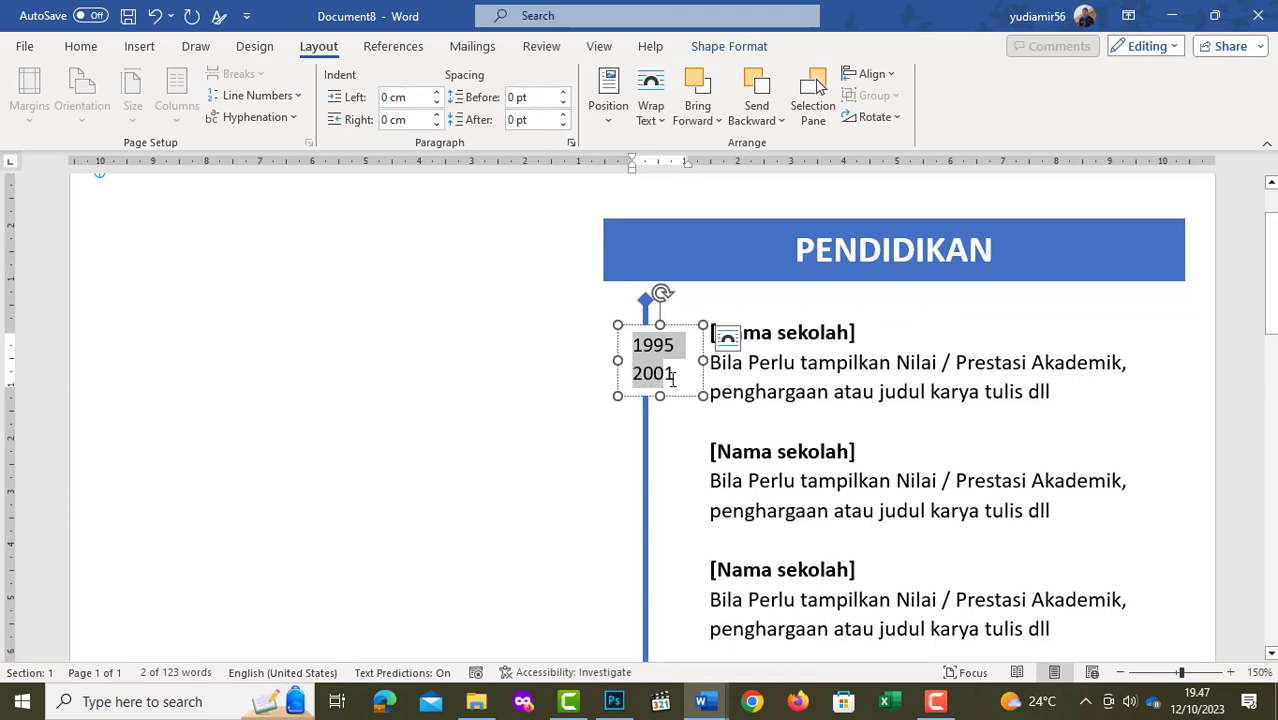
{"action": "left_click", "coordinate": [655, 470]}
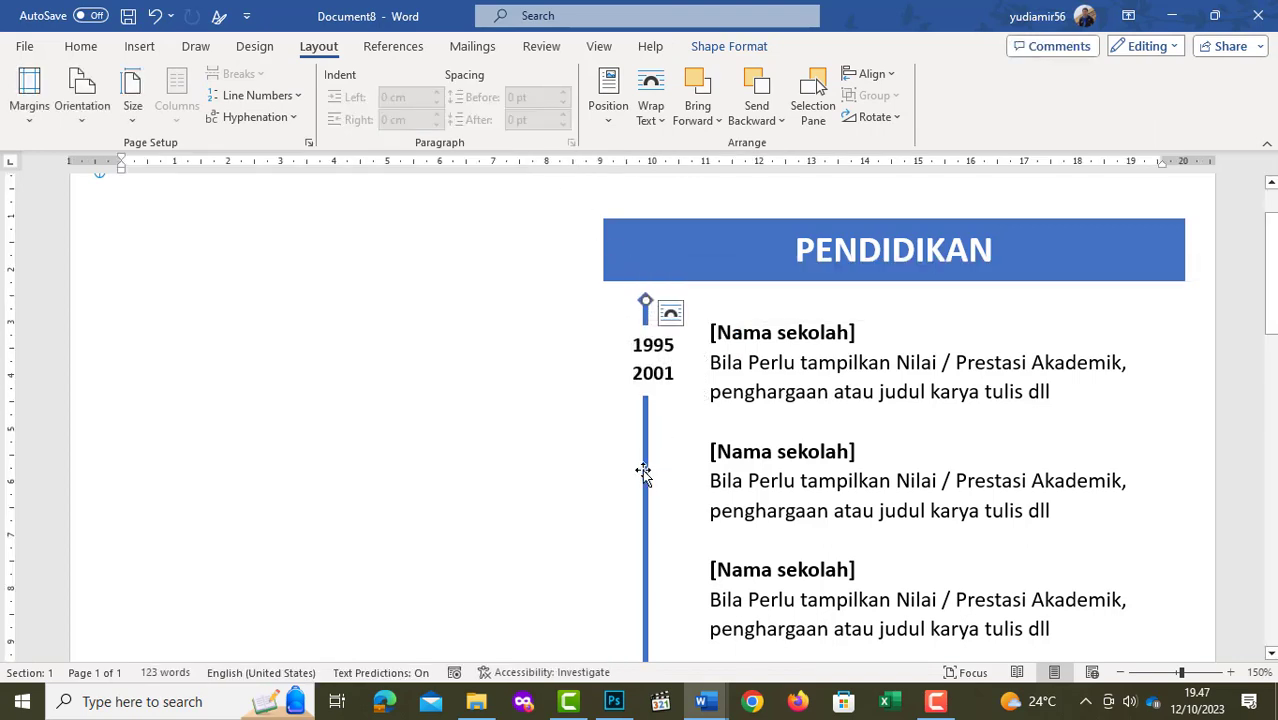
Move the year box onto the timeline and nudge the line right to centre it.
{"action": "left_click", "coordinate": [664, 378]}
{"action": "left_click_drag", "start_coordinate": [670, 323], "coordinate": [682, 323]}
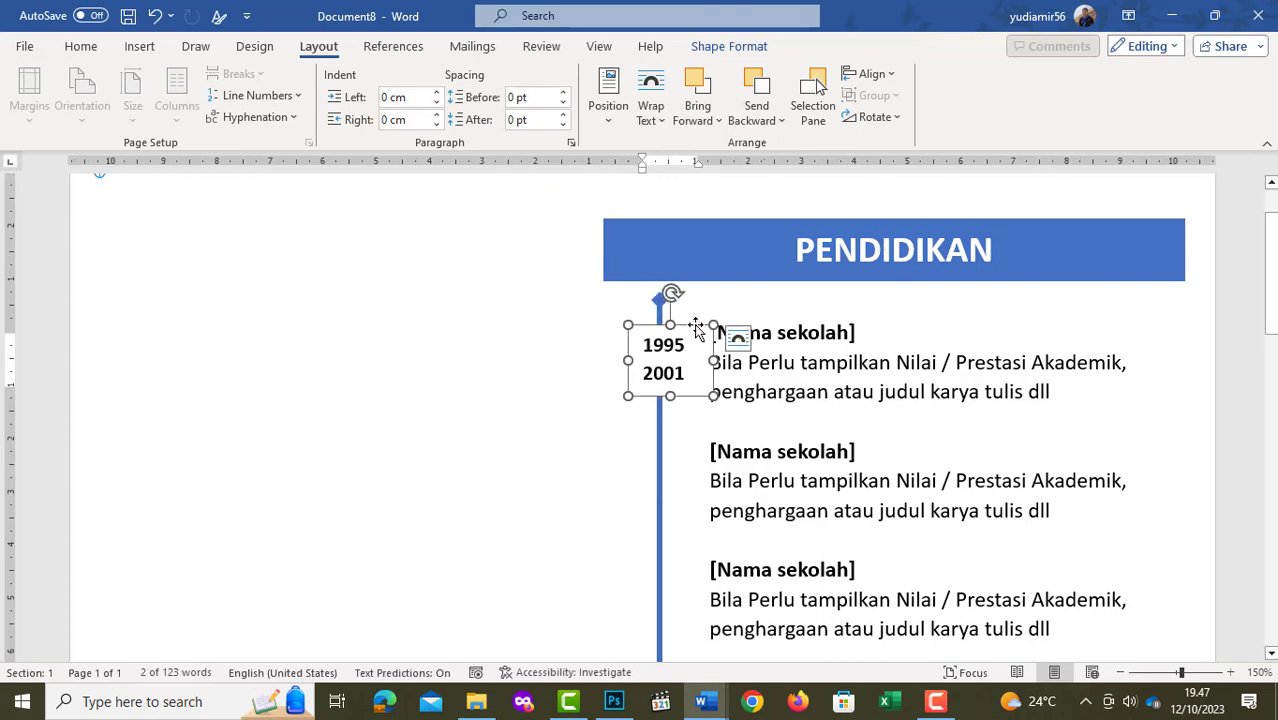
{"action": "left_click", "coordinate": [735, 46]}
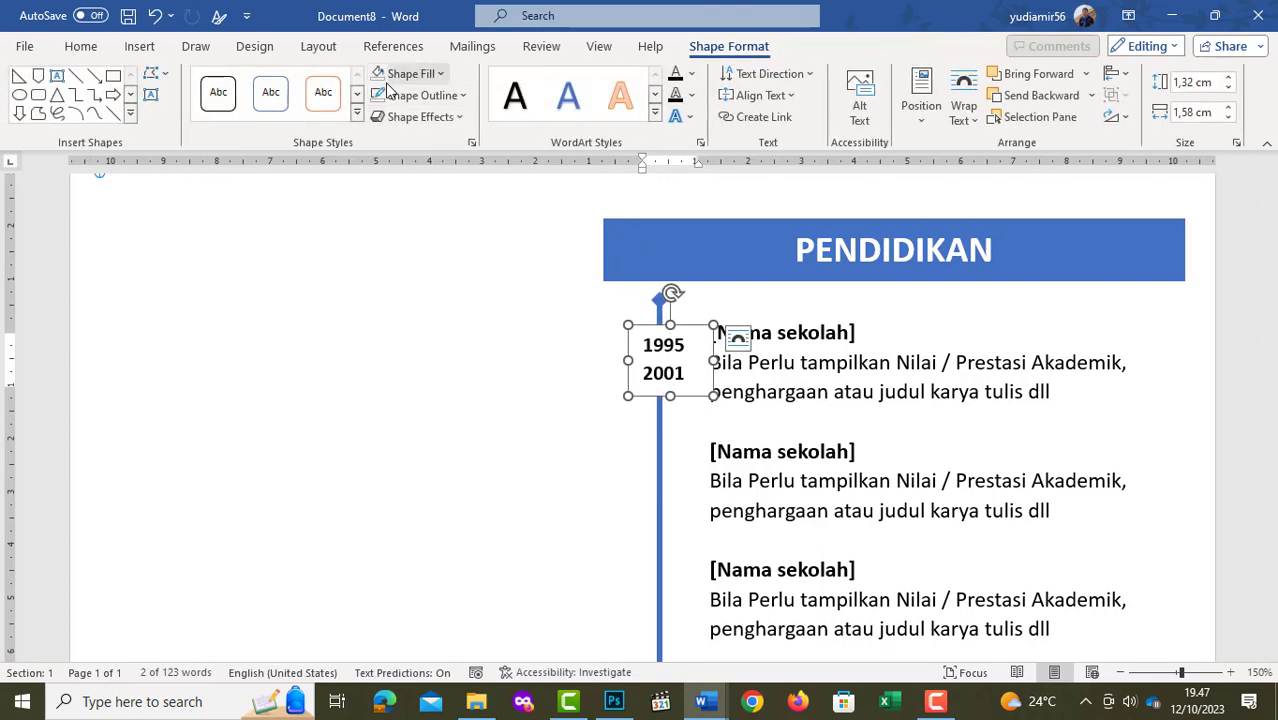
{"action": "key", "text": "ctrl+z"}
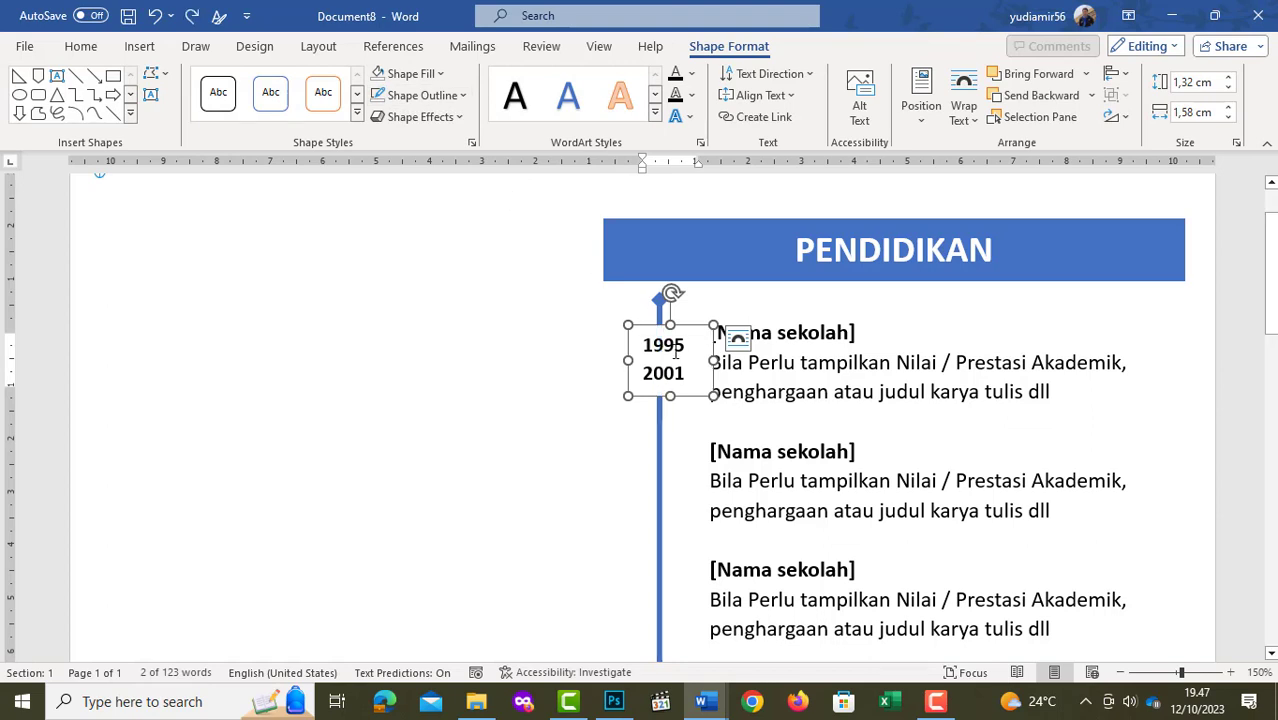
{"action": "left_click", "coordinate": [661, 434]}
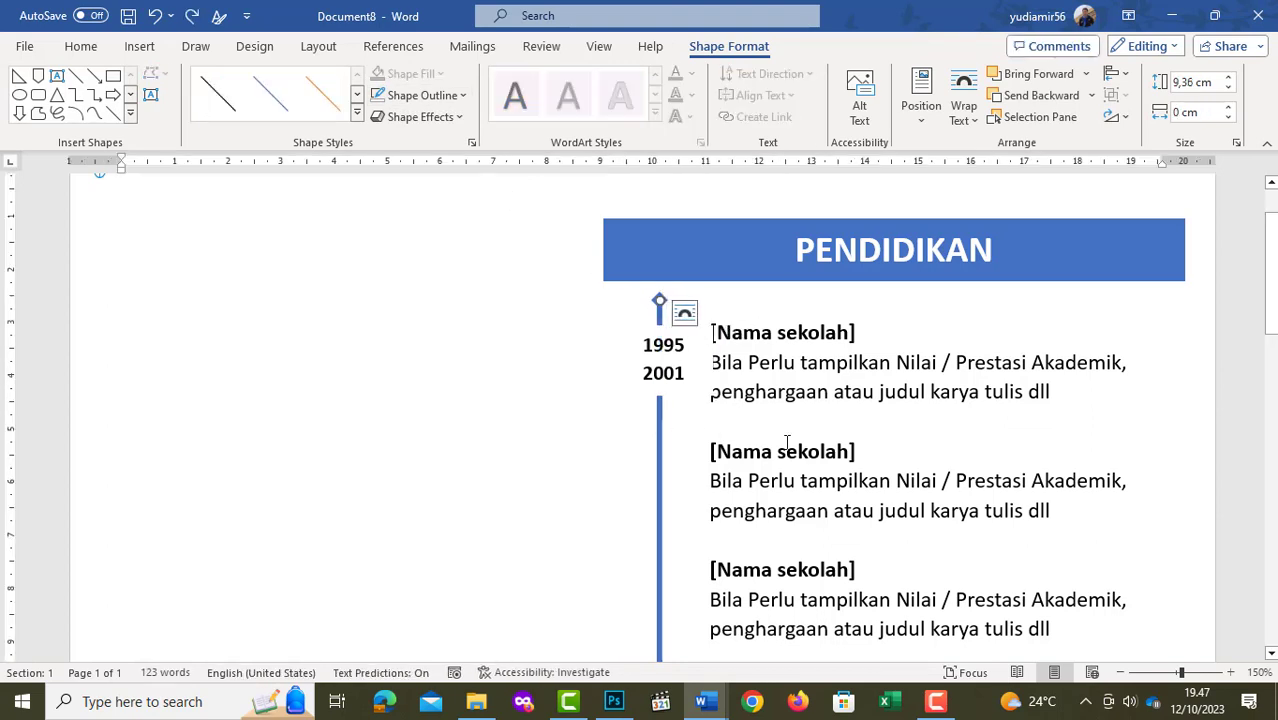
{"action": "key", "text": "Right"}
{"action": "key", "text": "Right"}
{"action": "key", "text": "Right"}
{"action": "key", "text": "Right"}
{"action": "key", "text": "Right"}
{"action": "left_click", "coordinate": [700, 362]}
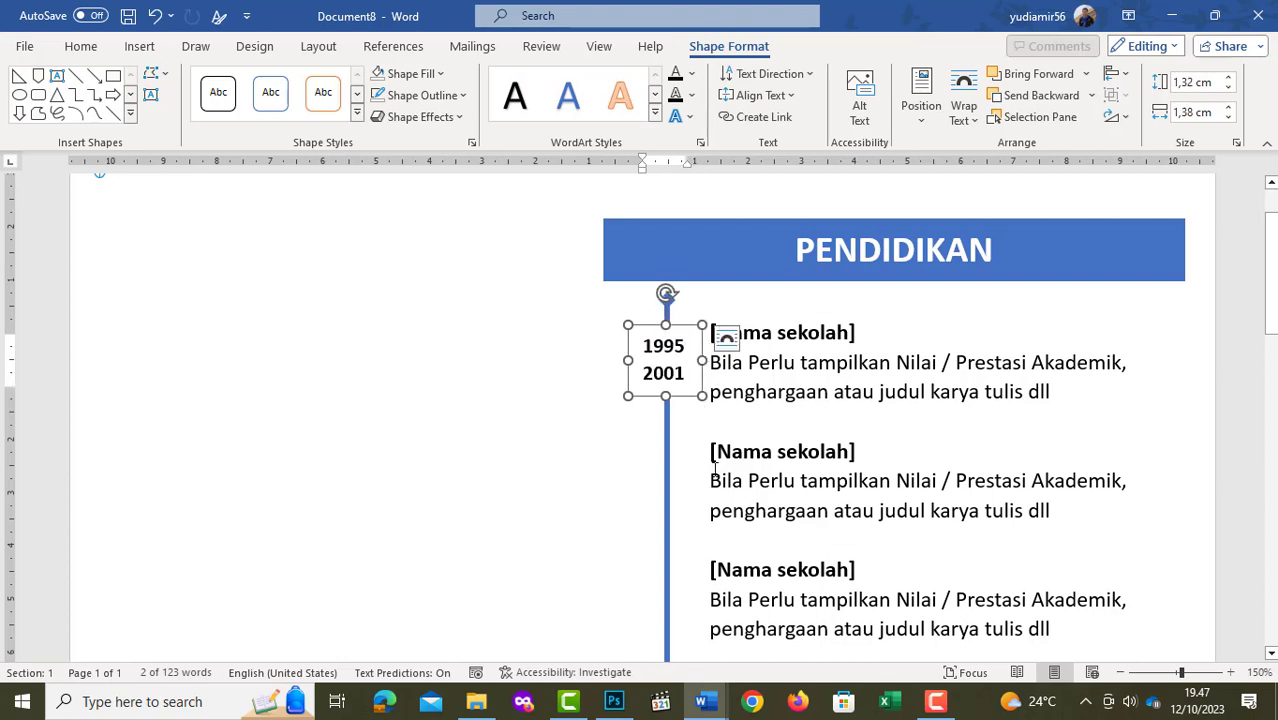
Copy the year box to the second school entry and change it to 2001–2004.
{"action": "scroll", "coordinate": [720, 465], "scroll_direction": "down", "scroll_amount": 1, "text": "ctrl"}
{"action": "left_click_drag", "start_coordinate": [648, 347], "coordinate": [648, 458]}
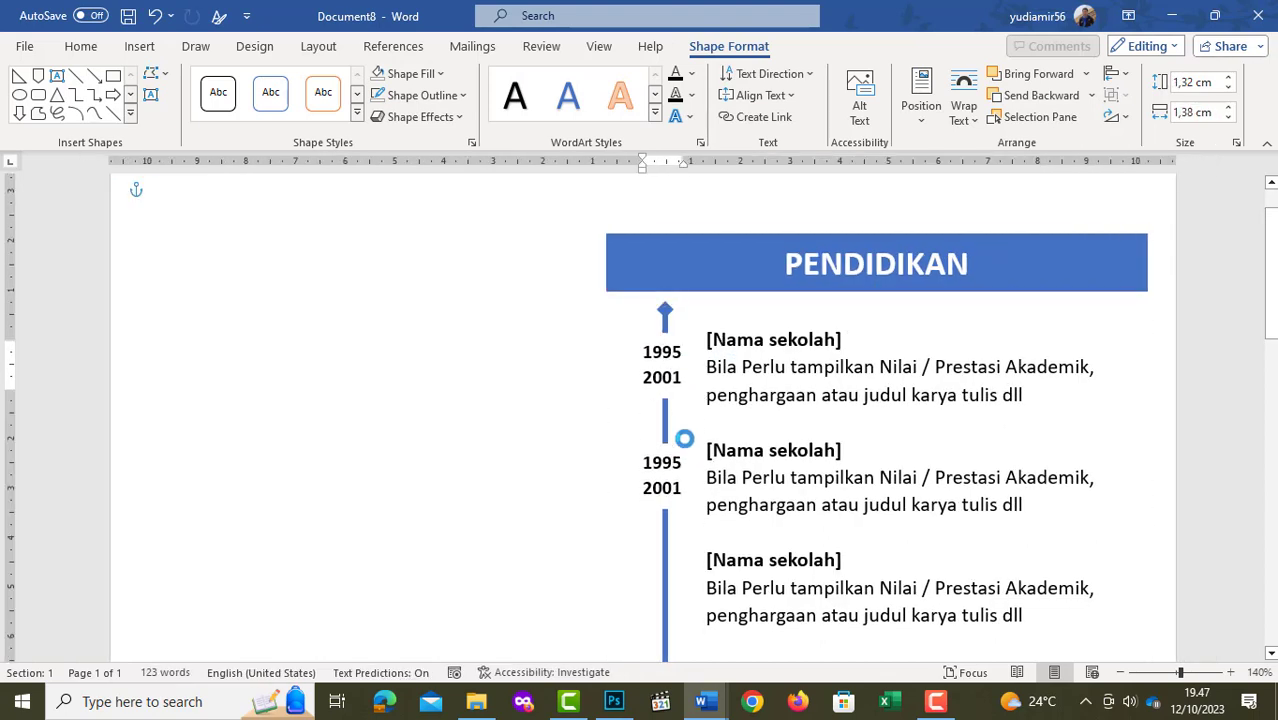
{"action": "type", "text": "2001"}
{"action": "double_click", "coordinate": [662, 488]}
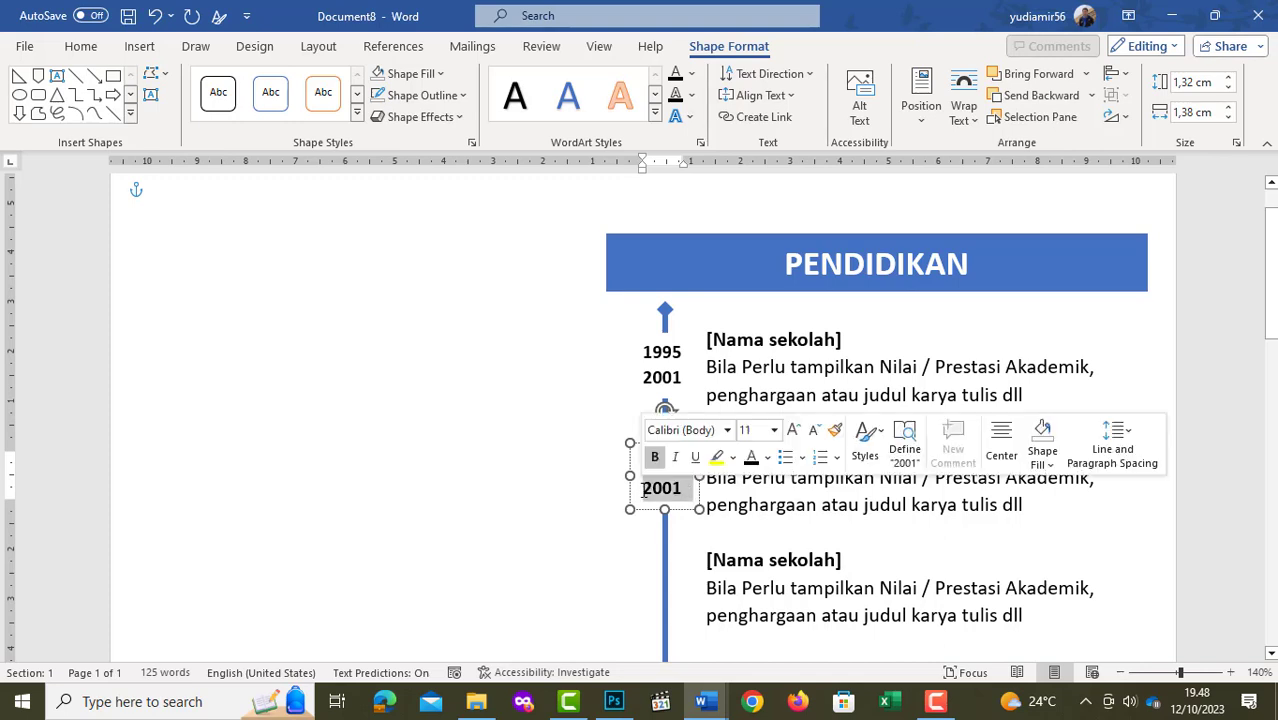
{"action": "type", "text": "200"}
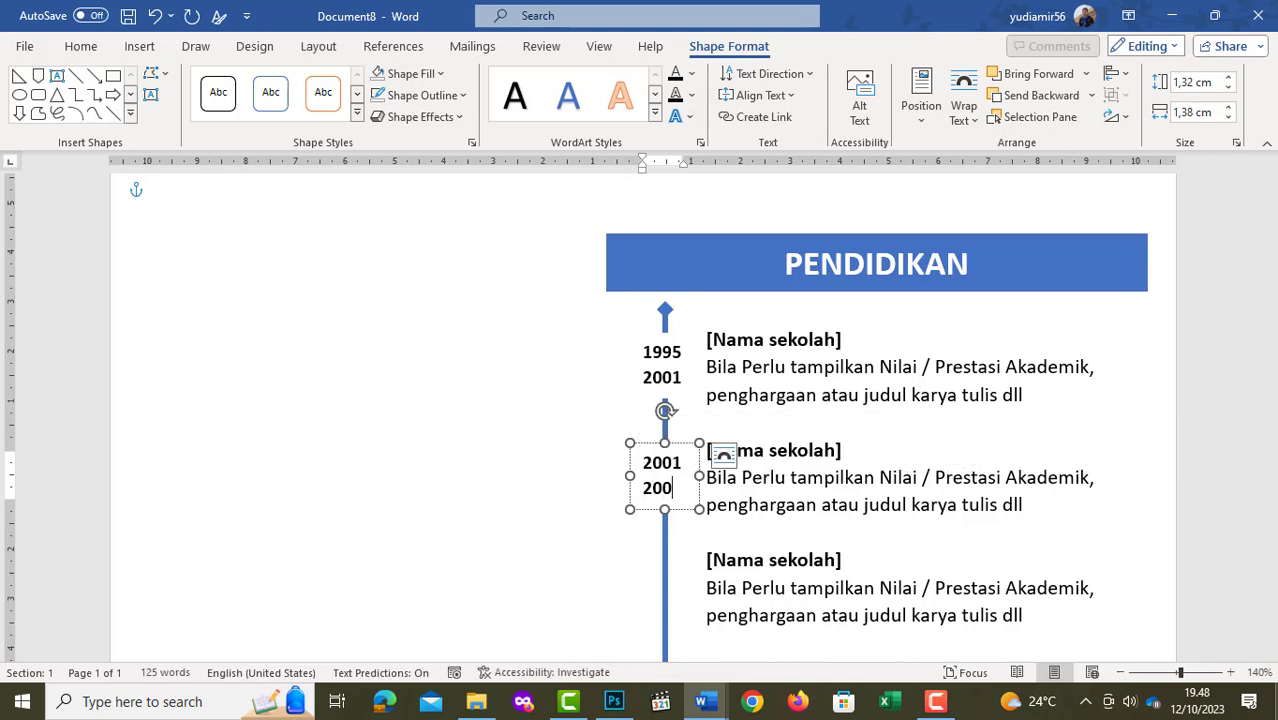
{"action": "type", "text": "4"}
Copy a year box to the third school entry and change it to 2004–2007.
{"action": "scroll", "coordinate": [868, 328], "scroll_direction": "down", "scroll_amount": 2}
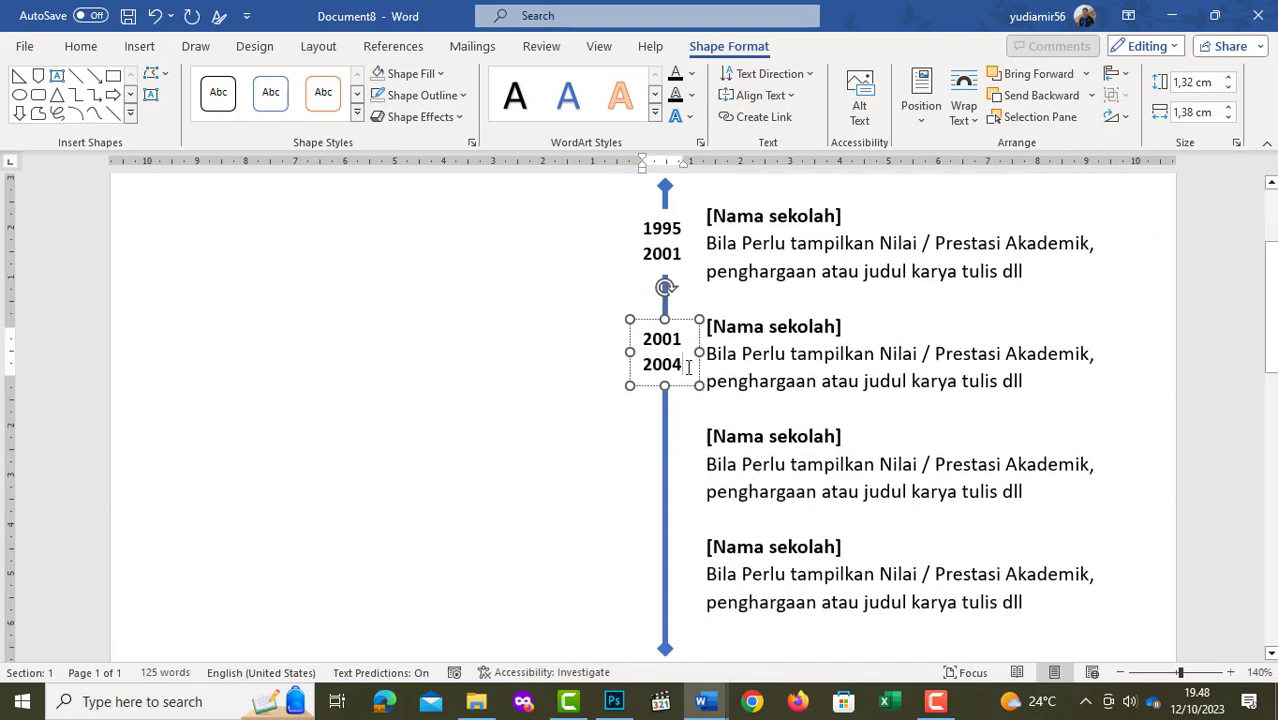
{"action": "left_click_drag", "start_coordinate": [662, 352], "coordinate": [662, 568]}
{"action": "double_click", "coordinate": [662, 456]}
{"action": "type", "text": "2004"}
{"action": "key", "text": "BackSpace"}
{"action": "type", "text": "7"}
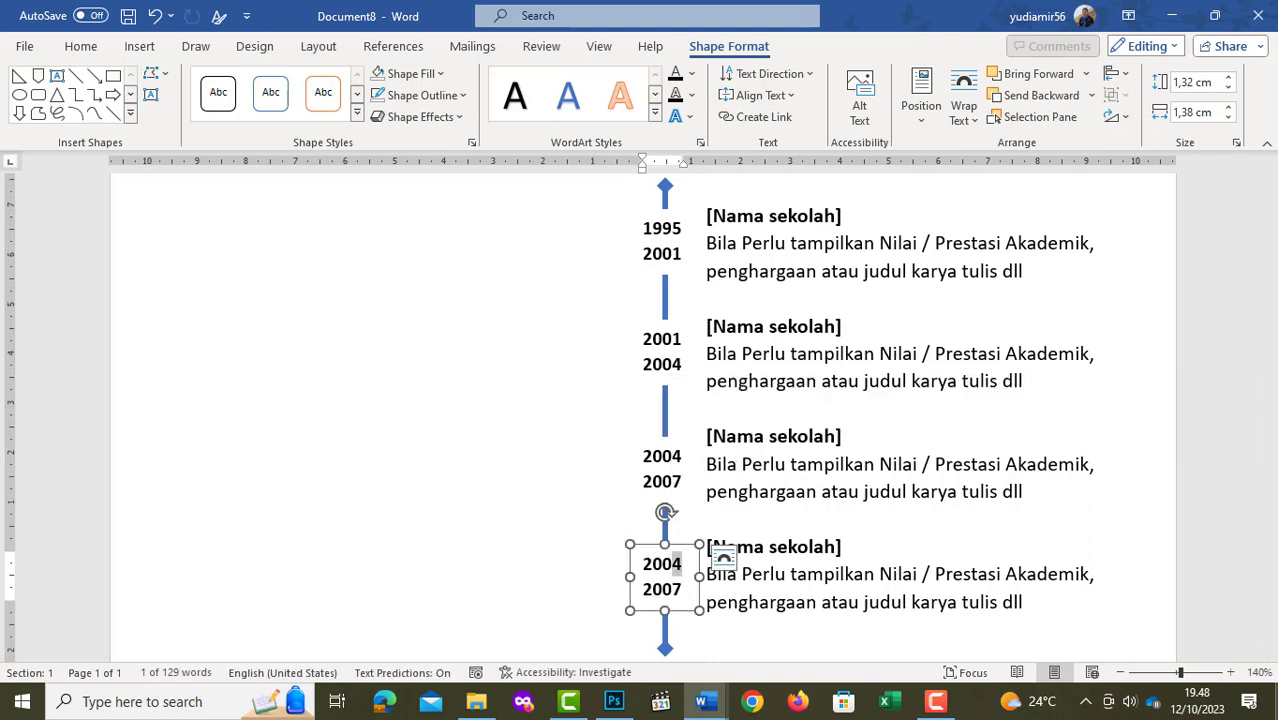
{"action": "type", "text": "7"}
Change the fourth year box to 2007–2011.
{"action": "double_click", "coordinate": [662, 589]}
{"action": "type", "text": "2011"}
{"action": "scroll", "coordinate": [921, 386], "scroll_direction": "down", "scroll_amount": 7, "text": "ctrl"}
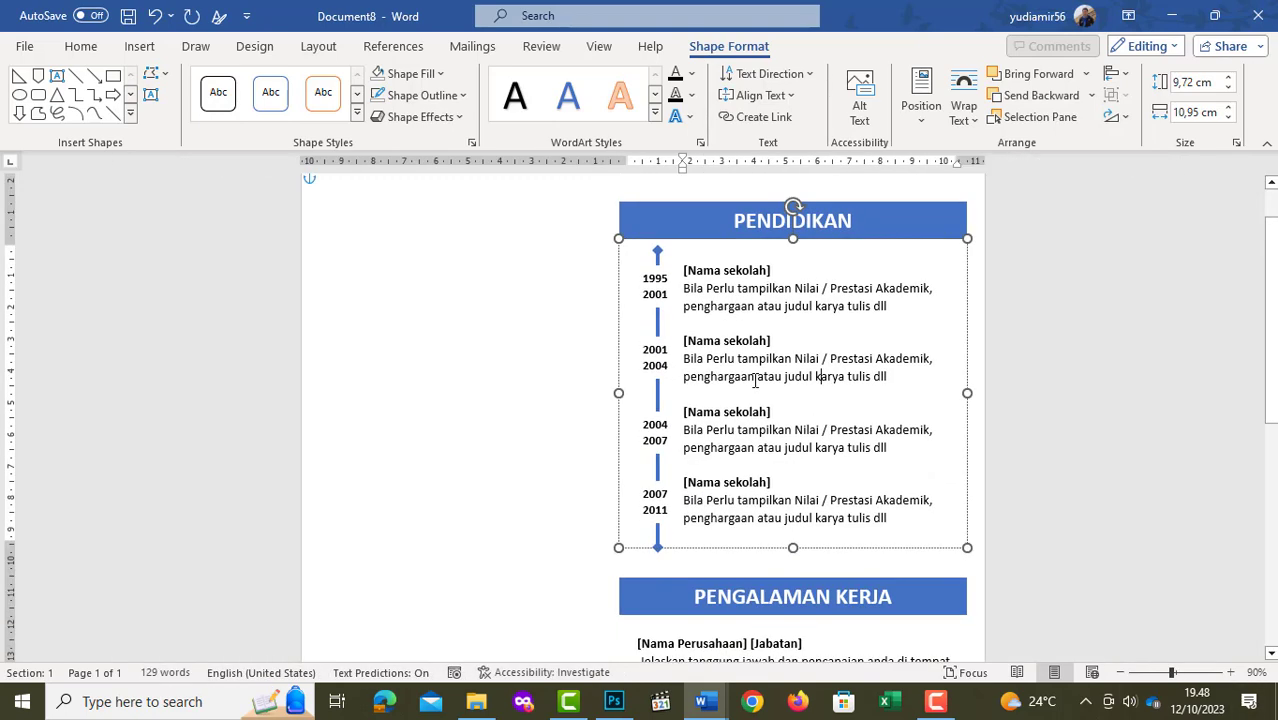
{"action": "scroll", "coordinate": [760, 450], "scroll_direction": "down", "scroll_amount": 3}
{"action": "scroll", "coordinate": [760, 450], "scroll_direction": "down", "scroll_amount": 1}
{"action": "left_click", "coordinate": [738, 566]}
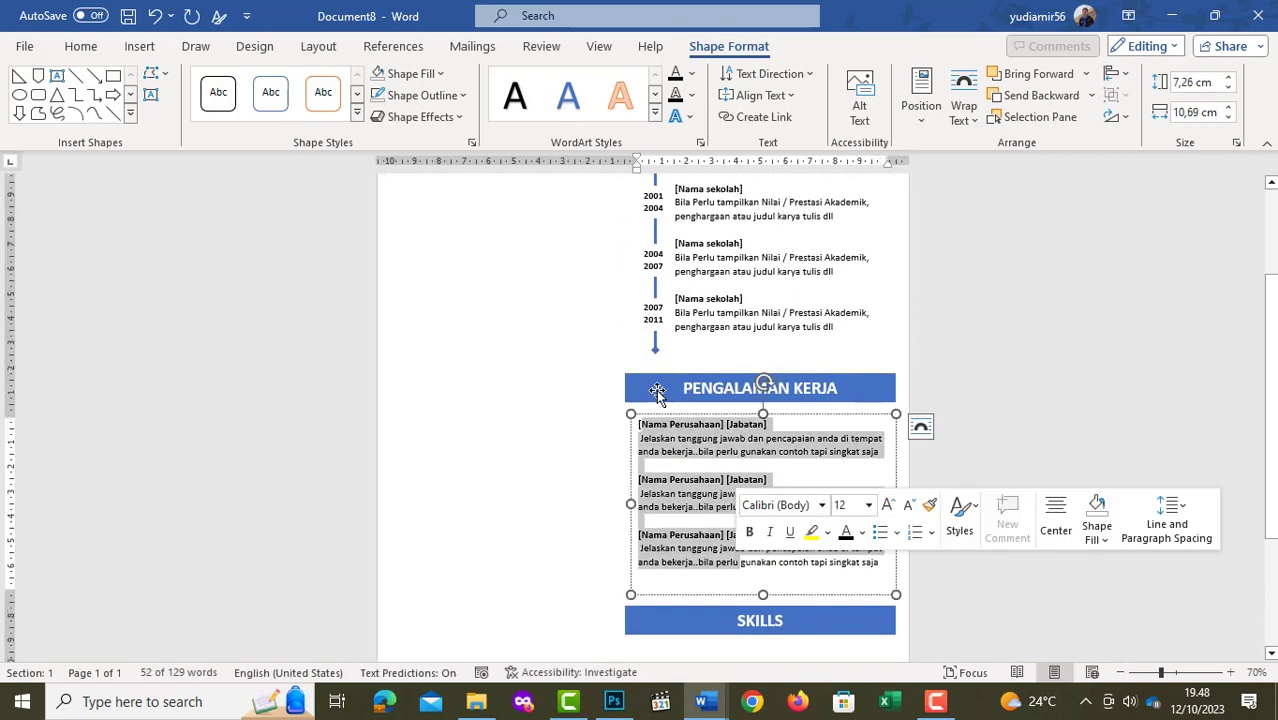
Indent the work-experience entries and draw a vertical line beside them.
{"action": "left_click_drag", "start_coordinate": [638, 162], "coordinate": [657, 162]}
{"action": "scroll", "coordinate": [658, 356], "scroll_direction": "up", "scroll_amount": 2, "text": "ctrl"}
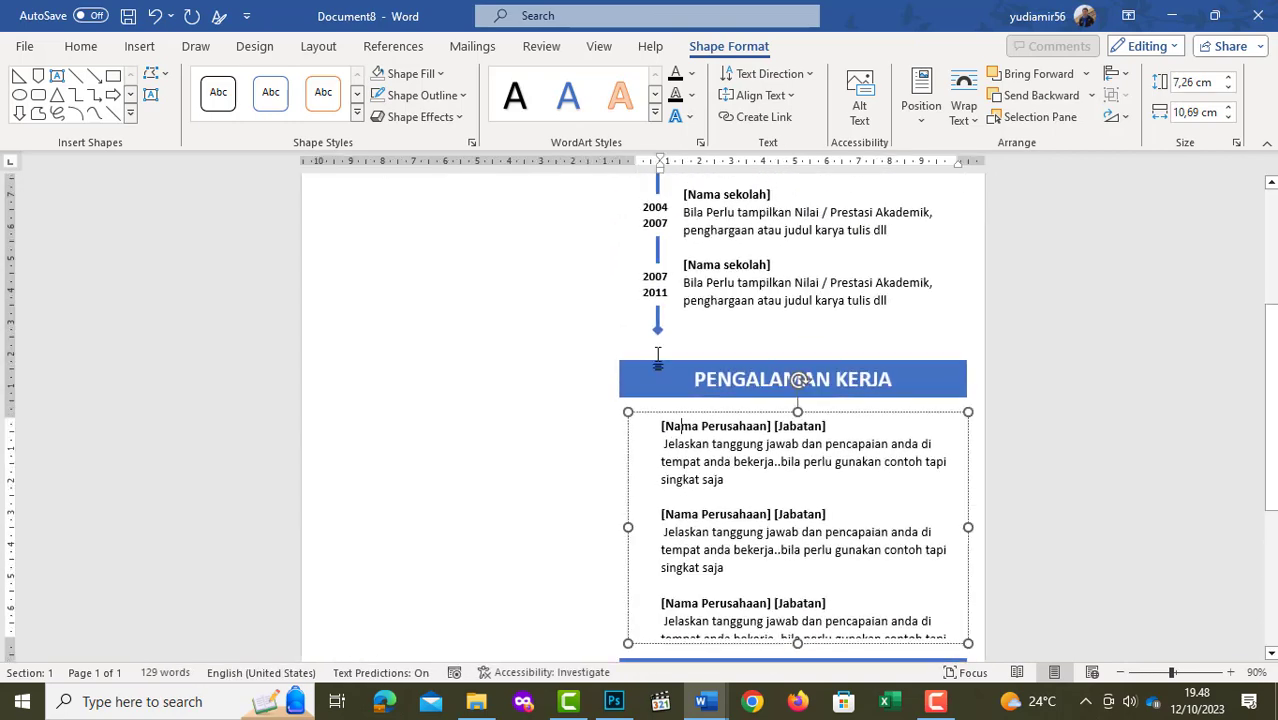
{"action": "left_click", "coordinate": [139, 46]}
{"action": "left_click", "coordinate": [251, 73]}
{"action": "left_click", "coordinate": [283, 127]}
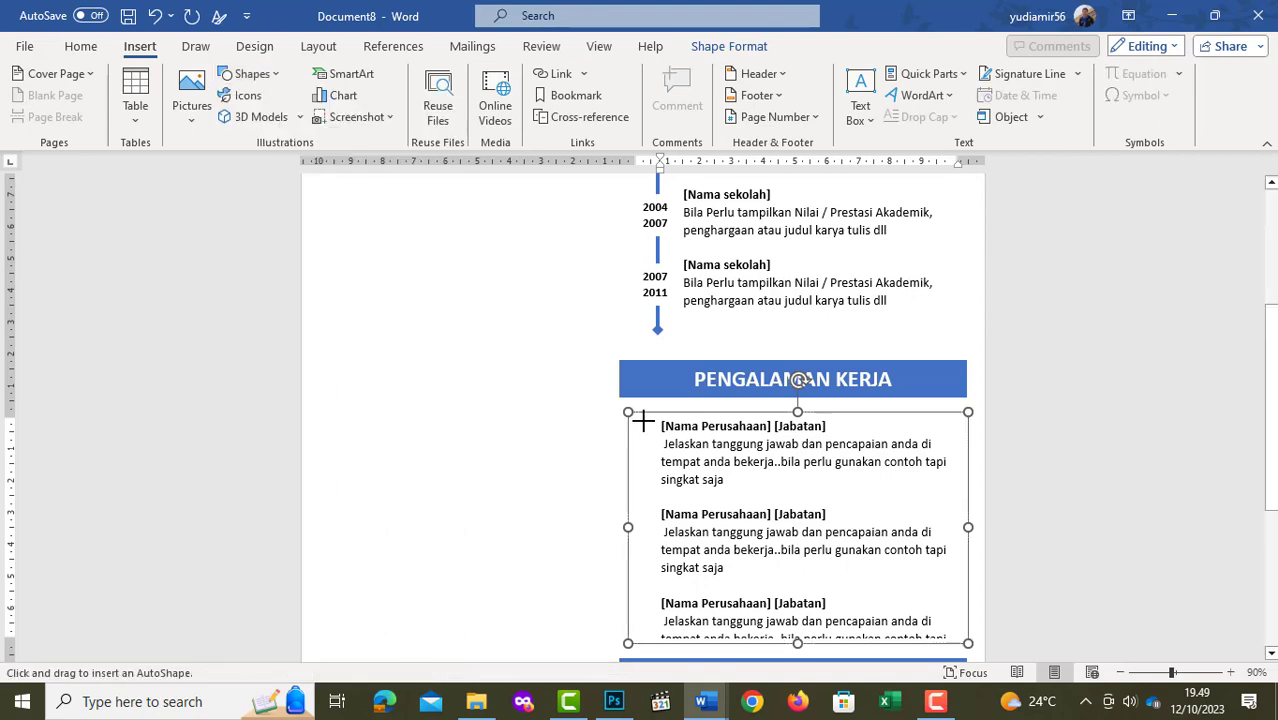
{"action": "left_click_drag", "start_coordinate": [646, 594], "coordinate": [647, 625]}
Make the new line 3 pt thick and copy a year box beside the first job.
{"action": "scroll", "coordinate": [647, 625], "scroll_direction": "up", "scroll_amount": 4, "text": "ctrl"}
{"action": "left_click", "coordinate": [421, 95]}
{"action": "mouse_move", "coordinate": [417, 411]}
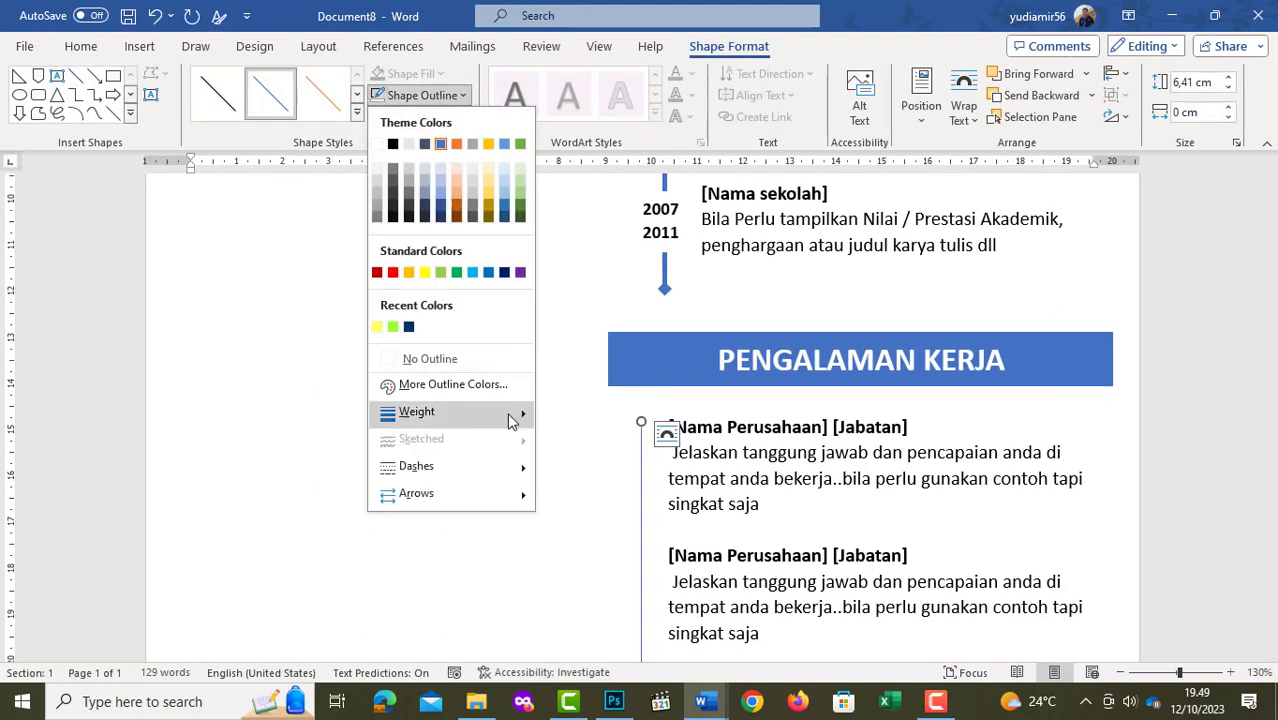
{"action": "left_click", "coordinate": [628, 540]}
{"action": "left_click", "coordinate": [421, 95]}
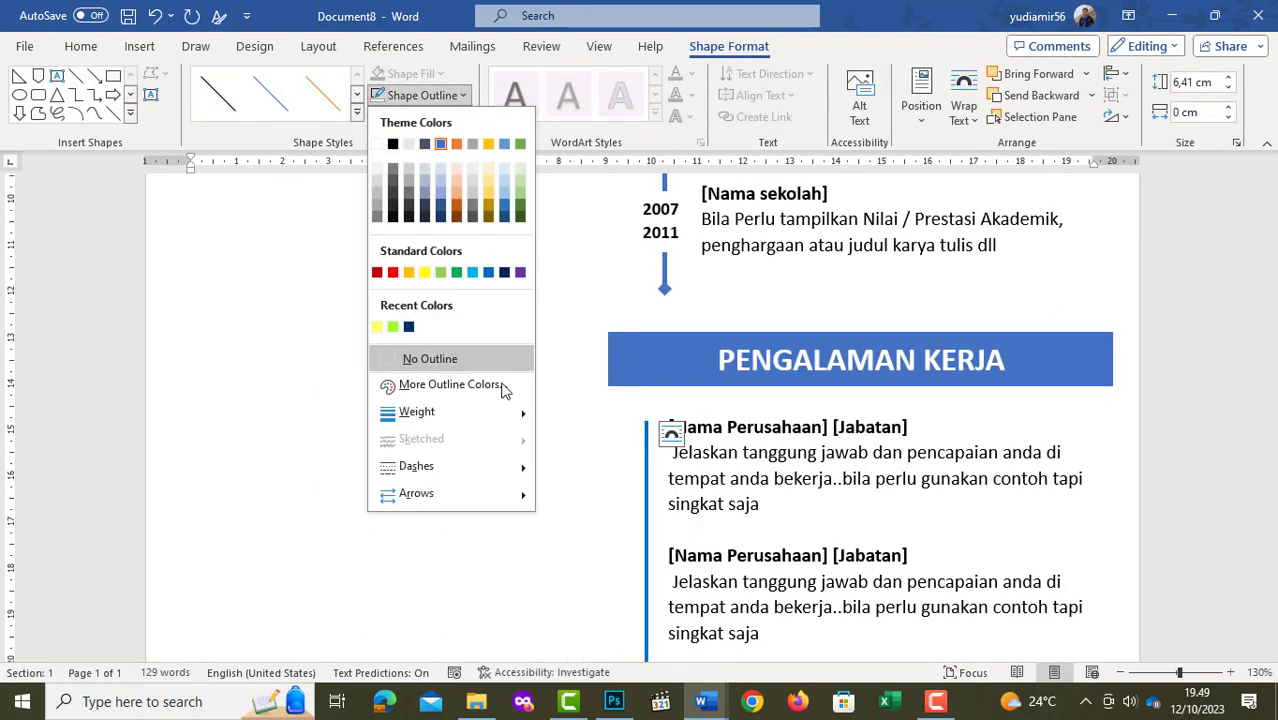
{"action": "left_click", "coordinate": [594, 568]}
{"action": "mouse_move", "coordinate": [660, 220]}
{"action": "left_mouse_down", "text": "ctrl"}
{"action": "mouse_move", "coordinate": [651, 476]}
{"action": "mouse_move", "coordinate": [613, 432]}
{"action": "left_mouse_up", "text": "ctrl"}
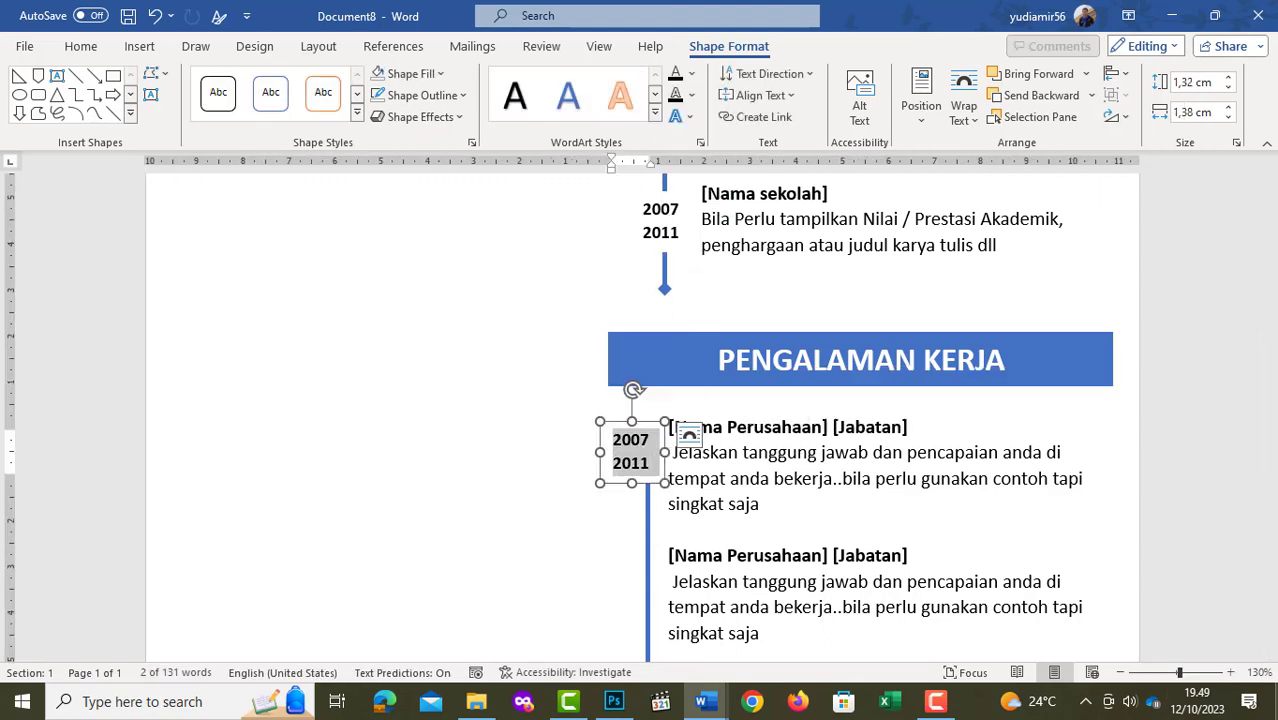
Label the first job's year box 2012 and place it beside the entry.
{"action": "type", "text": "20"}
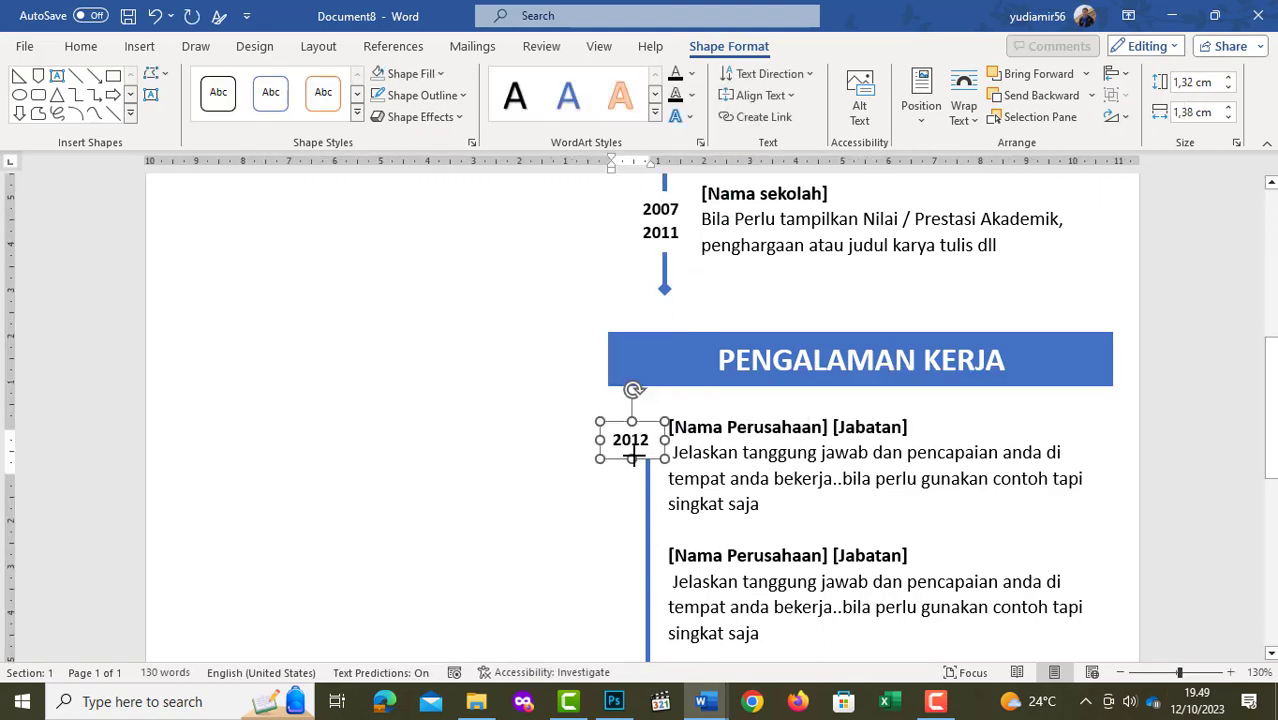
{"action": "mouse_move", "coordinate": [632, 455]}
{"action": "left_mouse_down"}
{"action": "mouse_move", "coordinate": [641, 479]}
{"action": "mouse_move", "coordinate": [605, 461]}
{"action": "left_mouse_up"}
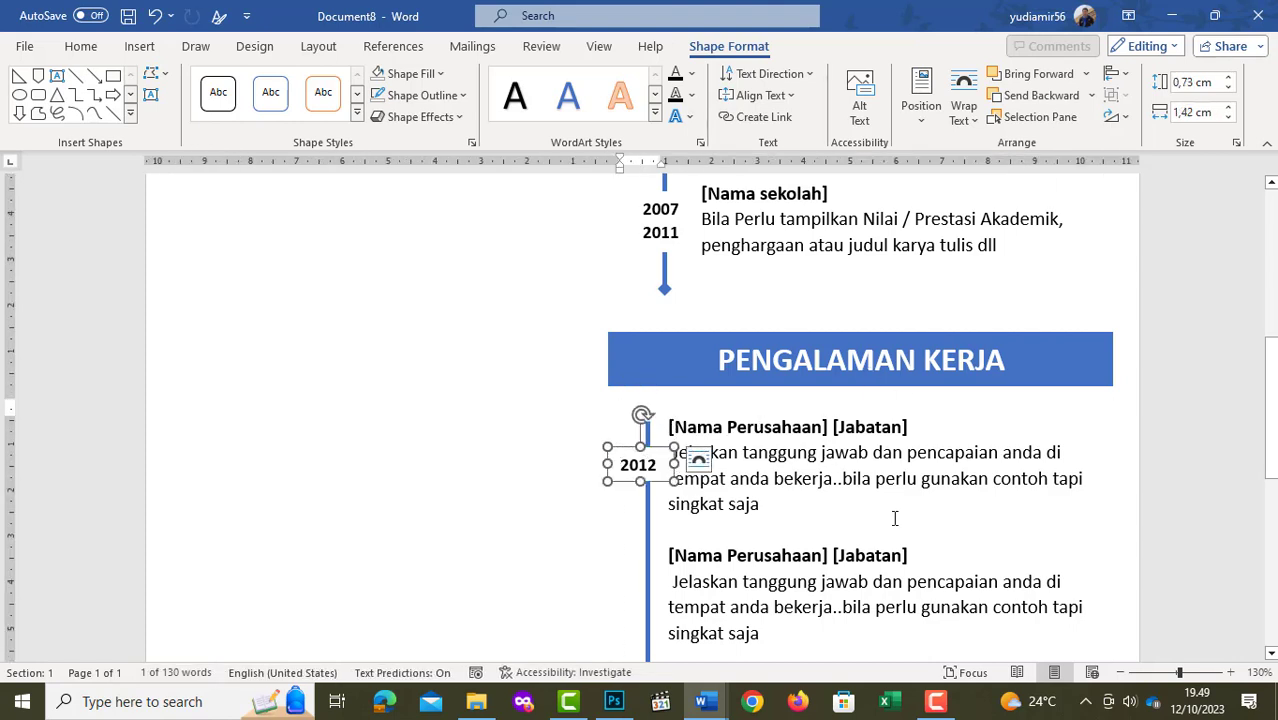
{"action": "scroll", "coordinate": [895, 518], "scroll_direction": "down", "scroll_amount": 3}
{"action": "left_click", "coordinate": [795, 334]}
{"action": "key", "text": "ctrl+a"}
{"action": "left_click_drag", "start_coordinate": [666, 166], "coordinate": [688, 180]}
{"action": "key", "text": "ctrl+z"}
{"action": "left_click", "coordinate": [645, 296]}
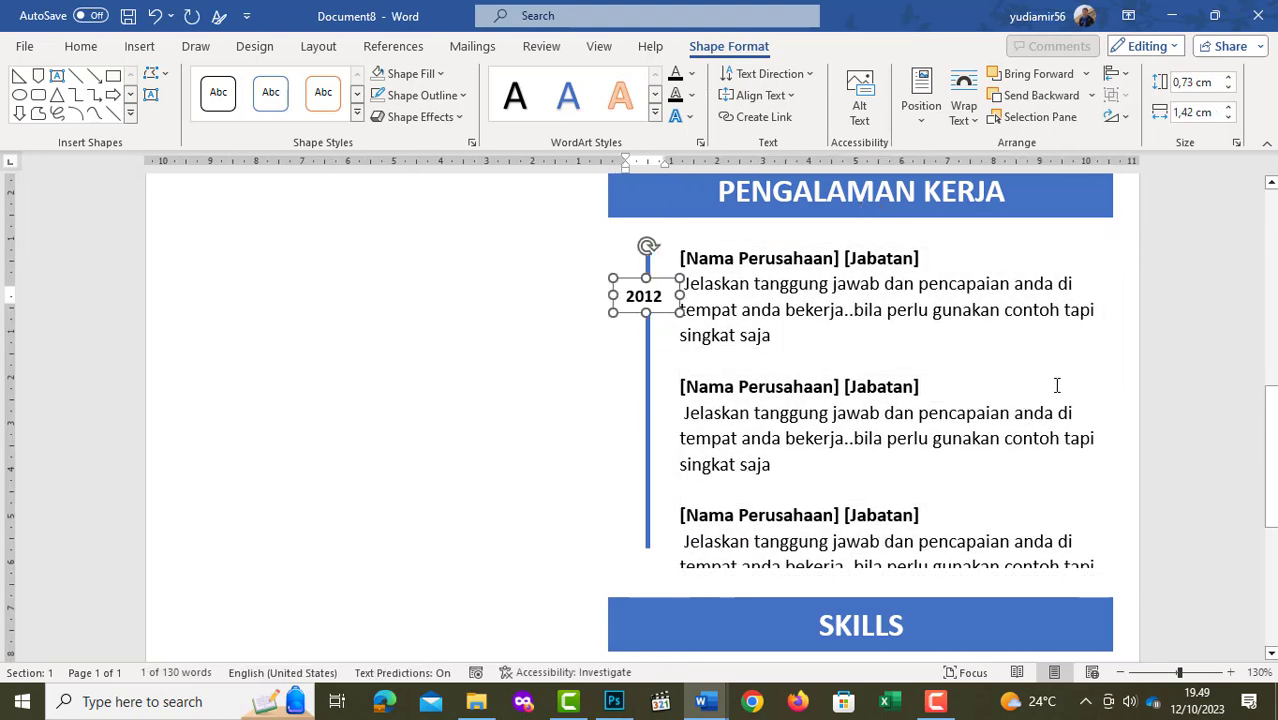
Copy year boxes beside the second and third jobs, labelled 2015 and 2017.
{"action": "left_click_drag", "start_coordinate": [672, 285], "coordinate": [667, 410]}
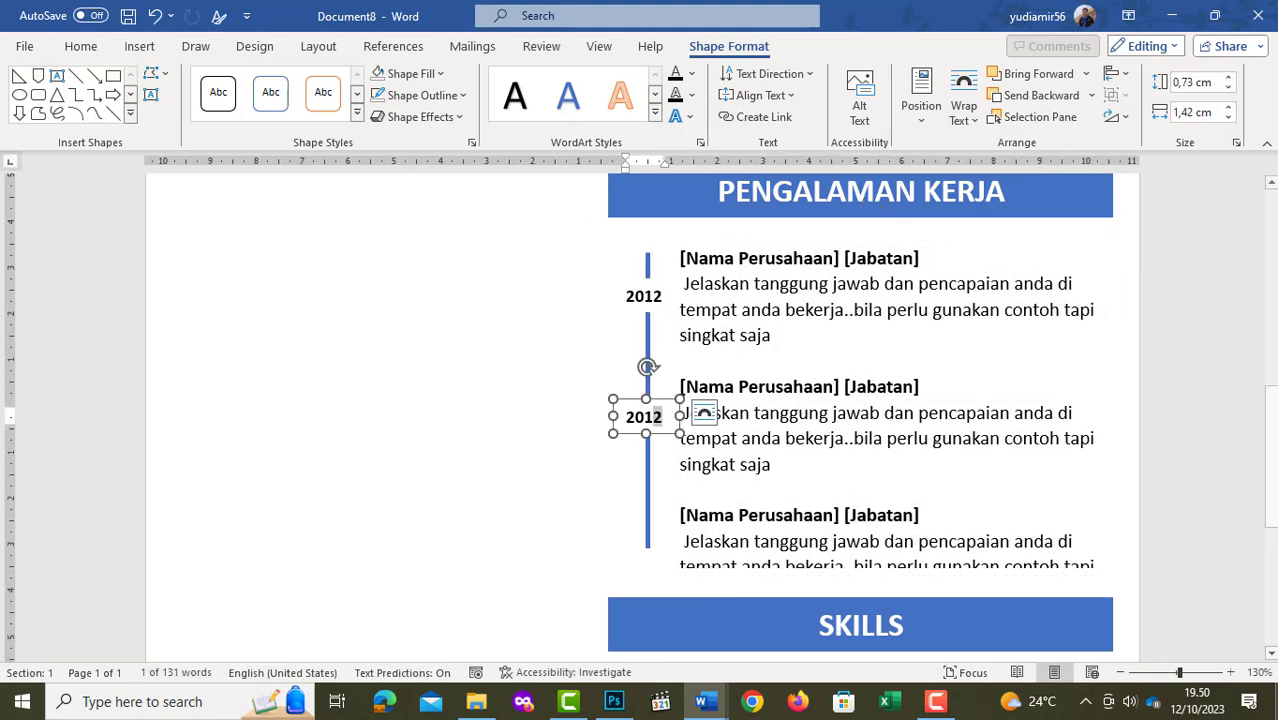
{"action": "type", "text": "2015"}
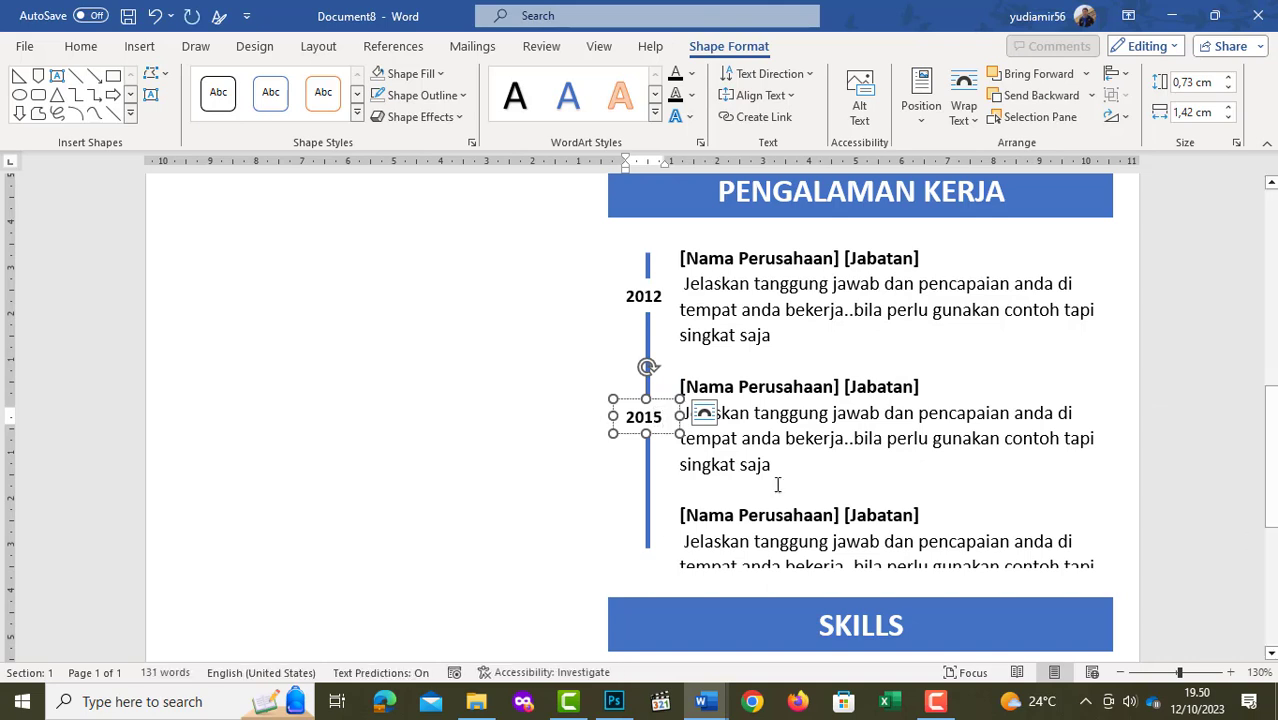
{"action": "left_click_drag", "start_coordinate": [672, 405], "coordinate": [665, 492]}
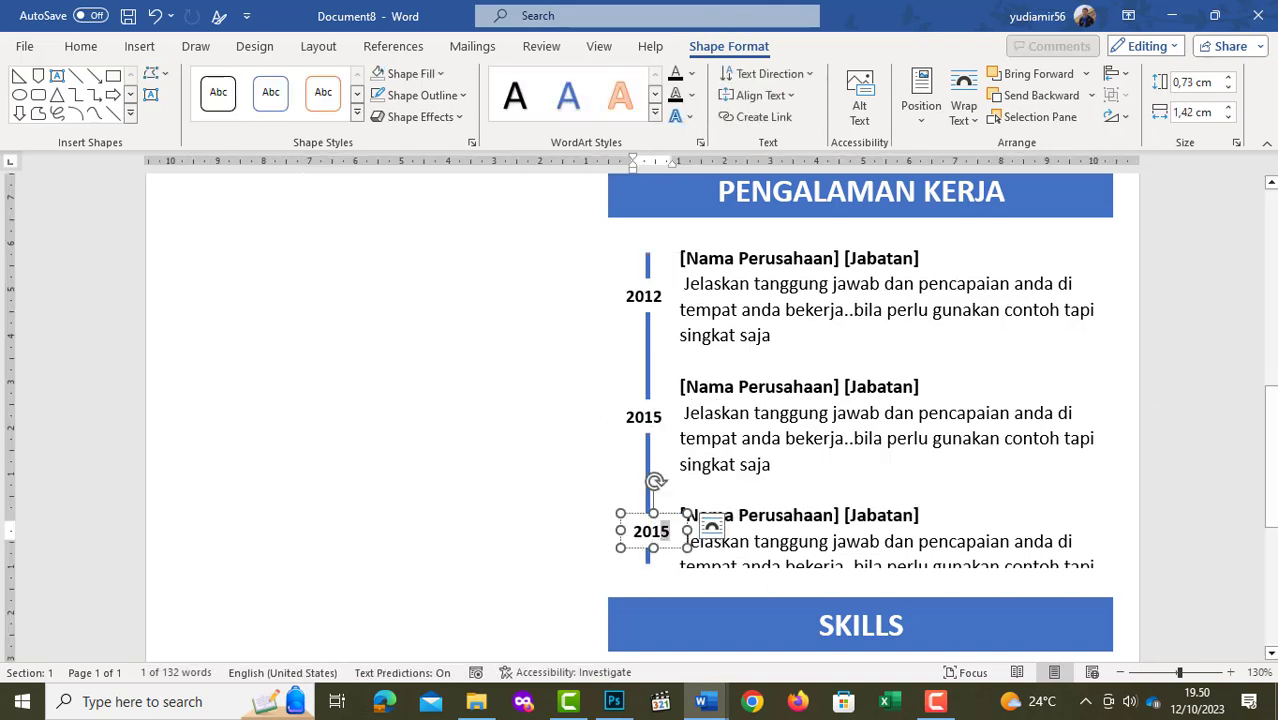
{"action": "type", "text": "7"}
Give the work-experience timeline line arrow ends.
{"action": "left_click", "coordinate": [648, 266]}
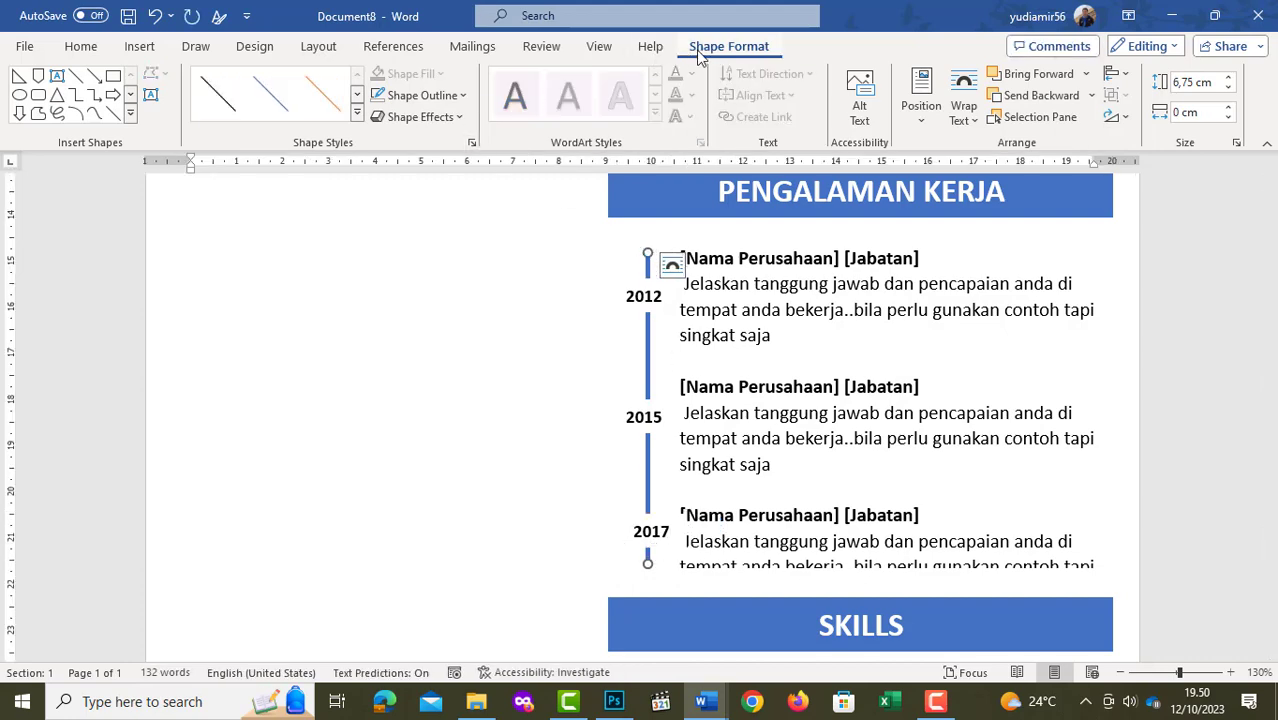
{"action": "left_click", "coordinate": [422, 95]}
{"action": "left_click", "coordinate": [600, 625]}
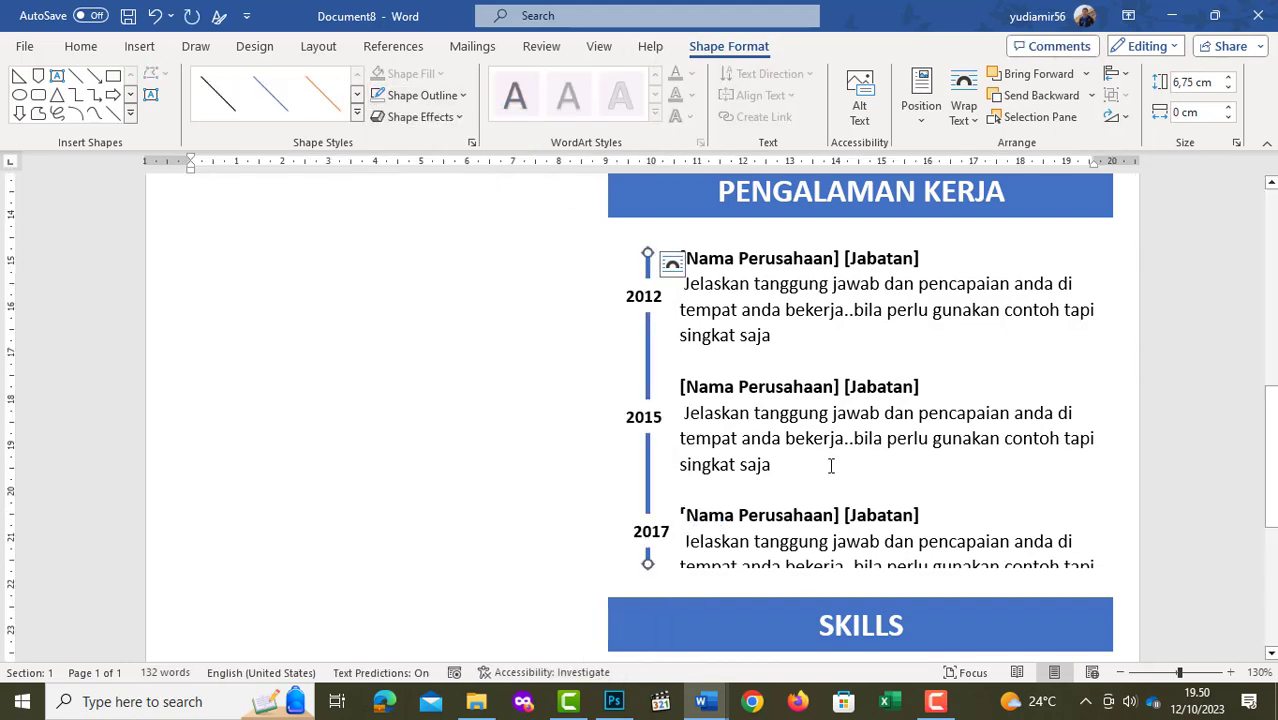
{"action": "left_click", "coordinate": [831, 466]}
Make the work-experience text box taller so all three job entries show.
{"action": "scroll", "coordinate": [840, 440], "scroll_direction": "down", "scroll_amount": 3}
{"action": "scroll", "coordinate": [845, 430], "scroll_direction": "down", "scroll_amount": 1}
{"action": "scroll", "coordinate": [851, 421], "scroll_direction": "down", "scroll_amount": 1}
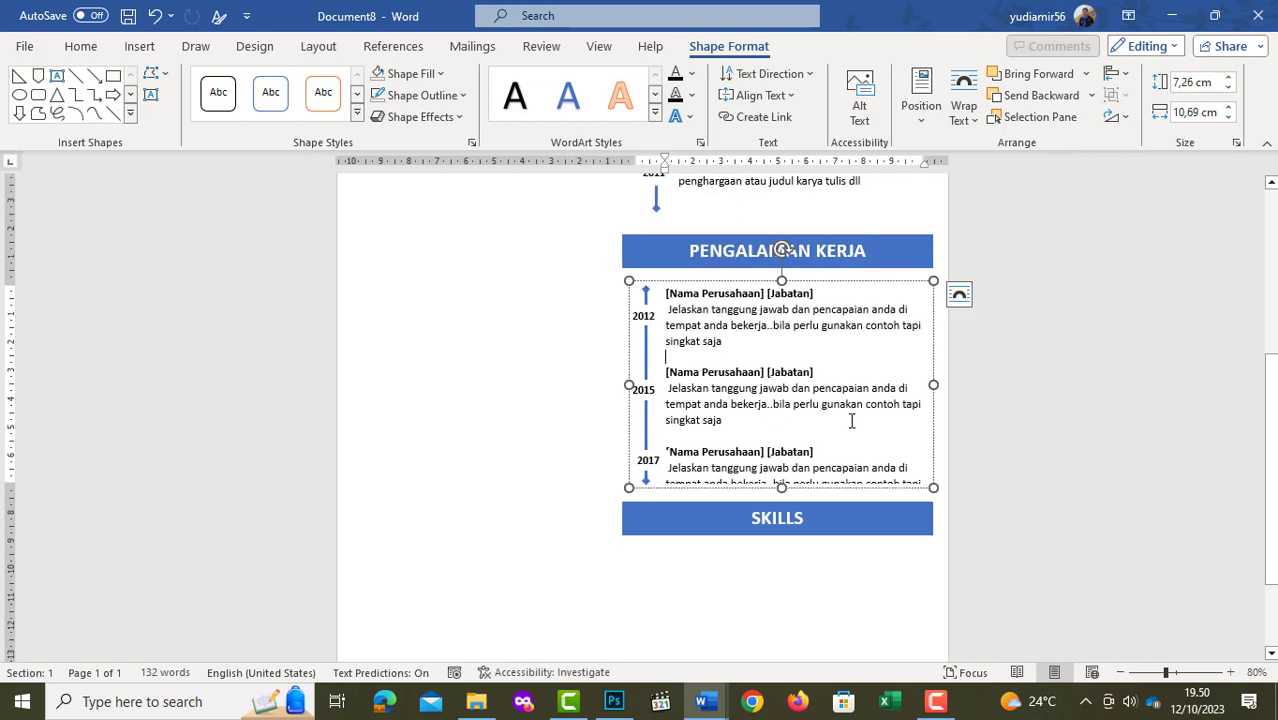
{"action": "left_click_drag", "start_coordinate": [782, 487], "coordinate": [782, 513]}
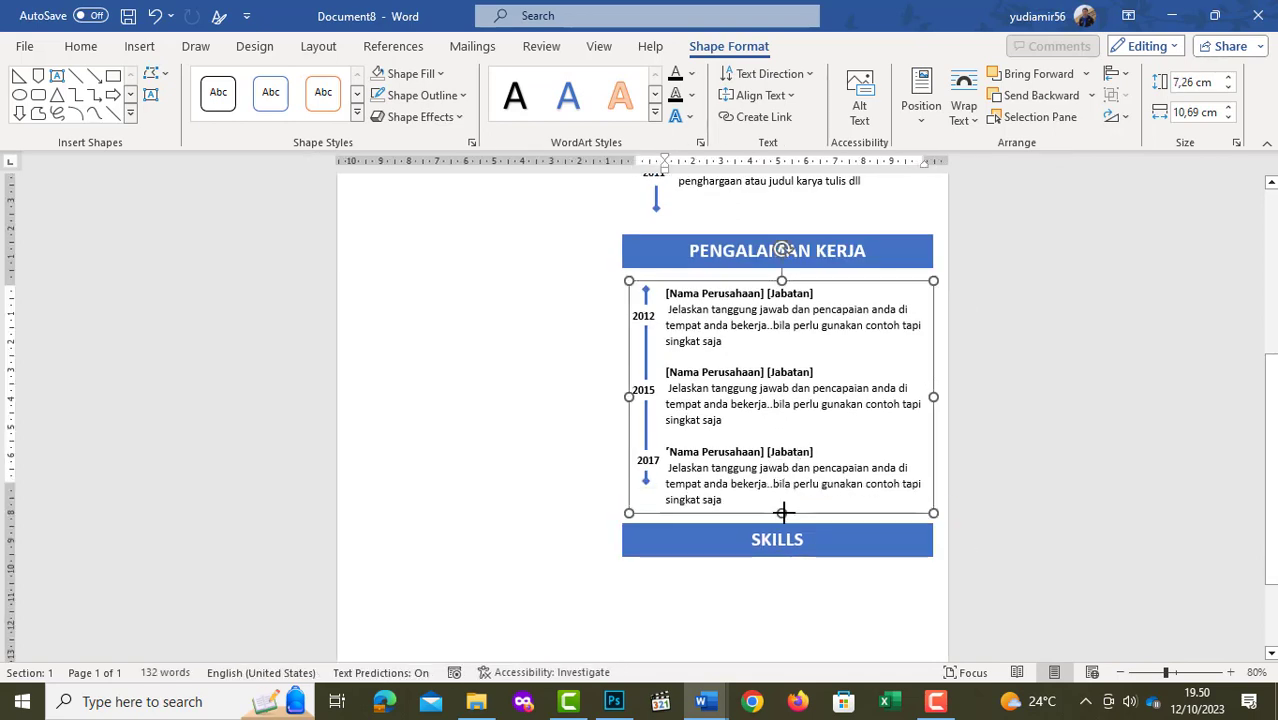
Nudge the 2017 year box down to line up with its job entry.
{"action": "left_click", "coordinate": [650, 480]}
{"action": "left_click", "coordinate": [648, 465]}
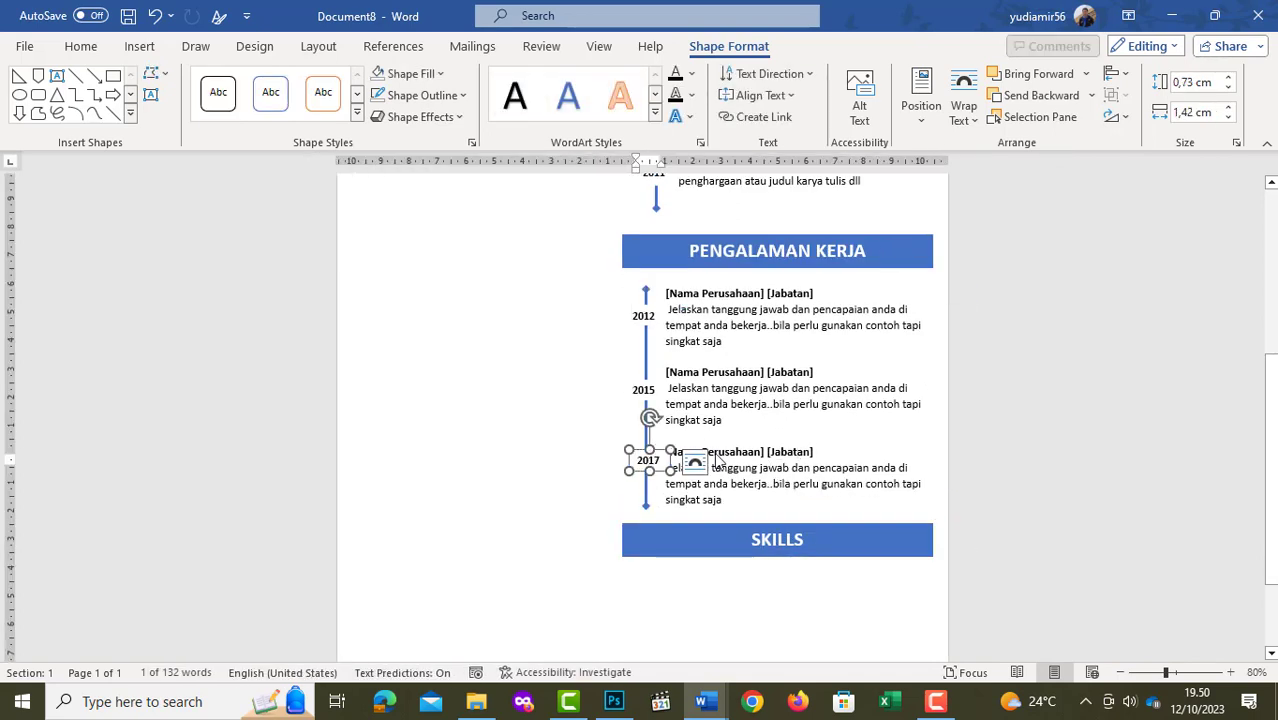
{"action": "key", "text": "Down"}
{"action": "key", "text": "Down"}
{"action": "left_click", "coordinate": [784, 430]}
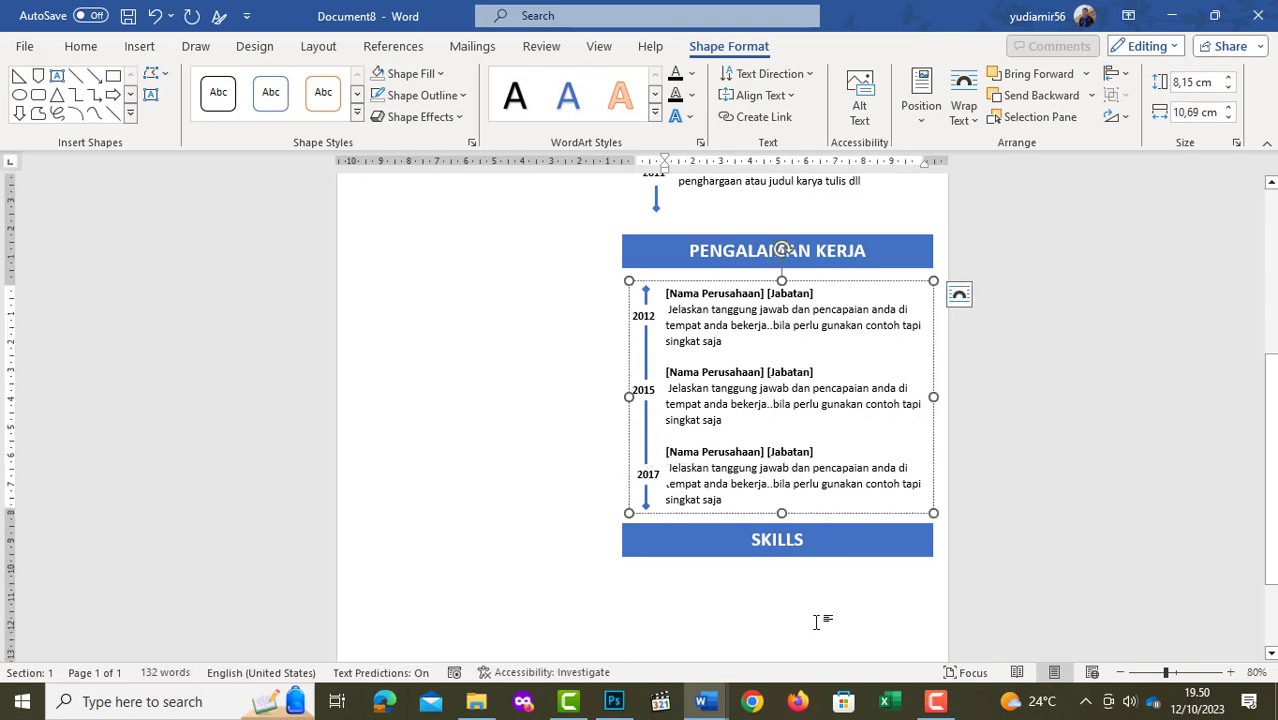
{"action": "left_click", "coordinate": [819, 617]}
{"action": "scroll", "coordinate": [697, 462], "scroll_direction": "down", "scroll_amount": 3}
Shift the 2012 and 2017 year boxes right to match the indented job text.
{"action": "left_click_drag", "start_coordinate": [707, 378], "coordinate": [722, 584]}
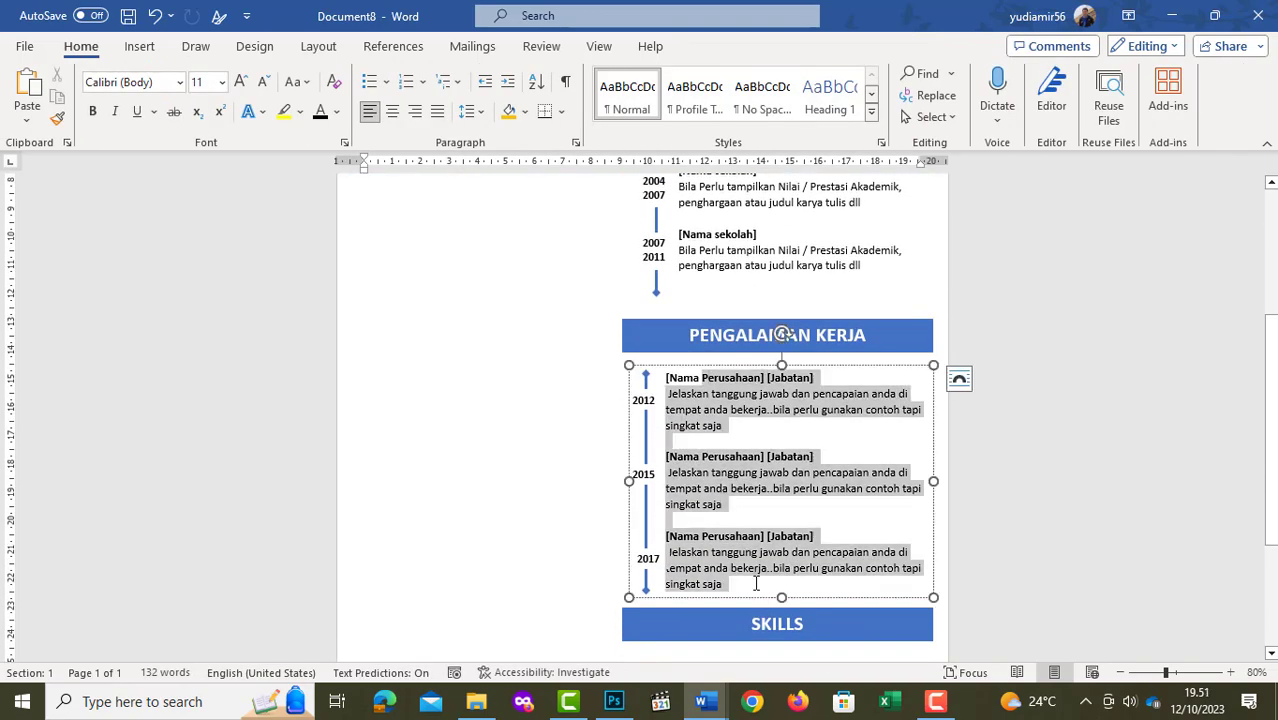
{"action": "left_click", "coordinate": [647, 388]}
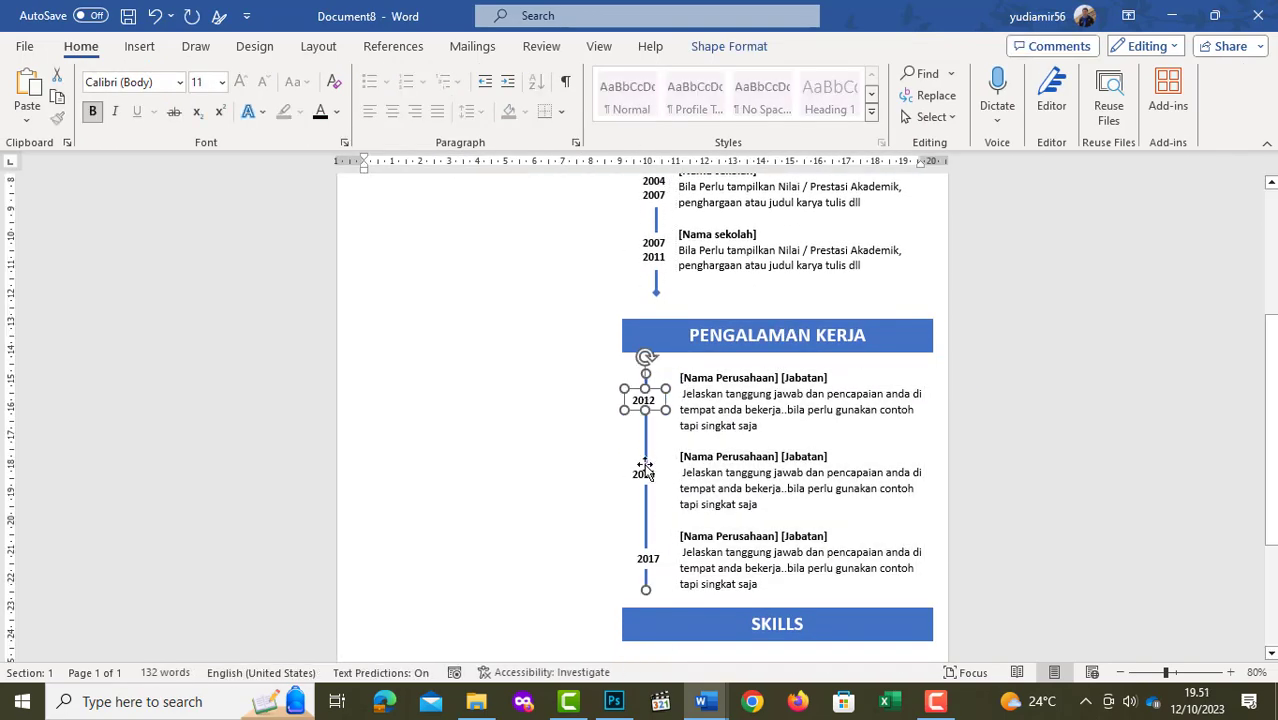
{"action": "left_click", "coordinate": [648, 558], "text": "shift"}
{"action": "key", "text": "Right"}
{"action": "key", "text": "Right"}
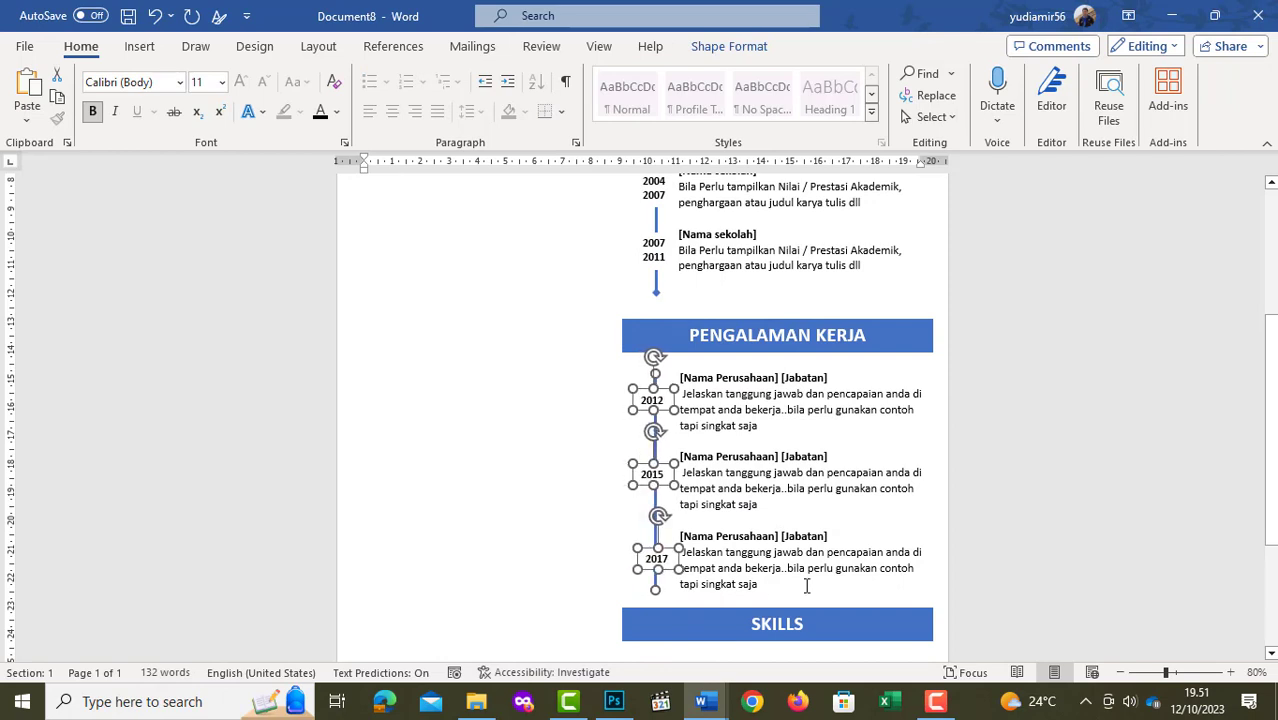
{"action": "left_click", "coordinate": [842, 441]}
Check the 2012, 2015 and 2017 year boxes' alignment against the work-experience box.
{"action": "scroll", "coordinate": [846, 448], "scroll_direction": "down", "scroll_amount": 1}
{"action": "left_click", "coordinate": [654, 366]}
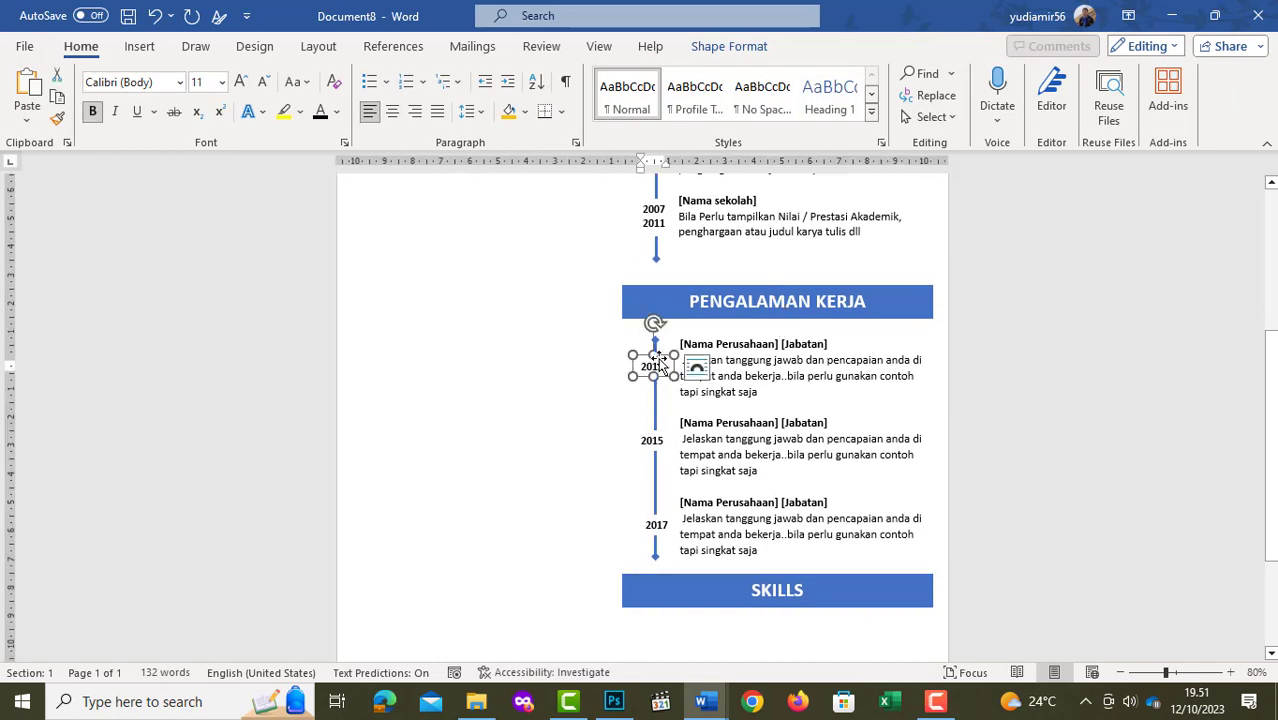
{"action": "left_click", "coordinate": [654, 440]}
{"action": "left_click", "coordinate": [658, 522]}
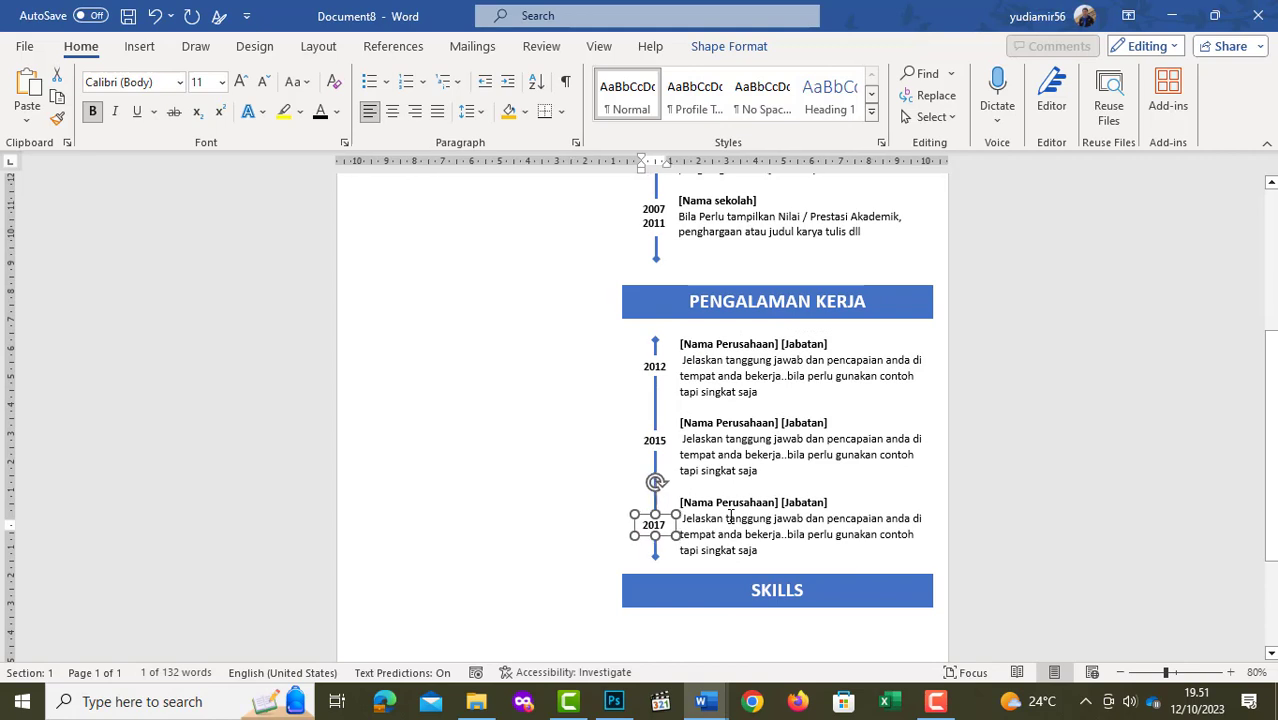
{"action": "left_click", "coordinate": [864, 499]}
{"action": "scroll", "coordinate": [939, 490], "scroll_direction": "down", "scroll_amount": 2}
Duplicate the SKILLS heading bar and shrink the empty copy into a thin blue bar.
{"action": "left_click", "coordinate": [913, 413]}
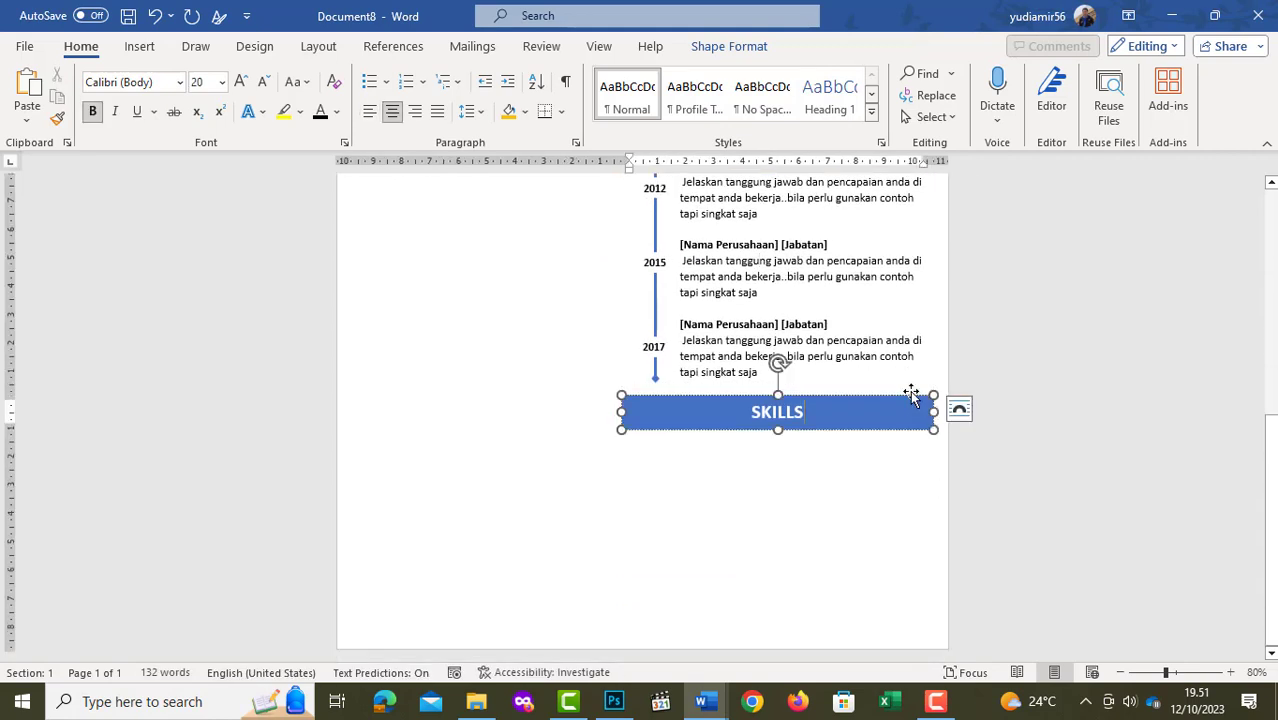
{"action": "left_click_drag", "start_coordinate": [909, 418], "coordinate": [909, 531]}
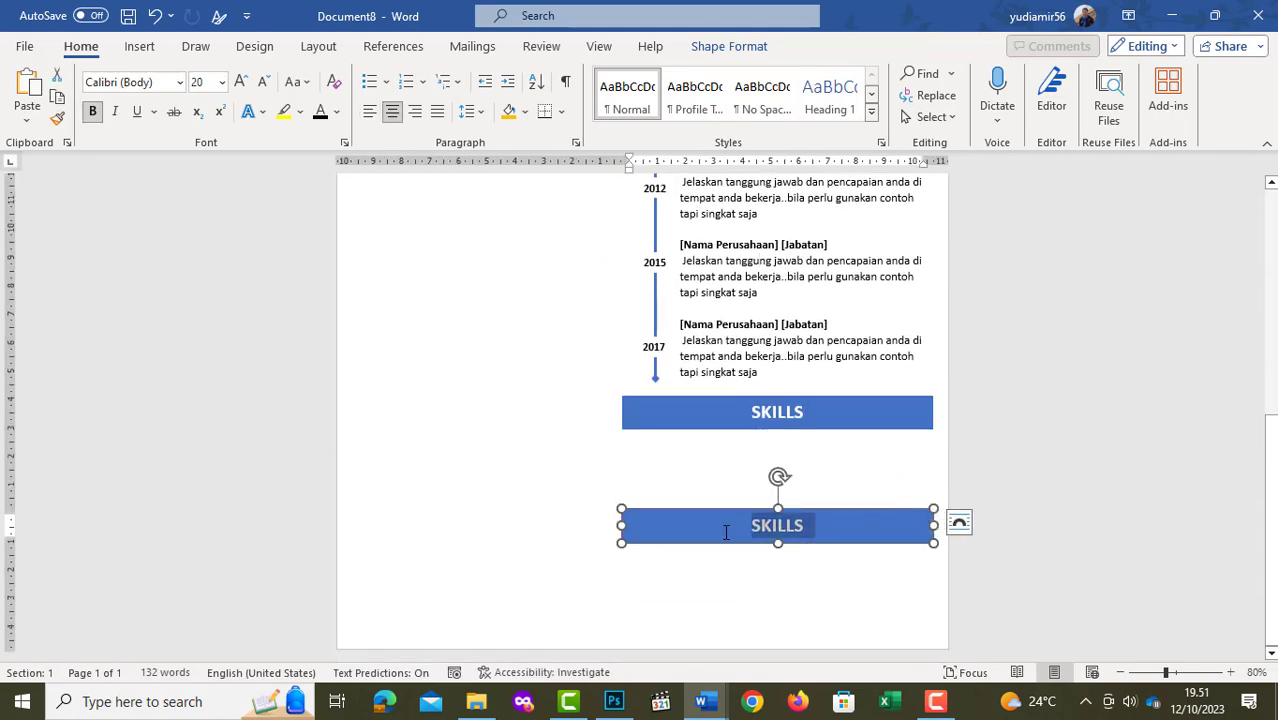
{"action": "key", "text": "BackSpace"}
{"action": "left_click_drag", "start_coordinate": [778, 528], "coordinate": [834, 472]}
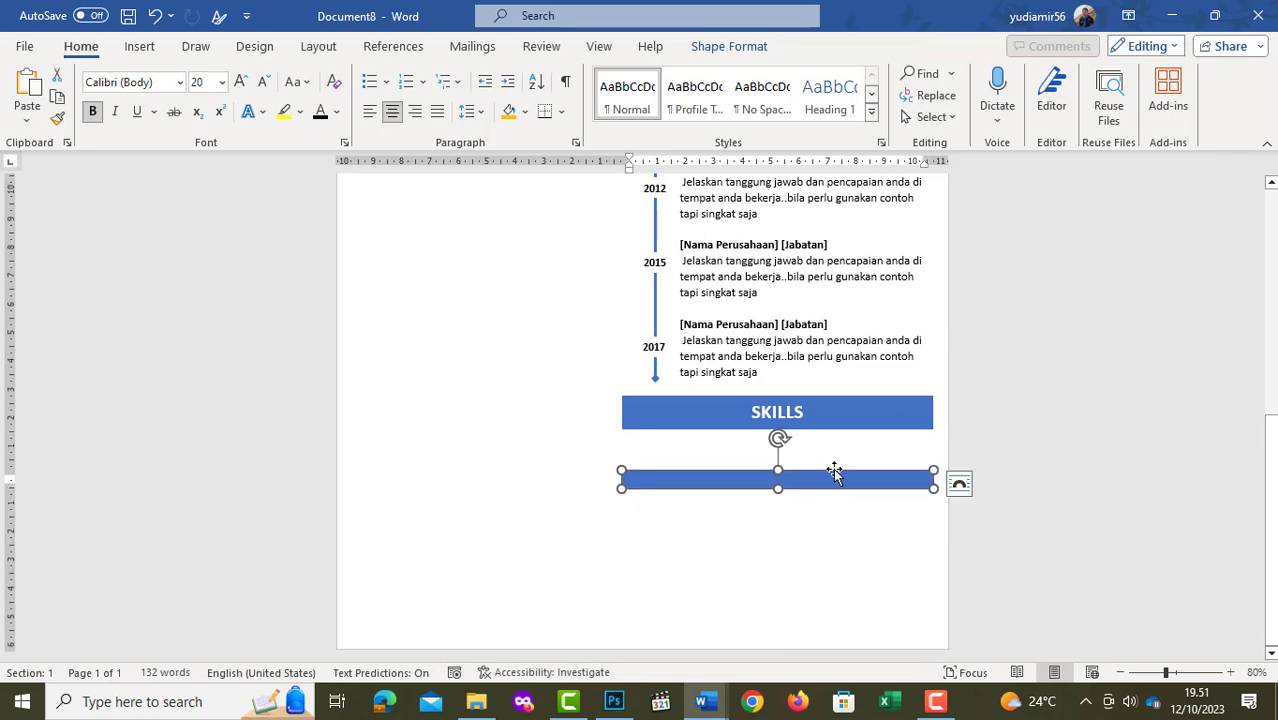
Place a thin bar just below SKILLS and stretch it to the heading's 10,95 cm width.
{"action": "key", "text": "ctrl+c"}
{"action": "key", "text": "ctrl+v"}
{"action": "left_click_drag", "start_coordinate": [834, 472], "coordinate": [895, 490]}
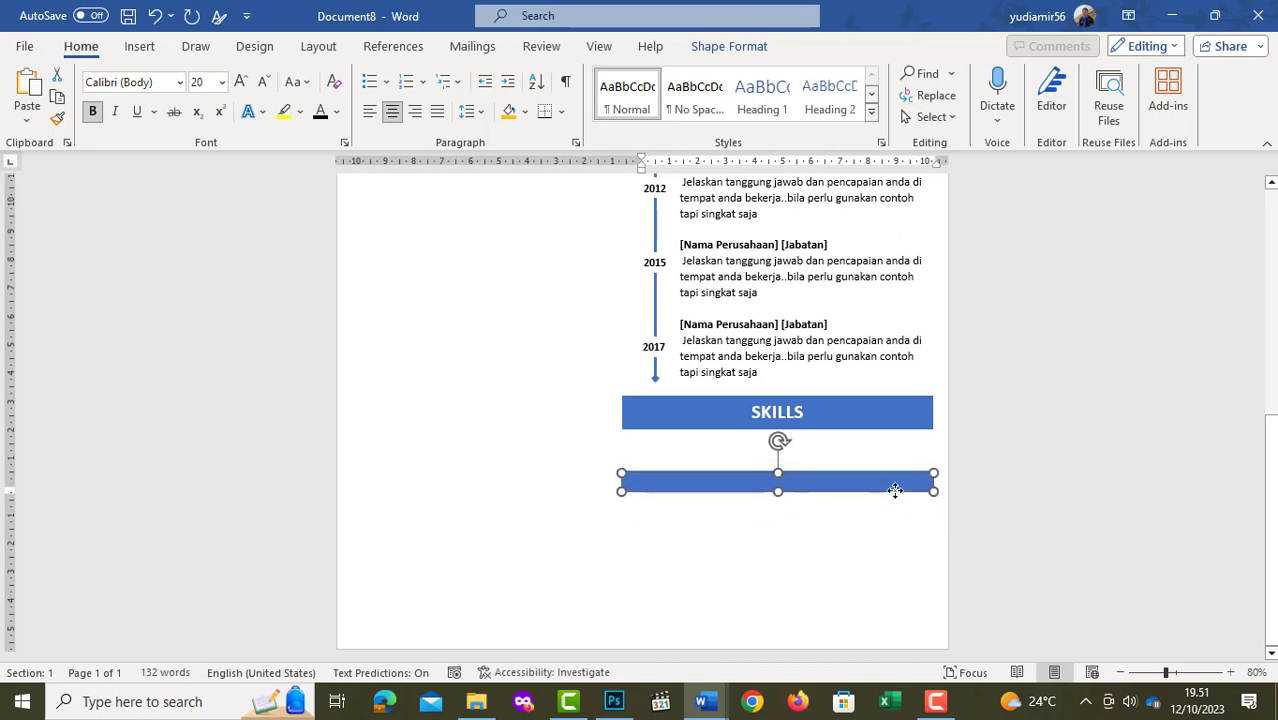
{"action": "scroll", "coordinate": [895, 490], "scroll_direction": "up", "scroll_amount": 4, "text": "ctrl"}
{"action": "key", "text": "Up"}
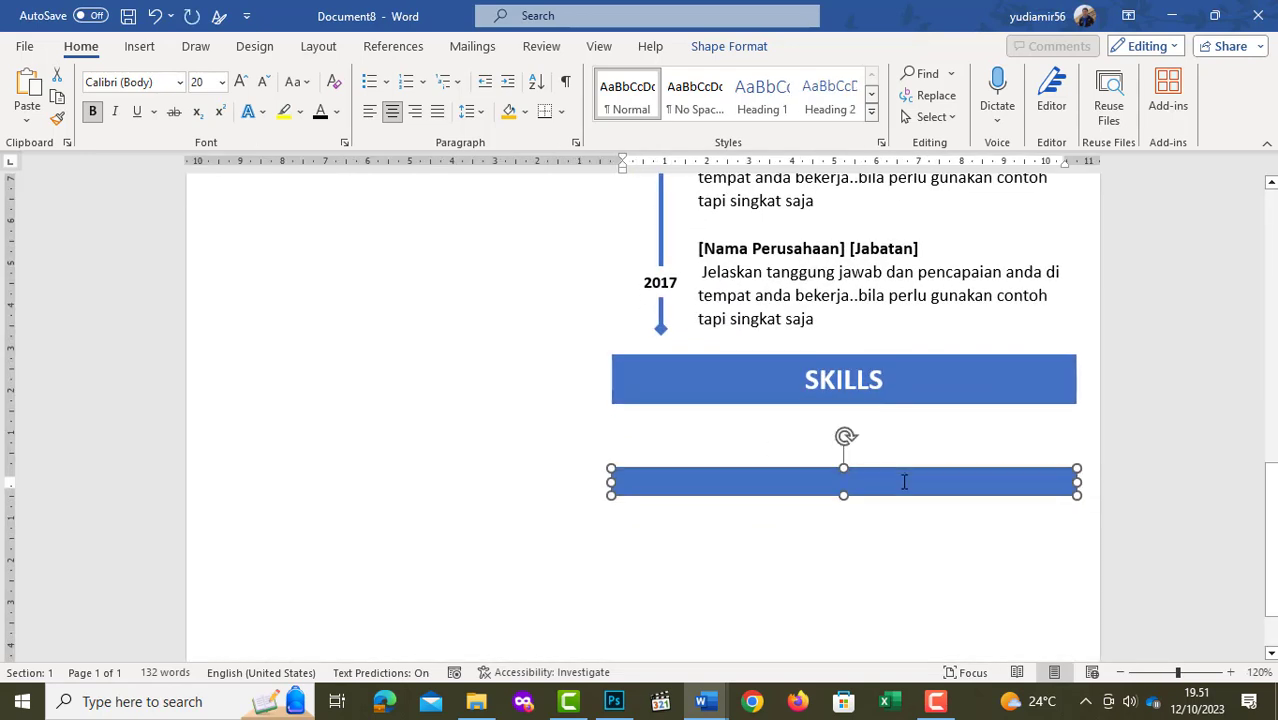
{"action": "key", "text": "Up"}
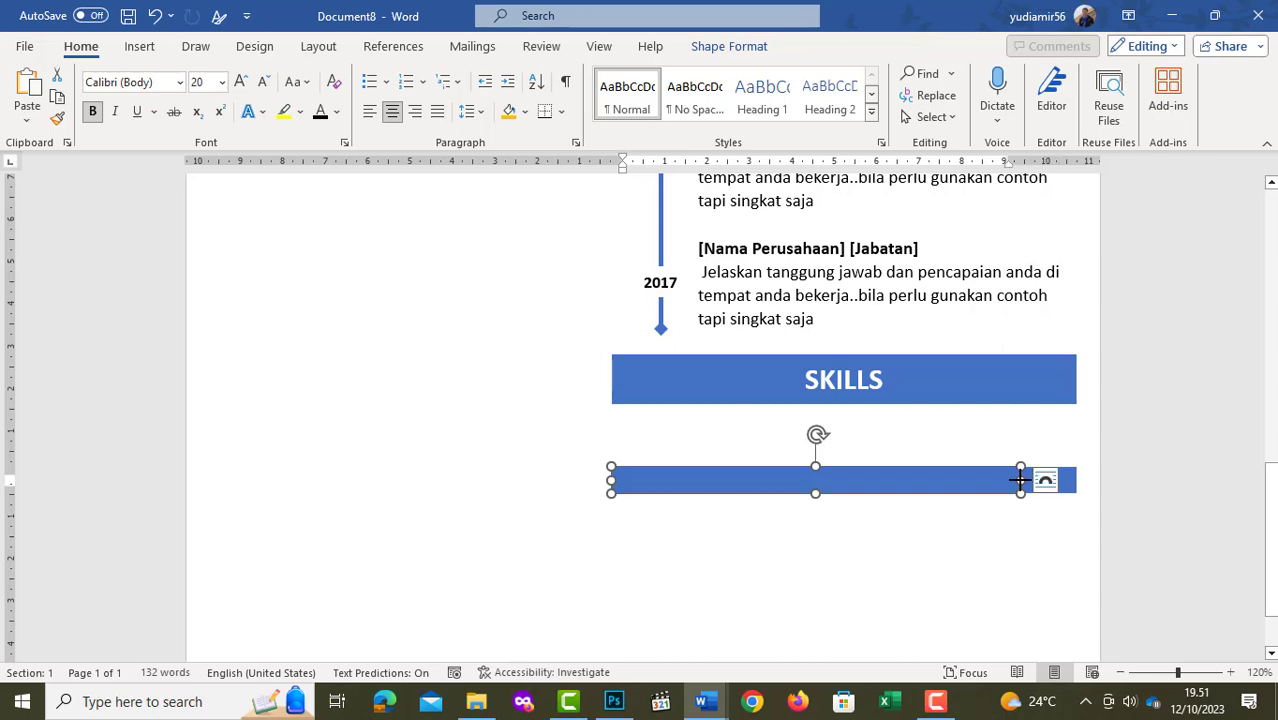
{"action": "left_click_drag", "start_coordinate": [1063, 489], "coordinate": [1073, 472]}
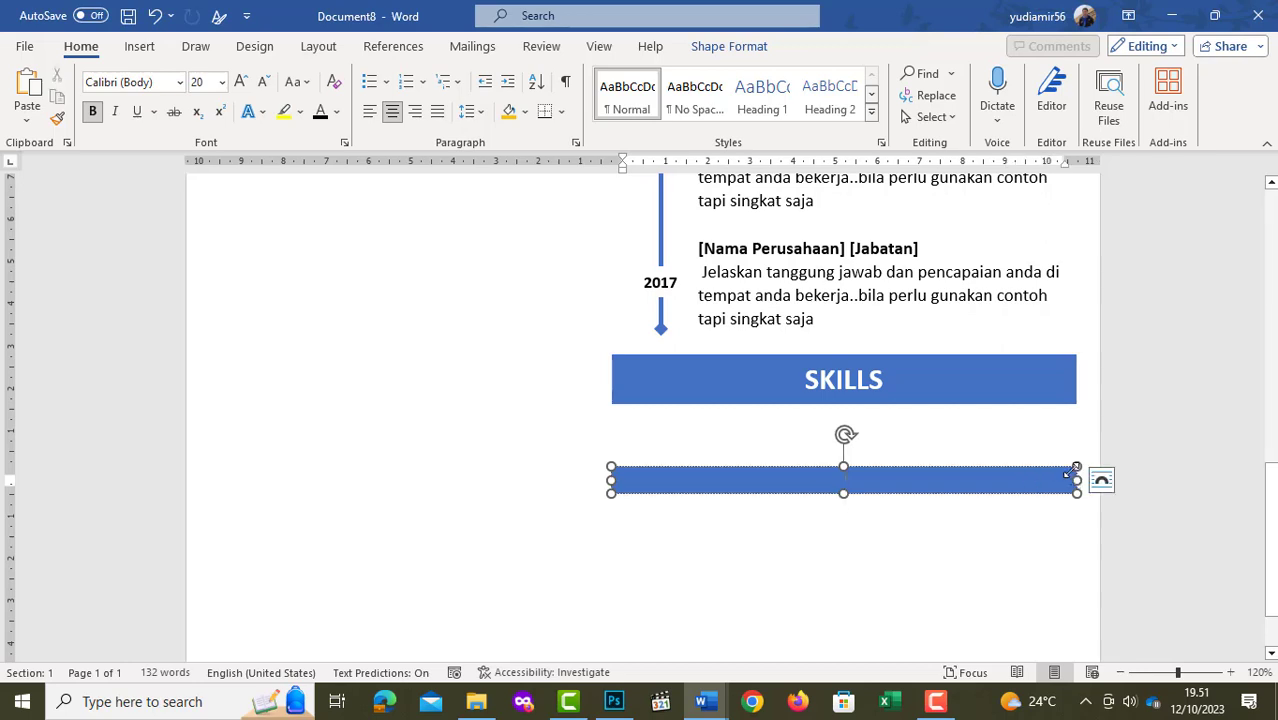
{"action": "left_click", "coordinate": [713, 50]}
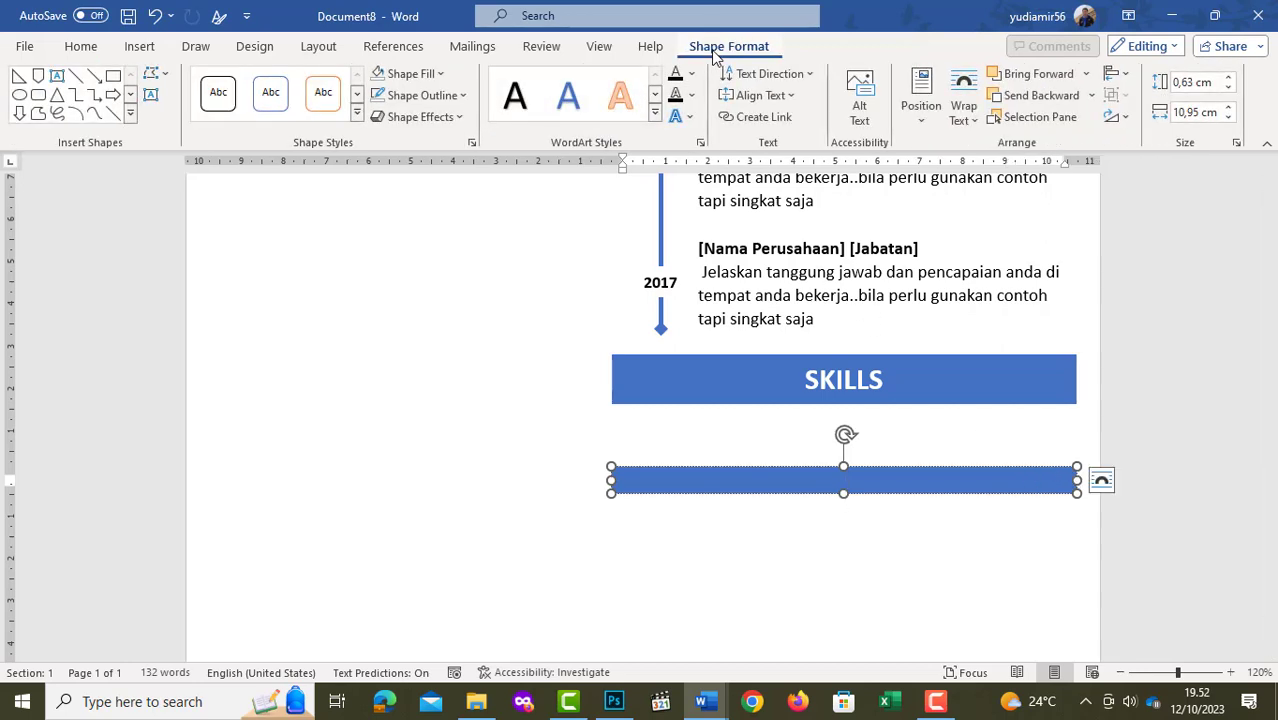
Fill the back bar Blue, Accent 5, Lighter 60% and copy the two-tone bar into four rows.
{"action": "left_click", "coordinate": [440, 75]}
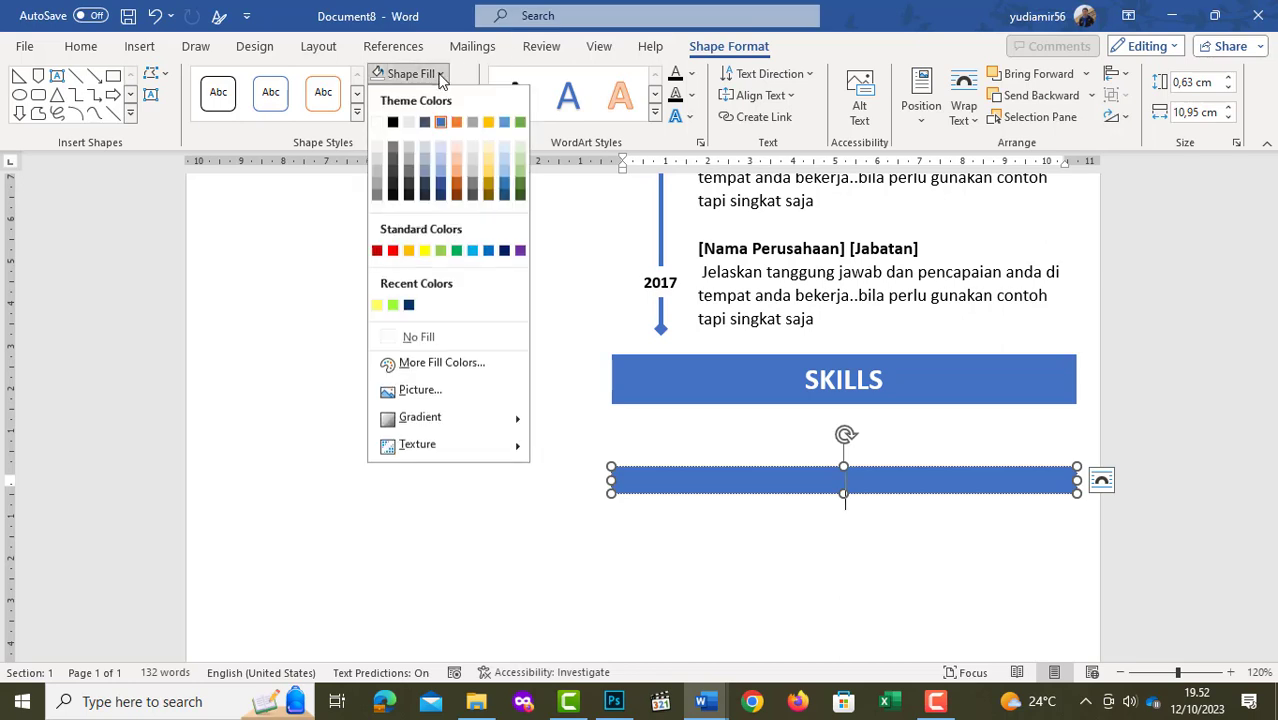
{"action": "left_click", "coordinate": [506, 181]}
{"action": "left_click", "coordinate": [843, 490]}
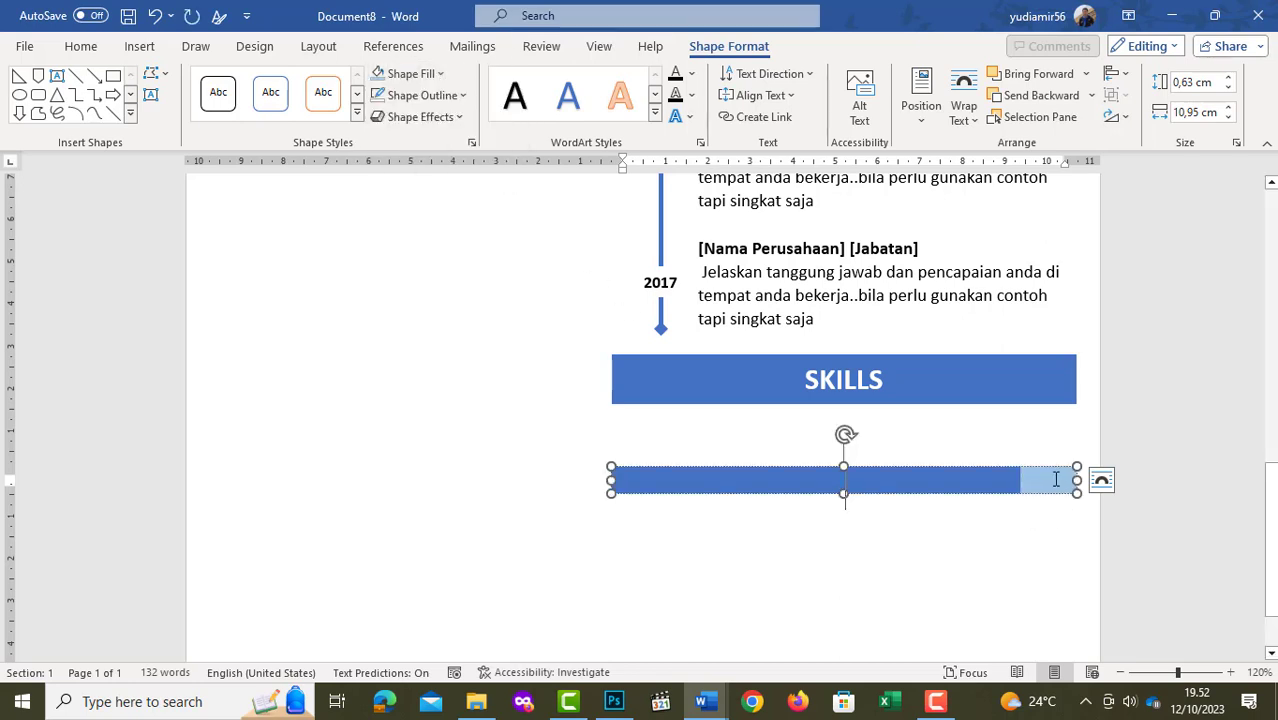
{"action": "left_click", "coordinate": [1004, 484], "text": "shift"}
{"action": "mouse_move", "coordinate": [1004, 490]}
{"action": "left_mouse_down", "text": "ctrl"}
{"action": "mouse_move", "coordinate": [1010, 592]}
{"action": "mouse_move", "coordinate": [1000, 618]}
{"action": "mouse_move", "coordinate": [984, 616]}
{"action": "left_mouse_up", "text": "ctrl"}
{"action": "key", "text": "ctrl+z"}
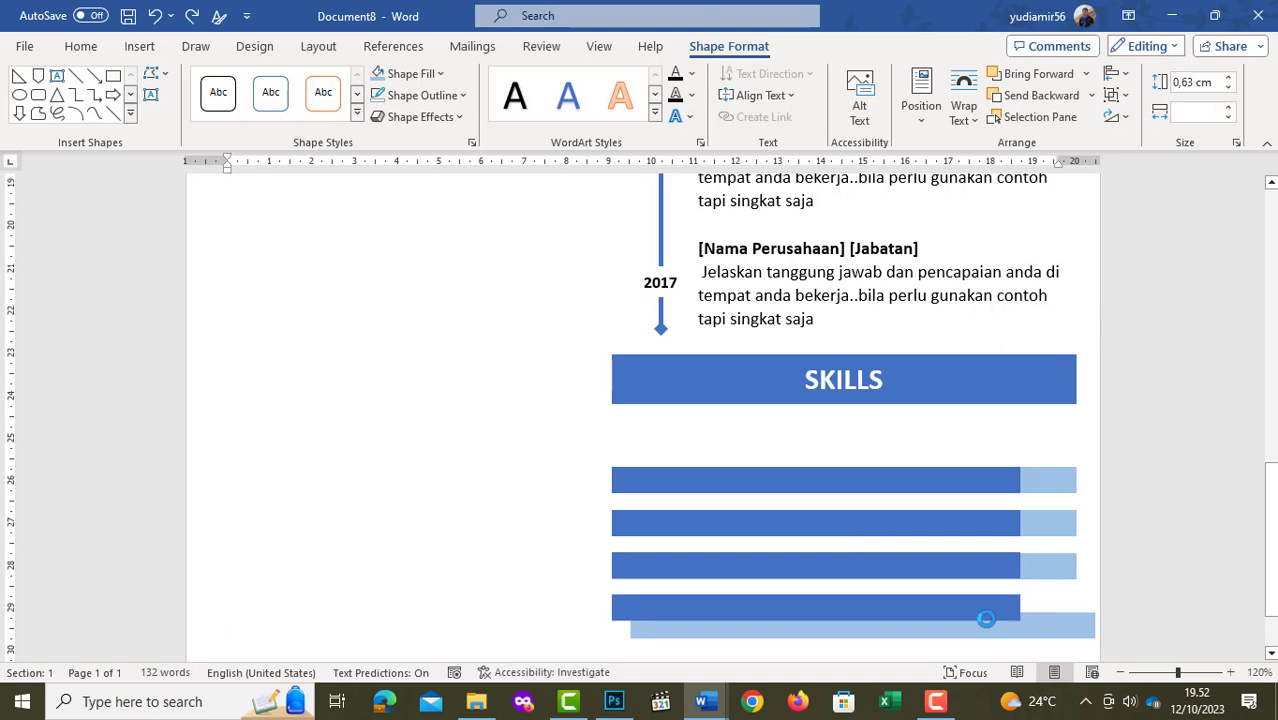
{"action": "scroll", "coordinate": [1033, 628], "scroll_direction": "down", "scroll_amount": 2}
{"action": "key", "text": "ctrl+z"}
{"action": "key", "text": "ctrl+z"}
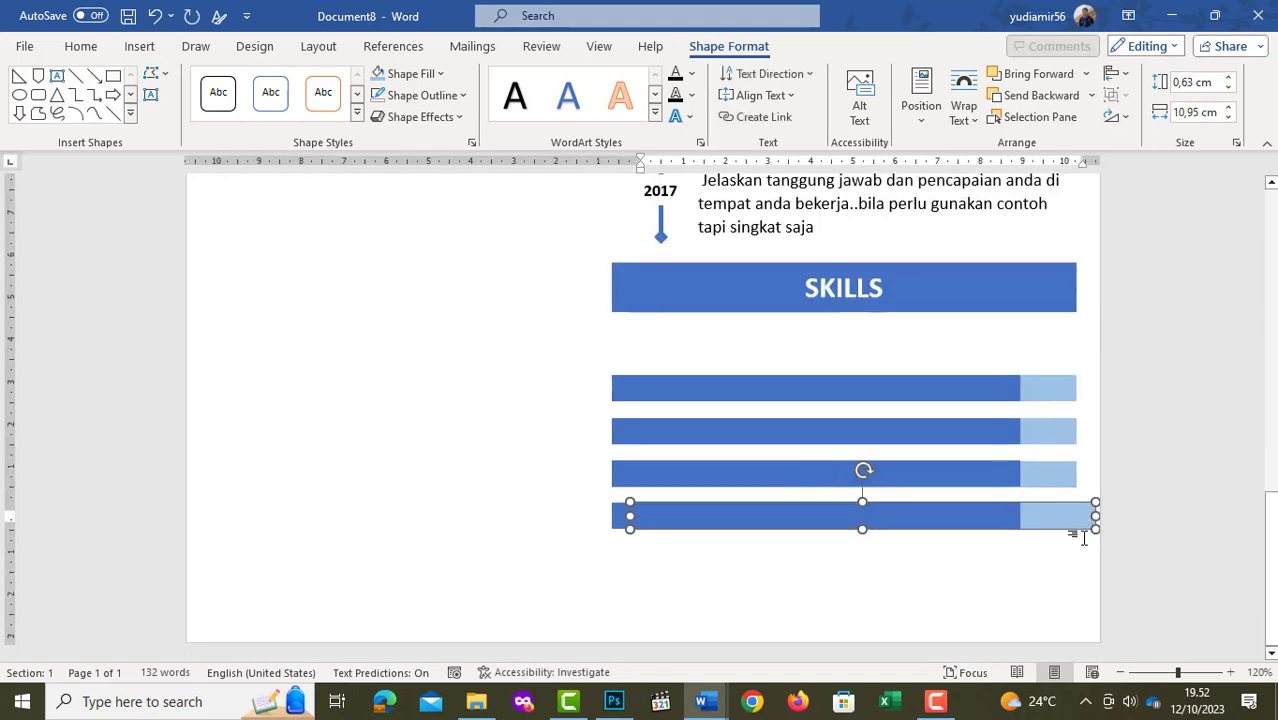
{"action": "key", "text": "ctrl+z"}
Give the four dark skill bars different lengths to show skill levels.
{"action": "left_click", "coordinate": [1000, 388]}
{"action": "left_click_drag", "start_coordinate": [1020, 388], "coordinate": [998, 388]}
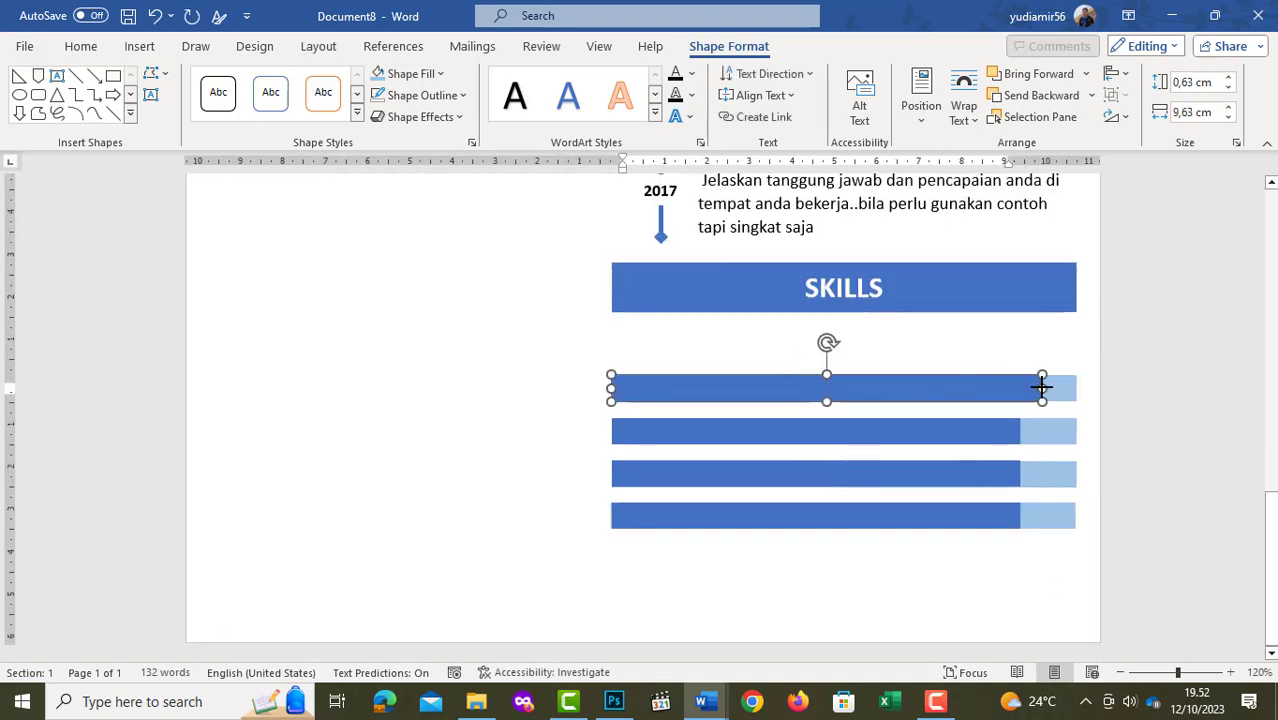
{"action": "left_click", "coordinate": [1010, 430]}
{"action": "left_click_drag", "start_coordinate": [1020, 430], "coordinate": [1011, 430]}
{"action": "left_click", "coordinate": [1015, 478]}
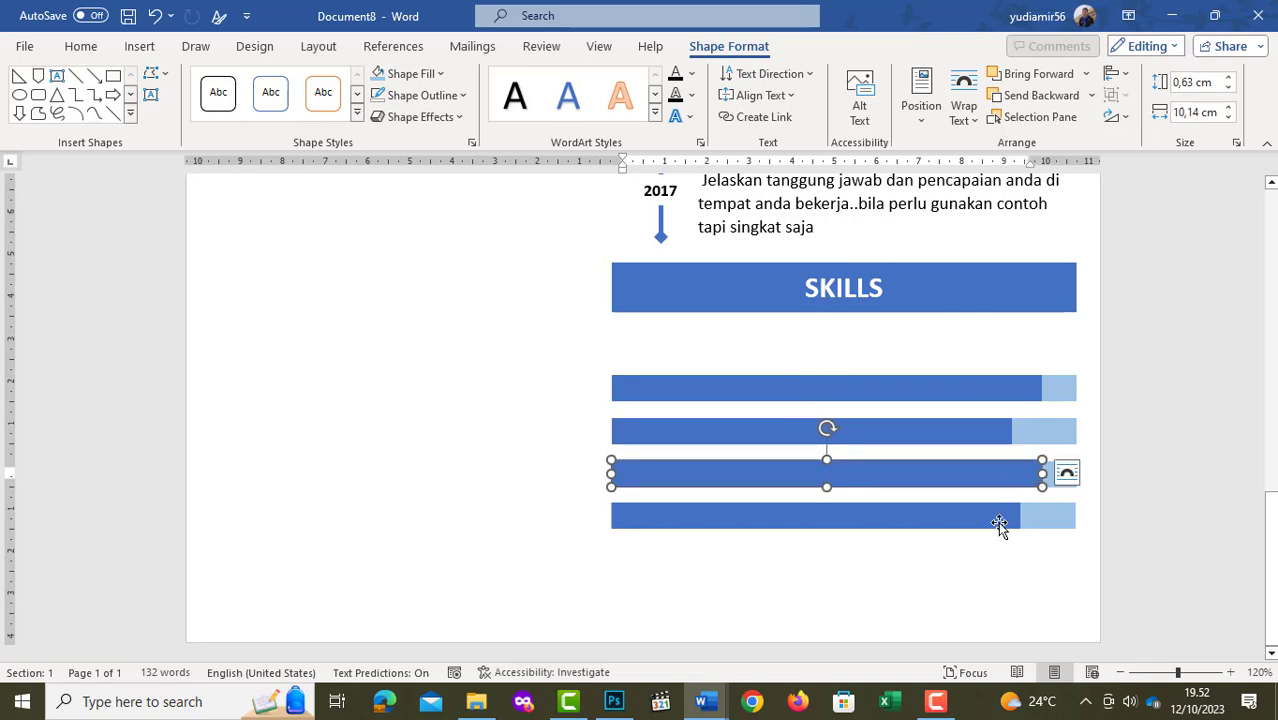
{"action": "left_click", "coordinate": [999, 525]}
{"action": "left_click_drag", "start_coordinate": [1020, 516], "coordinate": [1001, 516]}
{"action": "left_click", "coordinate": [1008, 388]}
{"action": "left_click", "coordinate": [945, 349]}
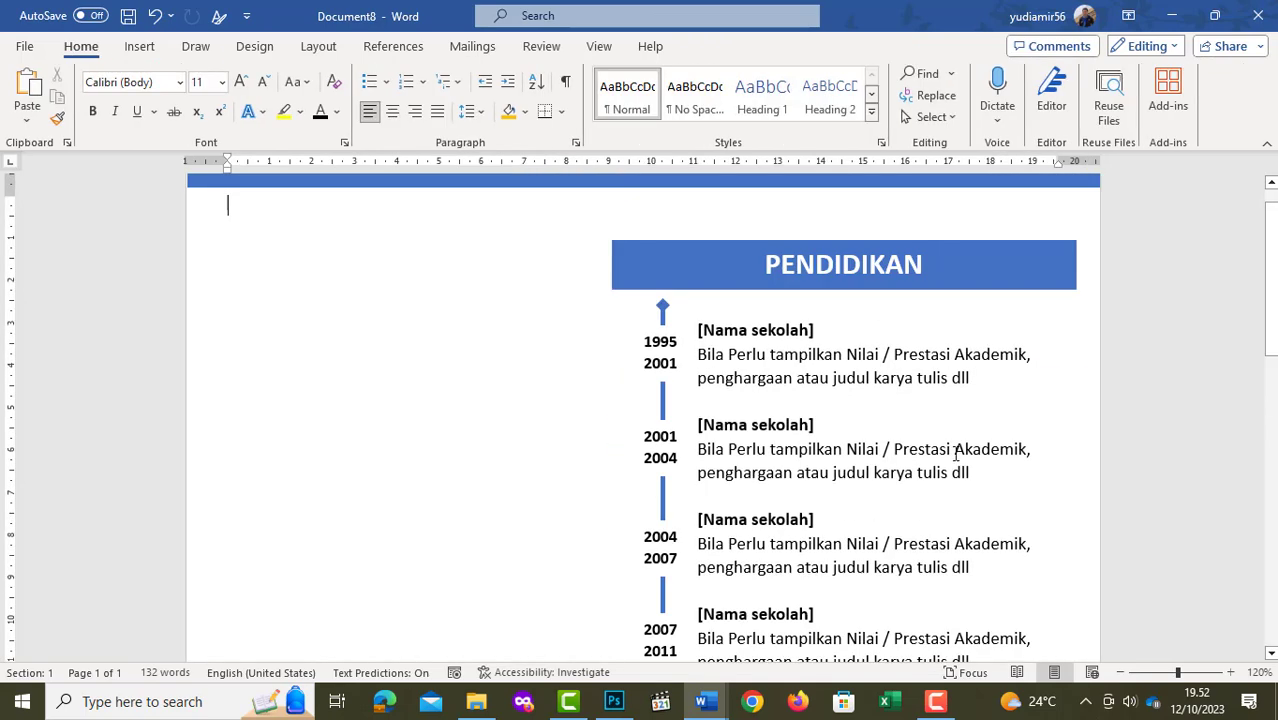
{"action": "scroll", "coordinate": [951, 420], "scroll_direction": "down", "scroll_amount": 10}
{"action": "scroll", "coordinate": [951, 420], "scroll_direction": "down", "scroll_amount": 3}
Marquee-select all four skill bars with Select Objects and narrow them from the left.
{"action": "left_click", "coordinate": [318, 46]}
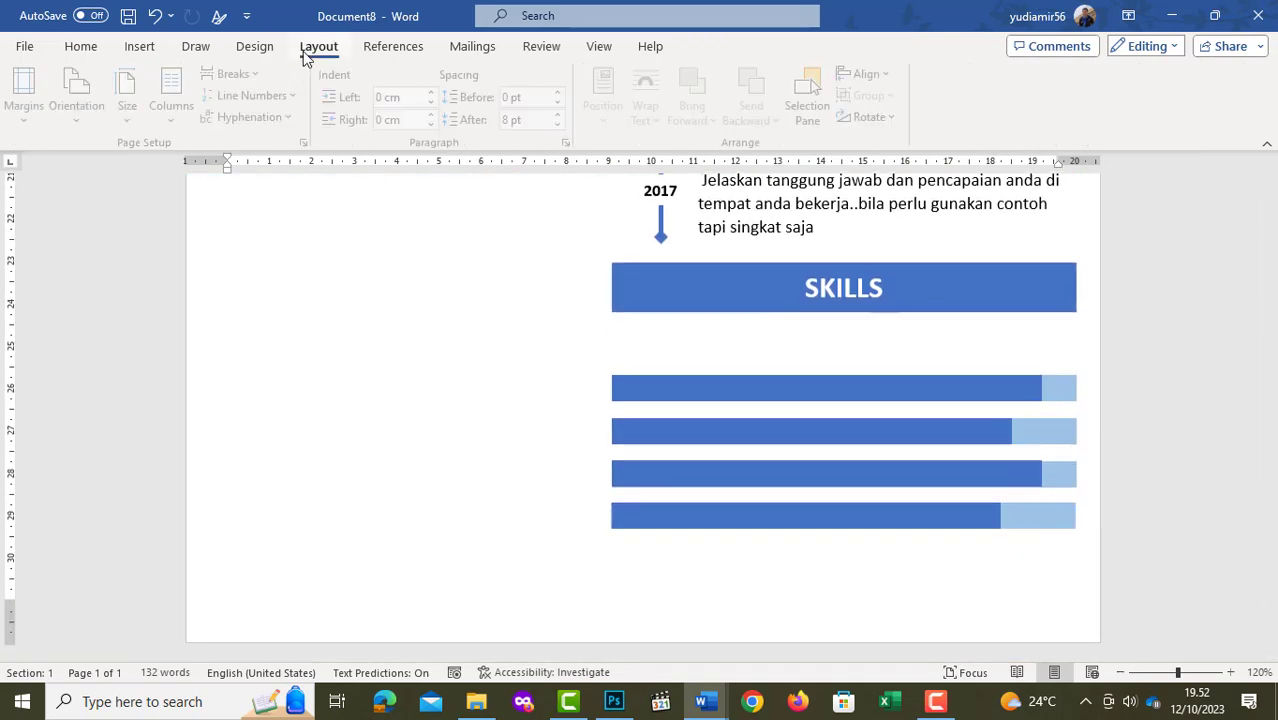
{"action": "left_click", "coordinate": [81, 47]}
{"action": "left_click", "coordinate": [936, 117]}
{"action": "left_click", "coordinate": [960, 168]}
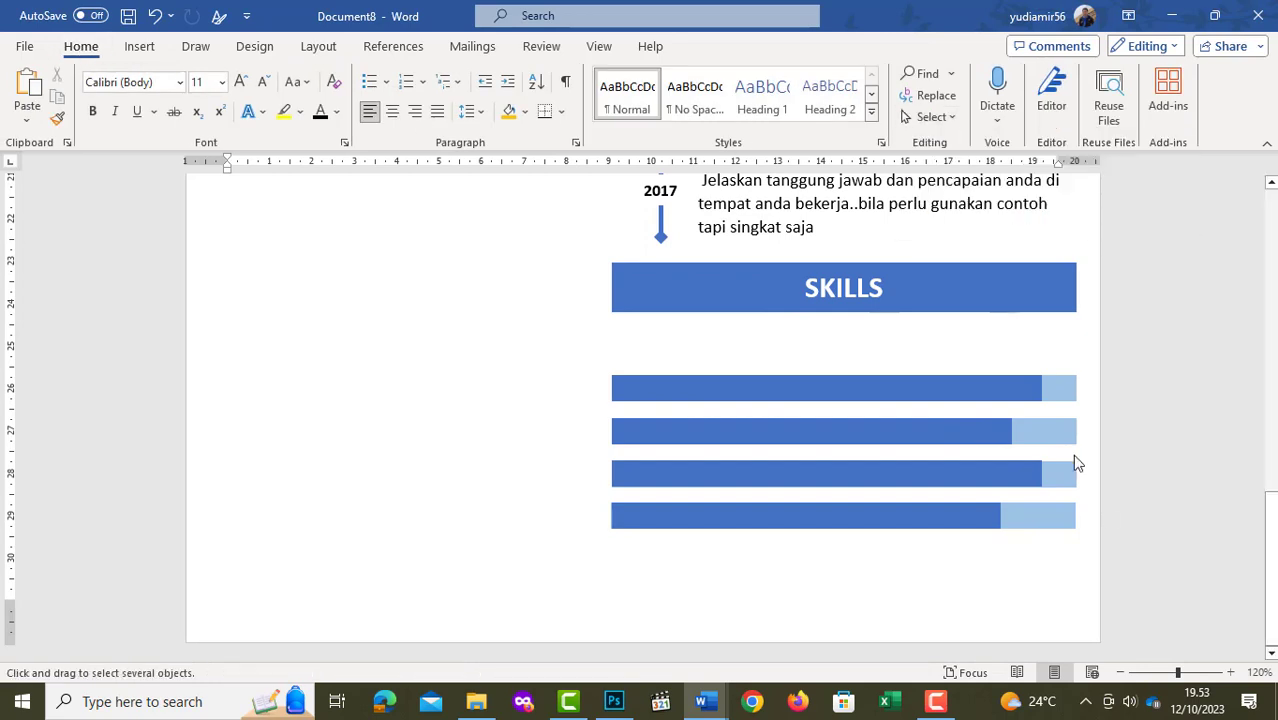
{"action": "left_click_drag", "start_coordinate": [564, 350], "coordinate": [1117, 551]}
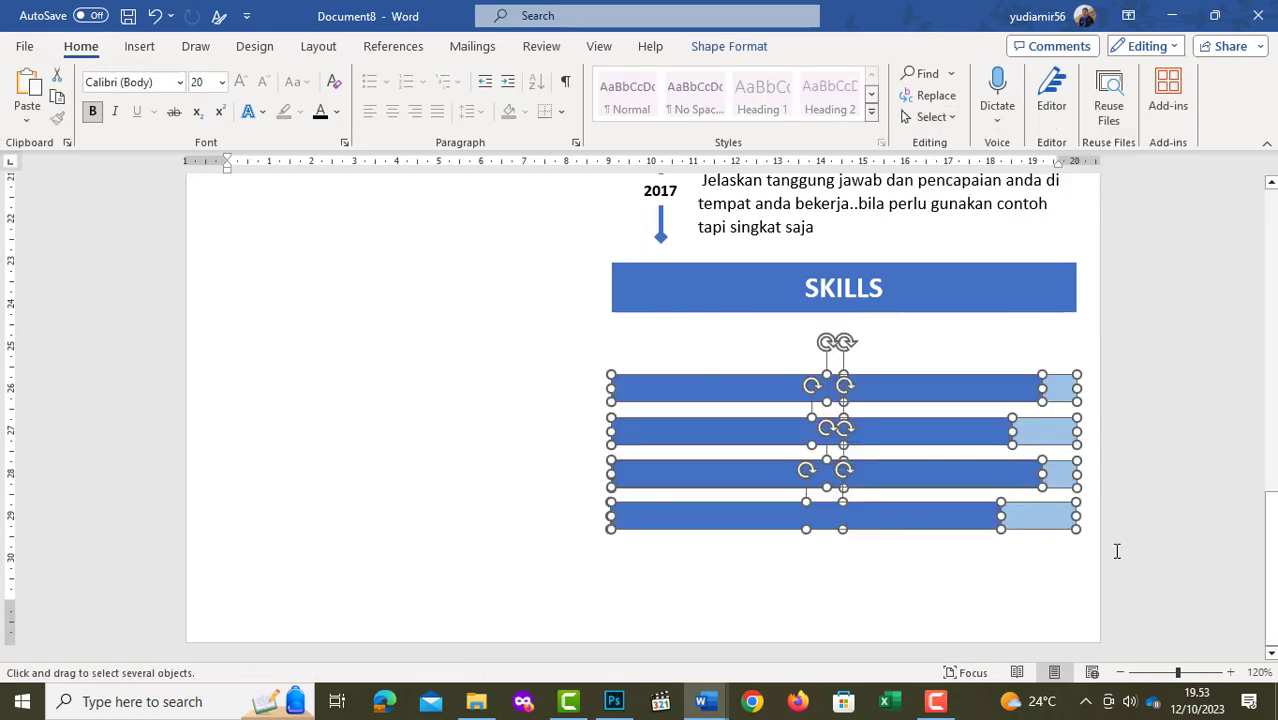
{"action": "left_click_drag", "start_coordinate": [614, 432], "coordinate": [734, 432]}
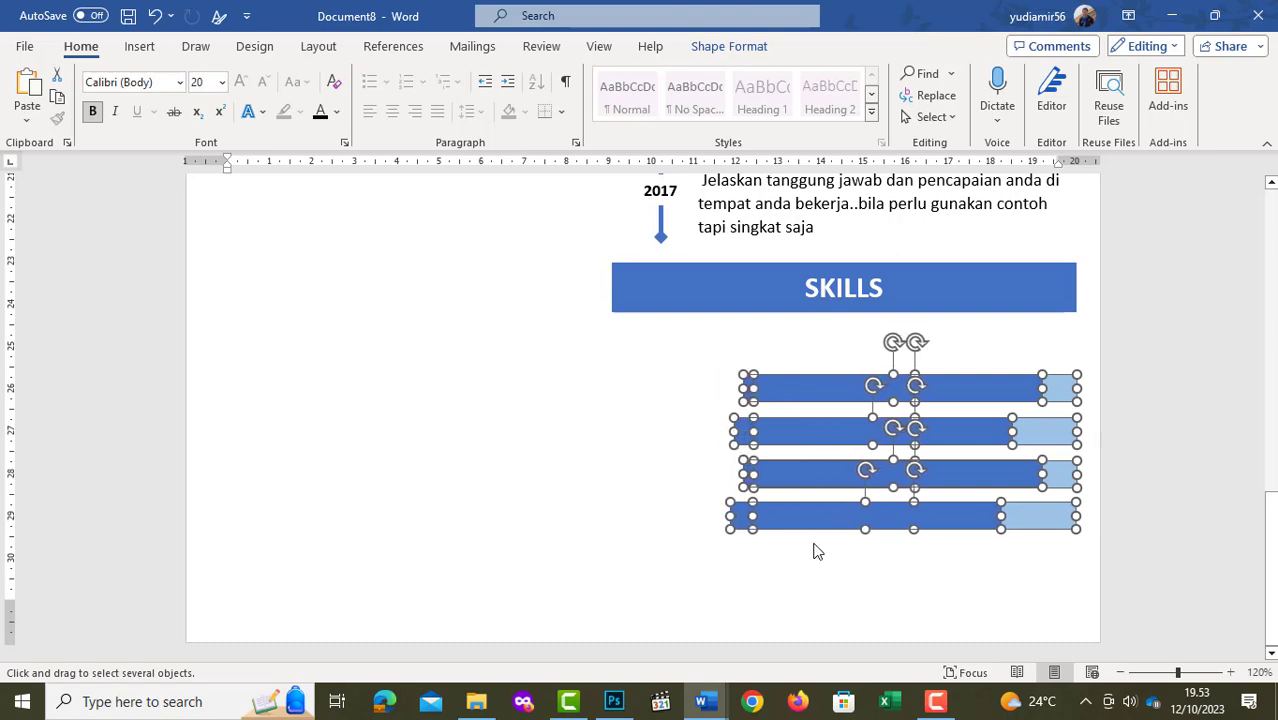
{"action": "left_click", "coordinate": [821, 583]}
Trim the second and fourth skill bars' left edges to line up with the other two.
{"action": "scroll", "coordinate": [843, 473], "scroll_direction": "up", "scroll_amount": 3, "text": "ctrl"}
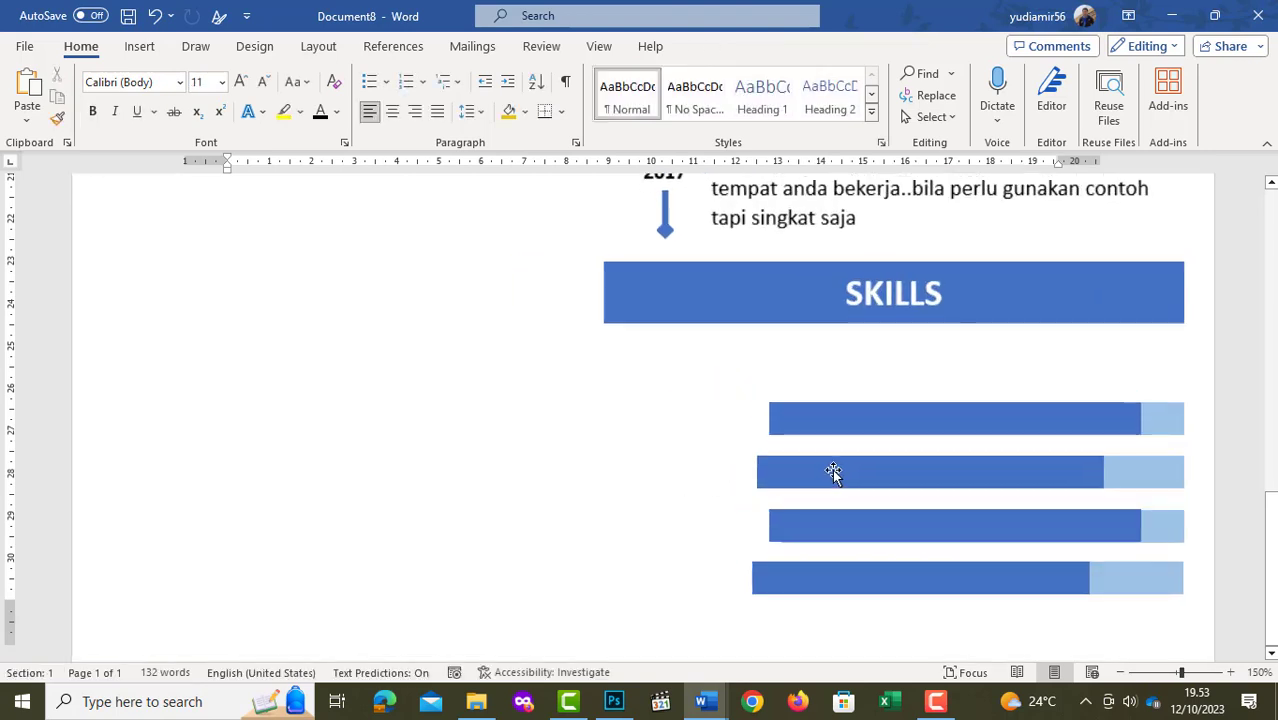
{"action": "left_click", "coordinate": [832, 471]}
{"action": "left_click_drag", "start_coordinate": [757, 473], "coordinate": [768, 473]}
{"action": "left_click", "coordinate": [760, 580]}
{"action": "left_click_drag", "start_coordinate": [753, 578], "coordinate": [769, 578]}
{"action": "left_click", "coordinate": [848, 630]}
{"action": "scroll", "coordinate": [850, 640], "scroll_direction": "up", "scroll_amount": 5}
{"action": "scroll", "coordinate": [850, 531], "scroll_direction": "down", "scroll_amount": 6}
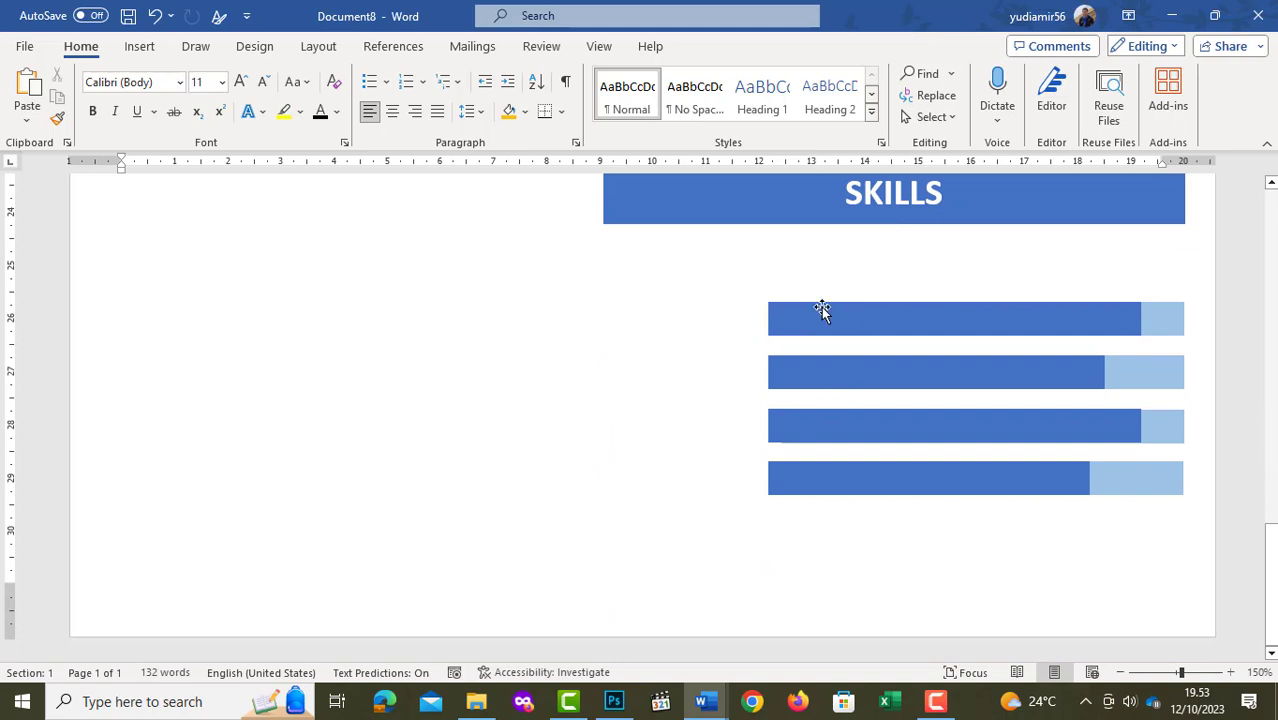
Add a transparent, no-fill 'Photoshop' text-box label beside the top skill bar.
{"action": "left_click", "coordinate": [143, 47]}
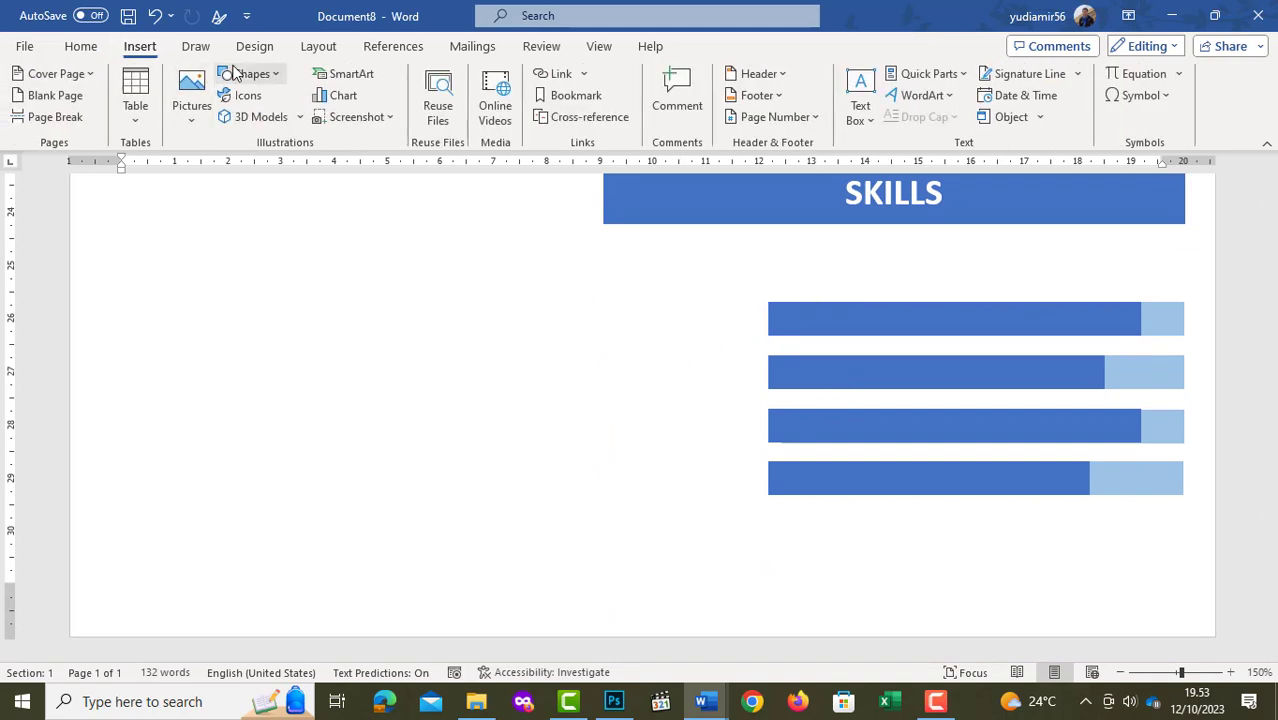
{"action": "left_click", "coordinate": [251, 73]}
{"action": "left_click", "coordinate": [234, 327]}
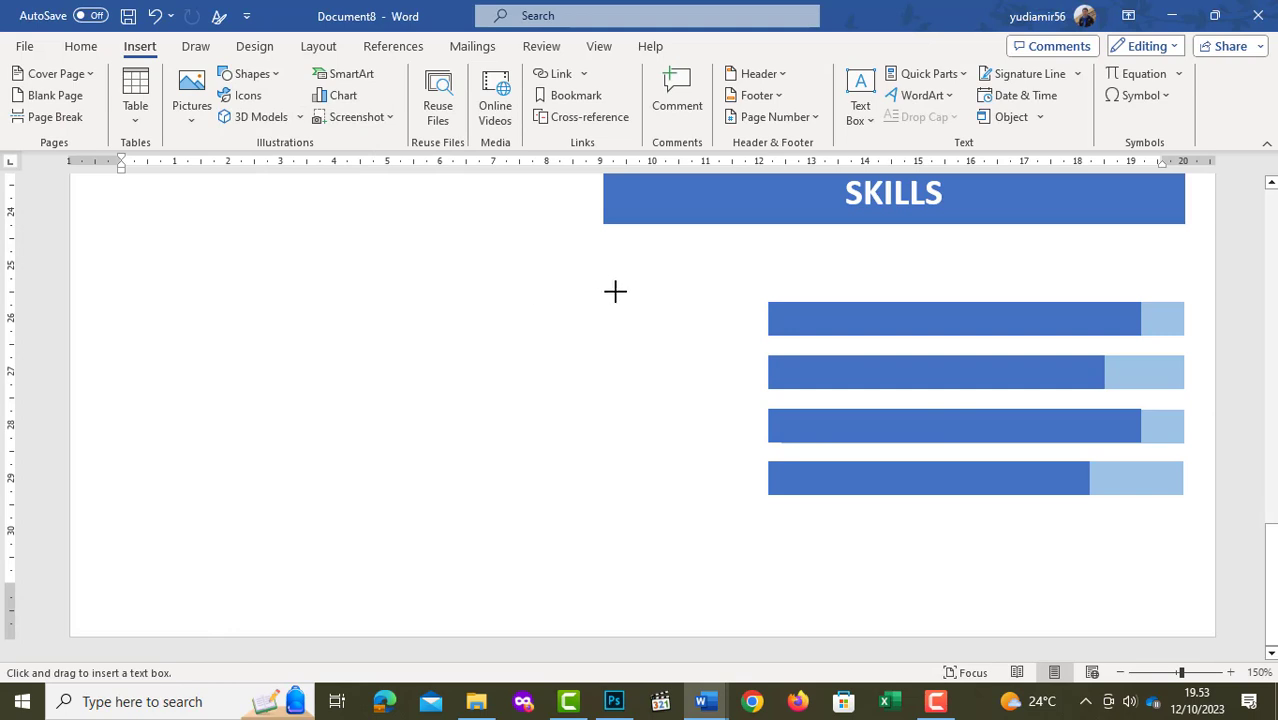
{"action": "left_click_drag", "start_coordinate": [615, 291], "coordinate": [733, 331]}
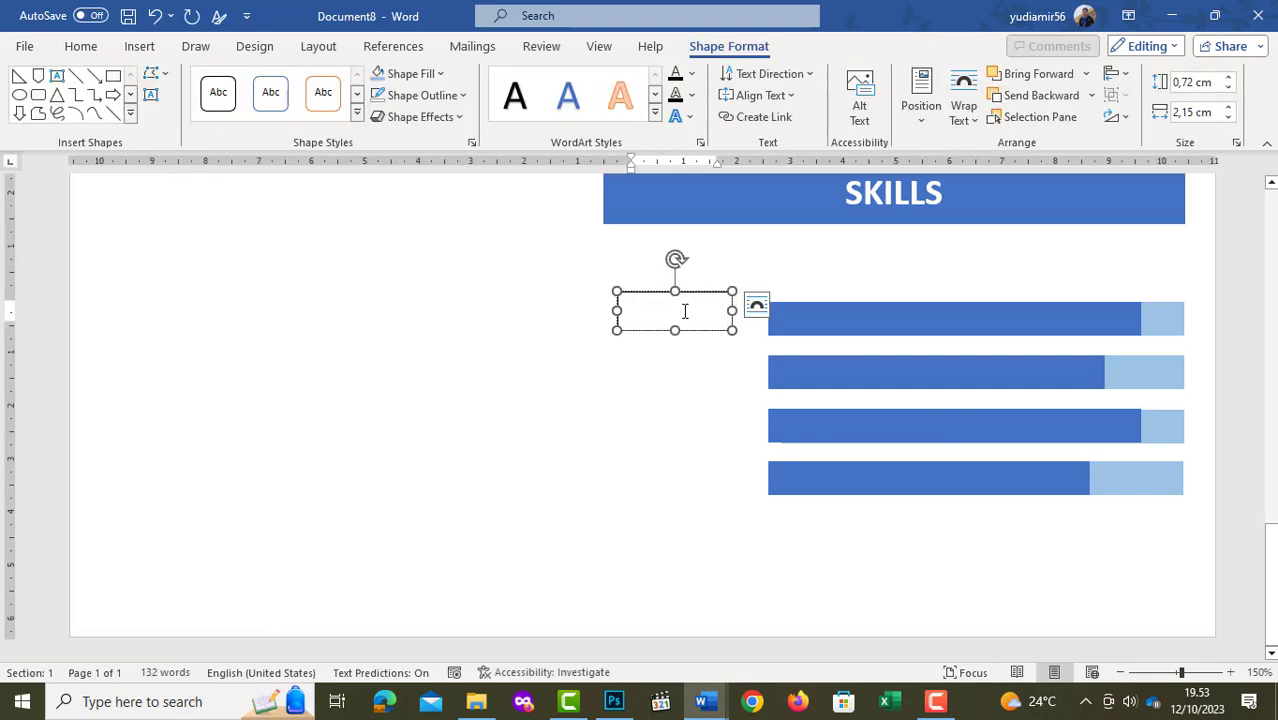
{"action": "type", "text": "Photosho"}
{"action": "left_click_drag", "start_coordinate": [735, 311], "coordinate": [773, 299]}
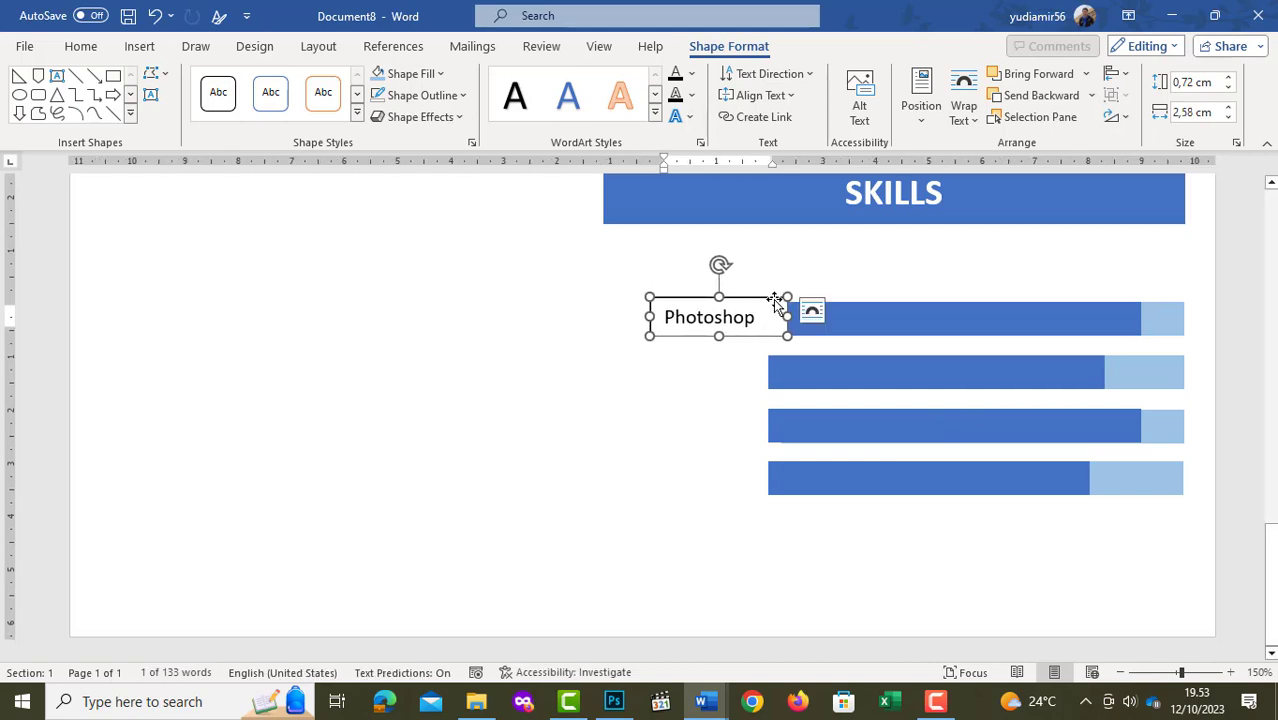
{"action": "left_click", "coordinate": [405, 73]}
{"action": "left_click", "coordinate": [450, 332]}
Copy the label down the bars and retype the copies as Illustrator, In Design and 3Dx Max.
{"action": "mouse_move", "coordinate": [754, 298]}
{"action": "left_mouse_down"}
{"action": "mouse_move", "coordinate": [754, 358]}
{"action": "mouse_move", "coordinate": [704, 426]}
{"action": "left_mouse_up"}
{"action": "double_click", "coordinate": [691, 372]}
{"action": "type", "text": "Illustrator"}
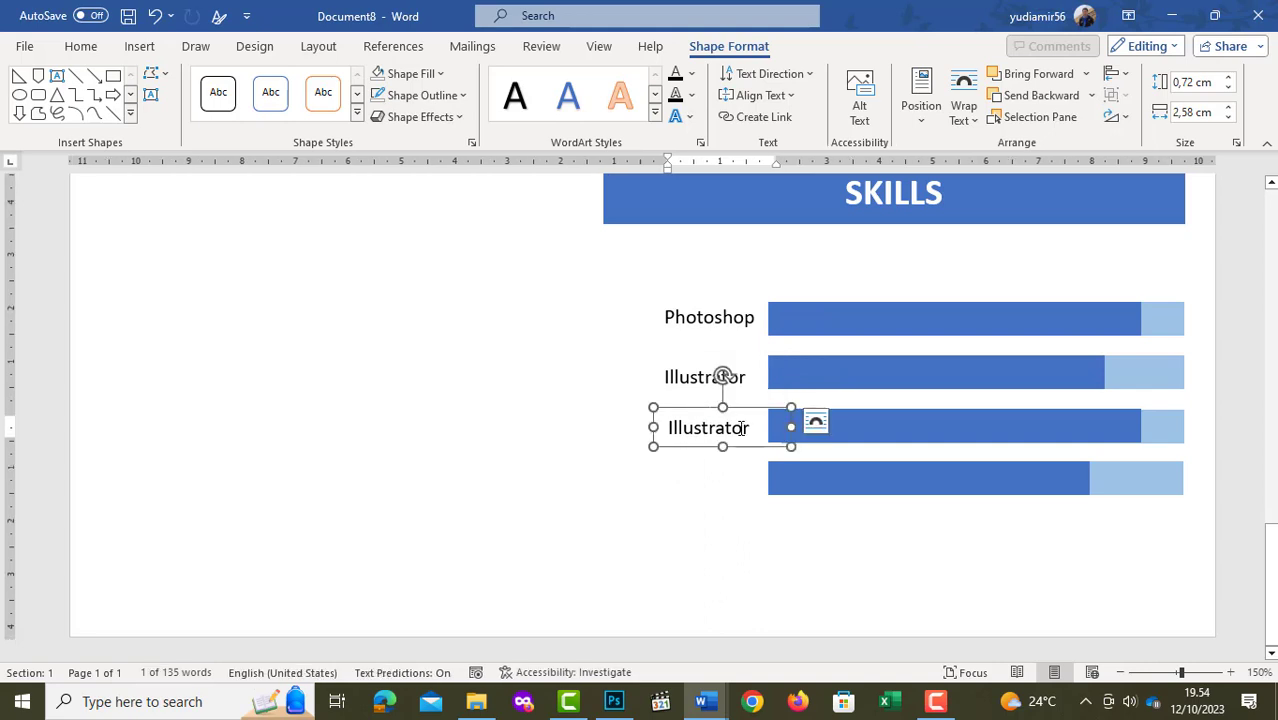
{"action": "double_click", "coordinate": [708, 428]}
{"action": "type", "text": "In Desi"}
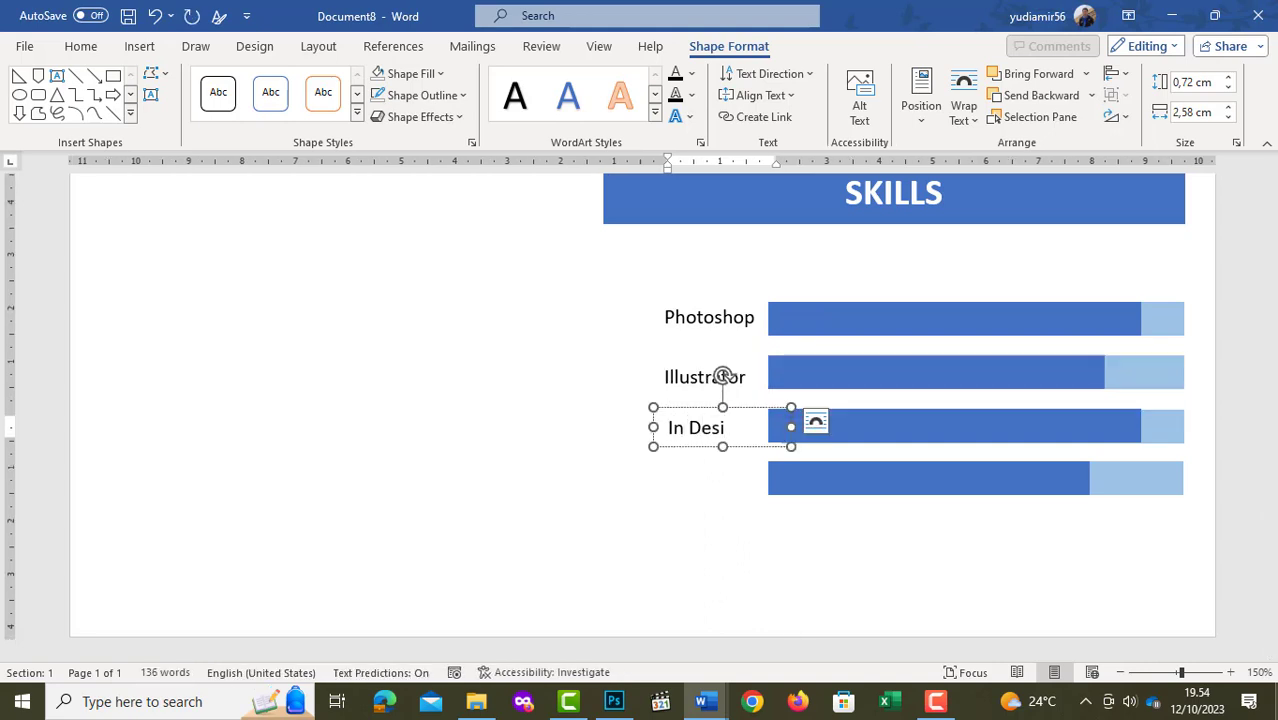
{"action": "type", "text": "gn"}
{"action": "mouse_move", "coordinate": [742, 410]}
{"action": "left_mouse_down"}
{"action": "mouse_move", "coordinate": [738, 465]}
{"action": "mouse_move", "coordinate": [634, 482]}
{"action": "left_mouse_up"}
{"action": "type", "text": "3D x"}
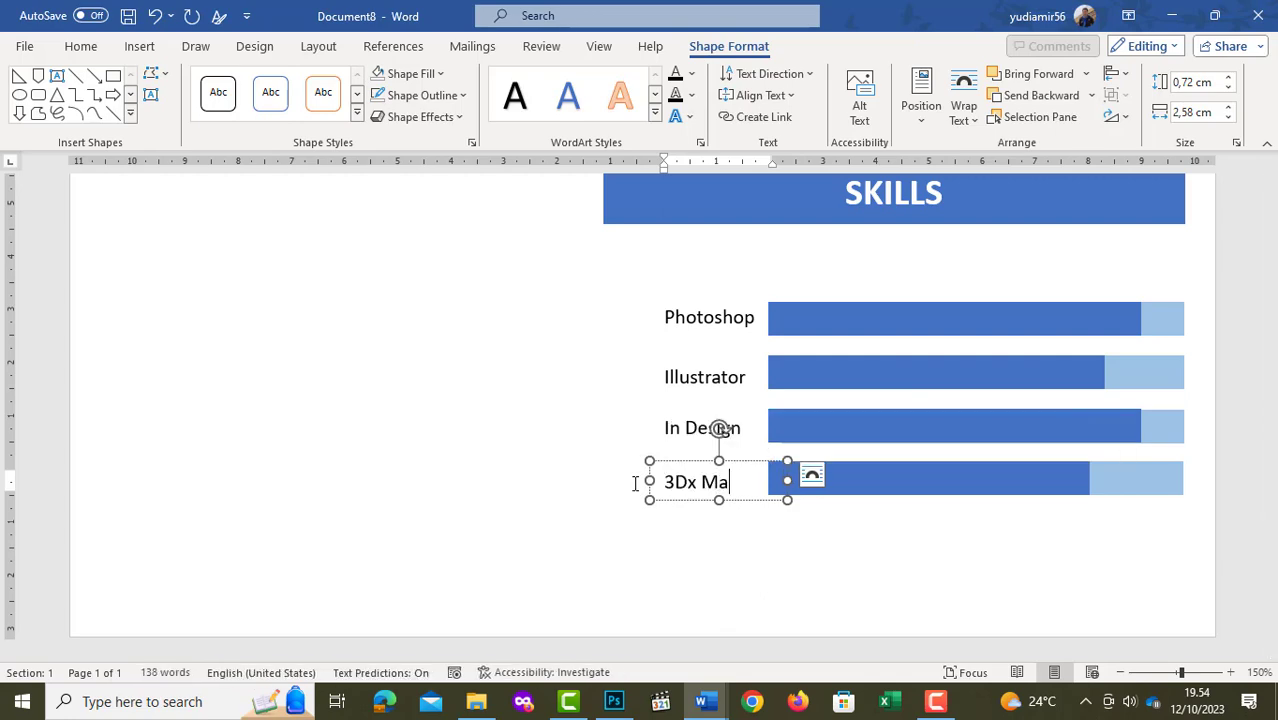
{"action": "type", "text": "x"}
{"action": "left_click", "coordinate": [807, 277]}
{"action": "scroll", "coordinate": [807, 277], "scroll_direction": "down", "scroll_amount": 6}
{"action": "scroll", "coordinate": [790, 408], "scroll_direction": "down", "scroll_amount": 3}
Make the Photoshop, Illustrator and In Design skill labels bold.
{"action": "left_click_drag", "start_coordinate": [710, 513], "coordinate": [667, 516]}
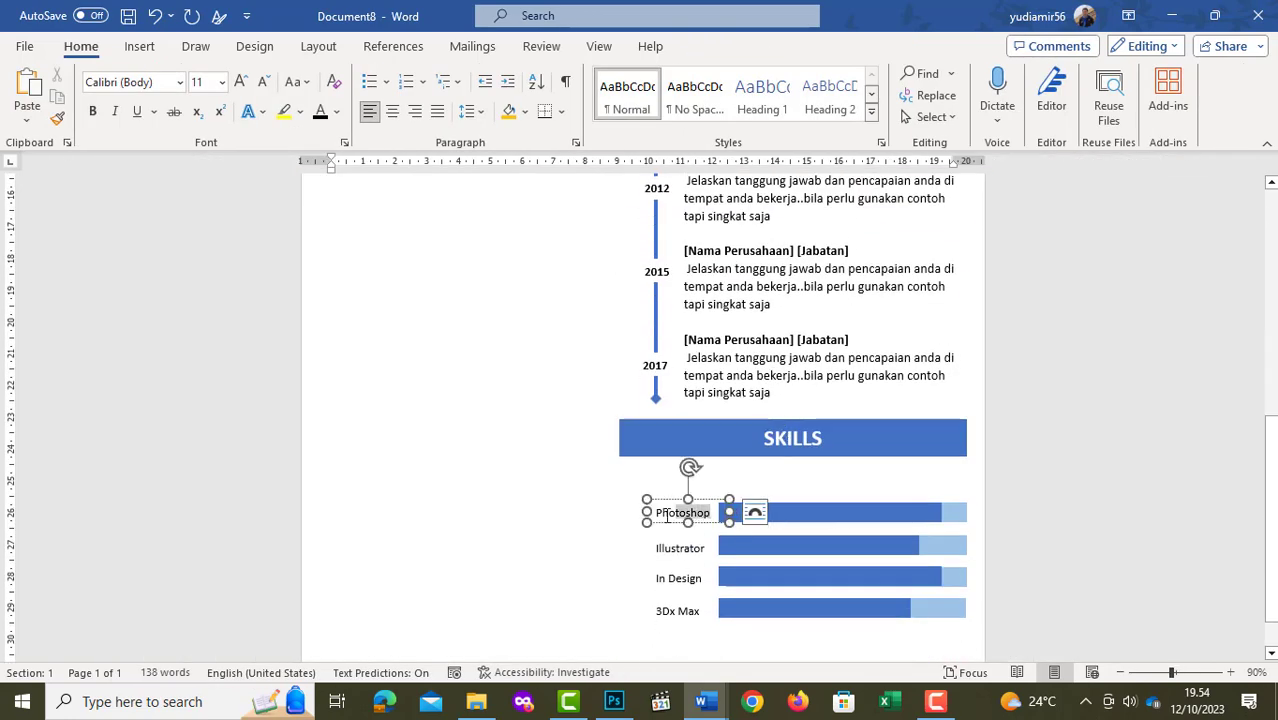
{"action": "key", "text": "ctrl+b"}
{"action": "triple_click", "coordinate": [680, 548]}
{"action": "key", "text": "ctrl+b"}
{"action": "triple_click", "coordinate": [678, 578]}
{"action": "key", "text": "ctrl+b"}
{"action": "triple_click", "coordinate": [678, 610]}
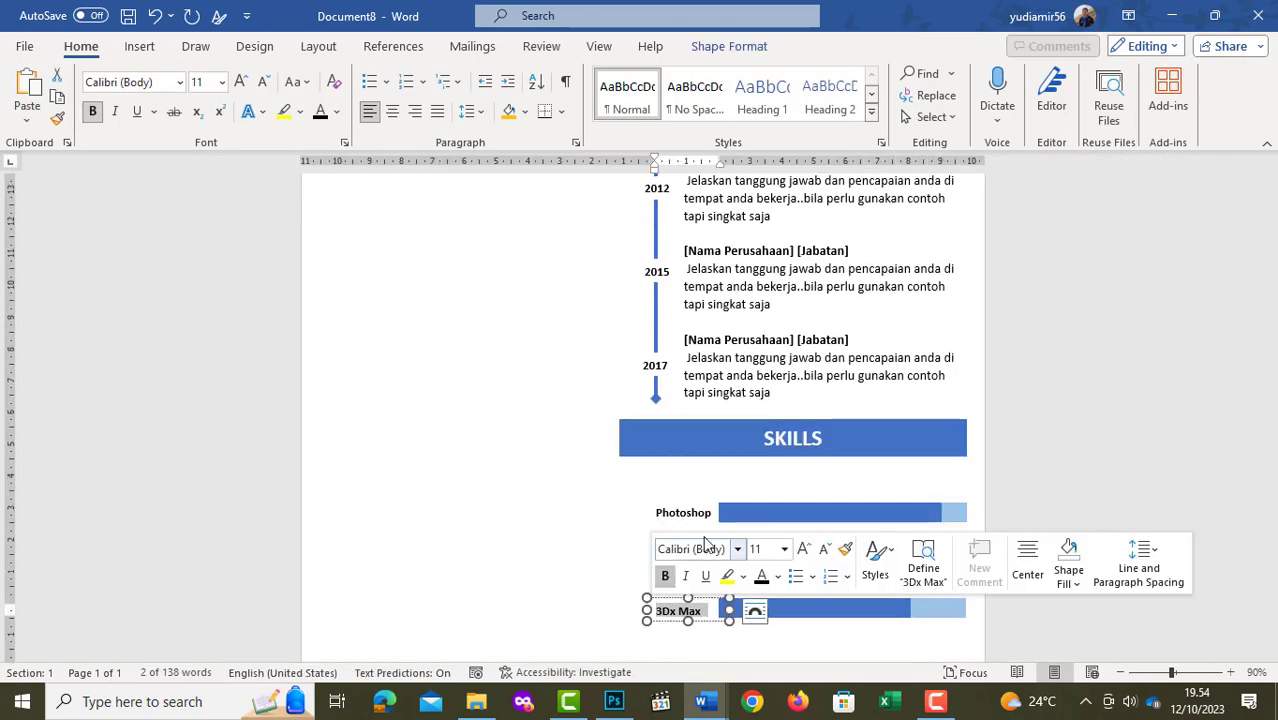
{"action": "scroll", "coordinate": [756, 511], "scroll_direction": "up", "scroll_amount": 3, "text": "ctrl"}
Left-align the Illustrator, In Design and 3Dx Max labels.
{"action": "left_click", "coordinate": [665, 395]}
{"action": "left_click", "coordinate": [677, 435]}
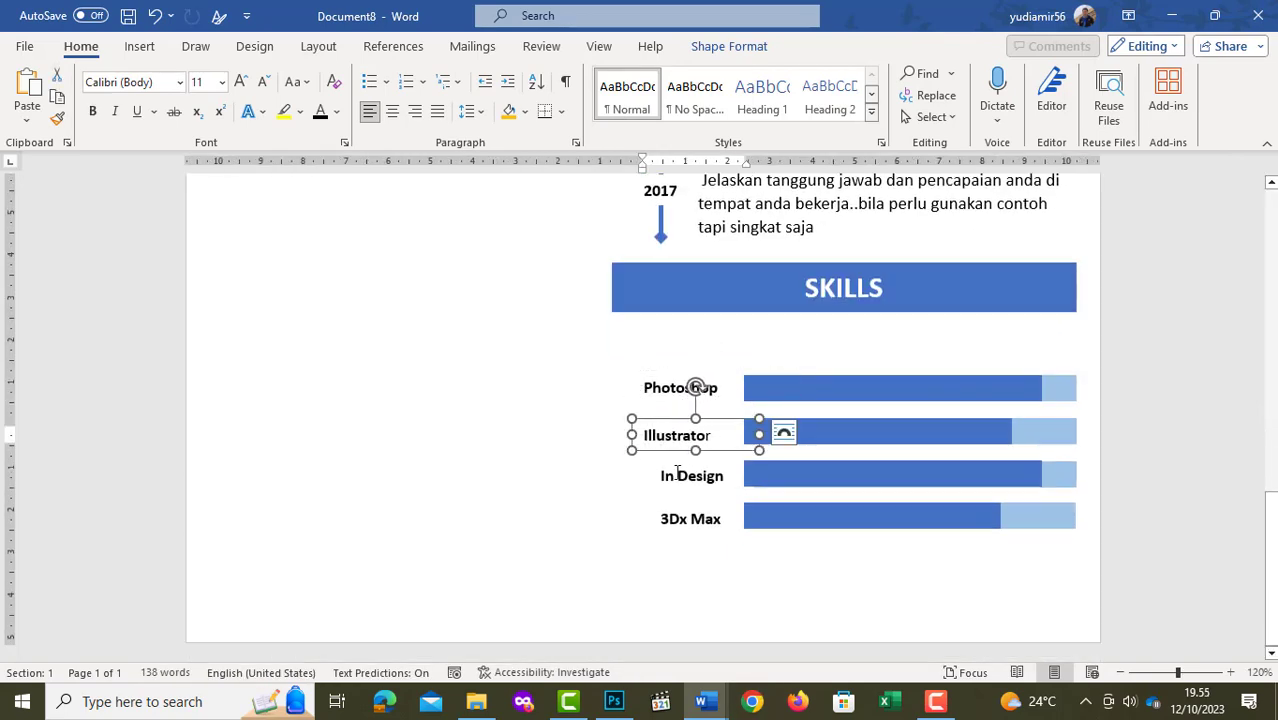
{"action": "left_click", "coordinate": [678, 475]}
{"action": "key", "text": "ctrl+l"}
{"action": "left_click", "coordinate": [690, 518]}
{"action": "key", "text": "ctrl+l"}
Enlarge the Photoshop, Illustrator, In Design and 3Dx Max labels to 12 pt.
{"action": "triple_click", "coordinate": [637, 390]}
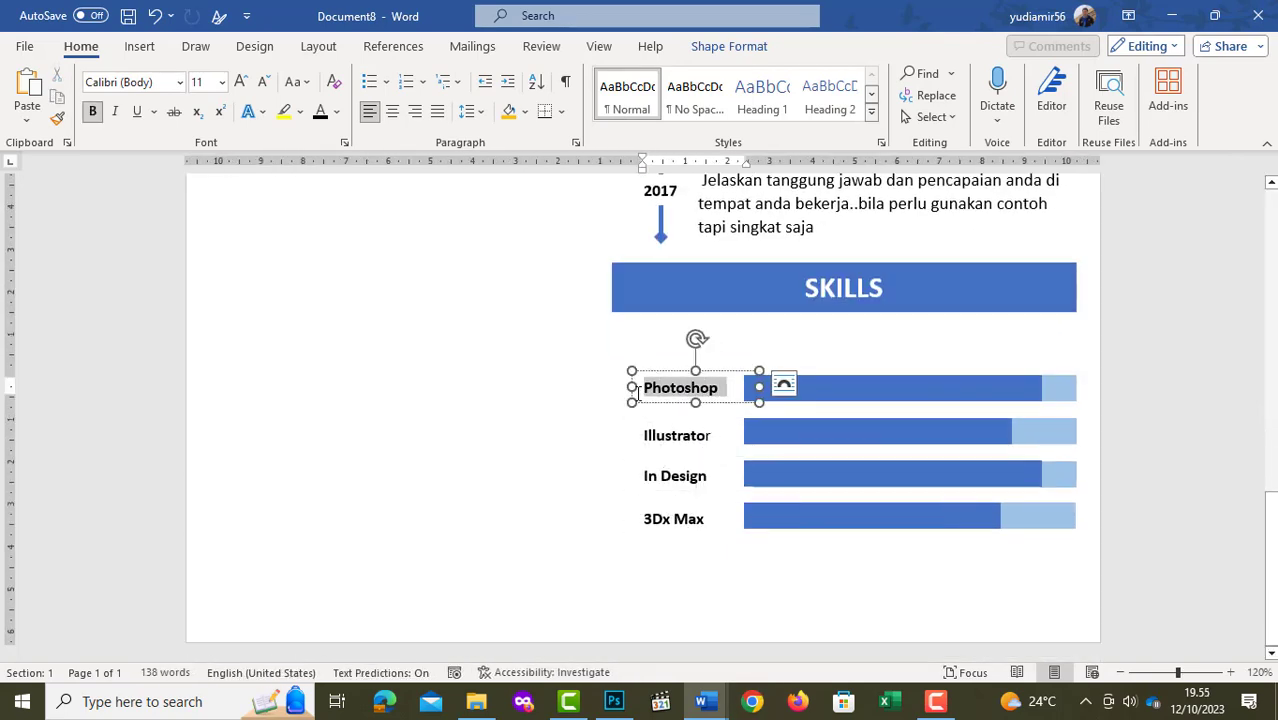
{"action": "key", "text": "ctrl+bracketright"}
{"action": "triple_click", "coordinate": [662, 437]}
{"action": "key", "text": "ctrl+bracketright"}
{"action": "triple_click", "coordinate": [648, 477]}
{"action": "key", "text": "ctrl+bracketright"}
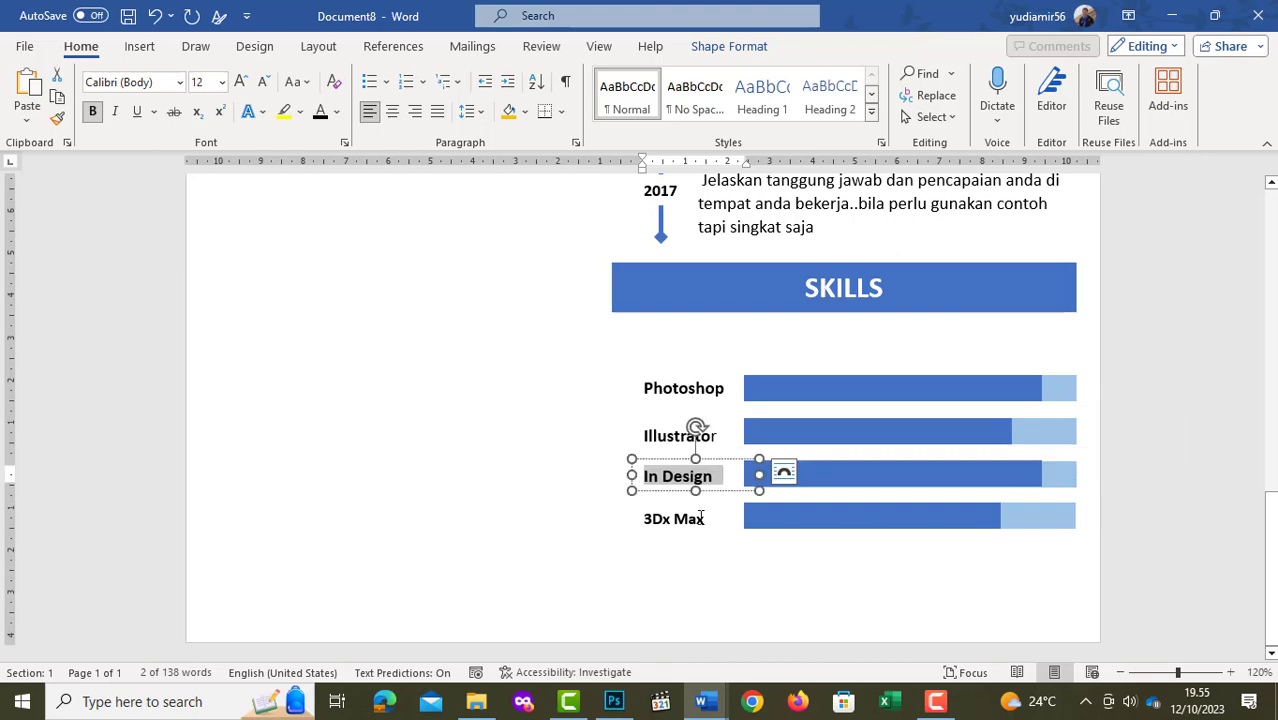
{"action": "triple_click", "coordinate": [690, 518]}
{"action": "scroll", "coordinate": [700, 516], "scroll_direction": "down", "scroll_amount": 8, "text": "ctrl"}
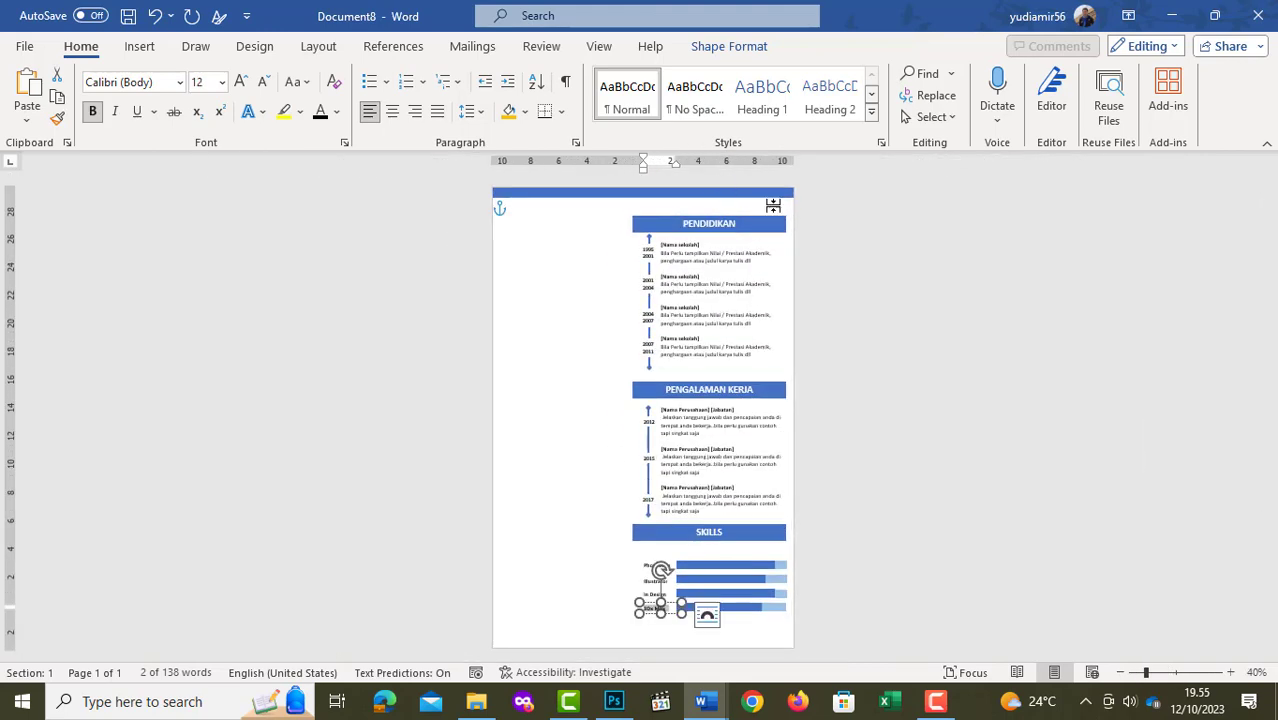
{"action": "scroll", "coordinate": [773, 205], "scroll_direction": "up", "scroll_amount": 2, "text": "ctrl"}
Marquee-select the skill bars and labels together using Select Objects.
{"action": "left_click", "coordinate": [929, 116]}
{"action": "left_click", "coordinate": [941, 162]}
{"action": "left_click_drag", "start_coordinate": [586, 500], "coordinate": [893, 622]}
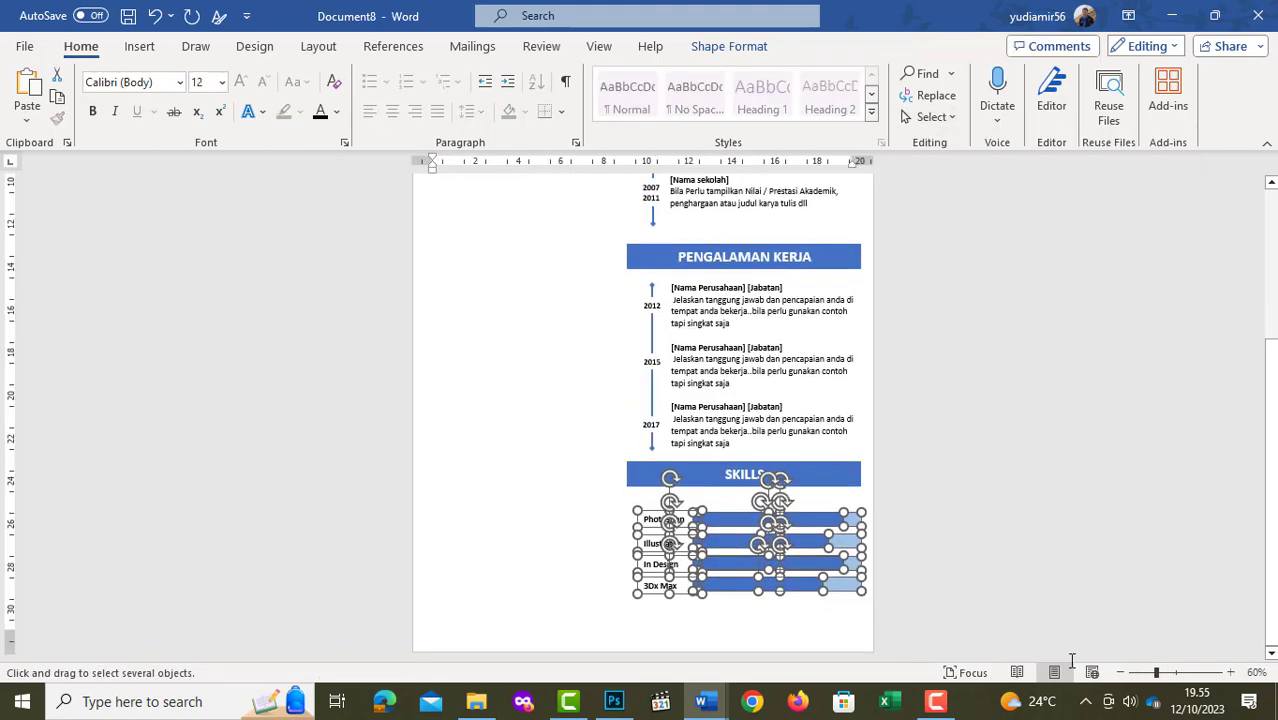
{"action": "left_click", "coordinate": [838, 405]}
{"action": "scroll", "coordinate": [838, 405], "scroll_direction": "up", "scroll_amount": 3}
{"action": "left_click", "coordinate": [139, 46]}
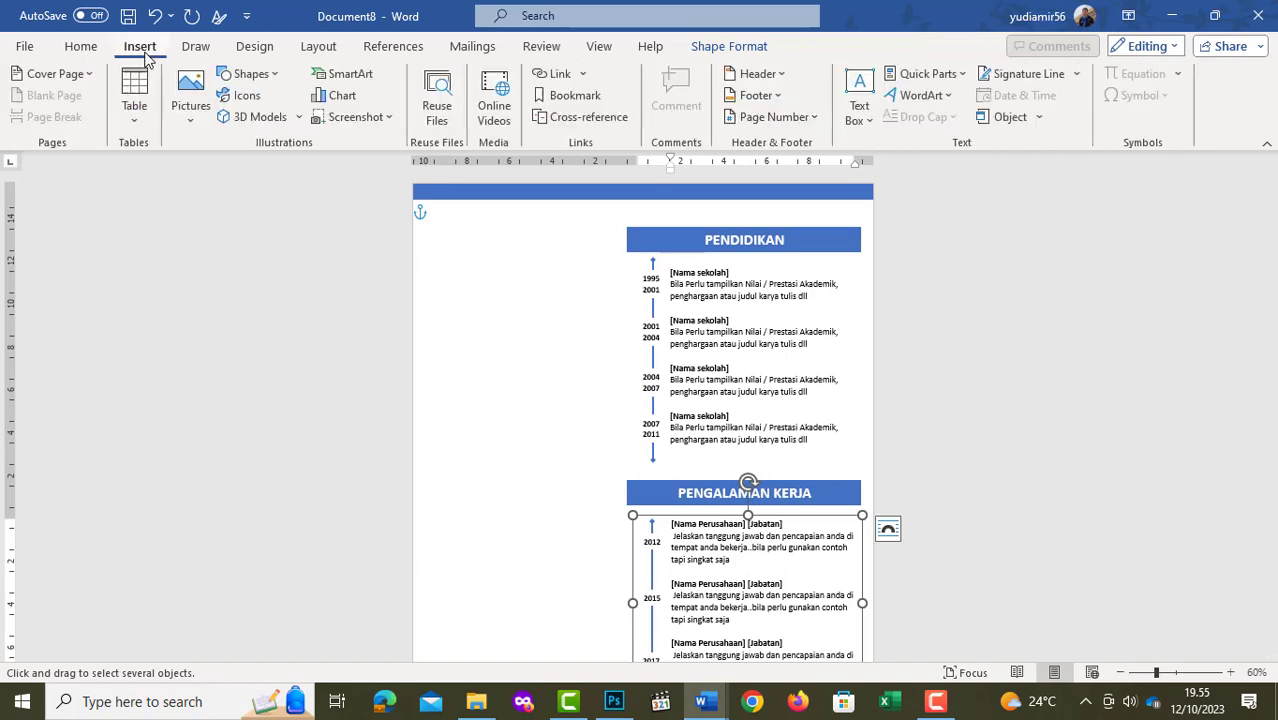
Draw a small triangle under the PENDIDIKAN banner's left end and rotate it.
{"action": "left_click", "coordinate": [251, 78]}
{"action": "left_click", "coordinate": [279, 308]}
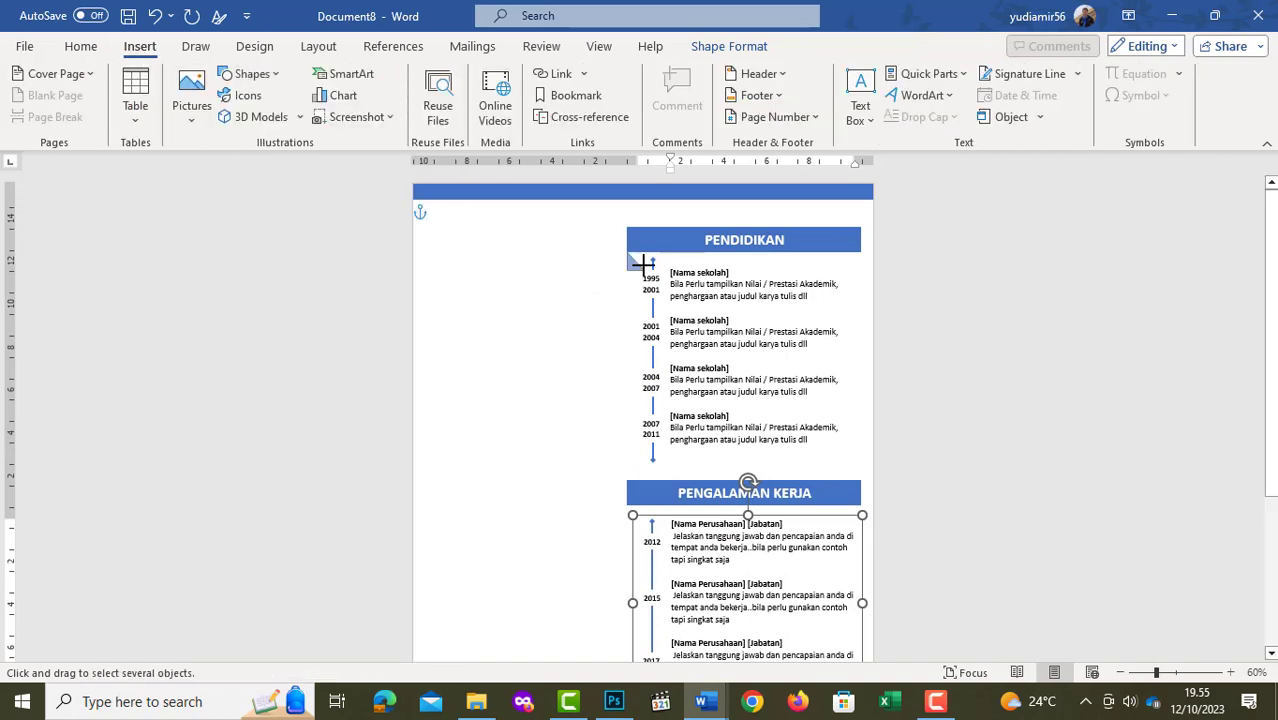
{"action": "left_click_drag", "start_coordinate": [642, 262], "coordinate": [646, 270]}
{"action": "scroll", "coordinate": [640, 280], "scroll_direction": "up", "scroll_amount": 5}
{"action": "scroll", "coordinate": [630, 300], "scroll_direction": "up", "scroll_amount": 4}
{"action": "scroll", "coordinate": [625, 316], "scroll_direction": "up", "scroll_amount": 3}
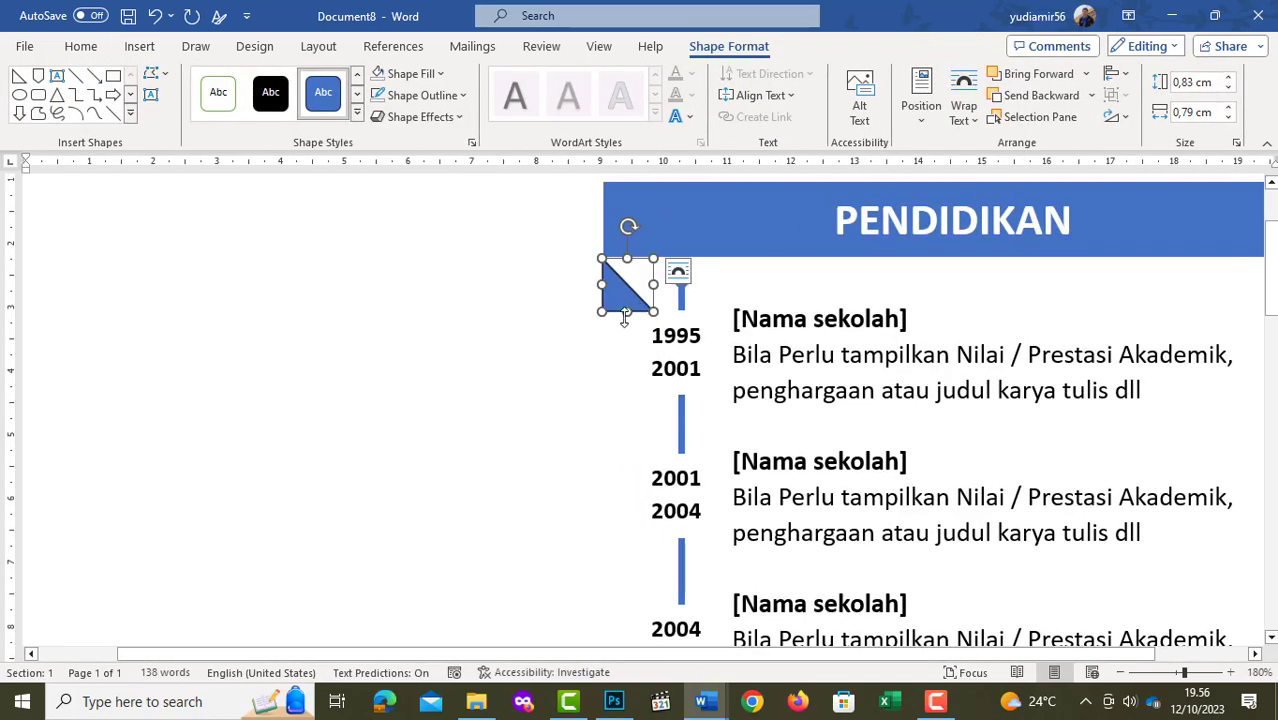
{"action": "mouse_move", "coordinate": [628, 226]}
{"action": "left_mouse_down"}
{"action": "mouse_move", "coordinate": [577, 279]}
{"action": "mouse_move", "coordinate": [679, 303]}
{"action": "left_mouse_up"}
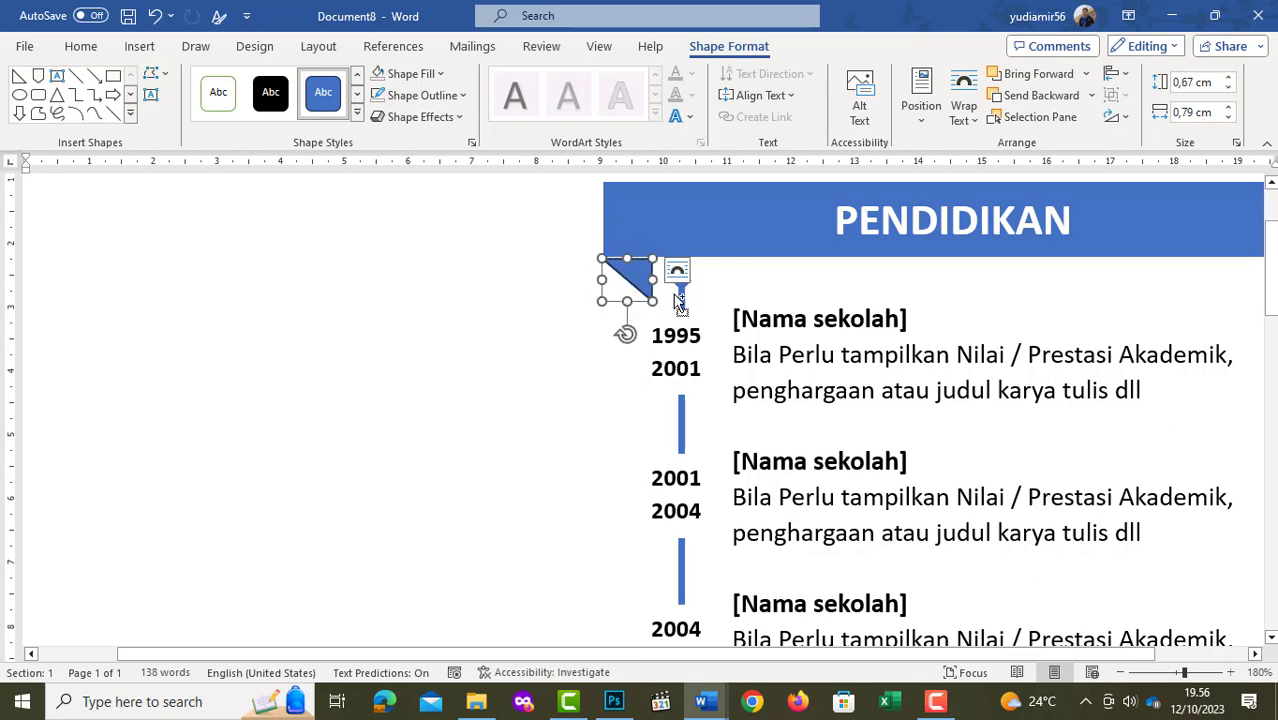
Shorten the triangle to about 0.36 cm and fill it light blue.
{"action": "scroll", "coordinate": [681, 305], "scroll_direction": "up", "scroll_amount": 11}
{"action": "scroll", "coordinate": [679, 303], "scroll_direction": "up", "scroll_amount": 5}
{"action": "left_click", "coordinate": [672, 285]}
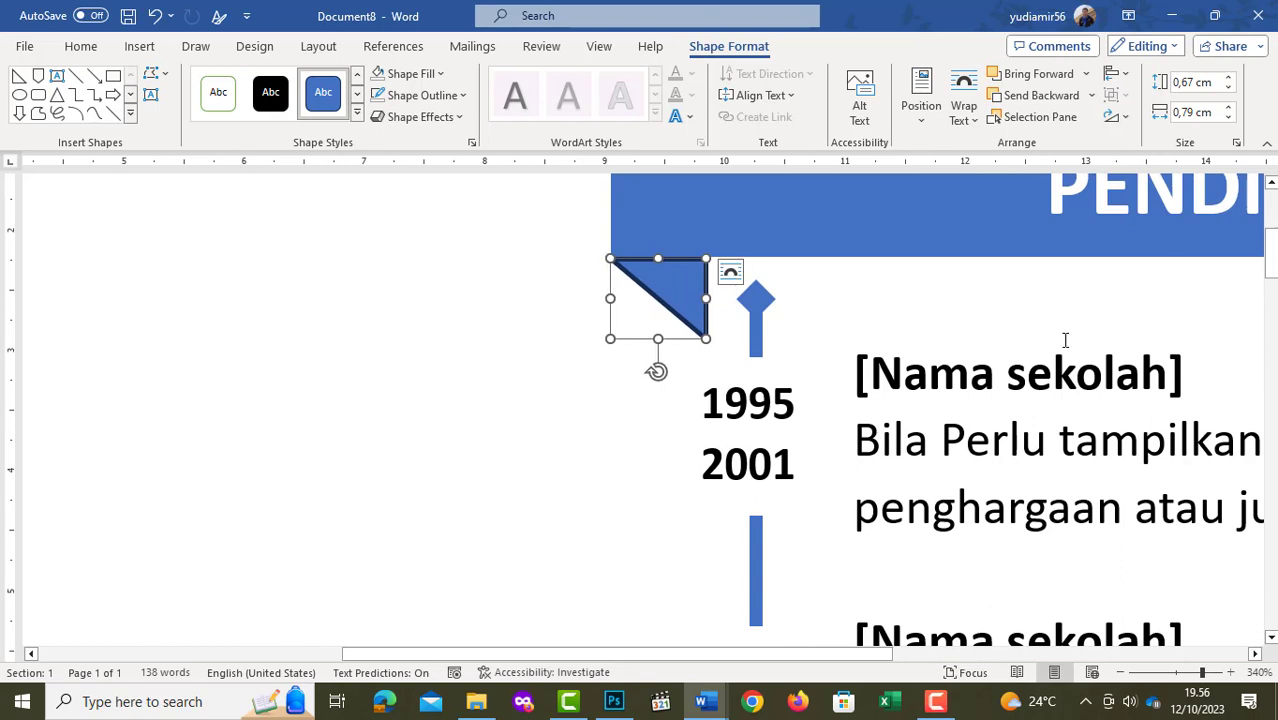
{"action": "left_click_drag", "start_coordinate": [707, 337], "coordinate": [707, 299]}
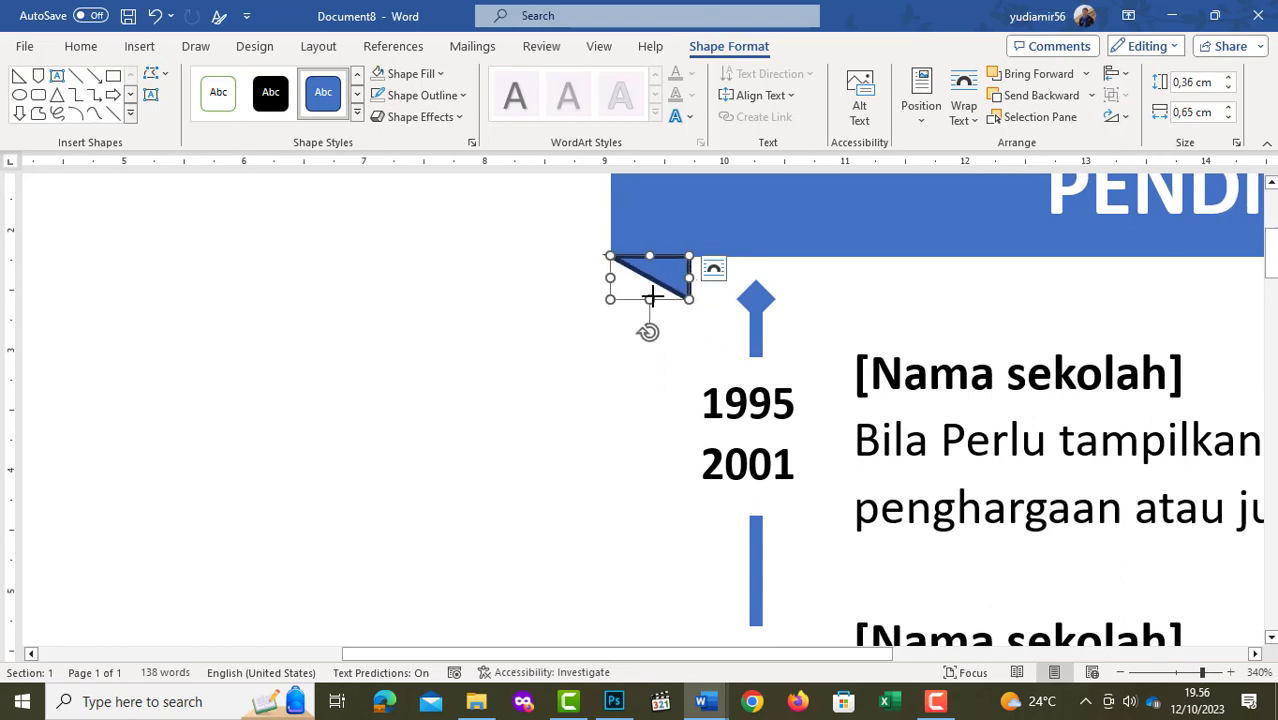
{"action": "left_click", "coordinate": [438, 74]}
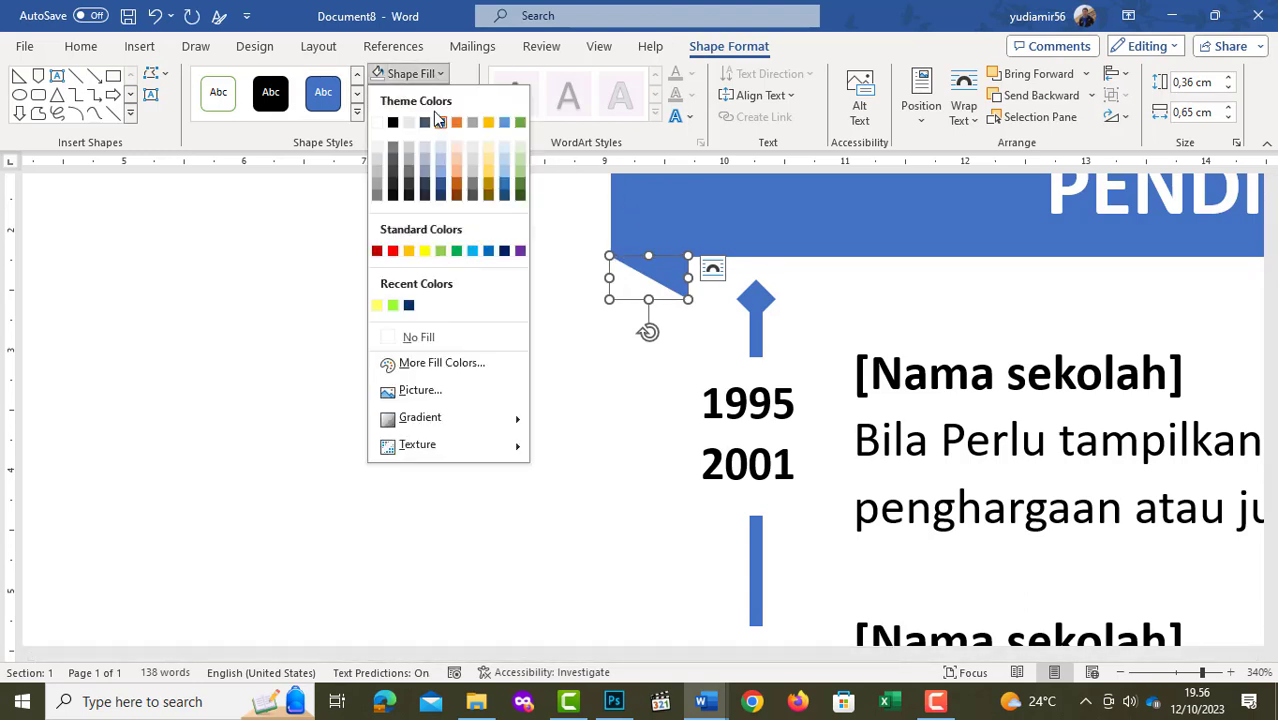
{"action": "left_click", "coordinate": [441, 174]}
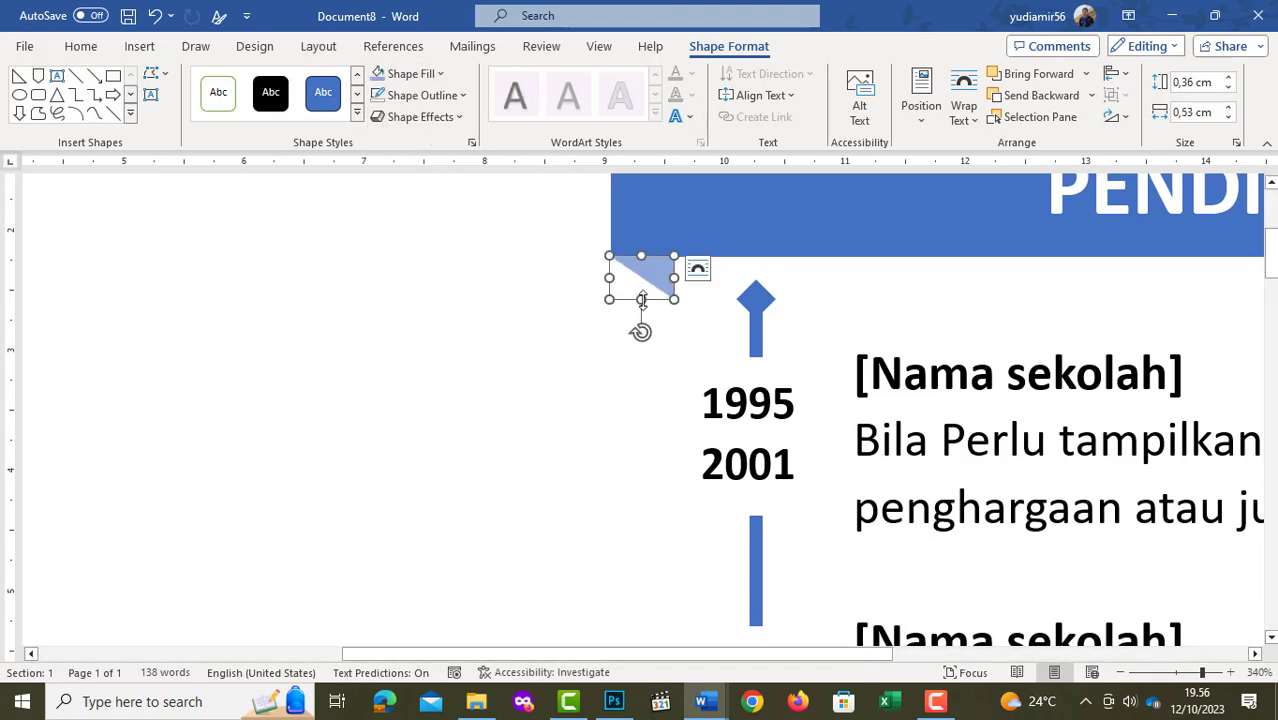
{"action": "scroll", "coordinate": [662, 350], "scroll_direction": "down", "scroll_amount": 8}
Move the triangle copy under the left end of the PENGALAMAN KERJA banner.
{"action": "scroll", "coordinate": [662, 350], "scroll_direction": "down", "scroll_amount": 2}
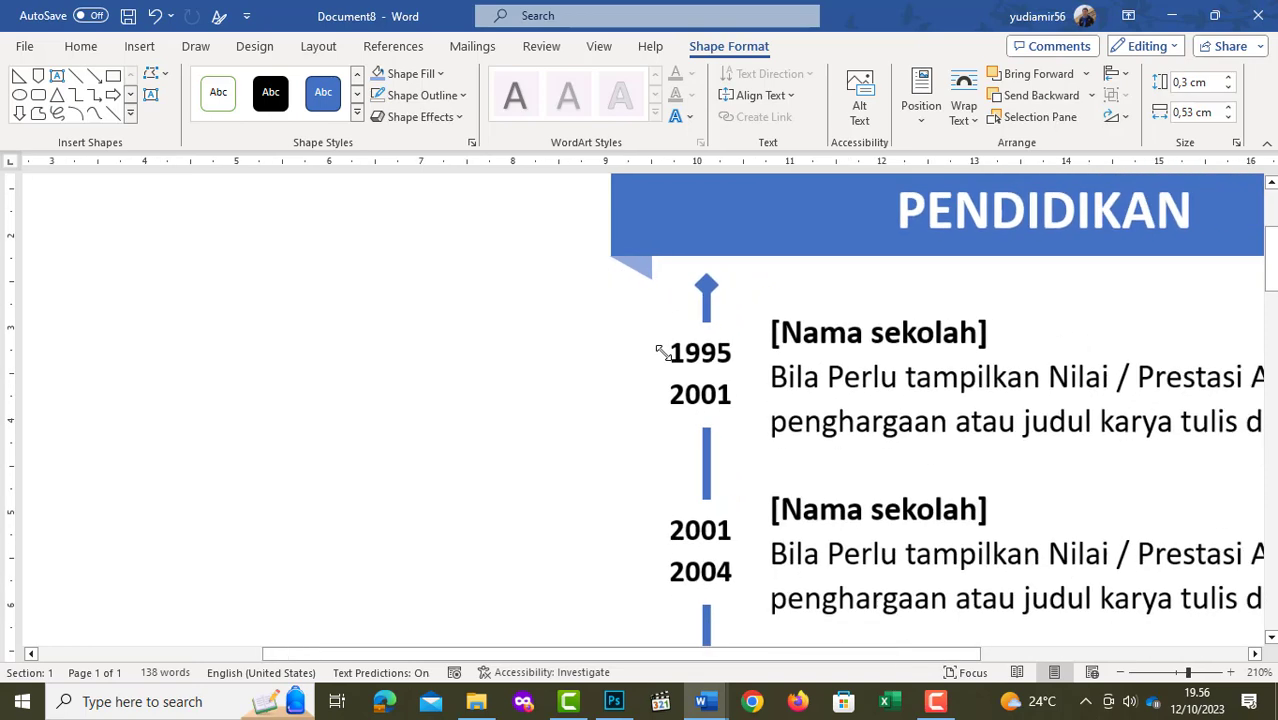
{"action": "scroll", "coordinate": [662, 350], "scroll_direction": "down", "scroll_amount": 6}
{"action": "scroll", "coordinate": [660, 312], "scroll_direction": "down", "scroll_amount": 2}
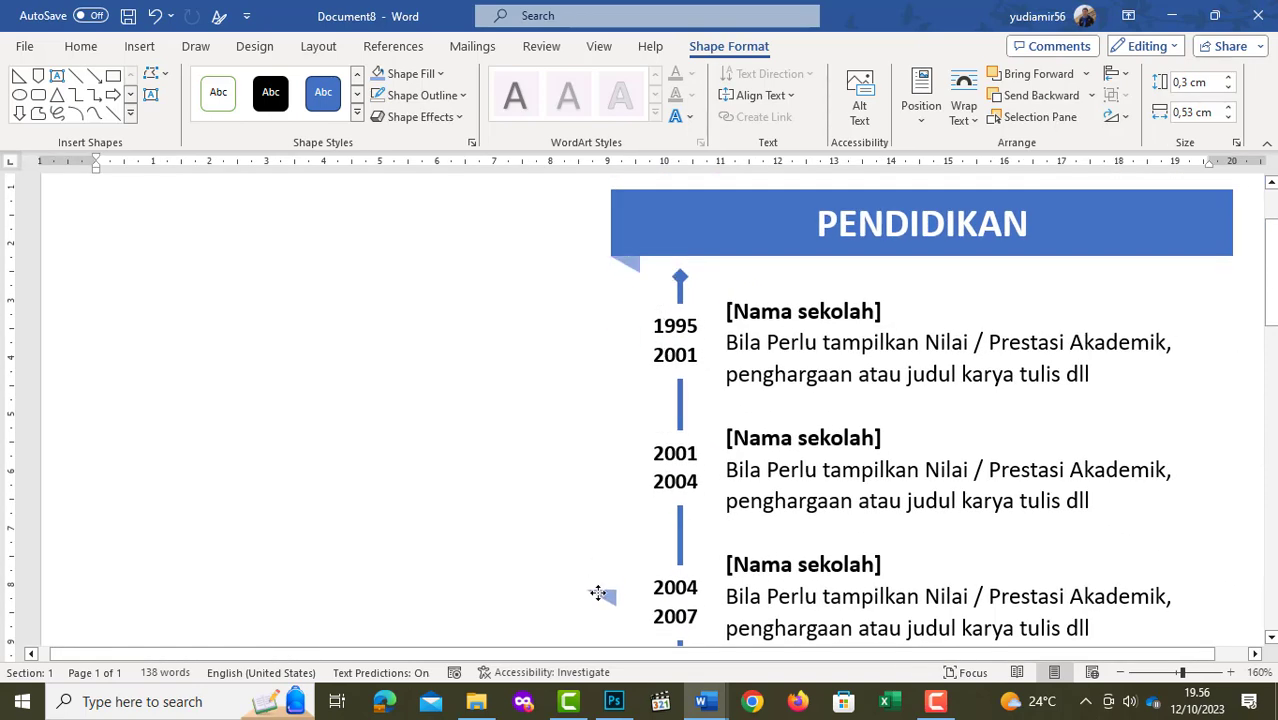
{"action": "scroll", "coordinate": [598, 594], "scroll_direction": "down", "scroll_amount": 4}
{"action": "left_click_drag", "start_coordinate": [607, 256], "coordinate": [628, 600]}
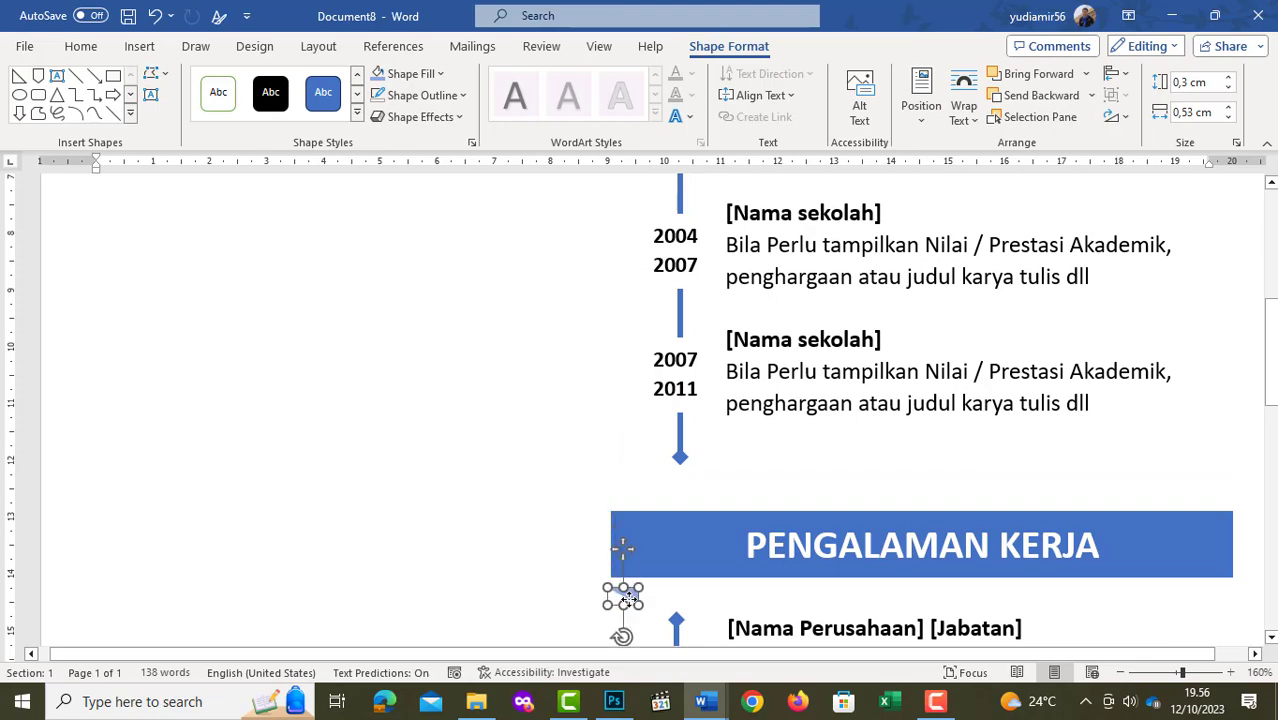
{"action": "scroll", "coordinate": [622, 548], "scroll_direction": "up", "scroll_amount": 7}
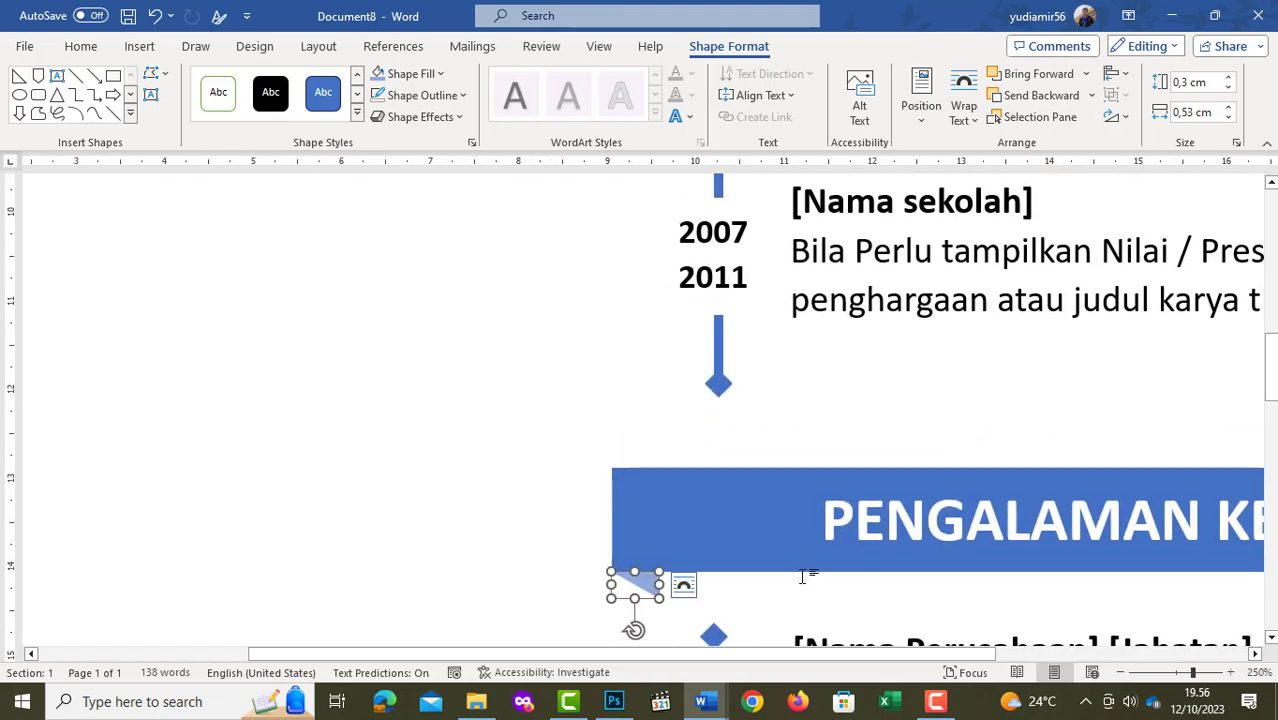
{"action": "left_click", "coordinate": [729, 586]}
Check the triangle placed under the SKILLS banner and deselect it.
{"action": "scroll", "coordinate": [729, 586], "scroll_direction": "down", "scroll_amount": 15}
{"action": "scroll", "coordinate": [729, 586], "scroll_direction": "down", "scroll_amount": 3}
{"action": "scroll", "coordinate": [628, 430], "scroll_direction": "up", "scroll_amount": 3}
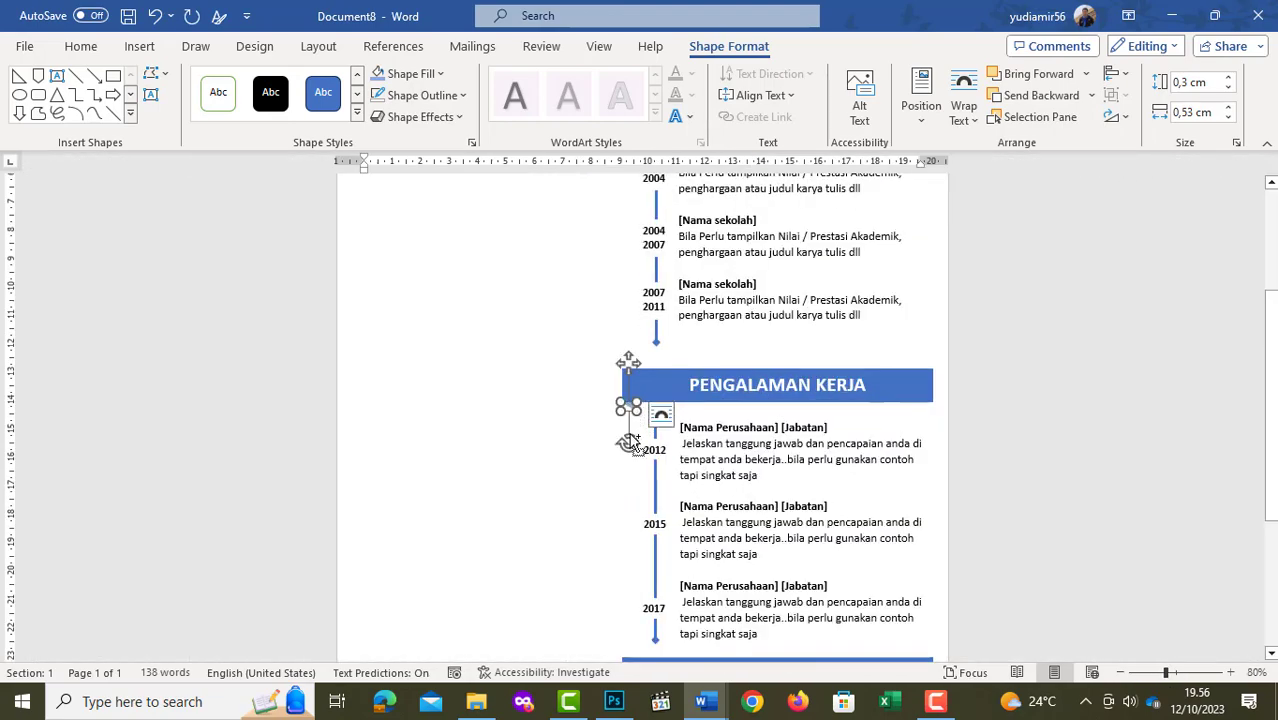
{"action": "scroll", "coordinate": [624, 597], "scroll_direction": "down", "scroll_amount": 2}
{"action": "scroll", "coordinate": [624, 597], "scroll_direction": "up", "scroll_amount": 5}
{"action": "scroll", "coordinate": [620, 546], "scroll_direction": "up", "scroll_amount": 6}
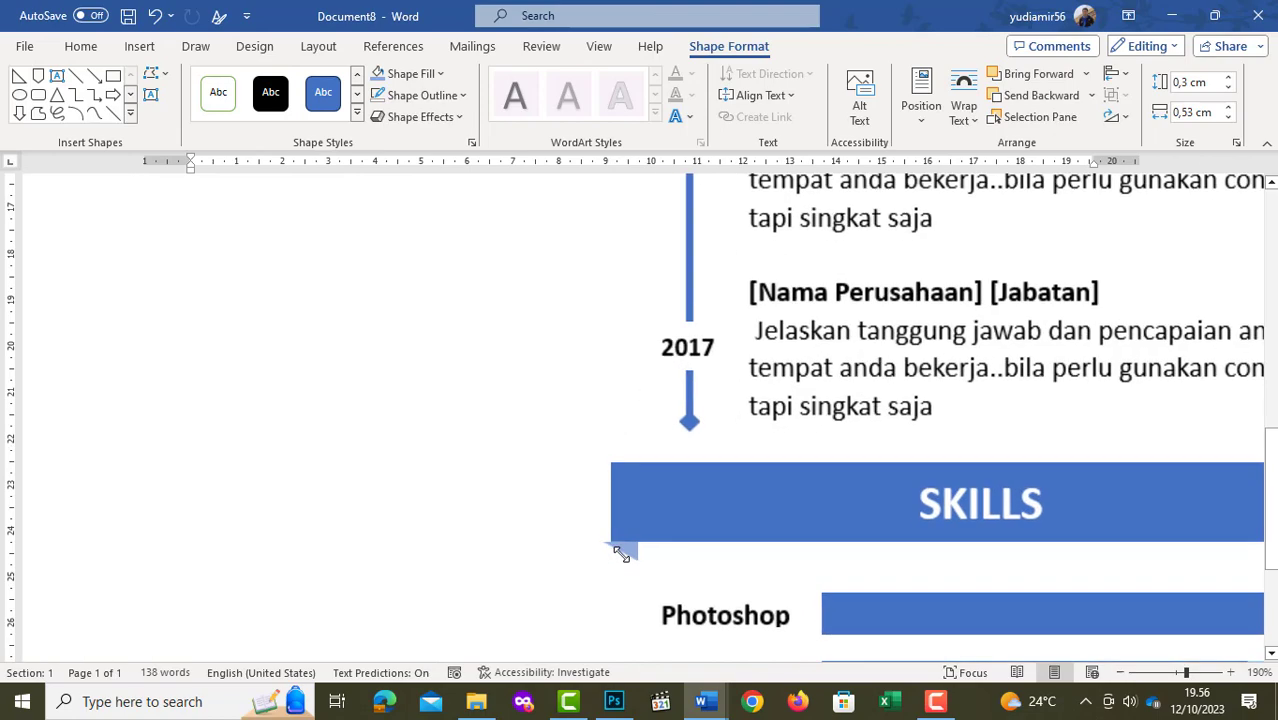
{"action": "scroll", "coordinate": [624, 541], "scroll_direction": "up", "scroll_amount": 3}
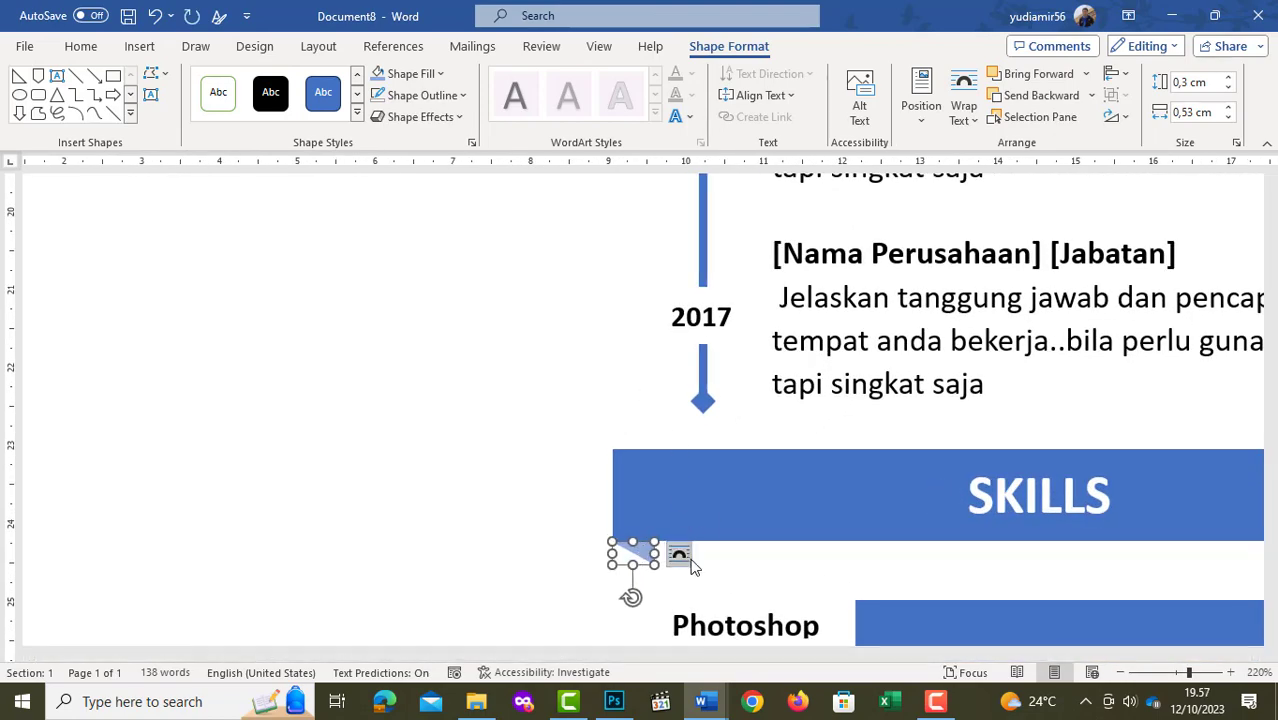
{"action": "left_click", "coordinate": [702, 570]}
{"action": "scroll", "coordinate": [702, 570], "scroll_direction": "down", "scroll_amount": 5}
{"action": "scroll", "coordinate": [703, 572], "scroll_direction": "down", "scroll_amount": 16}
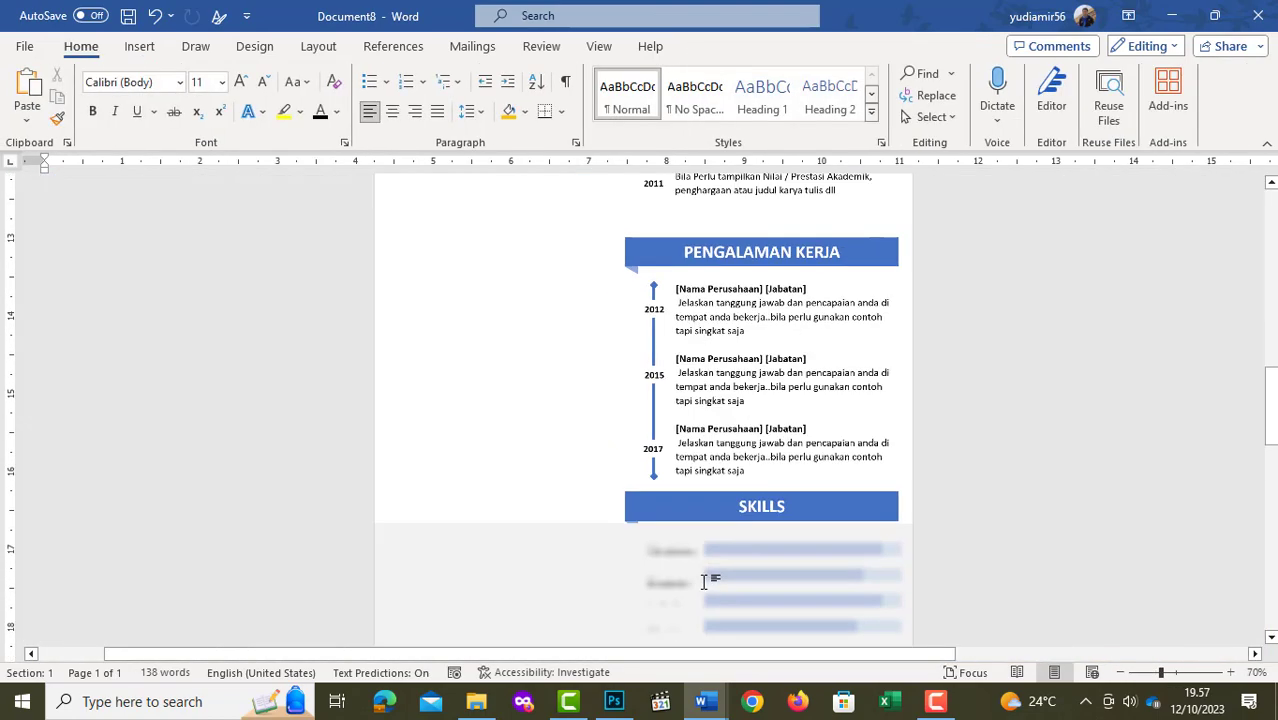
{"action": "scroll", "coordinate": [705, 575], "scroll_direction": "down", "scroll_amount": 2}
Draw a tall rectangle over the left column filled Blue, Accent 1, Lighter 80%.
{"action": "left_click", "coordinate": [152, 50]}
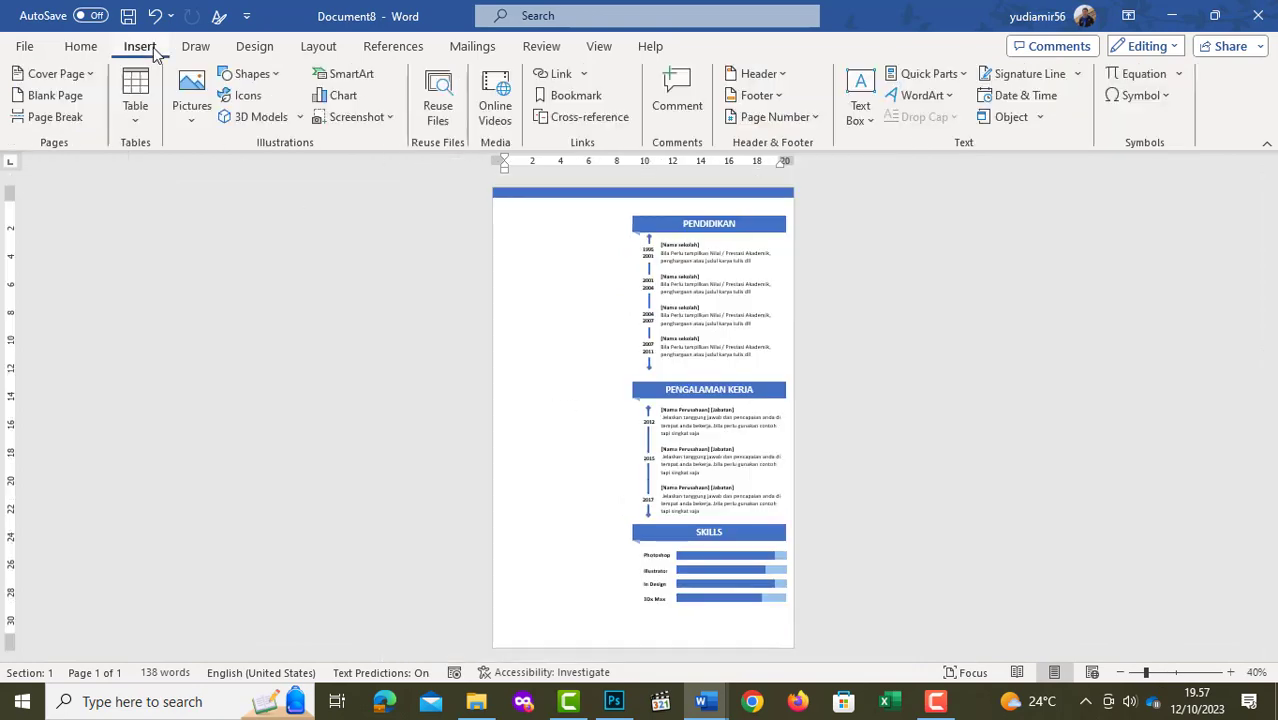
{"action": "left_click", "coordinate": [245, 75]}
{"action": "left_click", "coordinate": [318, 121]}
{"action": "left_click_drag", "start_coordinate": [494, 189], "coordinate": [640, 648]}
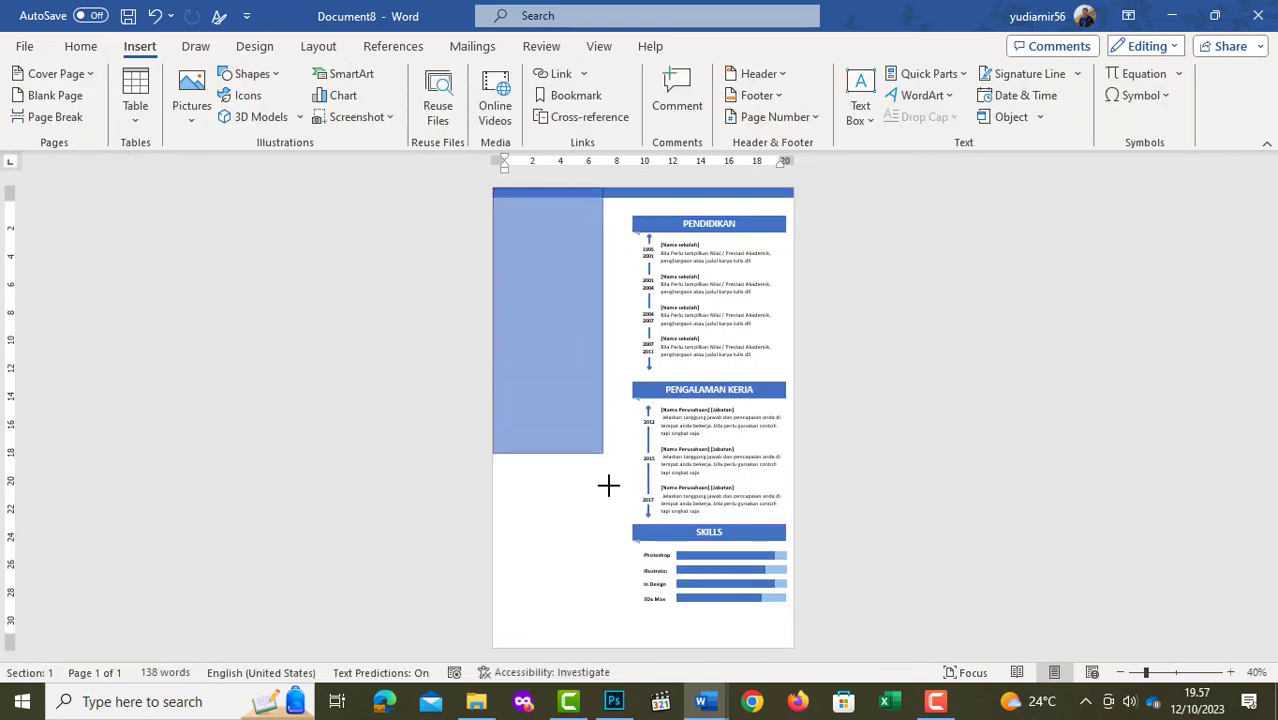
{"action": "scroll", "coordinate": [650, 632], "scroll_direction": "up", "scroll_amount": 8}
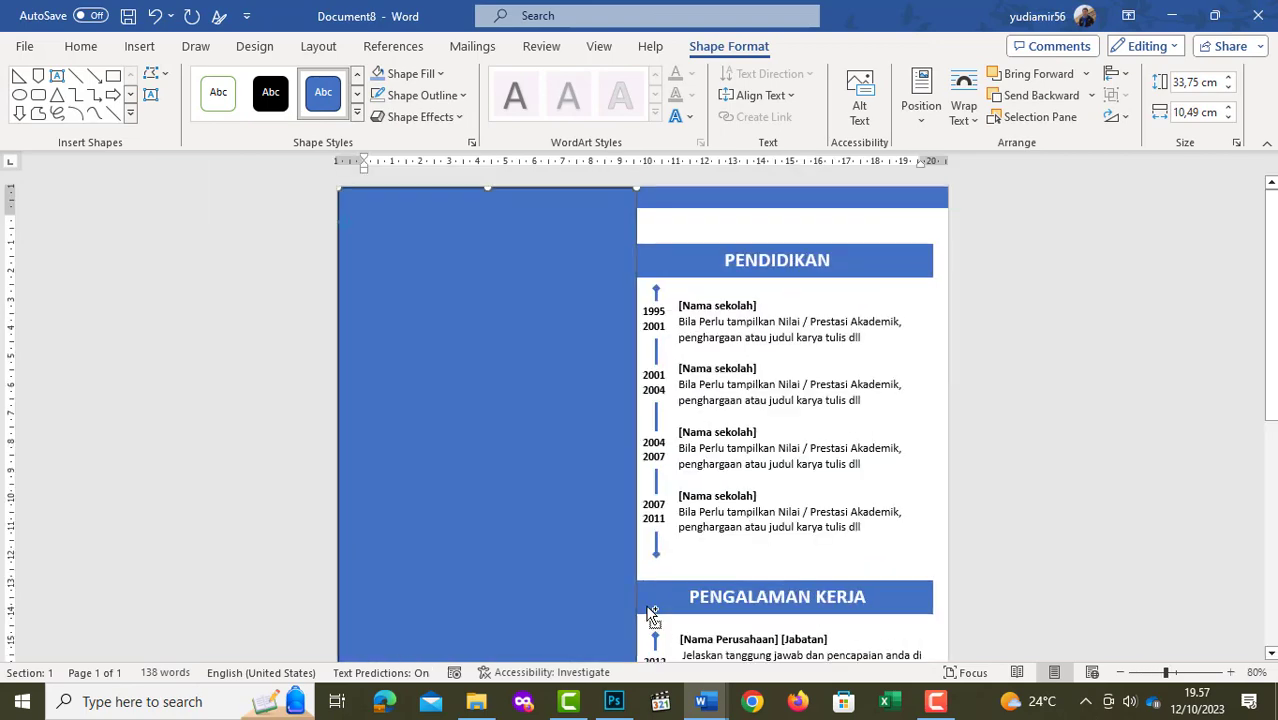
{"action": "left_click", "coordinate": [440, 74]}
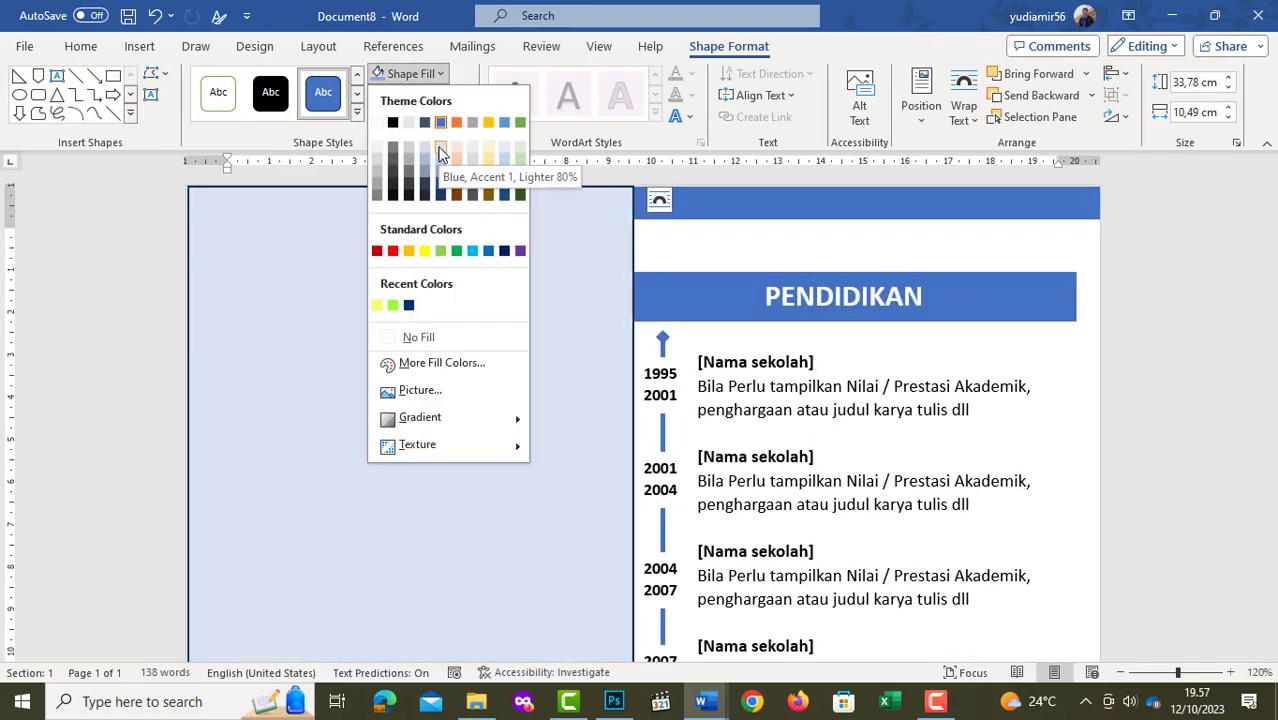
{"action": "left_click", "coordinate": [441, 153]}
Adjust the sidebar rectangle's text wrapping and send it behind the other content.
{"action": "left_click", "coordinate": [659, 200]}
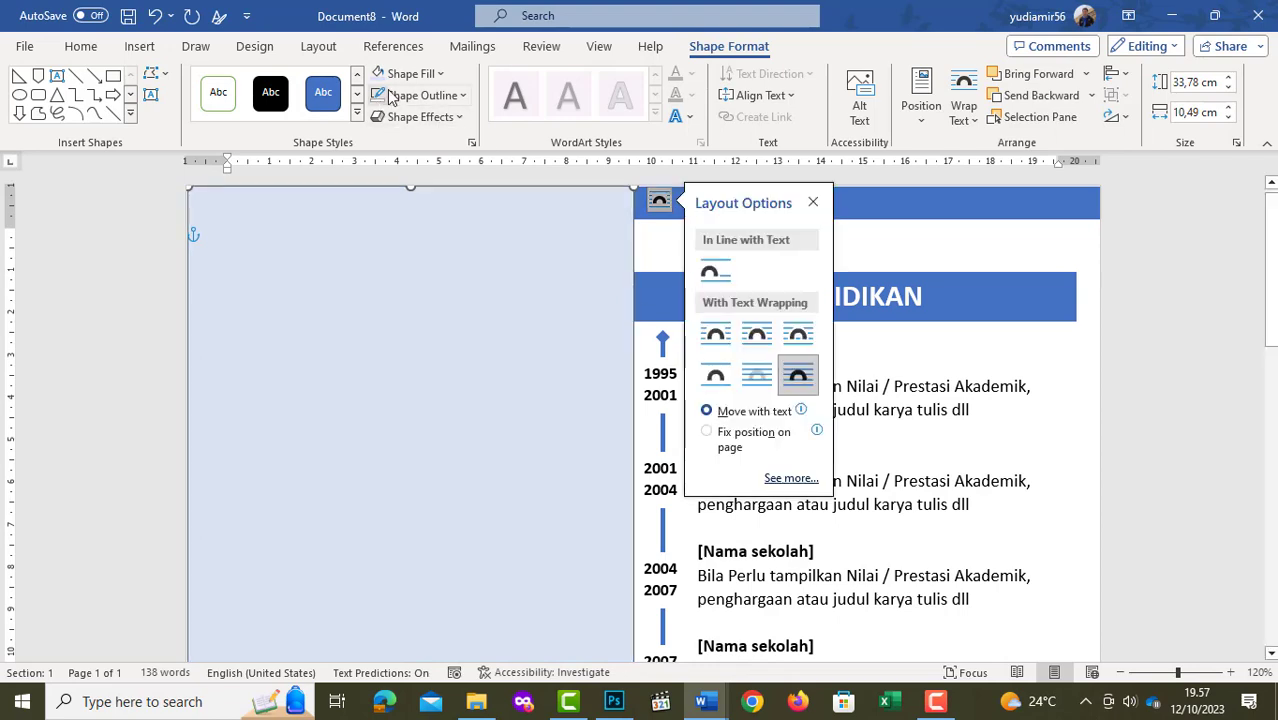
{"action": "scroll", "coordinate": [1046, 389], "scroll_direction": "down", "scroll_amount": 5}
{"action": "scroll", "coordinate": [851, 452], "scroll_direction": "down", "scroll_amount": 4}
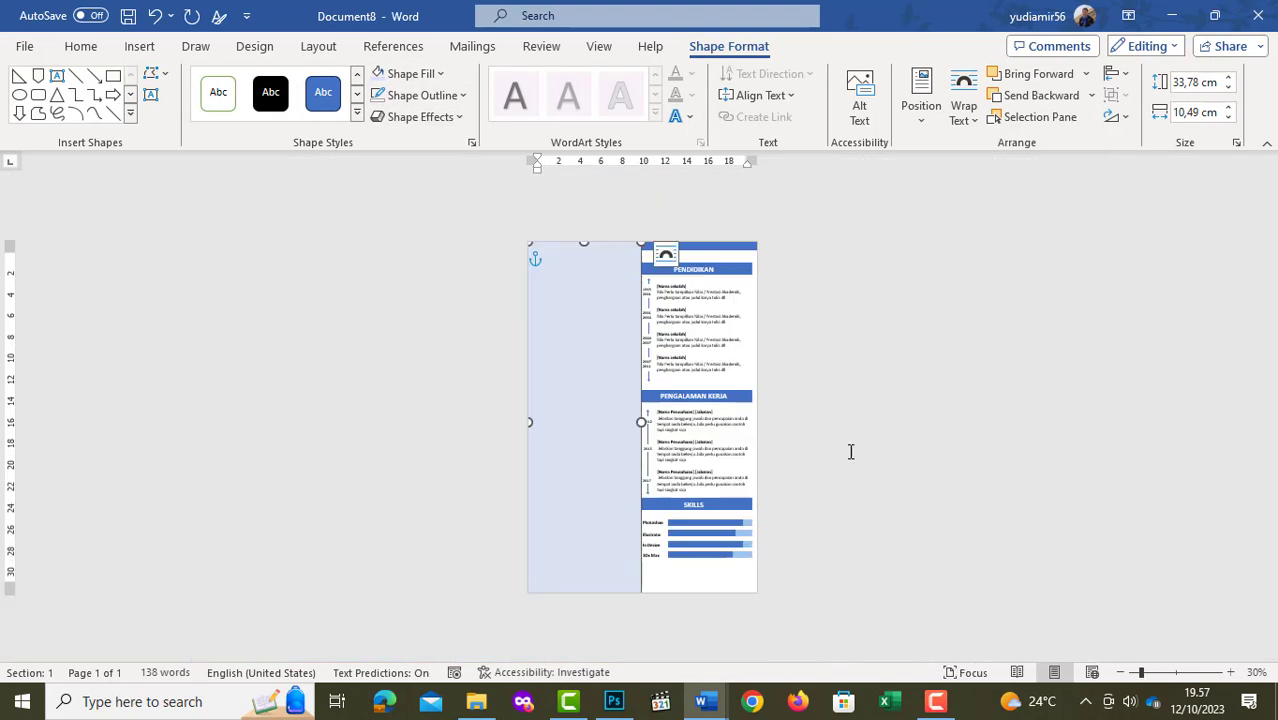
{"action": "left_click", "coordinate": [746, 347]}
{"action": "scroll", "coordinate": [695, 380], "scroll_direction": "up", "scroll_amount": 3, "text": "ctrl"}
{"action": "scroll", "coordinate": [640, 410], "scroll_direction": "down", "scroll_amount": 3}
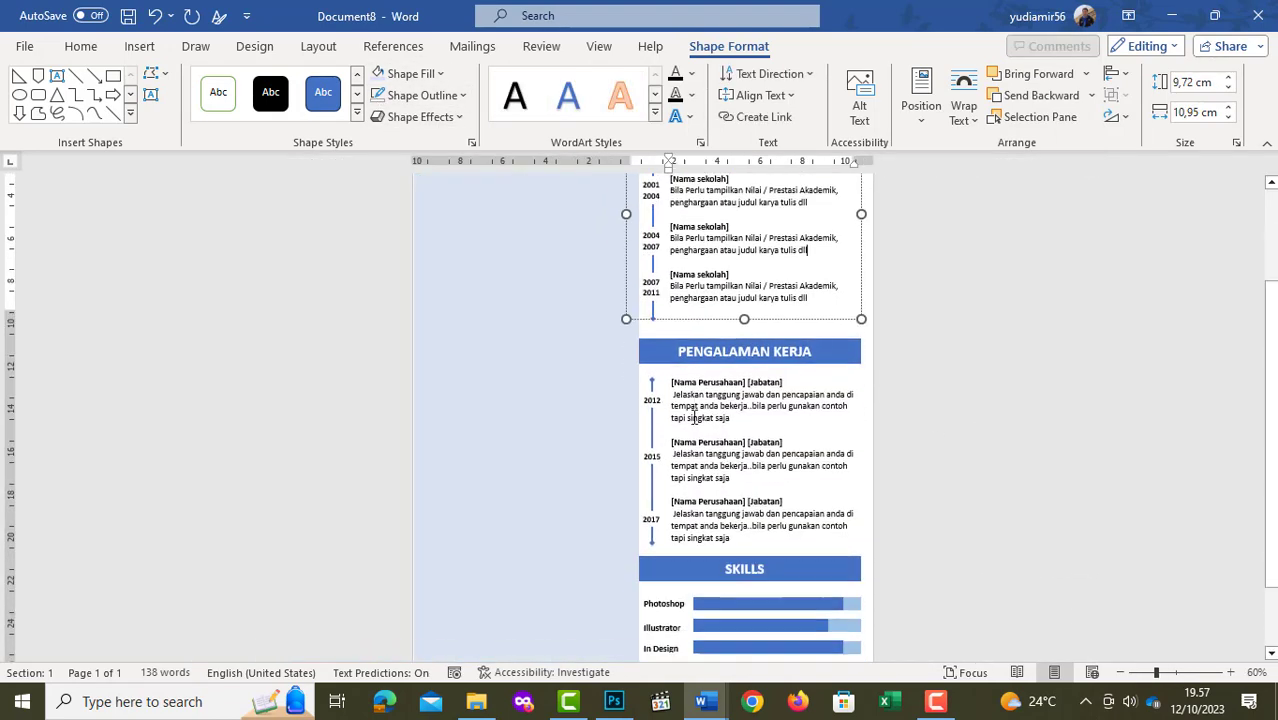
{"action": "scroll", "coordinate": [628, 428], "scroll_direction": "up", "scroll_amount": 4, "text": "ctrl"}
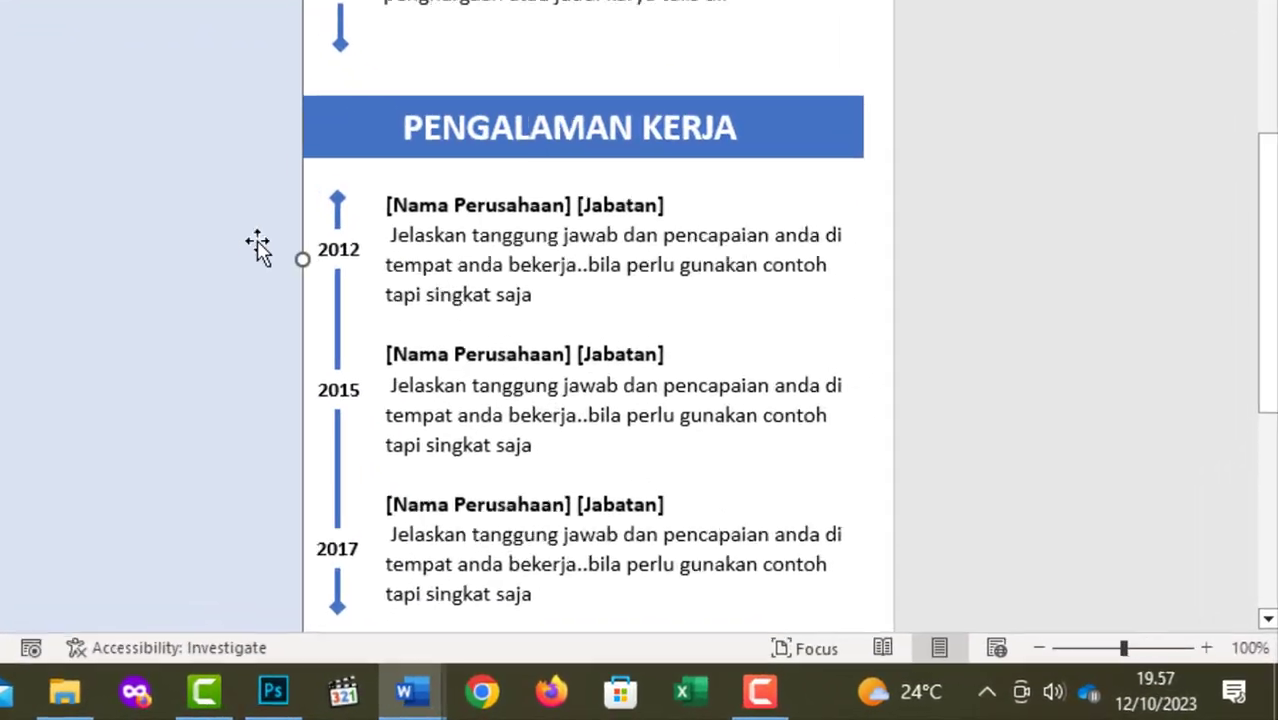
{"action": "right_click", "coordinate": [257, 247]}
{"action": "left_click", "coordinate": [540, 292]}
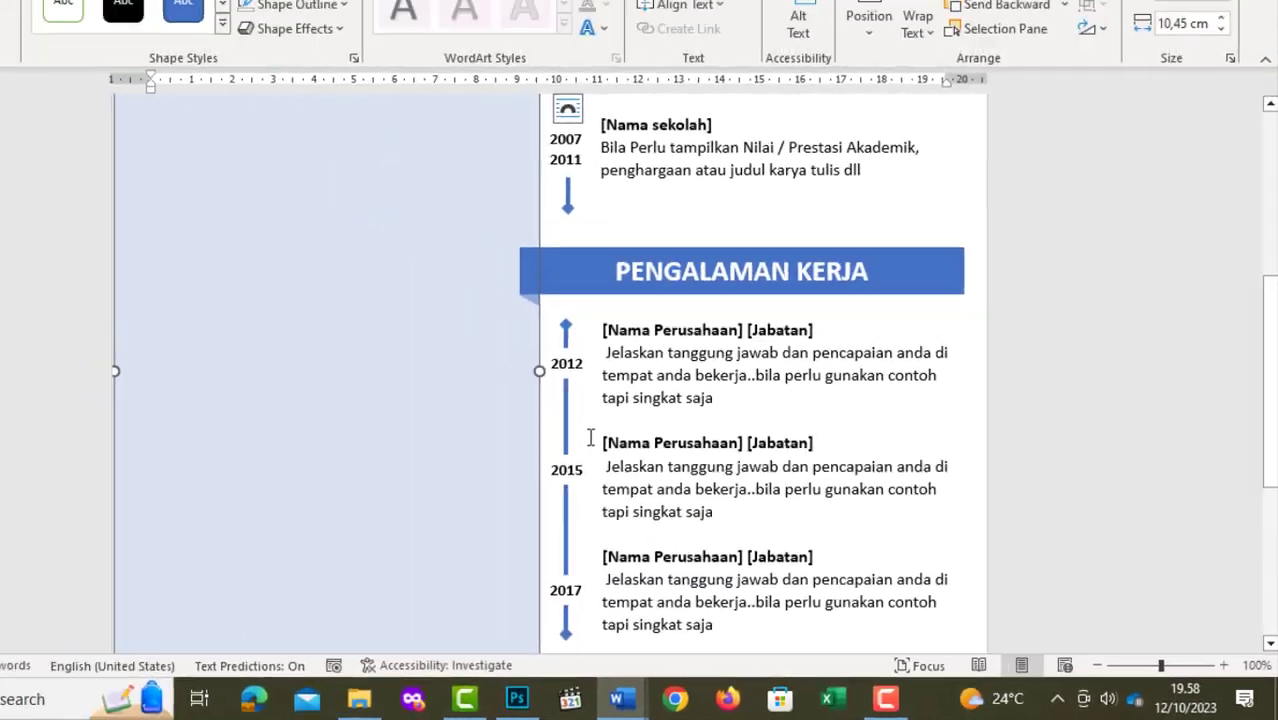
{"action": "scroll", "coordinate": [590, 438], "scroll_direction": "down", "scroll_amount": 5, "text": "ctrl"}
{"action": "left_click", "coordinate": [819, 583]}
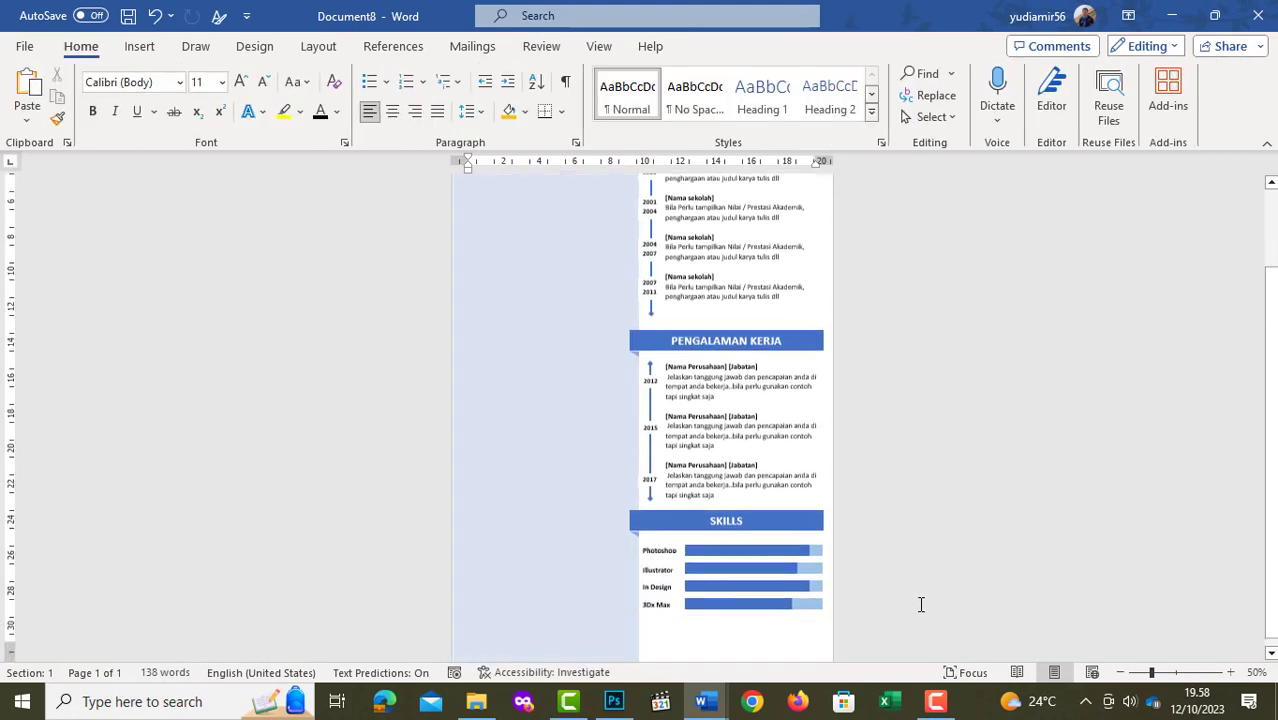
Send the top blue banner behind the light-blue sidebar.
{"action": "scroll", "coordinate": [818, 401], "scroll_direction": "up", "scroll_amount": 3}
{"action": "left_click", "coordinate": [759, 194]}
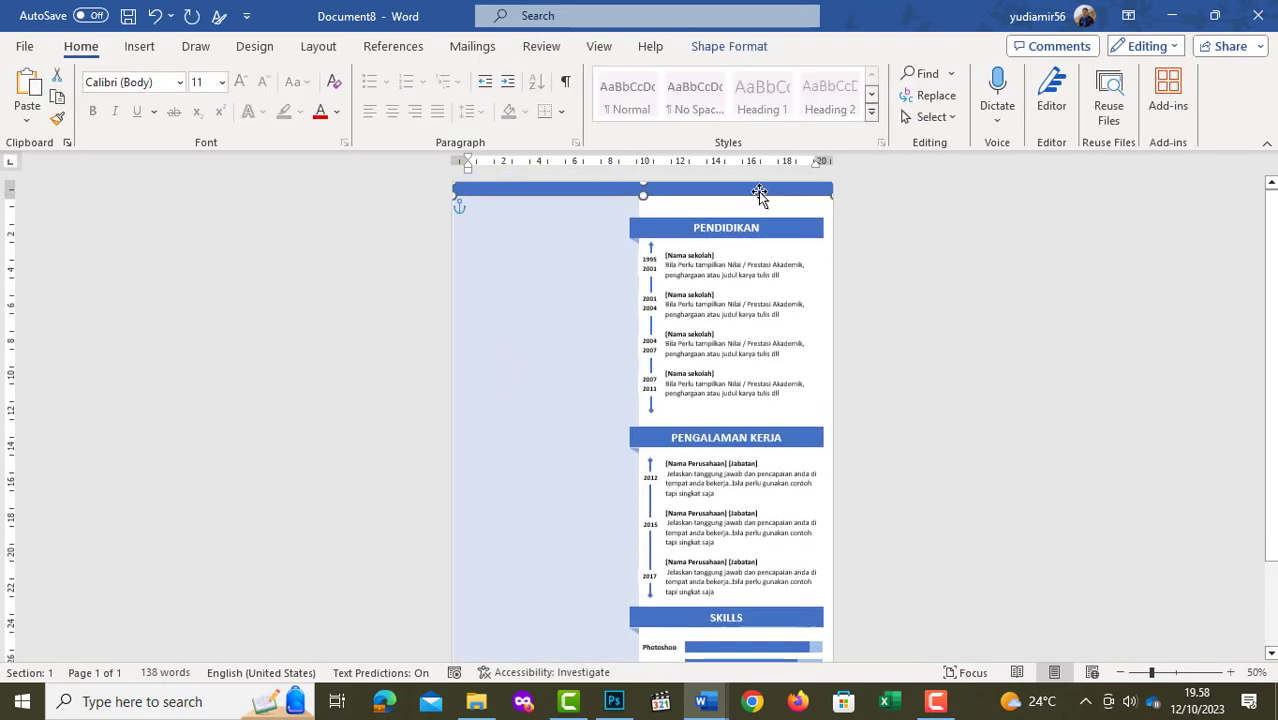
{"action": "right_click", "coordinate": [759, 194]}
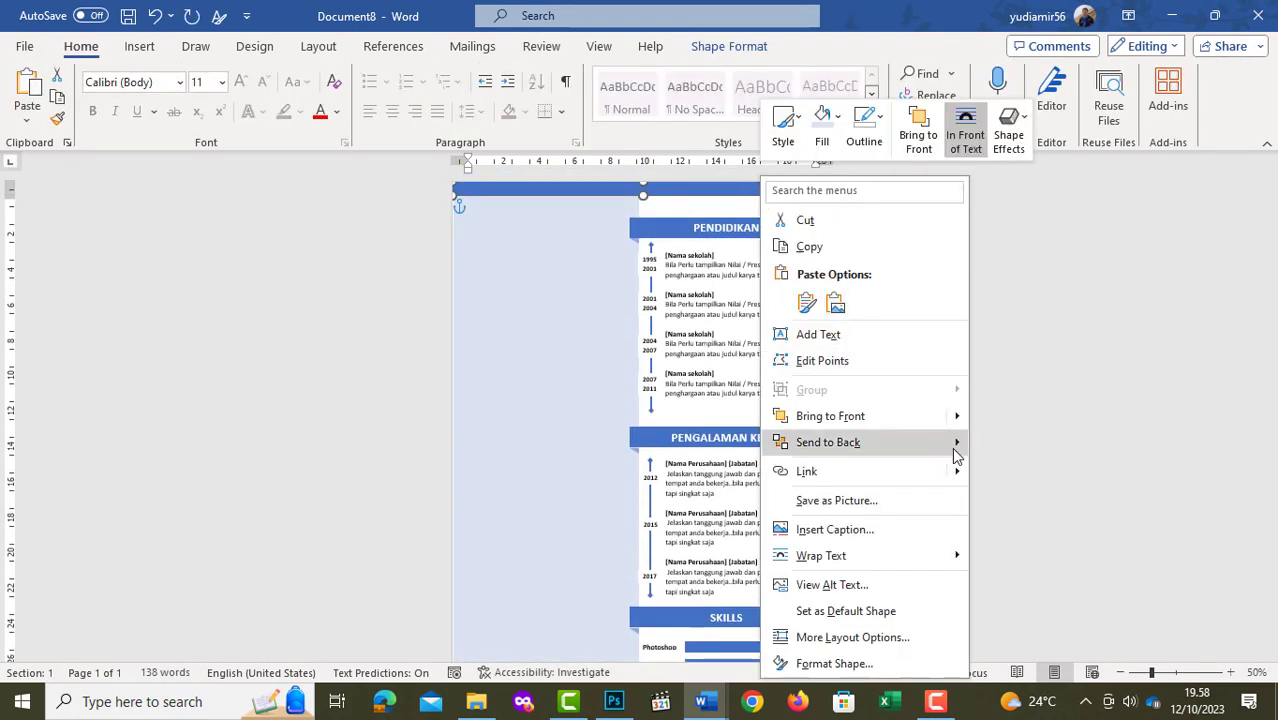
{"action": "left_click", "coordinate": [1024, 495]}
{"action": "scroll", "coordinate": [945, 464], "scroll_direction": "down", "scroll_amount": 3}
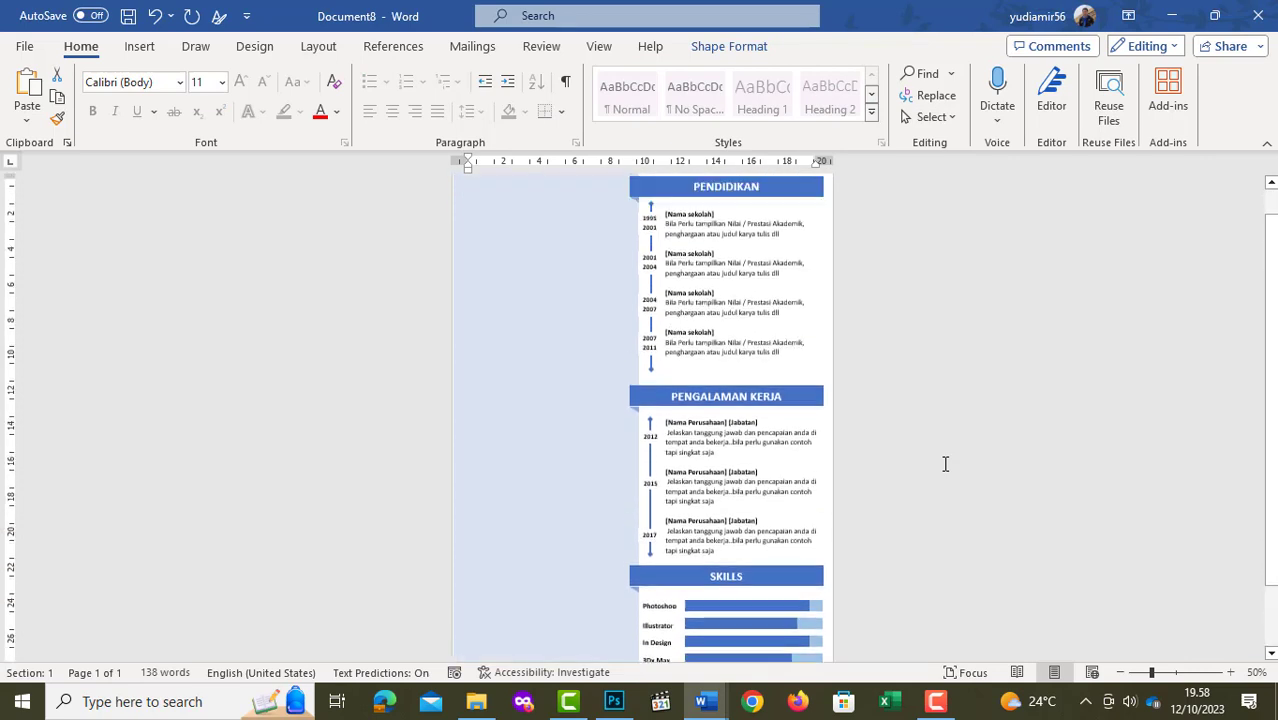
{"action": "scroll", "coordinate": [943, 462], "scroll_direction": "up", "scroll_amount": 3}
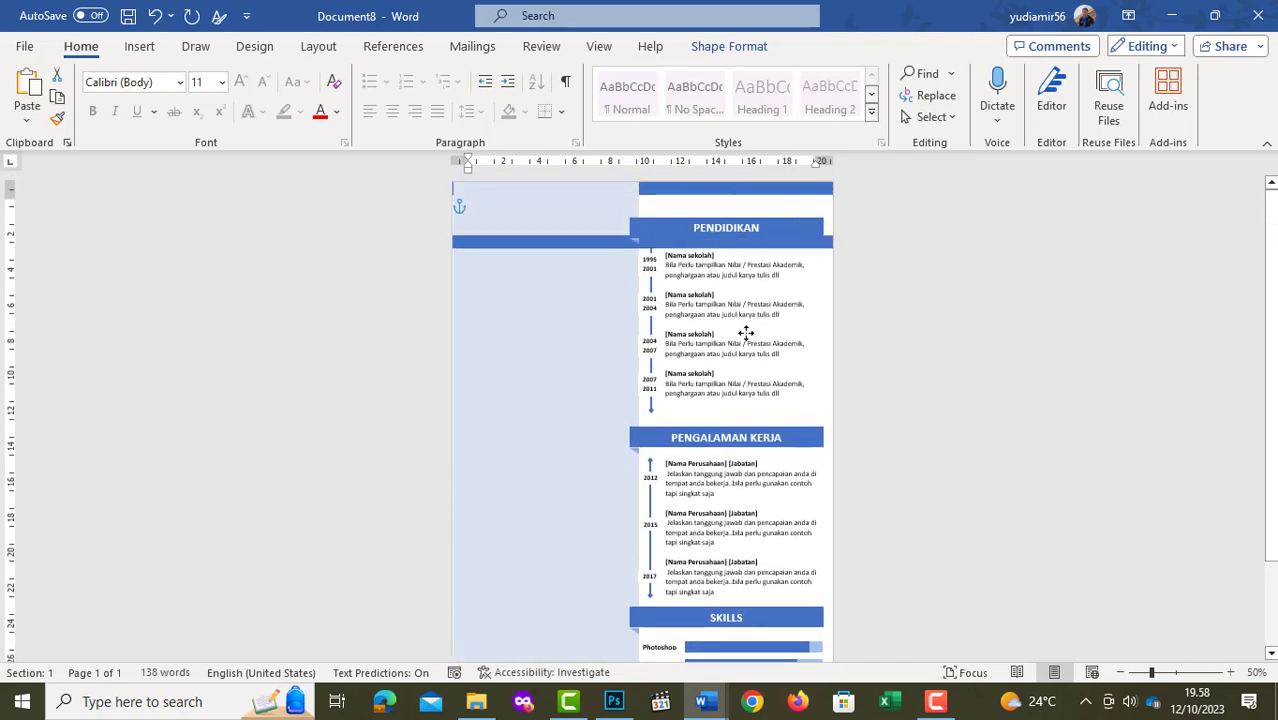
{"action": "scroll", "coordinate": [748, 333], "scroll_direction": "down", "scroll_amount": 3}
{"action": "scroll", "coordinate": [750, 582], "scroll_direction": "up", "scroll_amount": 3}
{"action": "scroll", "coordinate": [758, 508], "scroll_direction": "down", "scroll_amount": 4, "text": "ctrl"}
{"action": "scroll", "coordinate": [686, 370], "scroll_direction": "up", "scroll_amount": 2, "text": "ctrl"}
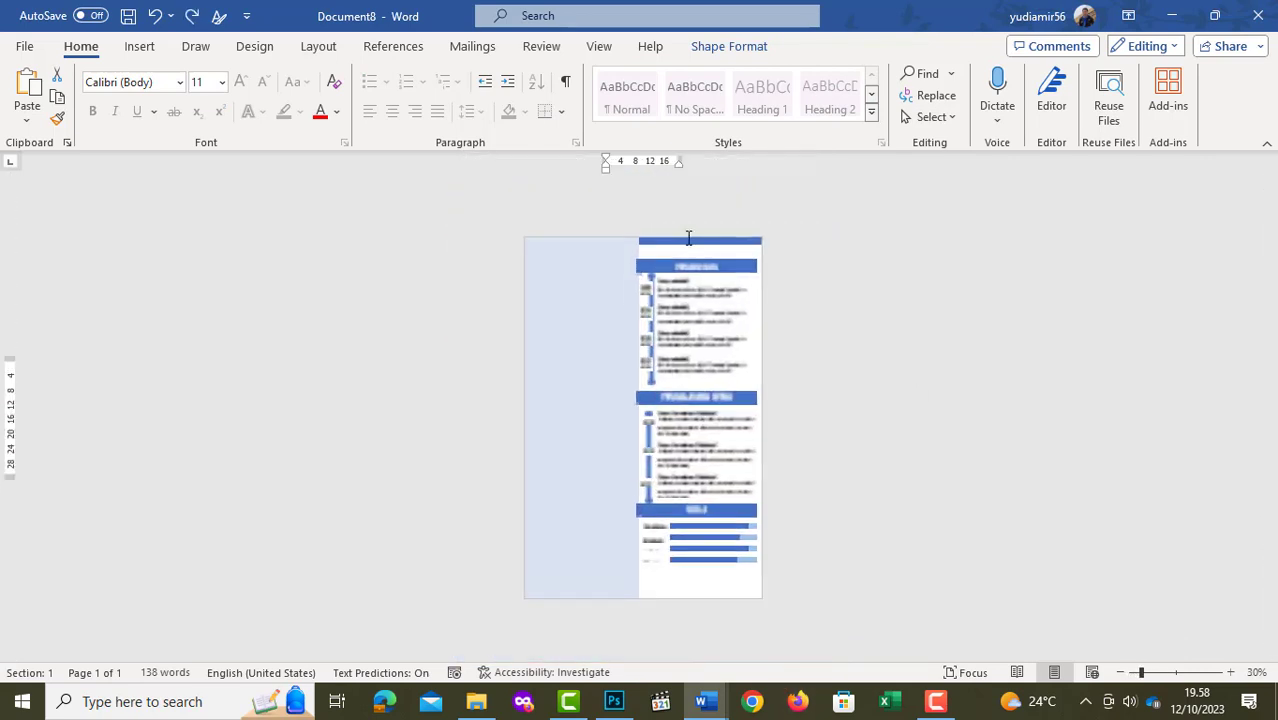
{"action": "left_click", "coordinate": [675, 583]}
{"action": "scroll", "coordinate": [830, 645], "scroll_direction": "up", "scroll_amount": 4, "text": "ctrl"}
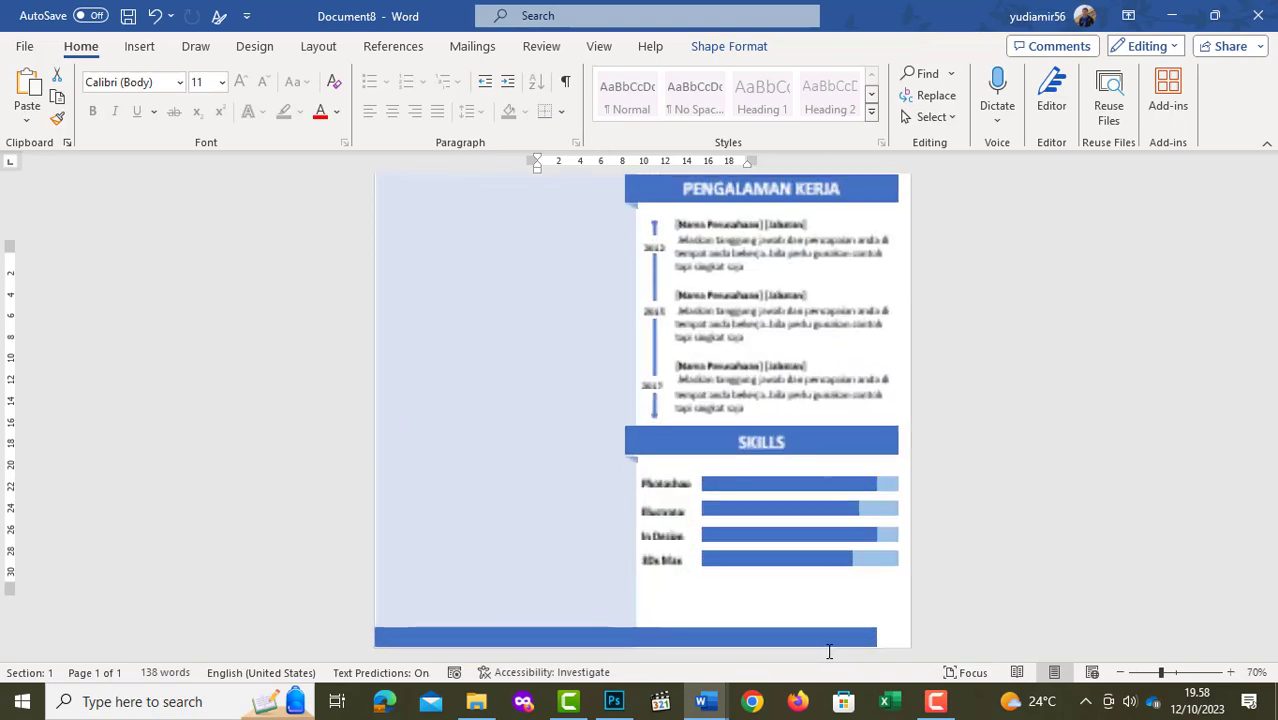
{"action": "left_click_drag", "start_coordinate": [907, 648], "coordinate": [908, 649]}
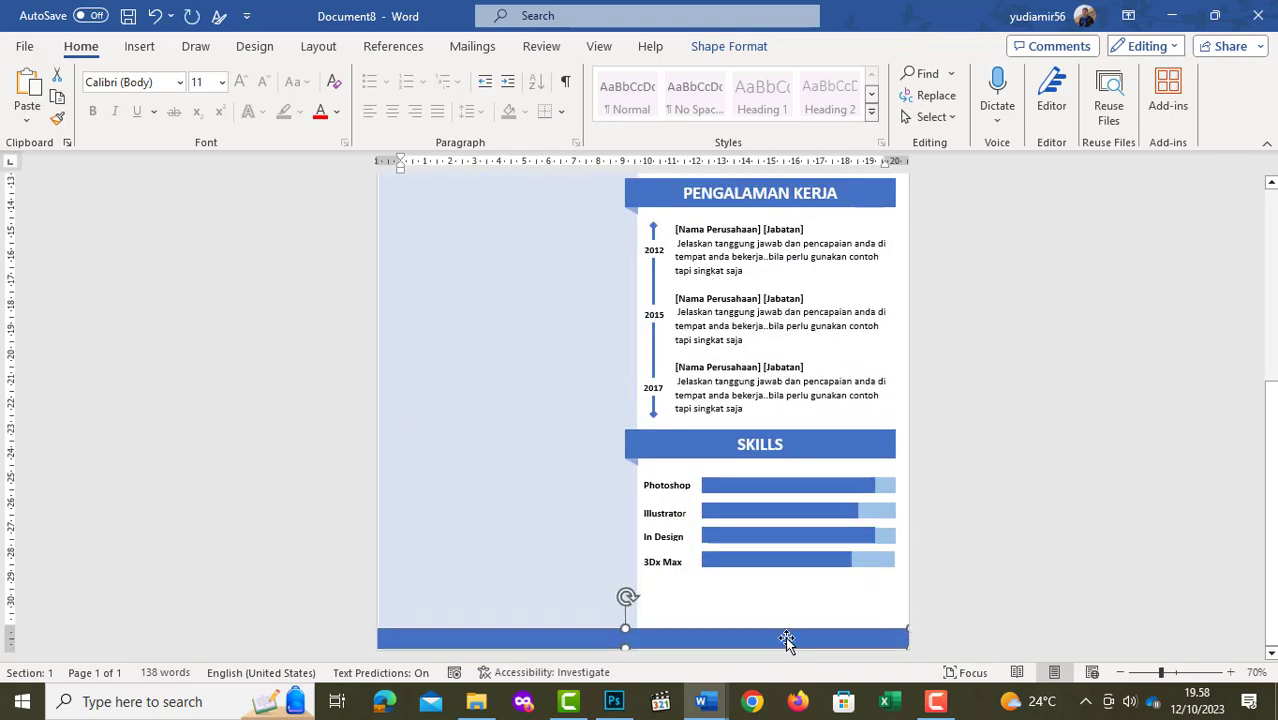
{"action": "scroll", "coordinate": [790, 642], "scroll_direction": "up", "scroll_amount": 3}
{"action": "scroll", "coordinate": [800, 643], "scroll_direction": "up", "scroll_amount": 3}
{"action": "scroll", "coordinate": [810, 644], "scroll_direction": "down", "scroll_amount": 3}
{"action": "scroll", "coordinate": [814, 646], "scroll_direction": "down", "scroll_amount": 3}
{"action": "left_click", "coordinate": [814, 645]}
{"action": "scroll", "coordinate": [814, 645], "scroll_direction": "up", "scroll_amount": 3}
{"action": "scroll", "coordinate": [814, 647], "scroll_direction": "down", "scroll_amount": 3}
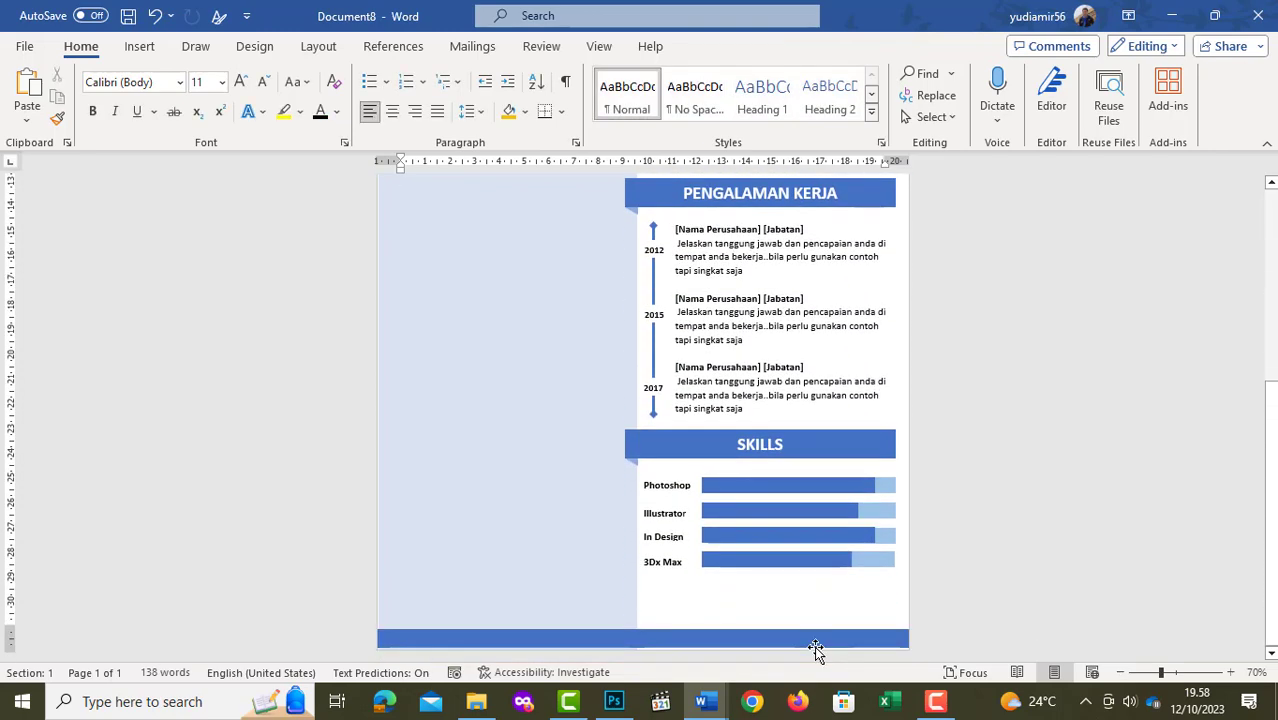
{"action": "scroll", "coordinate": [816, 650], "scroll_direction": "up", "scroll_amount": 1}
{"action": "scroll", "coordinate": [816, 648], "scroll_direction": "up", "scroll_amount": 2}
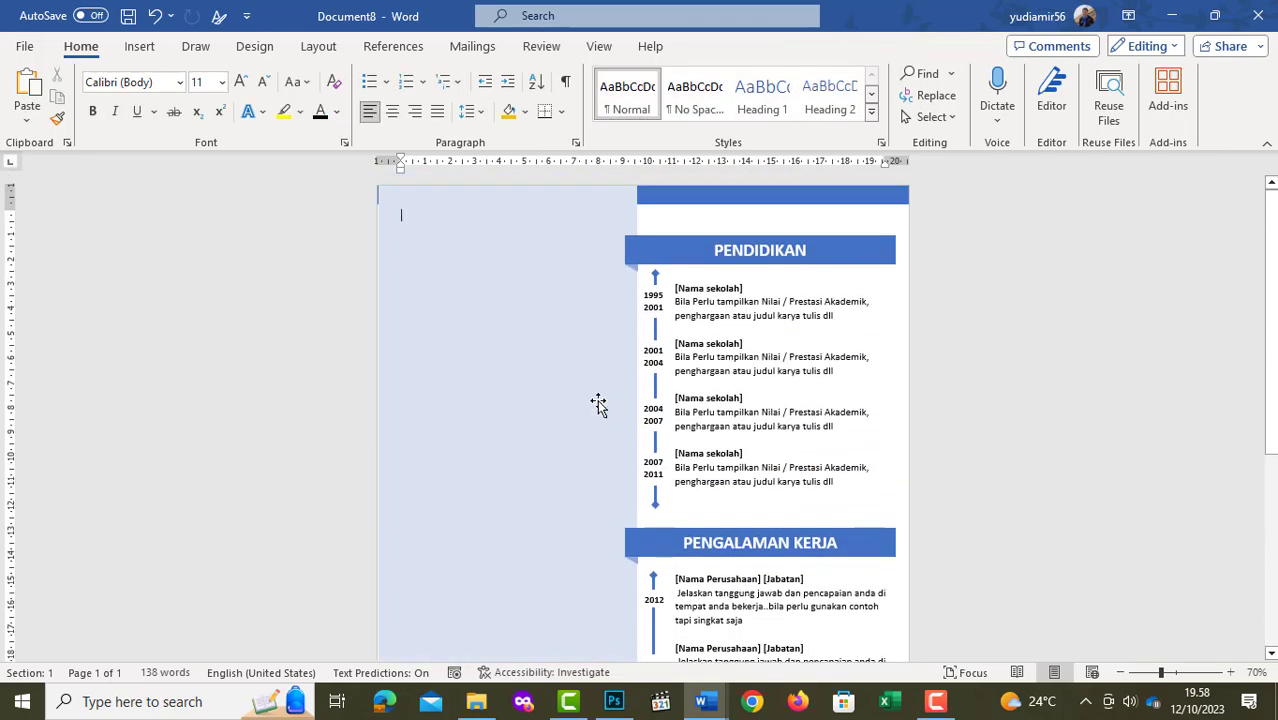
{"action": "left_click", "coordinate": [704, 196]}
{"action": "right_click", "coordinate": [704, 199]}
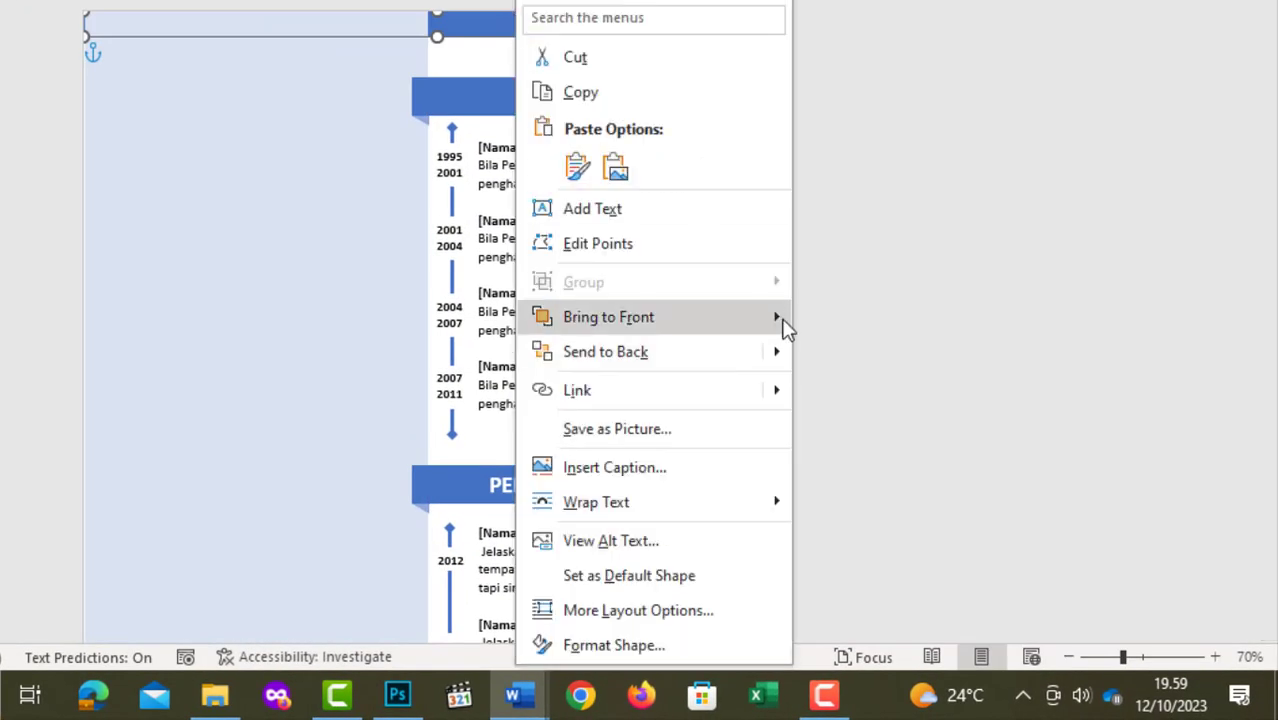
{"action": "left_click", "coordinate": [938, 427]}
{"action": "scroll", "coordinate": [905, 271], "scroll_direction": "down", "scroll_amount": 3}
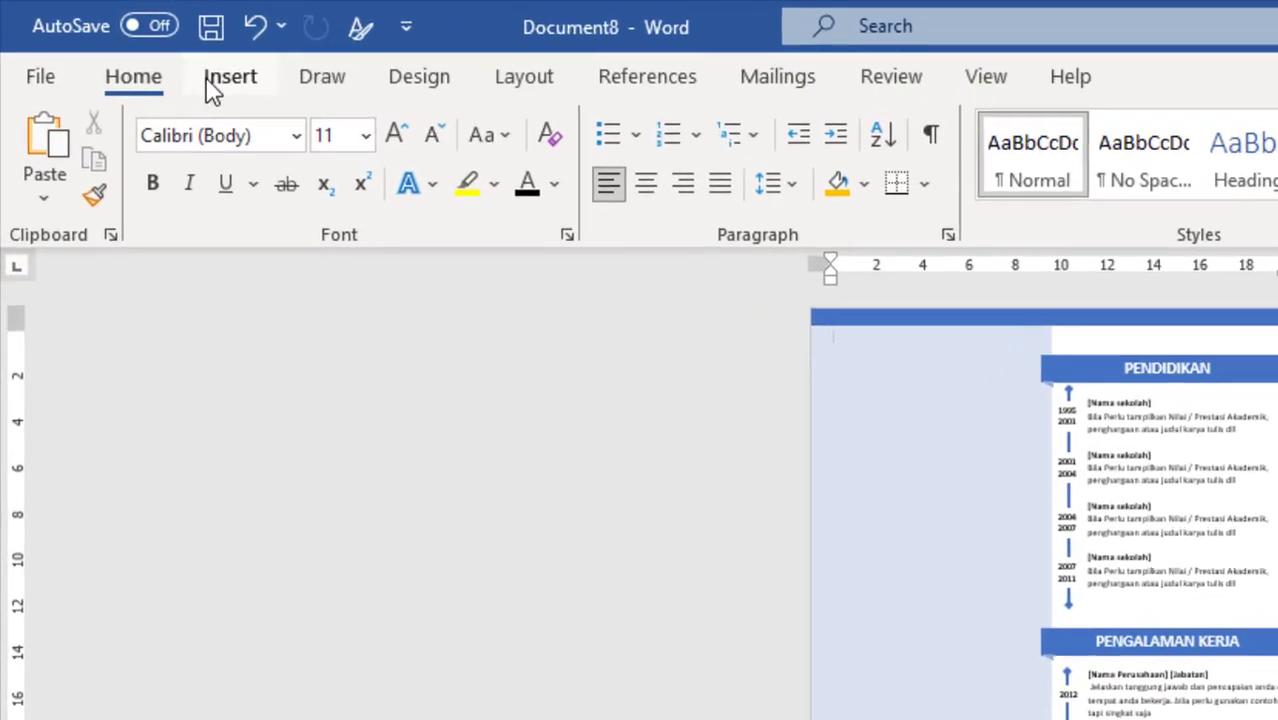
Add a text box in the sidebar with the candidate's name, bold and enlarged.
{"action": "left_click", "coordinate": [231, 77]}
{"action": "left_click", "coordinate": [415, 122]}
{"action": "left_click", "coordinate": [434, 201]}
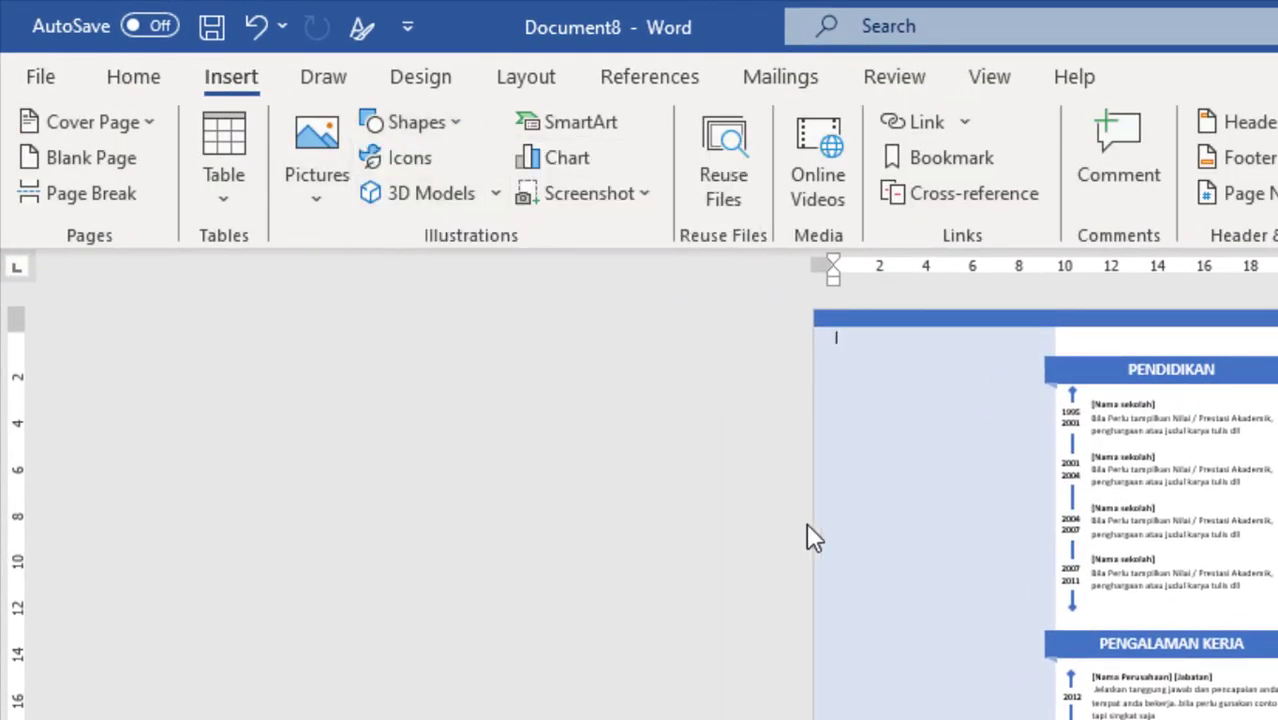
{"action": "left_click_drag", "start_coordinate": [836, 540], "coordinate": [1037, 608]}
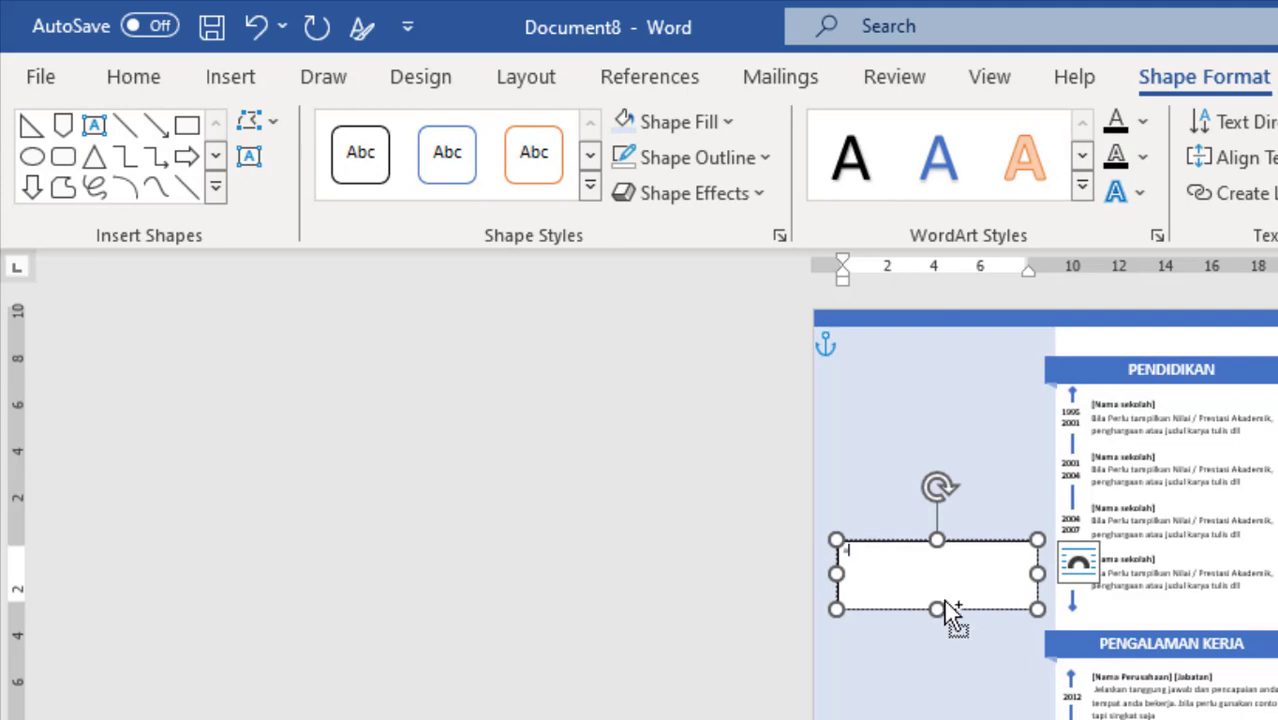
{"action": "scroll", "coordinate": [944, 600], "scroll_direction": "up", "scroll_amount": 3, "text": "ctrl"}
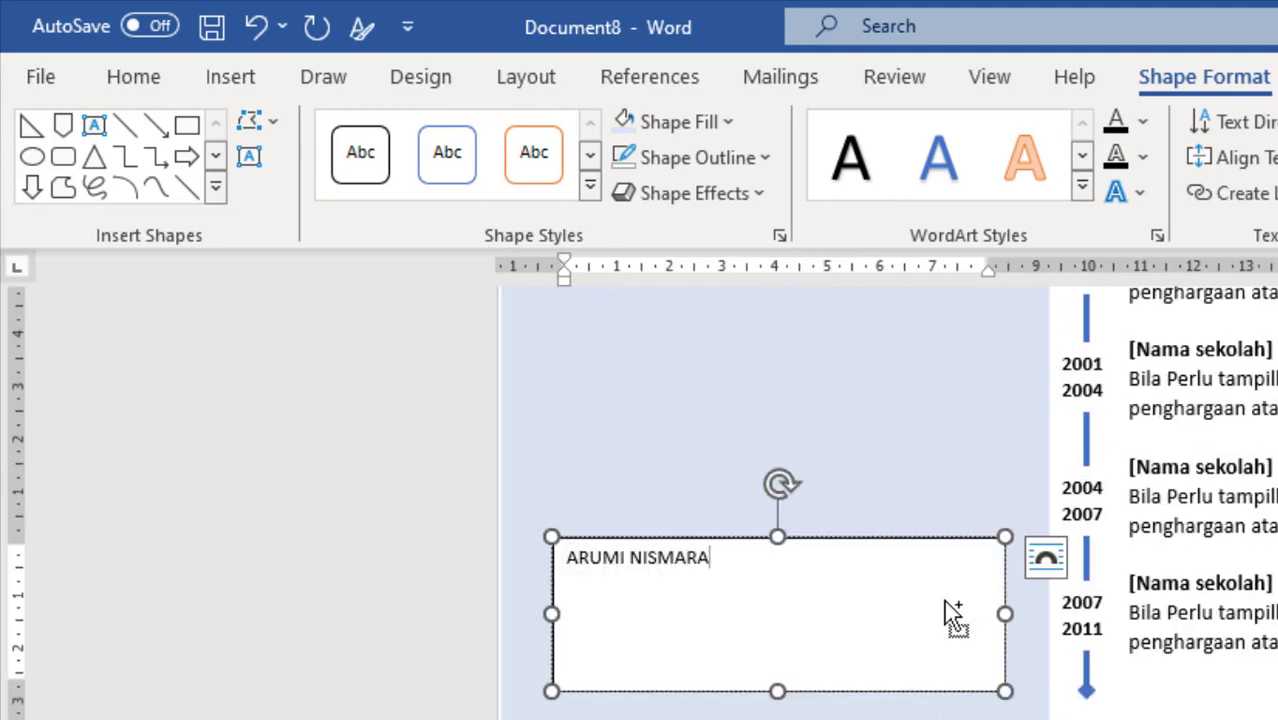
{"action": "key", "text": "ctrl+a"}
{"action": "key", "text": "ctrl+b"}
{"action": "key", "text": "ctrl+shift+period"}
{"action": "key", "text": "ctrl+shift+period"}
{"action": "key", "text": "ctrl+shift+period"}
{"action": "key", "text": "ctrl+shift+period"}
{"action": "key", "text": "ctrl+shift+period"}
{"action": "key", "text": "ctrl+shift+period"}
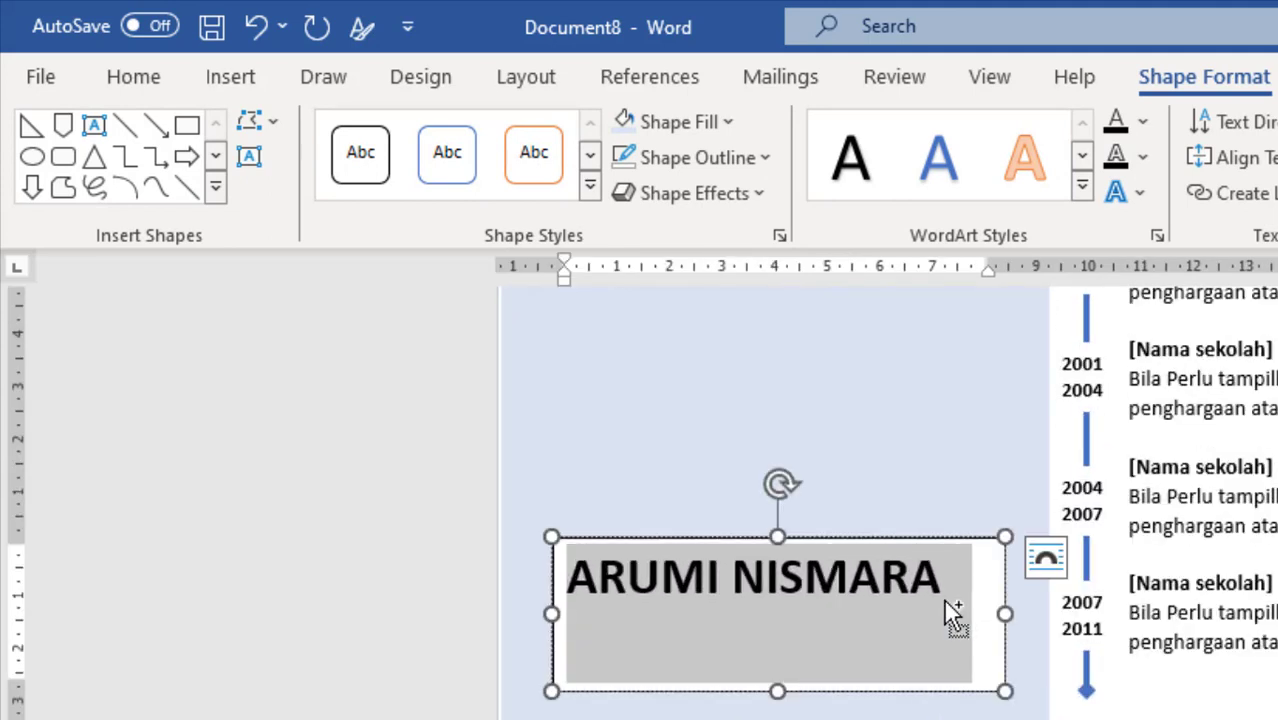
{"action": "key", "text": "ctrl+shift+period"}
{"action": "left_click_drag", "start_coordinate": [776, 691], "coordinate": [776, 620]}
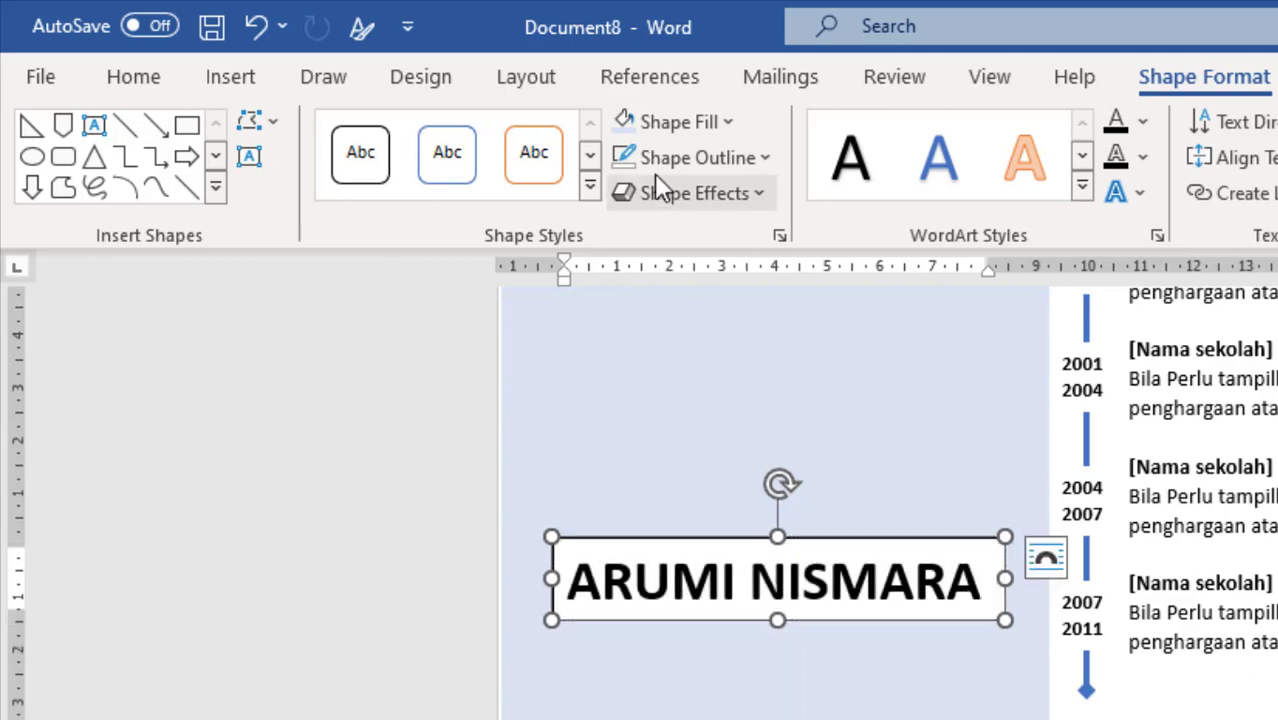
Remove the name box's fill and duplicate it below as a smaller GRAPHIC DESIGNER title.
{"action": "left_click", "coordinate": [680, 121]}
{"action": "left_click", "coordinate": [685, 574]}
{"action": "left_click_drag", "start_coordinate": [804, 531], "coordinate": [834, 664]}
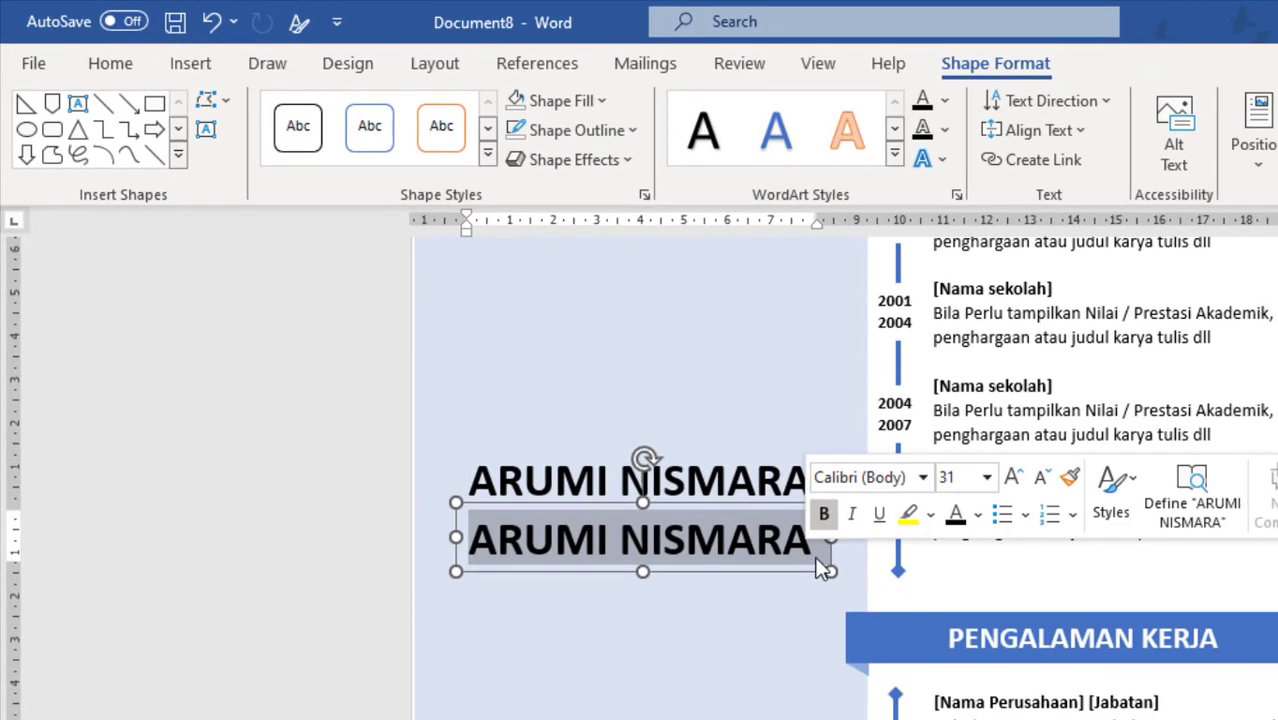
{"action": "type", "text": "GRAPHIC DESI"}
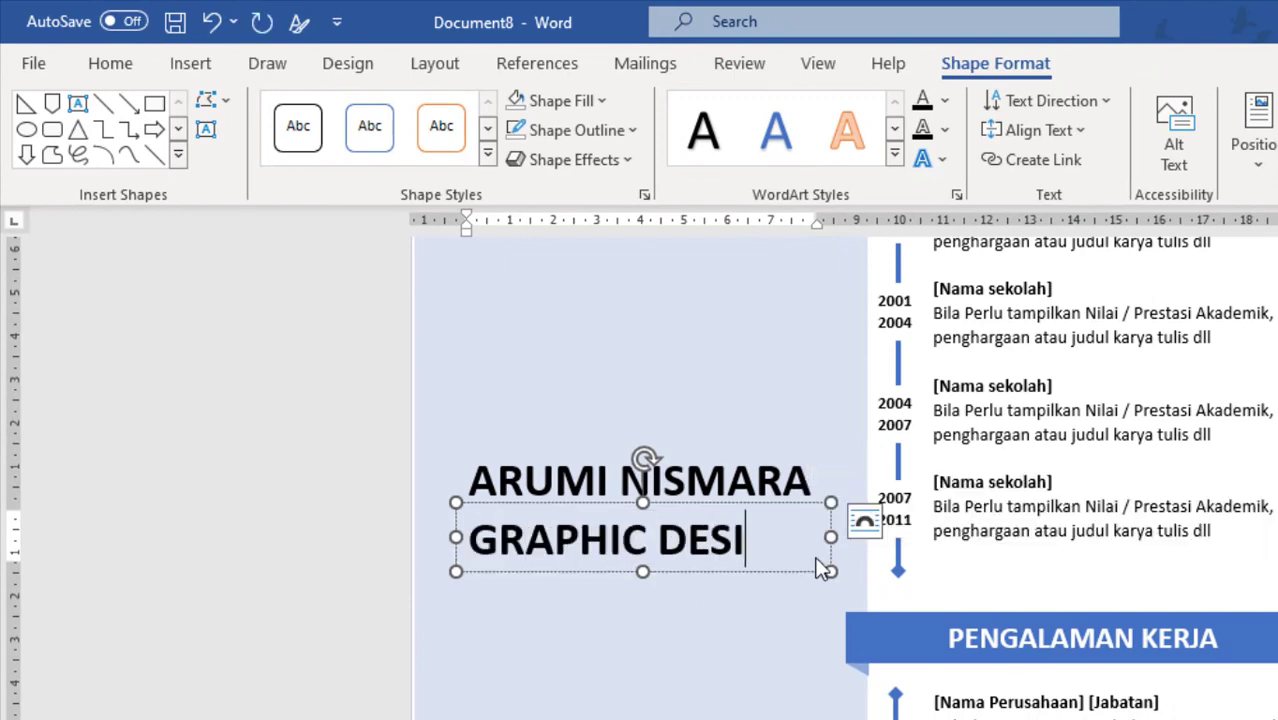
{"action": "type", "text": "GNER"}
{"action": "key", "text": "shift+Home"}
{"action": "key", "text": "ctrl+shift+comma"}
{"action": "key", "text": "ctrl+shift+comma"}
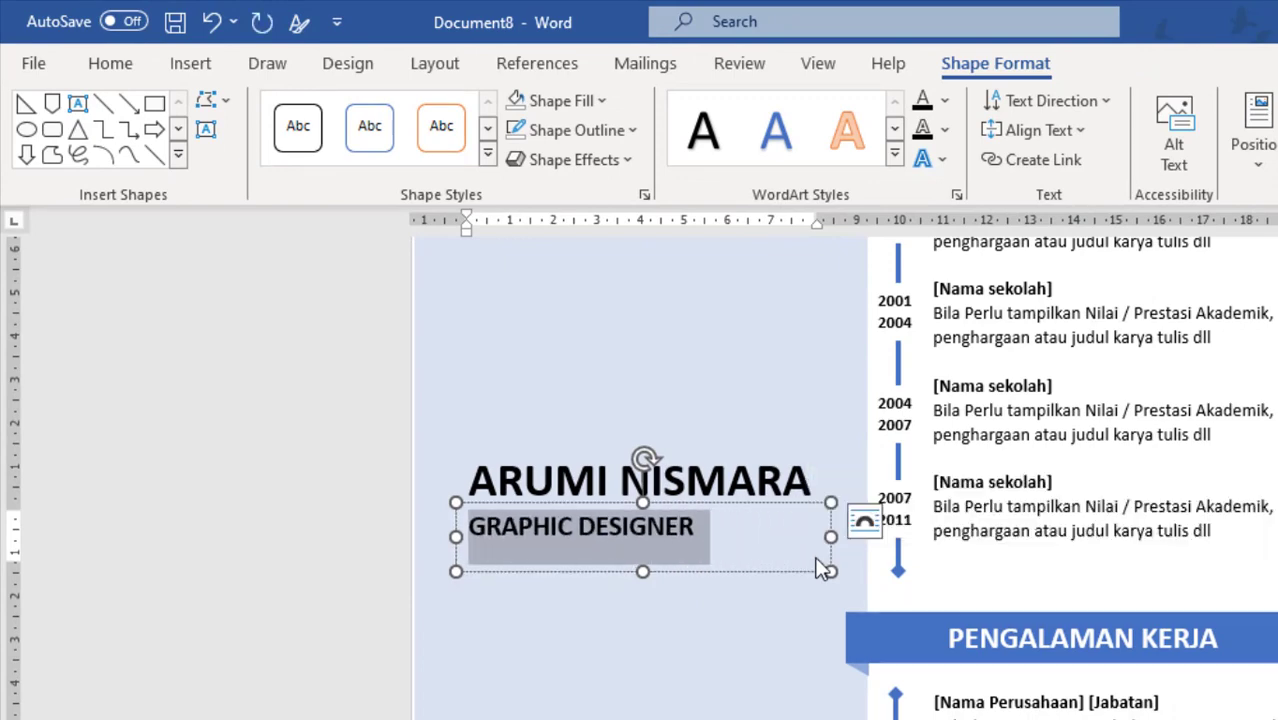
Centre the GRAPHIC DESIGNER title and fit its box to the text.
{"action": "left_click", "coordinate": [110, 63]}
{"action": "left_click", "coordinate": [537, 152]}
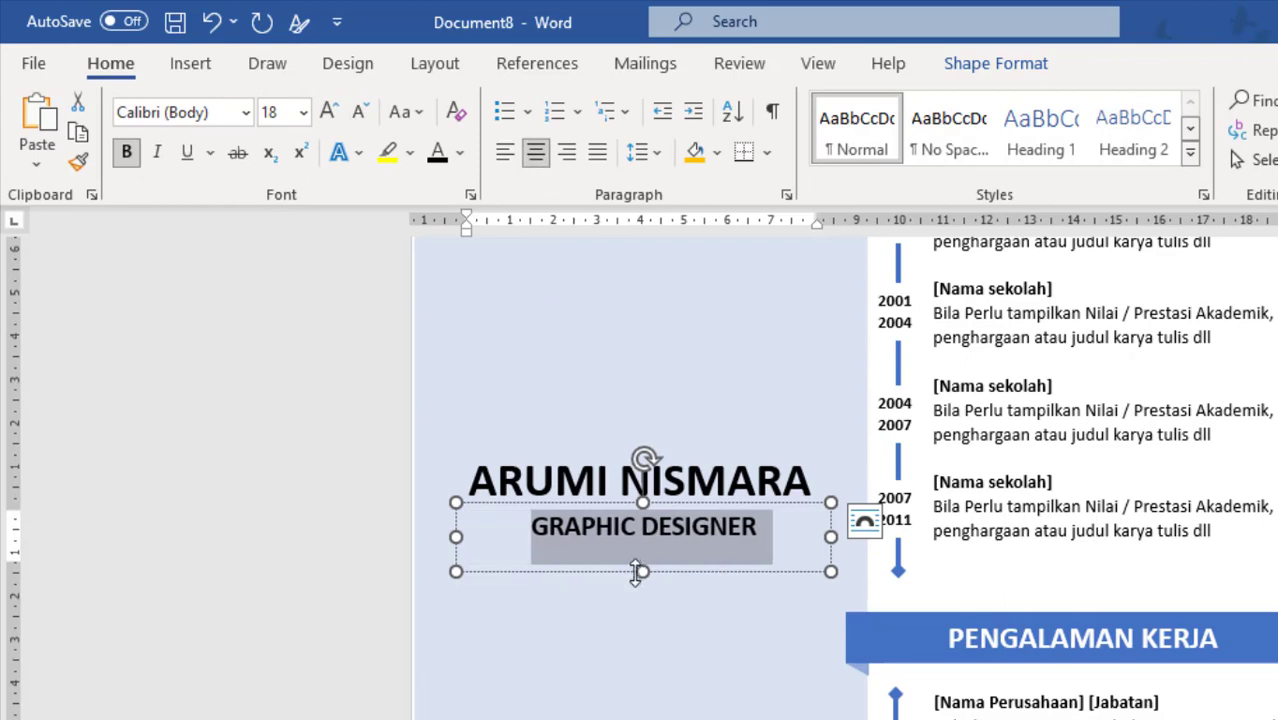
{"action": "left_click_drag", "start_coordinate": [642, 571], "coordinate": [645, 551]}
{"action": "key", "text": "Left"}
{"action": "key", "text": "Left"}
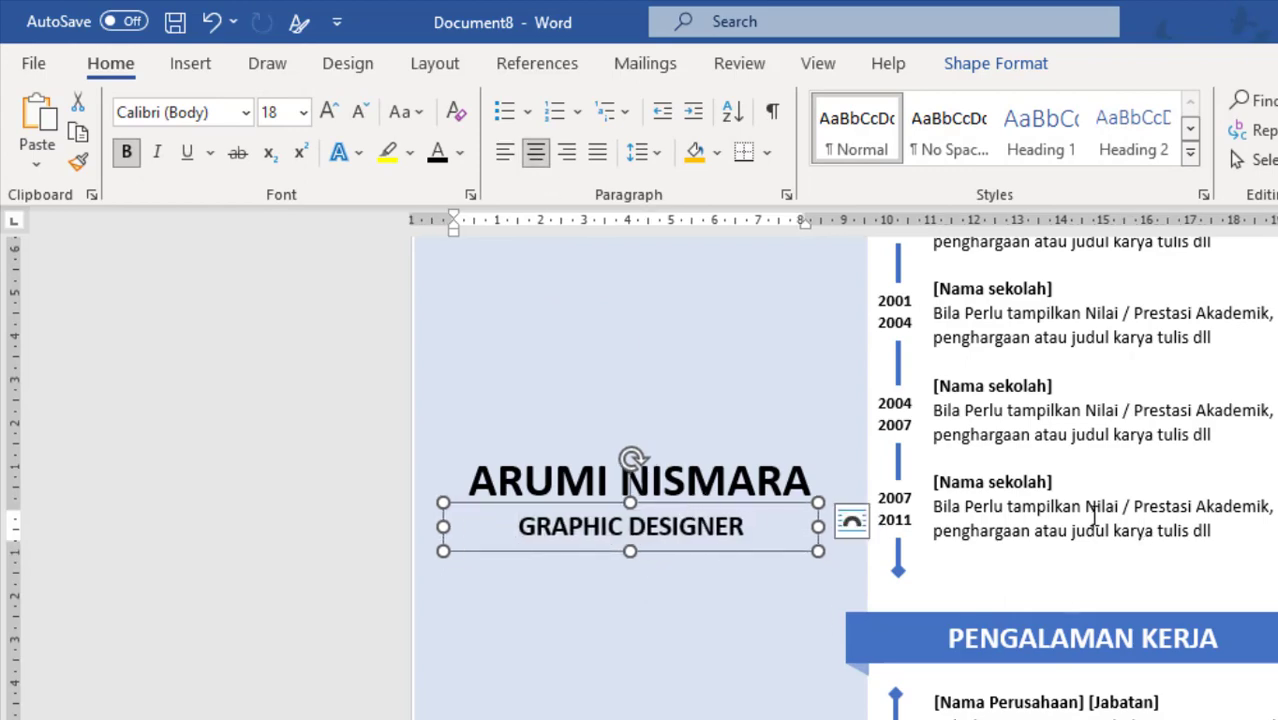
{"action": "left_click", "coordinate": [847, 605]}
{"action": "scroll", "coordinate": [847, 607], "scroll_direction": "down", "scroll_amount": 5, "text": "ctrl"}
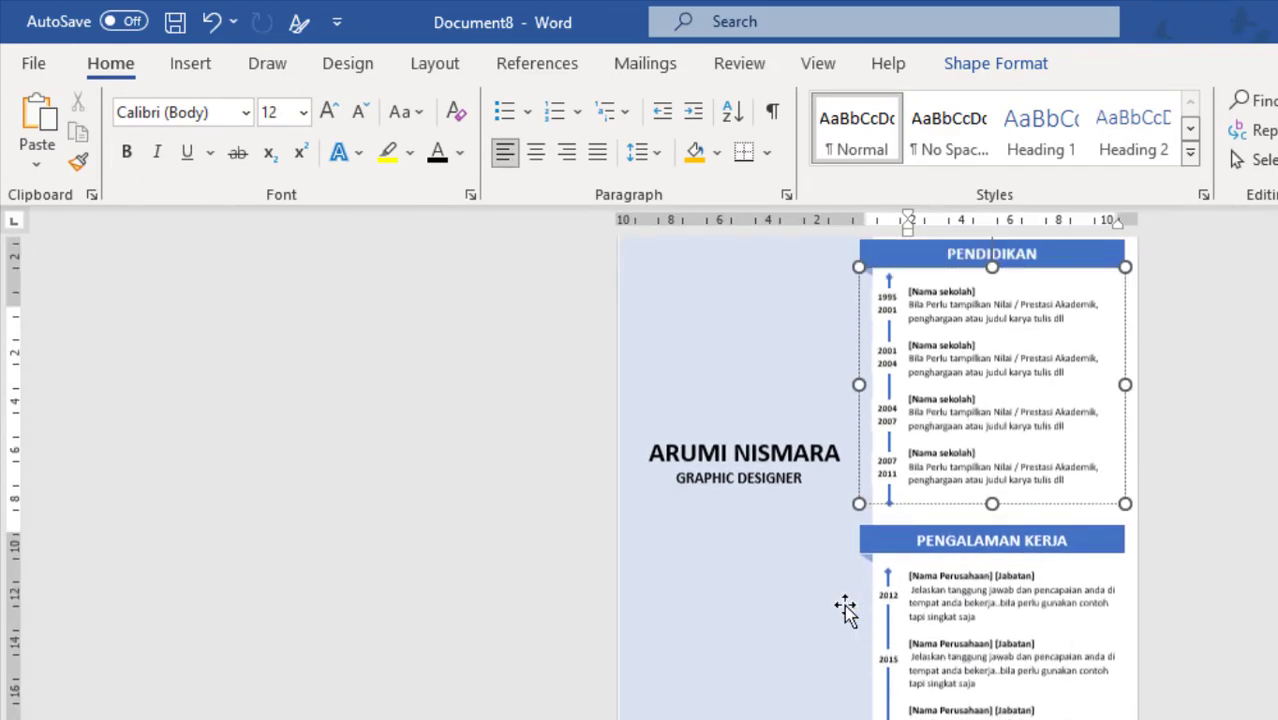
Add a text box below the title with light-blue fill and no outline.
{"action": "left_click", "coordinate": [190, 63]}
{"action": "left_click", "coordinate": [347, 102]}
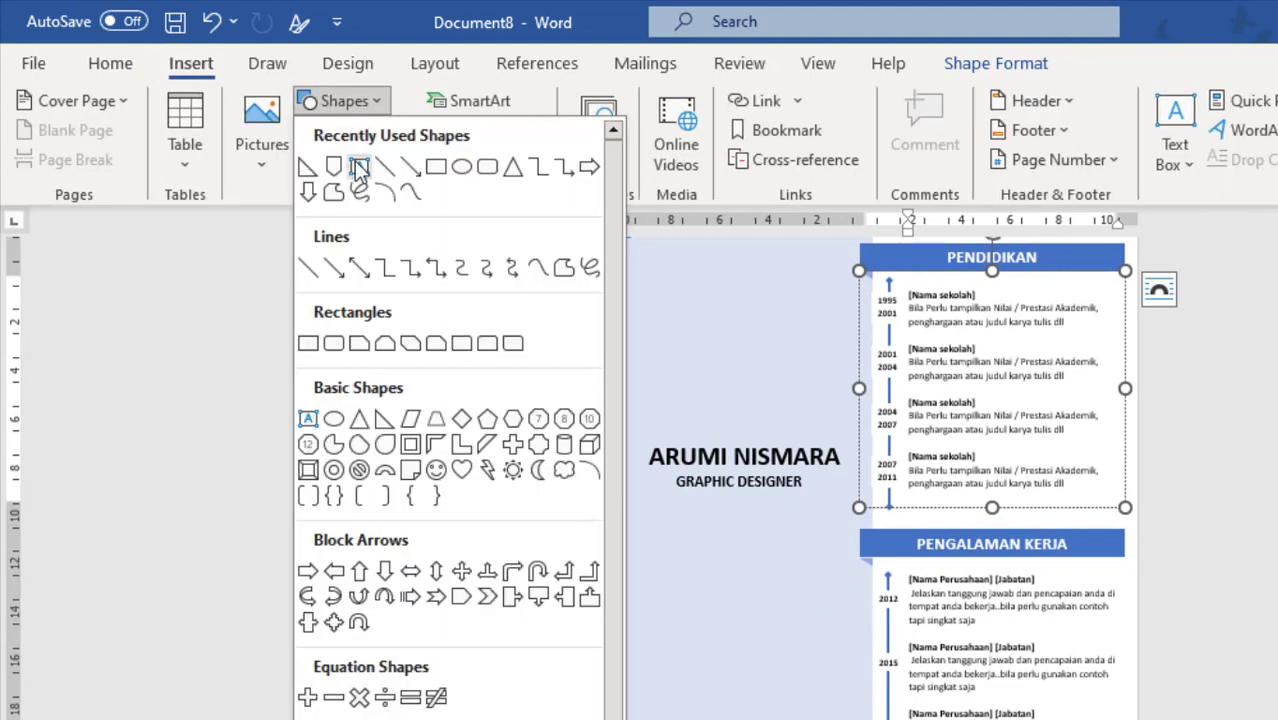
{"action": "left_click", "coordinate": [350, 160]}
{"action": "left_click", "coordinate": [855, 716]}
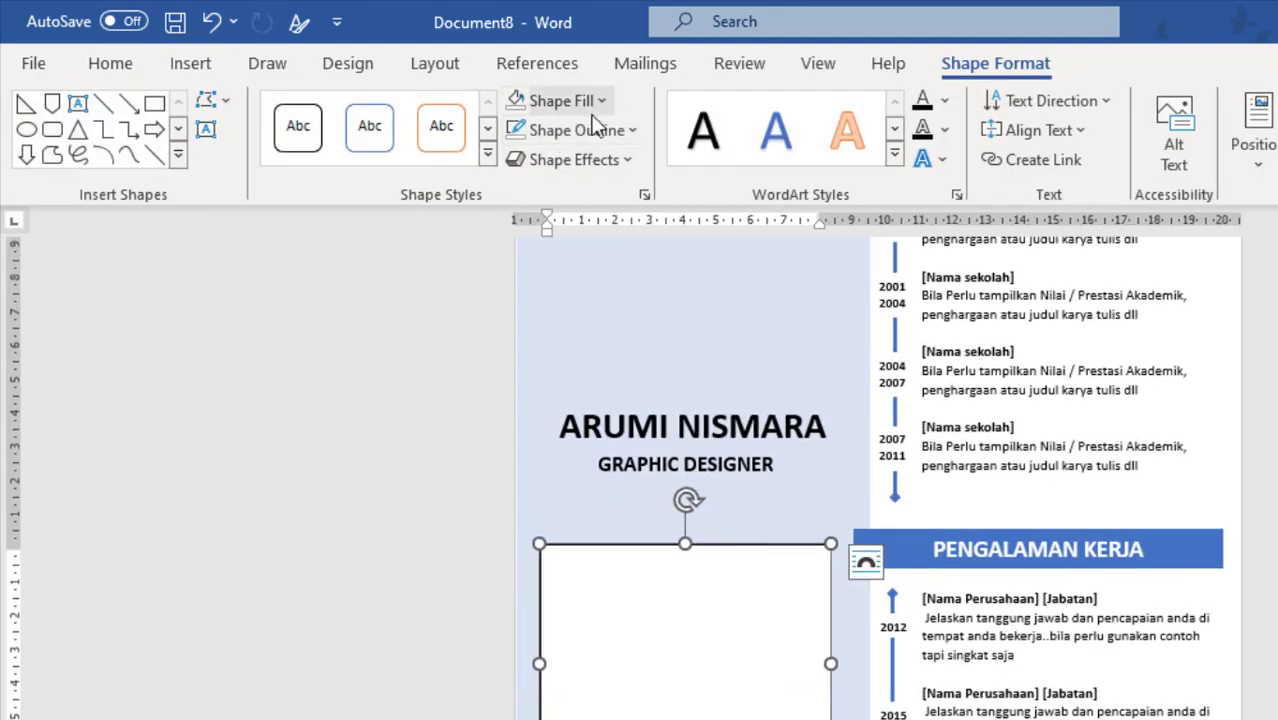
{"action": "left_click", "coordinate": [560, 101]}
{"action": "left_click", "coordinate": [577, 130]}
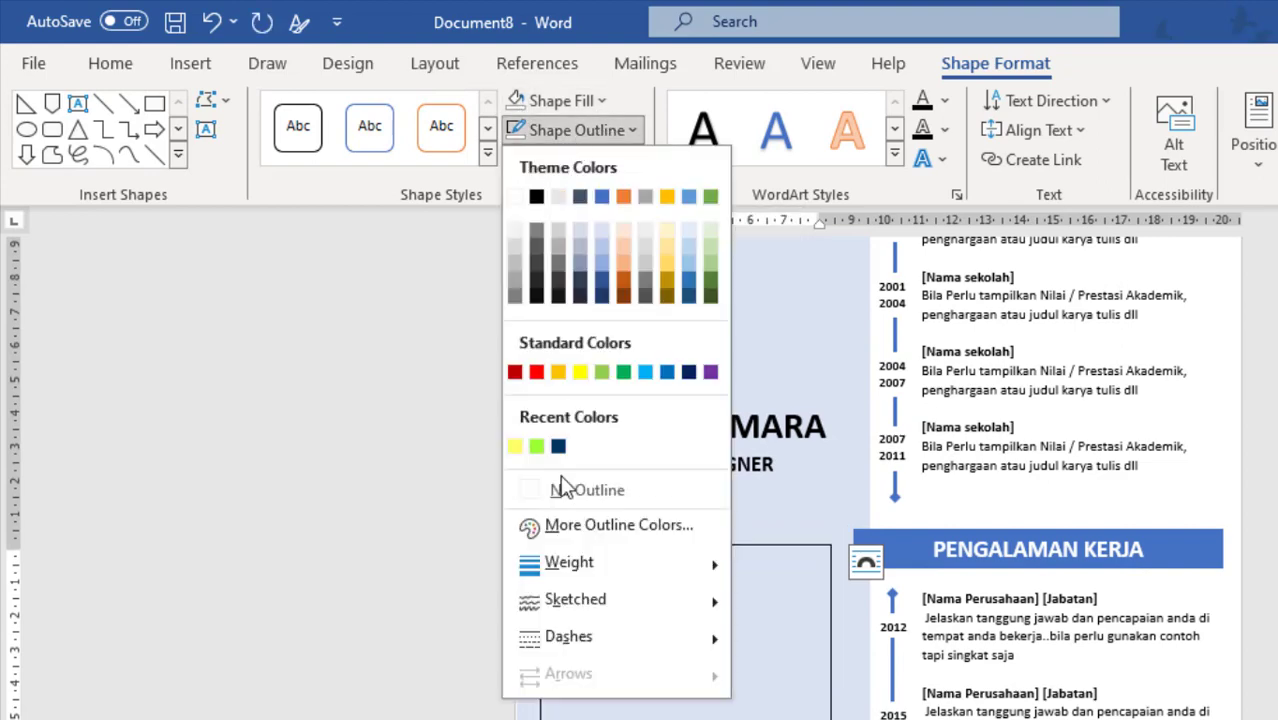
{"action": "left_click", "coordinate": [528, 486]}
Type the heading PROFIL in the box at 12 point.
{"action": "left_click", "coordinate": [668, 617]}
{"action": "scroll", "coordinate": [669, 615], "scroll_direction": "up", "scroll_amount": 2}
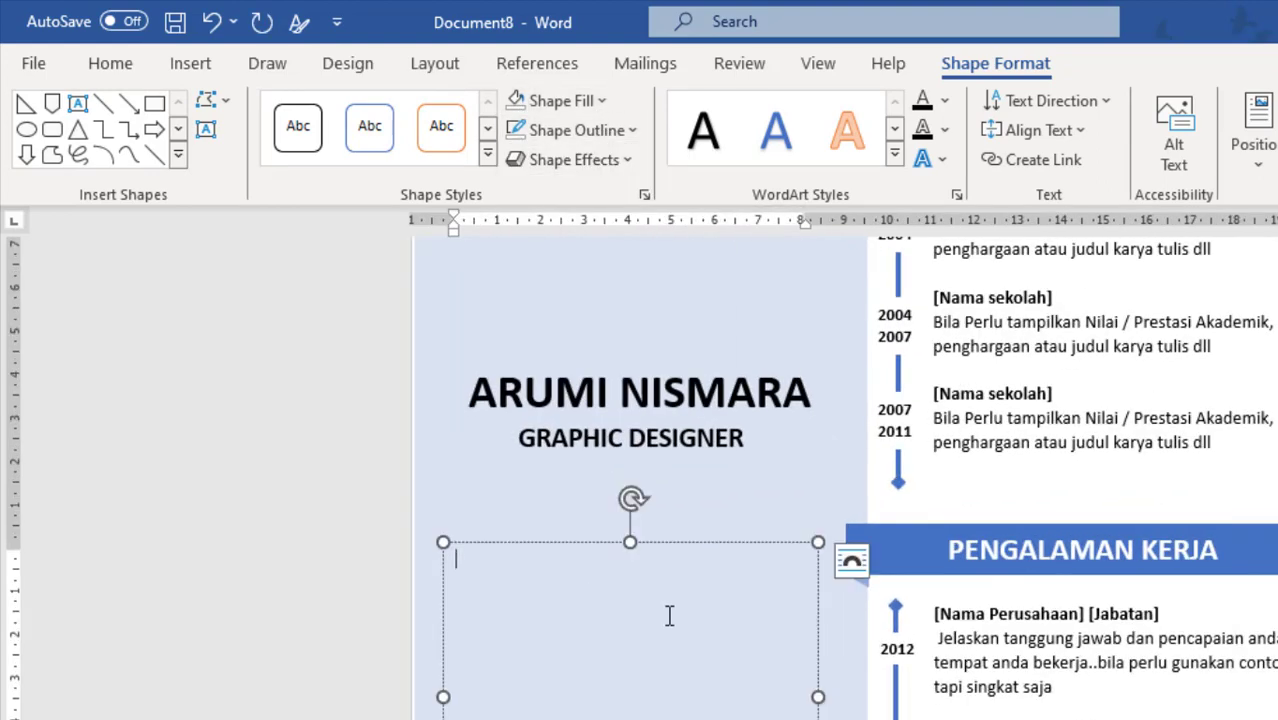
{"action": "type", "text": "PROFIL"}
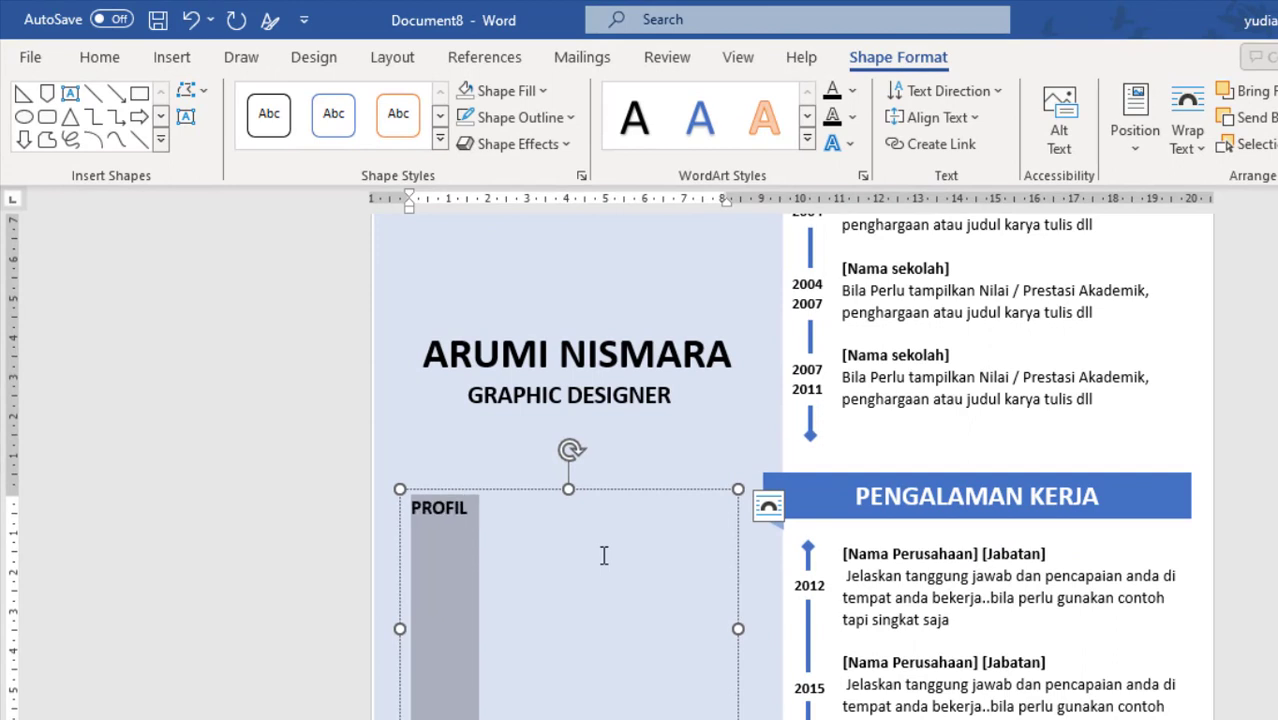
{"action": "left_click", "coordinate": [465, 543]}
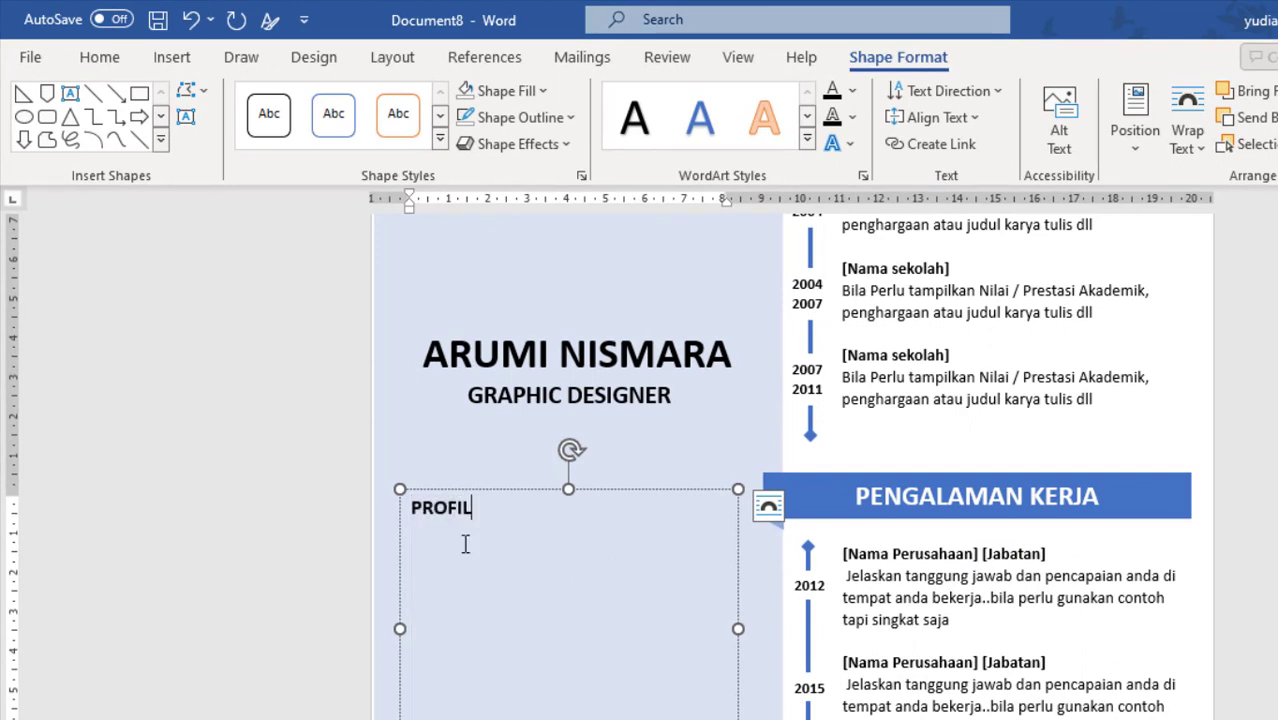
{"action": "left_click", "coordinate": [99, 57]}
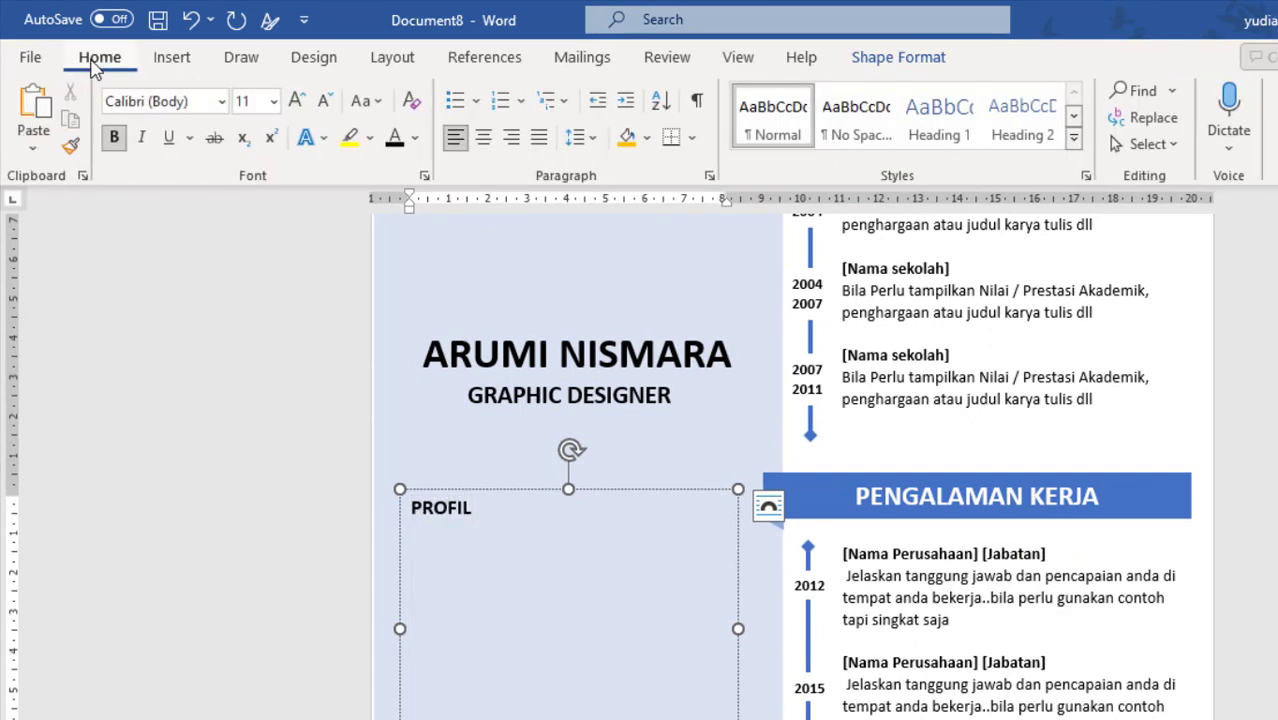
{"action": "left_click", "coordinate": [273, 101]}
{"action": "left_click", "coordinate": [268, 234]}
Generate Lorem ipsum placeholder paragraphs and shrink the body text to 8 point.
{"action": "scroll", "coordinate": [499, 575], "scroll_direction": "up", "scroll_amount": 5, "text": "ctrl"}
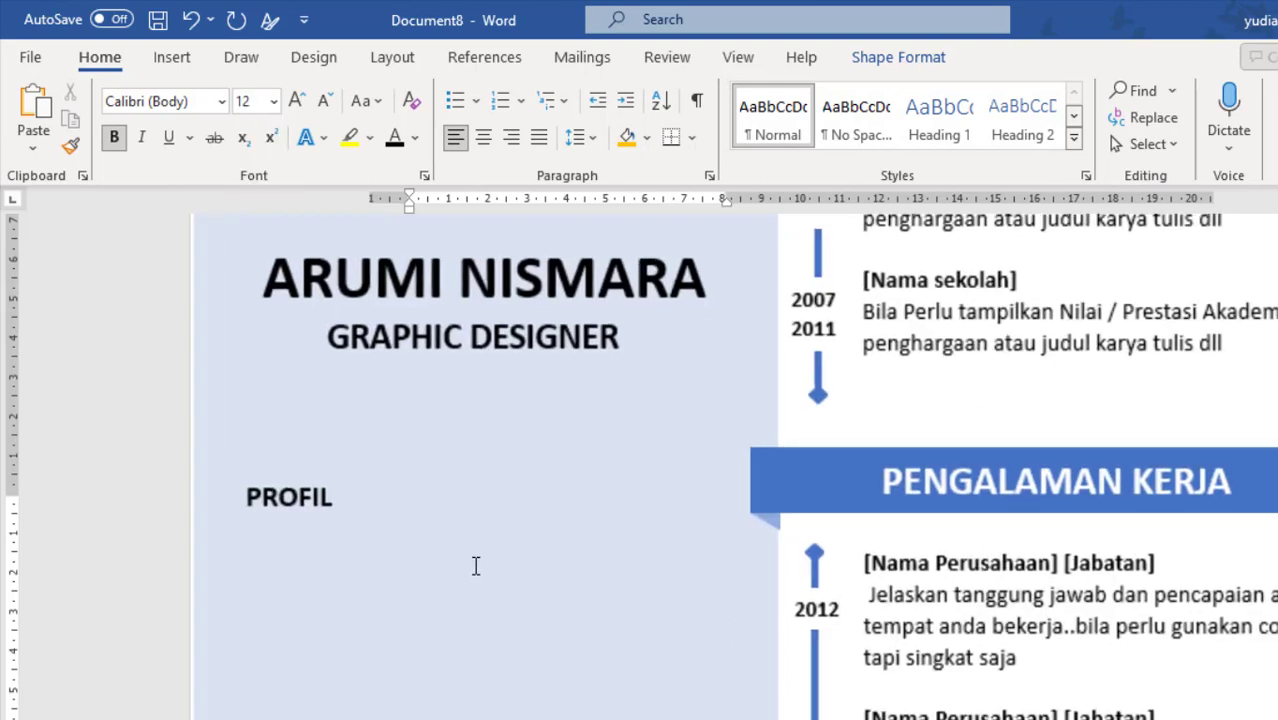
{"action": "type", "text": "=lorem()"}
{"action": "key", "text": "Return"}
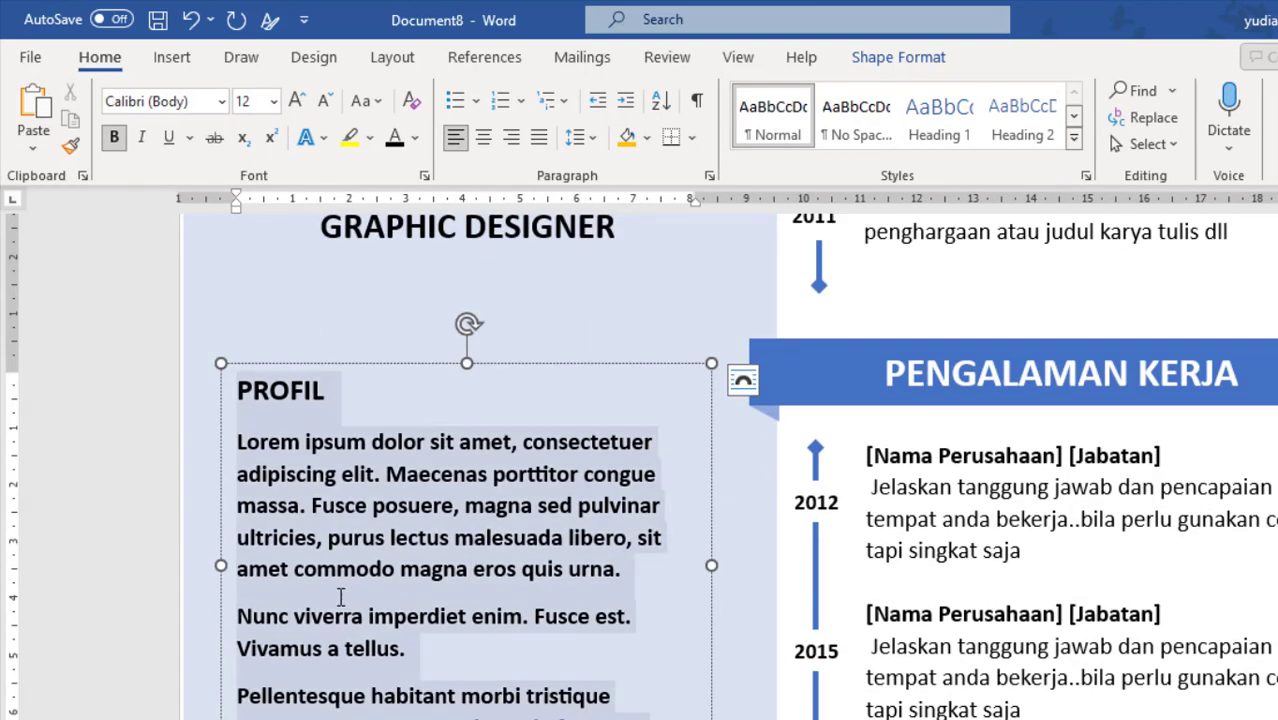
{"action": "left_click_drag", "start_coordinate": [237, 441], "coordinate": [379, 593]}
{"action": "key", "text": "ctrl+a"}
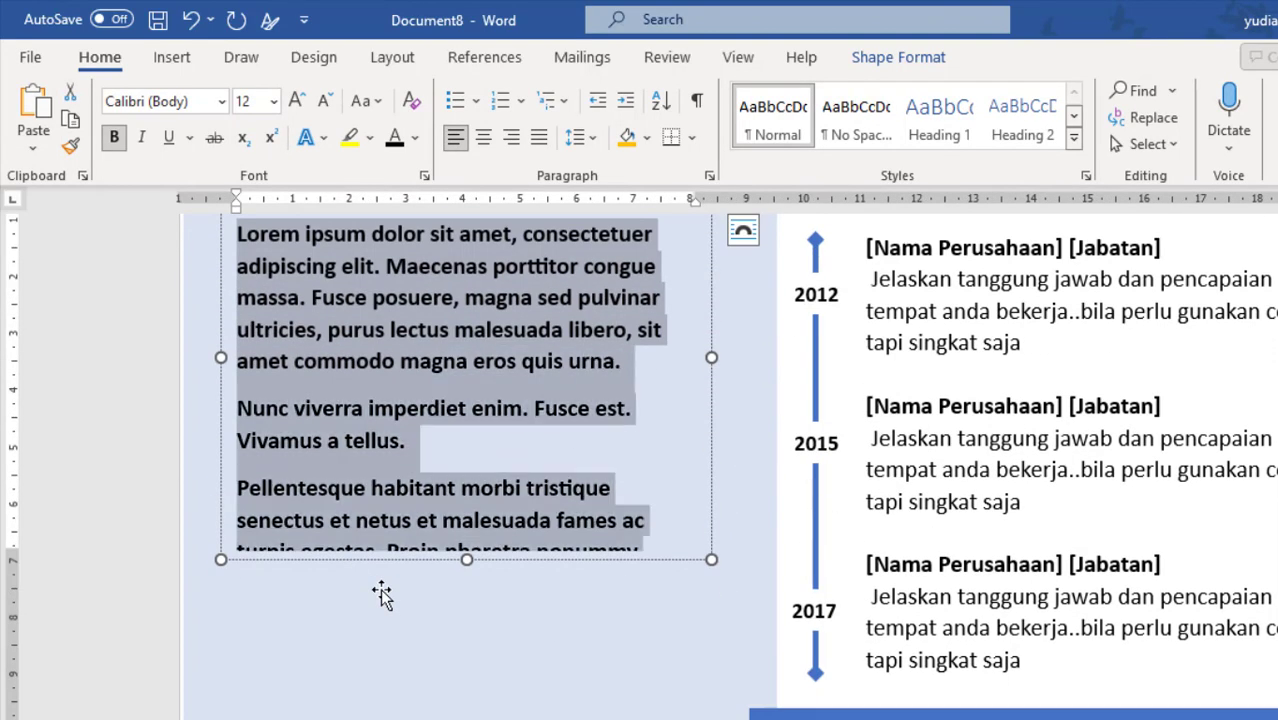
{"action": "key", "text": "ctrl+shift+comma"}
{"action": "key", "text": "ctrl+shift+comma"}
{"action": "key", "text": "ctrl+shift+comma"}
{"action": "key", "text": "ctrl+shift+comma"}
{"action": "scroll", "coordinate": [415, 492], "scroll_direction": "up", "scroll_amount": 3}
{"action": "scroll", "coordinate": [415, 492], "scroll_direction": "down", "scroll_amount": 1}
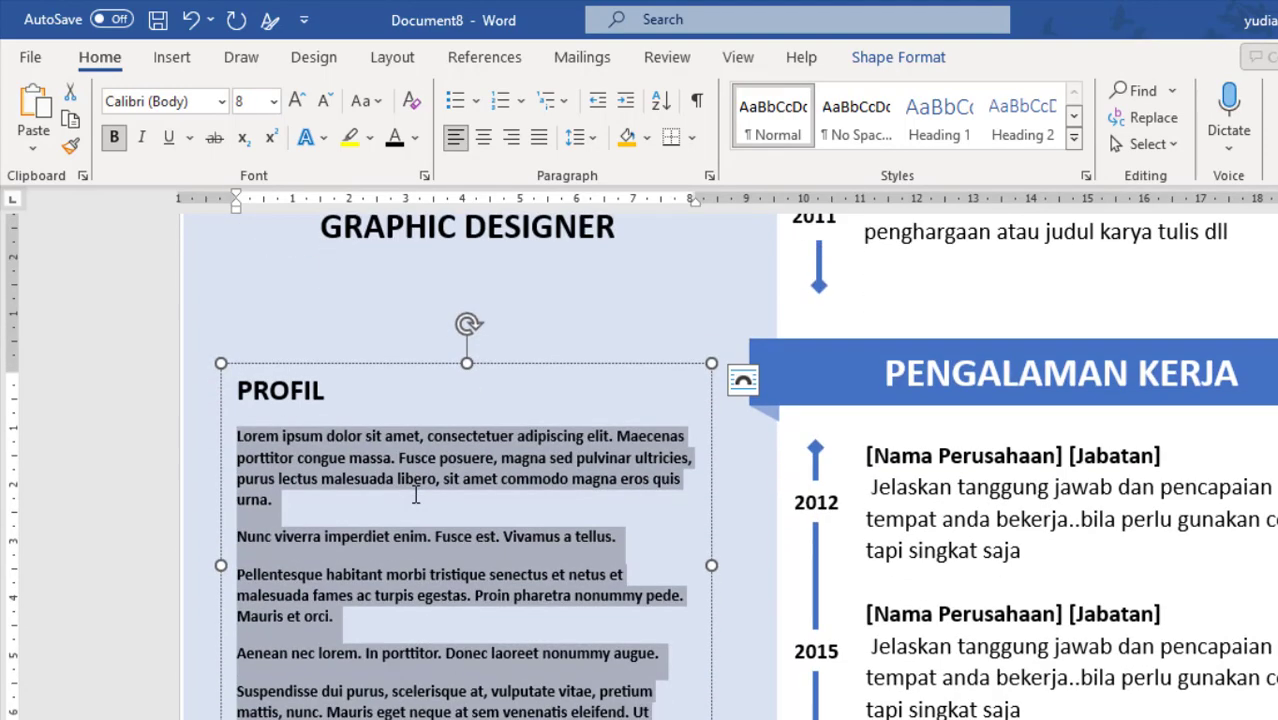
{"action": "left_click", "coordinate": [351, 500]}
{"action": "scroll", "coordinate": [362, 500], "scroll_direction": "down", "scroll_amount": 2}
{"action": "scroll", "coordinate": [400, 500], "scroll_direction": "down", "scroll_amount": 4, "text": "ctrl"}
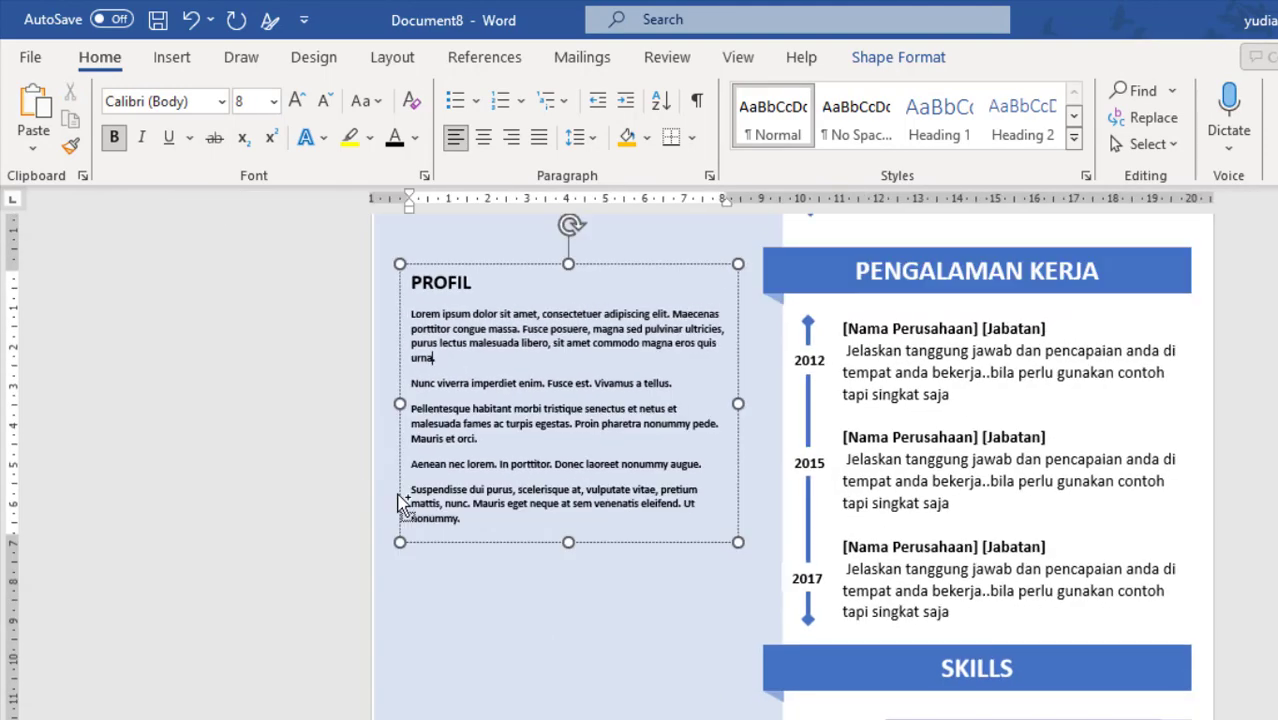
Duplicate the PROFIL box and move the copy below it.
{"action": "left_click", "coordinate": [535, 547]}
{"action": "key", "text": "ctrl+c"}
{"action": "key", "text": "ctrl+v"}
{"action": "mouse_move", "coordinate": [481, 505]}
{"action": "left_mouse_down"}
{"action": "mouse_move", "coordinate": [399, 509]}
{"action": "mouse_move", "coordinate": [560, 719]}
{"action": "mouse_move", "coordinate": [570, 642]}
{"action": "left_mouse_up"}
Retitle the copy CONTACT, clear its lorem text and enter a phone number.
{"action": "type", "text": "CONT"}
{"action": "key", "text": "Delete"}
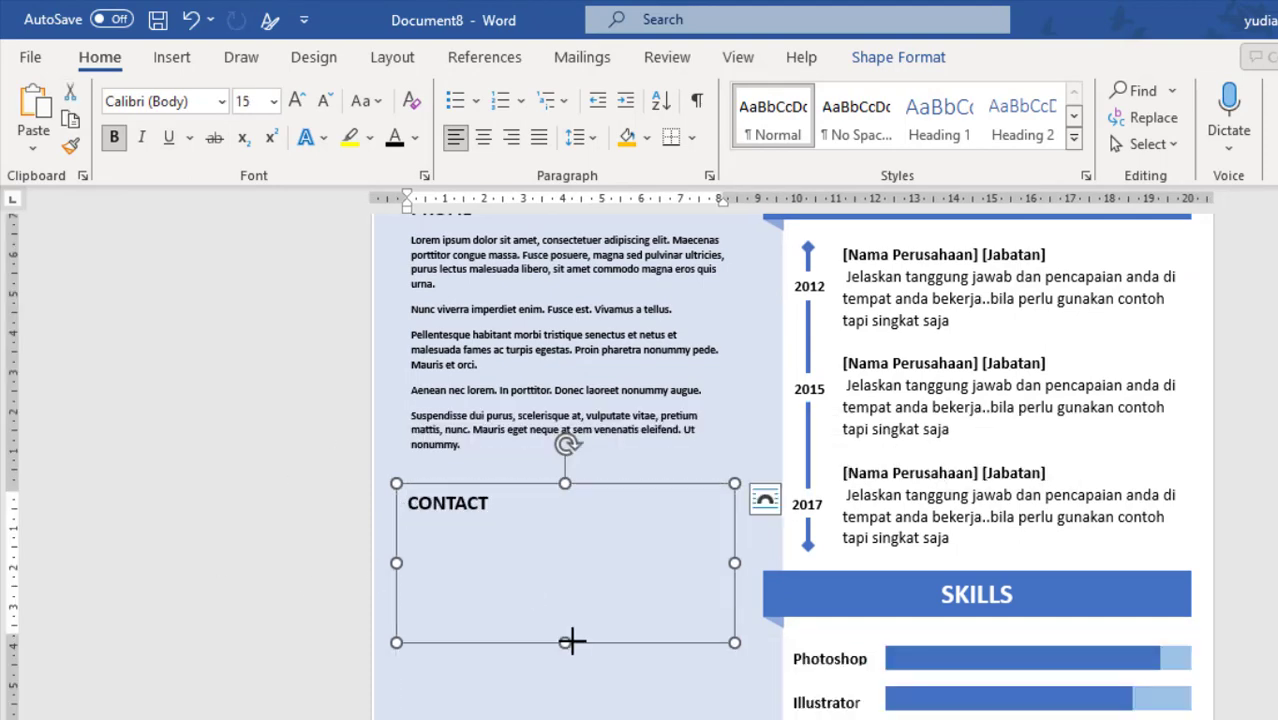
{"action": "scroll", "coordinate": [516, 566], "scroll_direction": "down", "scroll_amount": 1, "text": "ctrl"}
{"action": "scroll", "coordinate": [516, 566], "scroll_direction": "up", "scroll_amount": 2, "text": "ctrl"}
{"action": "left_click", "coordinate": [400, 624]}
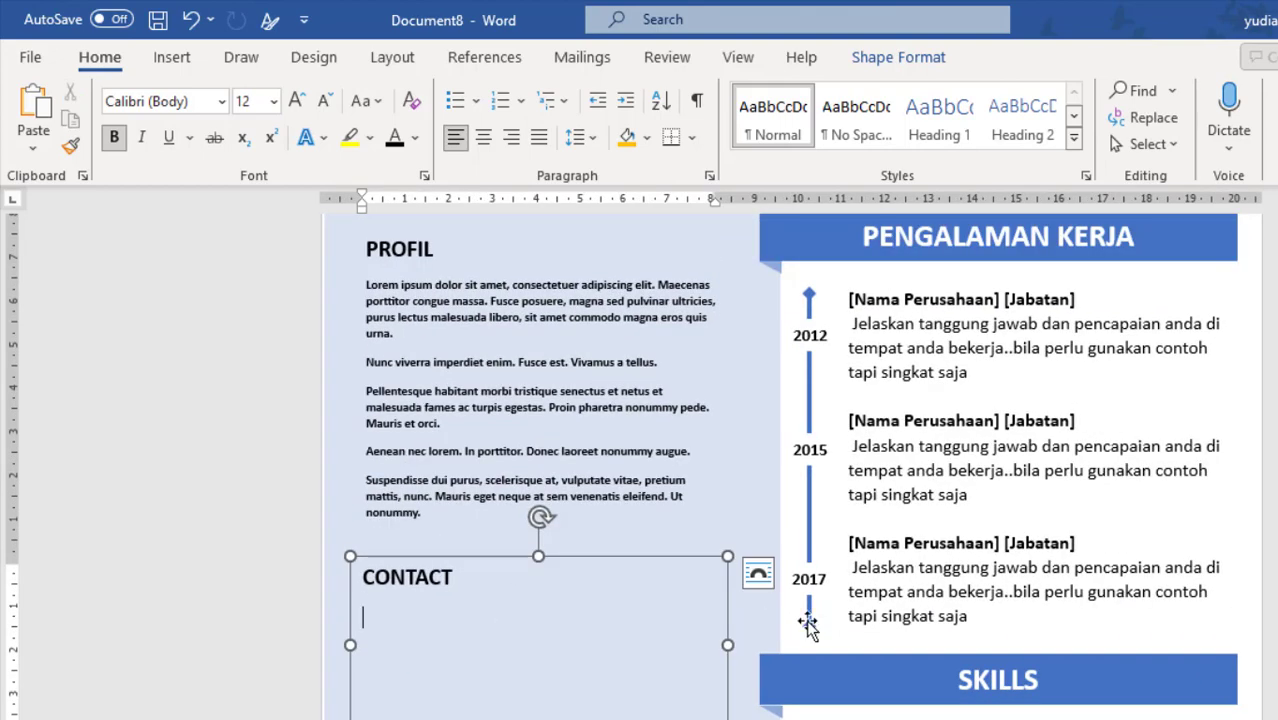
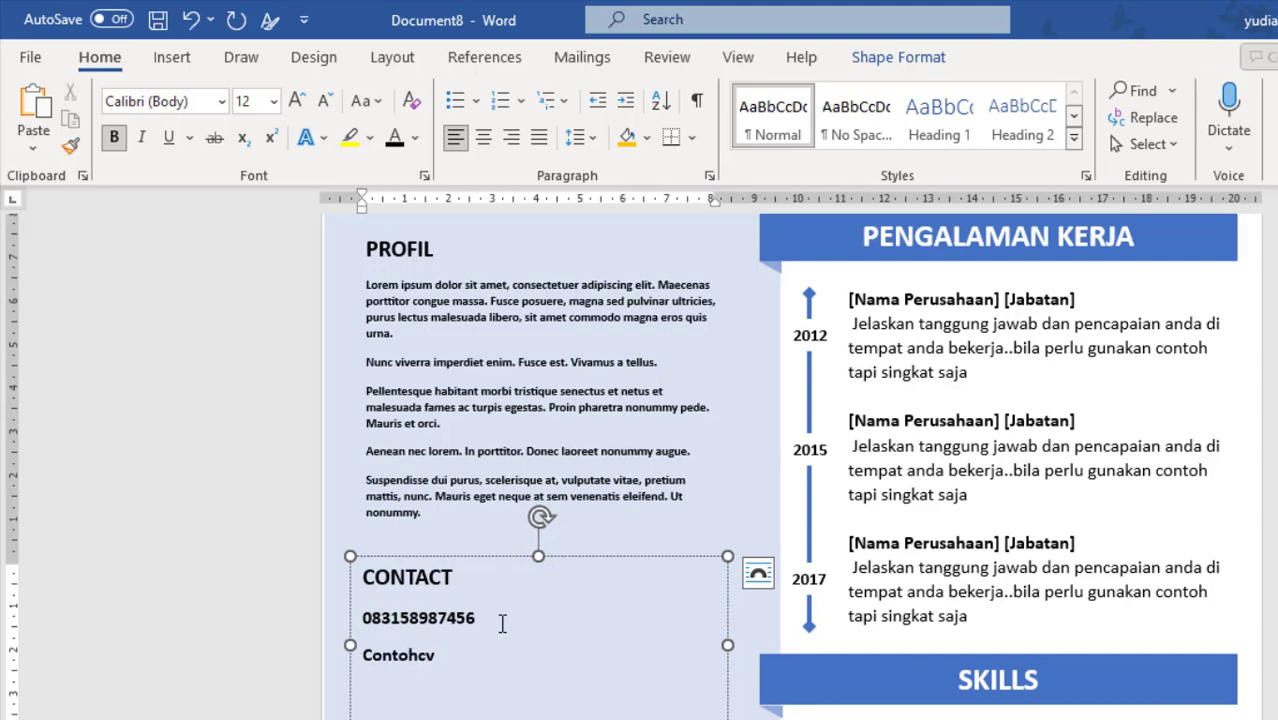
Finish the e-mail and website lines so they become links, and add a line for Alamat.
{"action": "type", "text": "@gmai"}
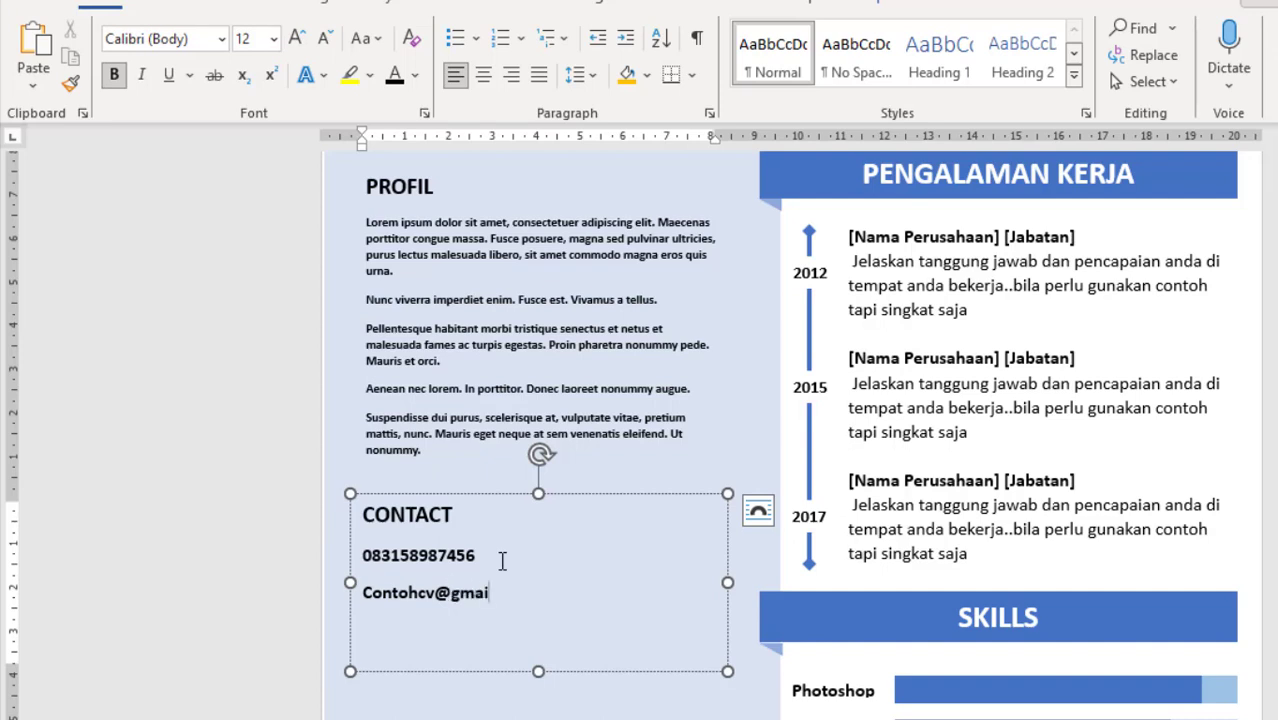
{"action": "type", "text": "m"}
{"action": "key", "text": "Return"}
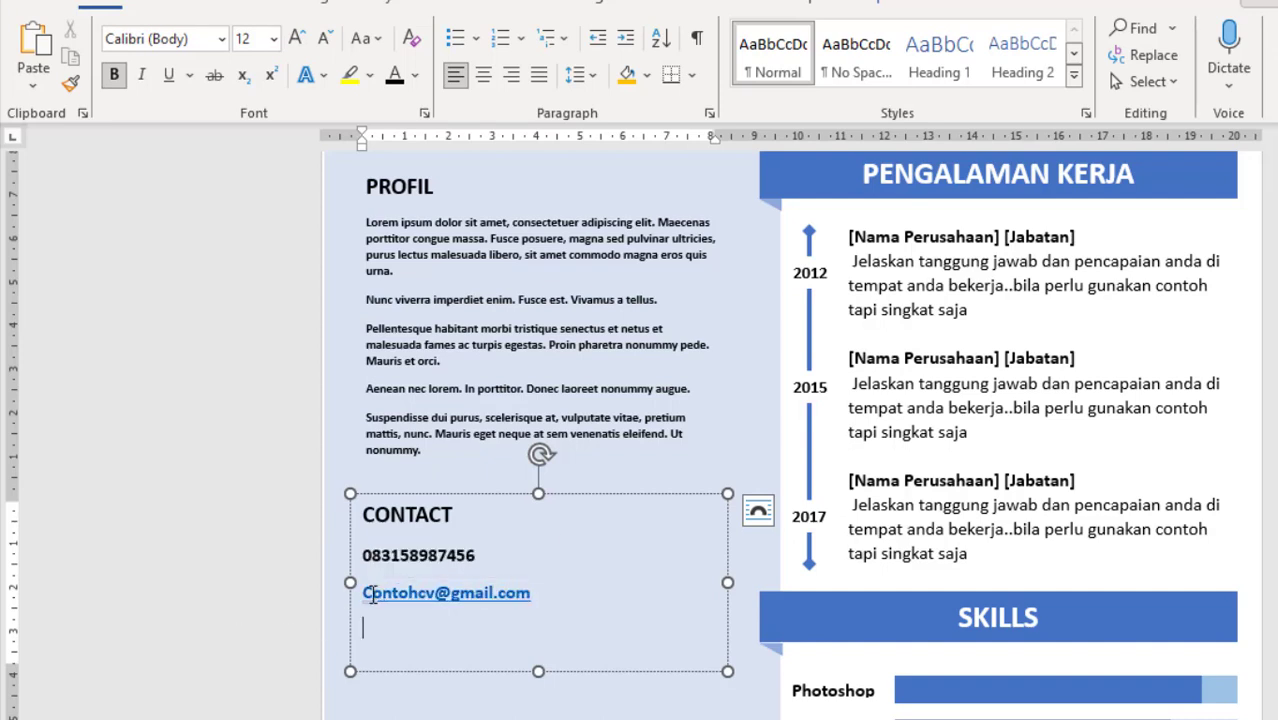
{"action": "left_click", "coordinate": [366, 604]}
{"action": "left_click", "coordinate": [470, 622]}
{"action": "type", "text": "contohwebsite.com"}
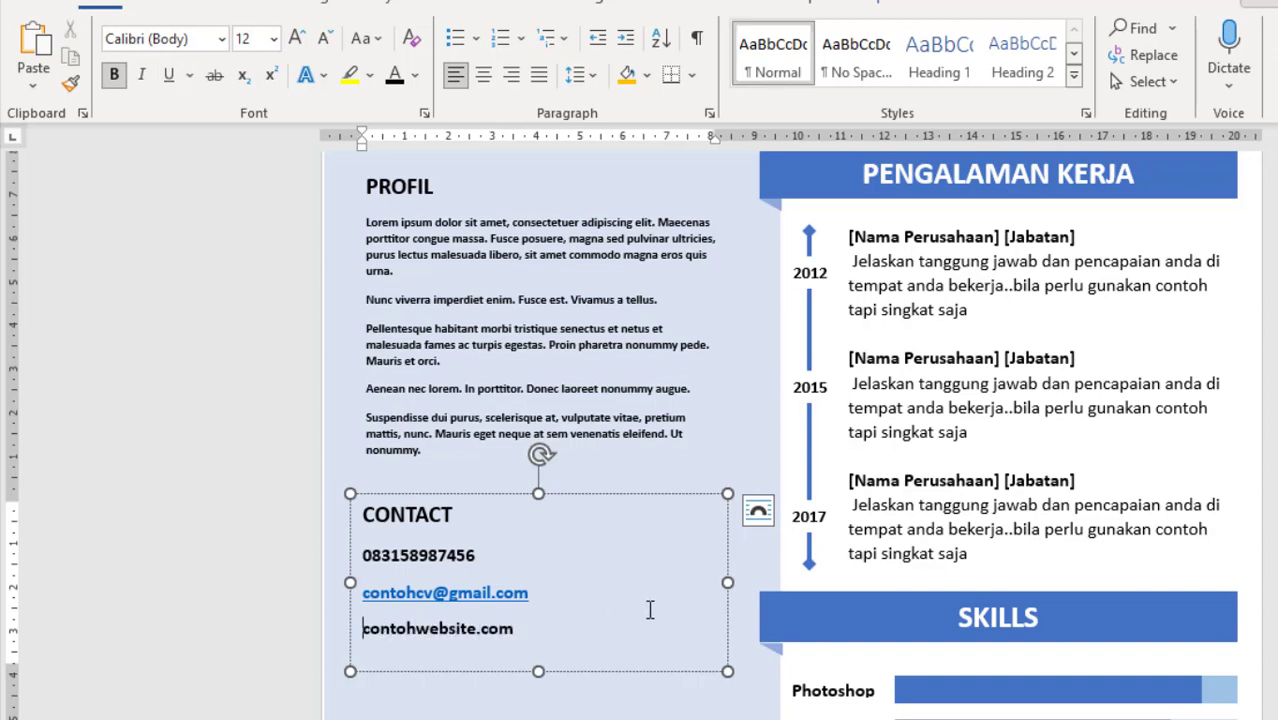
{"action": "type", "text": "www."}
{"action": "key", "text": "space"}
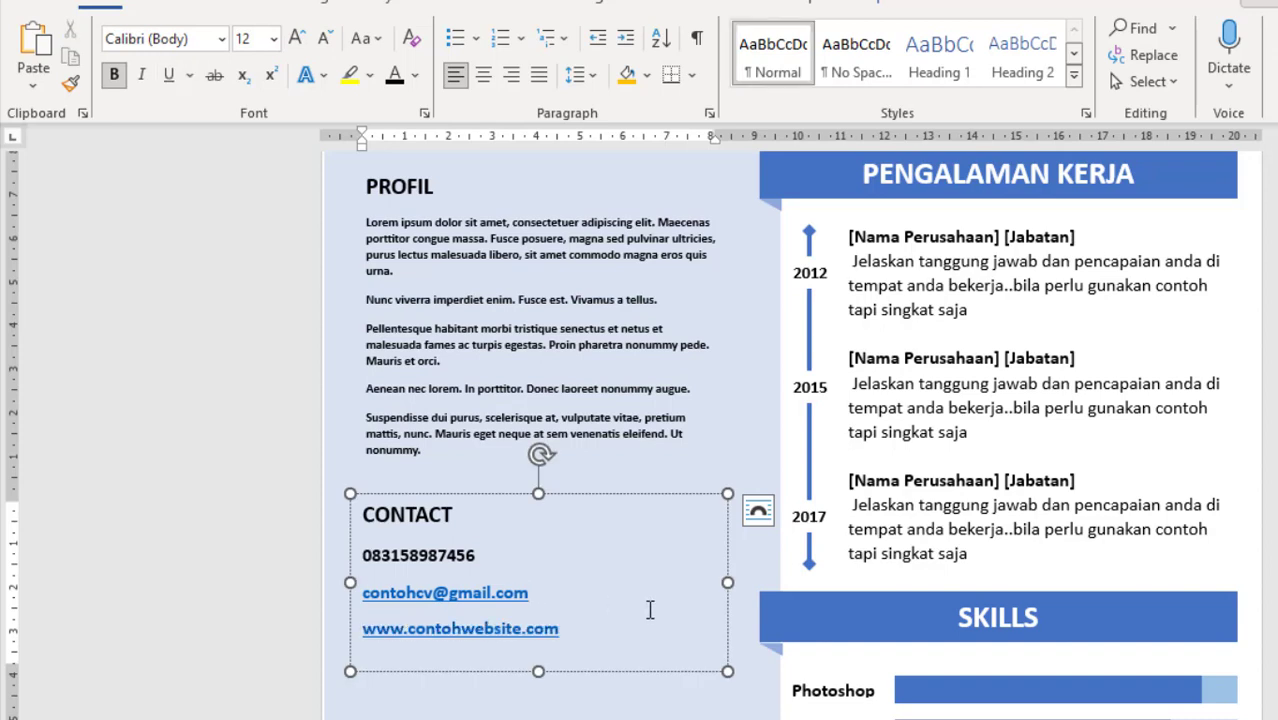
{"action": "key", "text": "Return"}
{"action": "type", "text": "Alamat"}
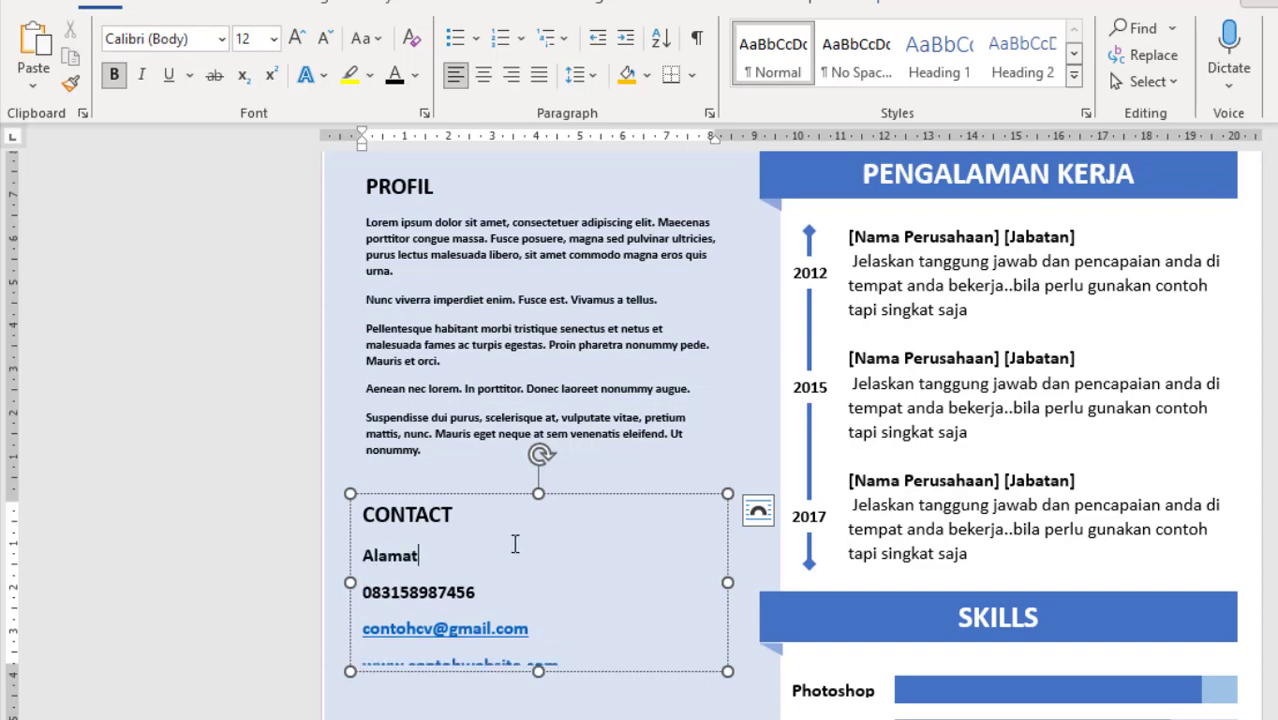
Enlarge the CONTACT text box and indent the Alamat-to-website lines right on the ruler.
{"action": "scroll", "coordinate": [515, 543], "scroll_direction": "down", "scroll_amount": 2}
{"action": "scroll", "coordinate": [515, 543], "scroll_direction": "down", "scroll_amount": 1}
{"action": "left_click_drag", "start_coordinate": [538, 505], "coordinate": [538, 563]}
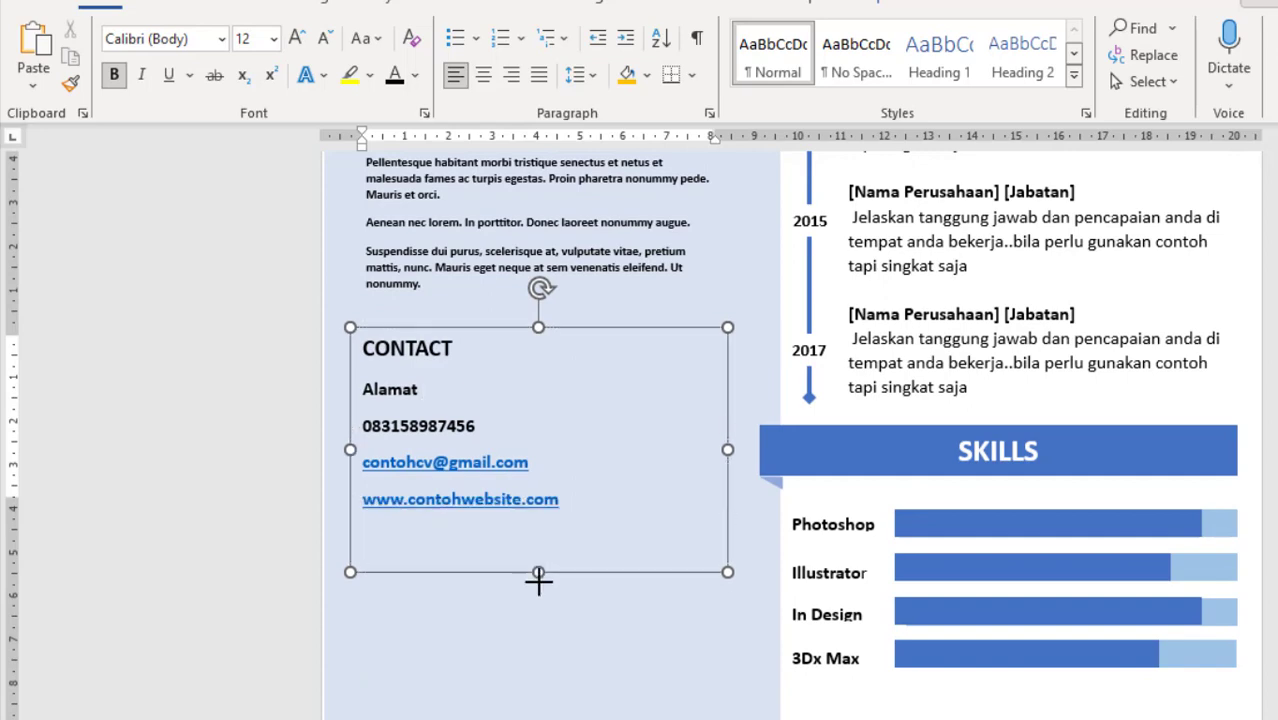
{"action": "scroll", "coordinate": [565, 567], "scroll_direction": "down", "scroll_amount": 3, "text": "ctrl"}
{"action": "scroll", "coordinate": [565, 567], "scroll_direction": "up", "scroll_amount": 3}
{"action": "scroll", "coordinate": [560, 580], "scroll_direction": "down", "scroll_amount": 3}
{"action": "scroll", "coordinate": [560, 580], "scroll_direction": "up", "scroll_amount": 3}
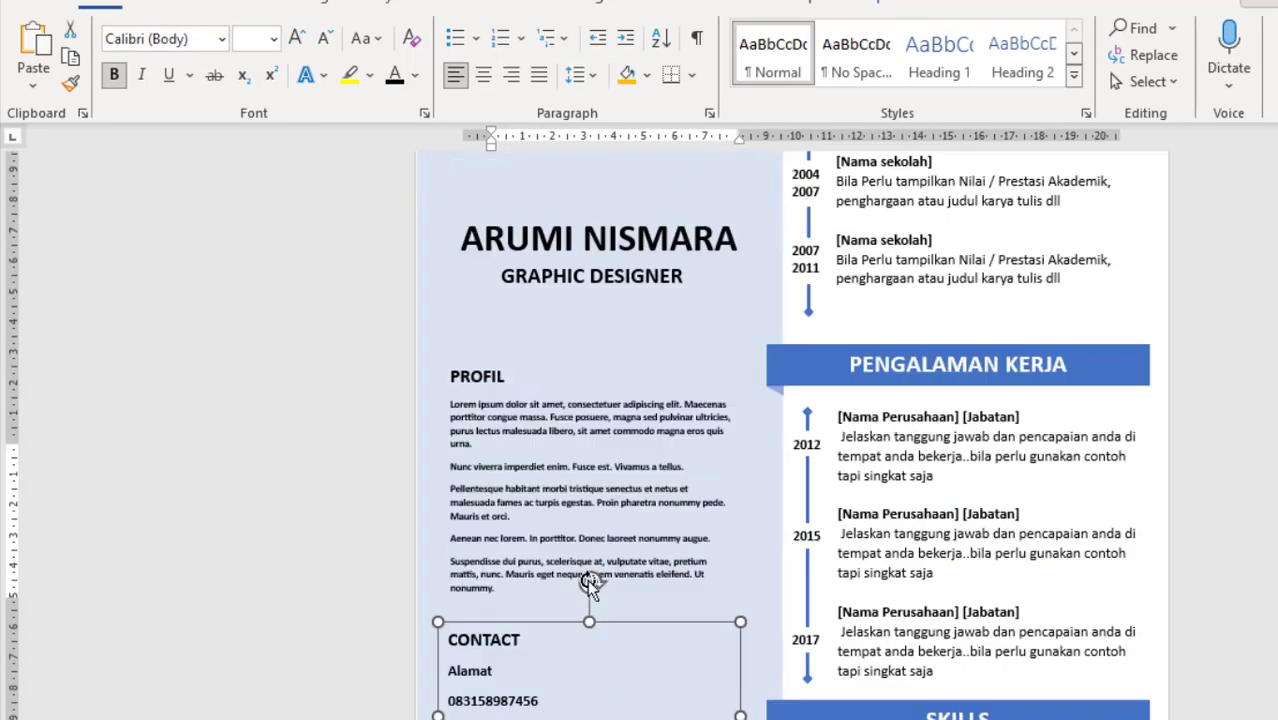
{"action": "scroll", "coordinate": [530, 595], "scroll_direction": "down", "scroll_amount": 3}
{"action": "left_click_drag", "start_coordinate": [448, 505], "coordinate": [606, 598]}
{"action": "left_click_drag", "start_coordinate": [446, 143], "coordinate": [499, 143]}
{"action": "left_click", "coordinate": [500, 505]}
{"action": "scroll", "coordinate": [556, 679], "scroll_direction": "down", "scroll_amount": 1, "text": "ctrl"}
{"action": "scroll", "coordinate": [556, 679], "scroll_direction": "down", "scroll_amount": 1}
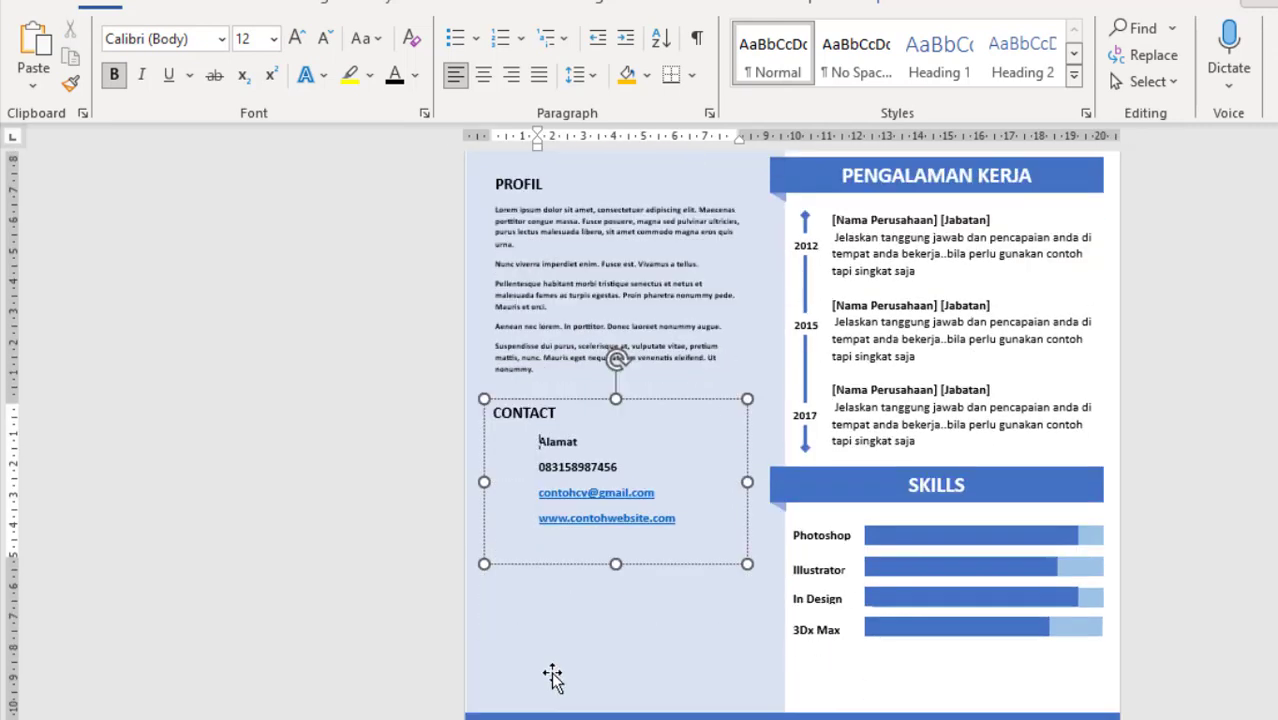
{"action": "scroll", "coordinate": [553, 677], "scroll_direction": "up", "scroll_amount": 1}
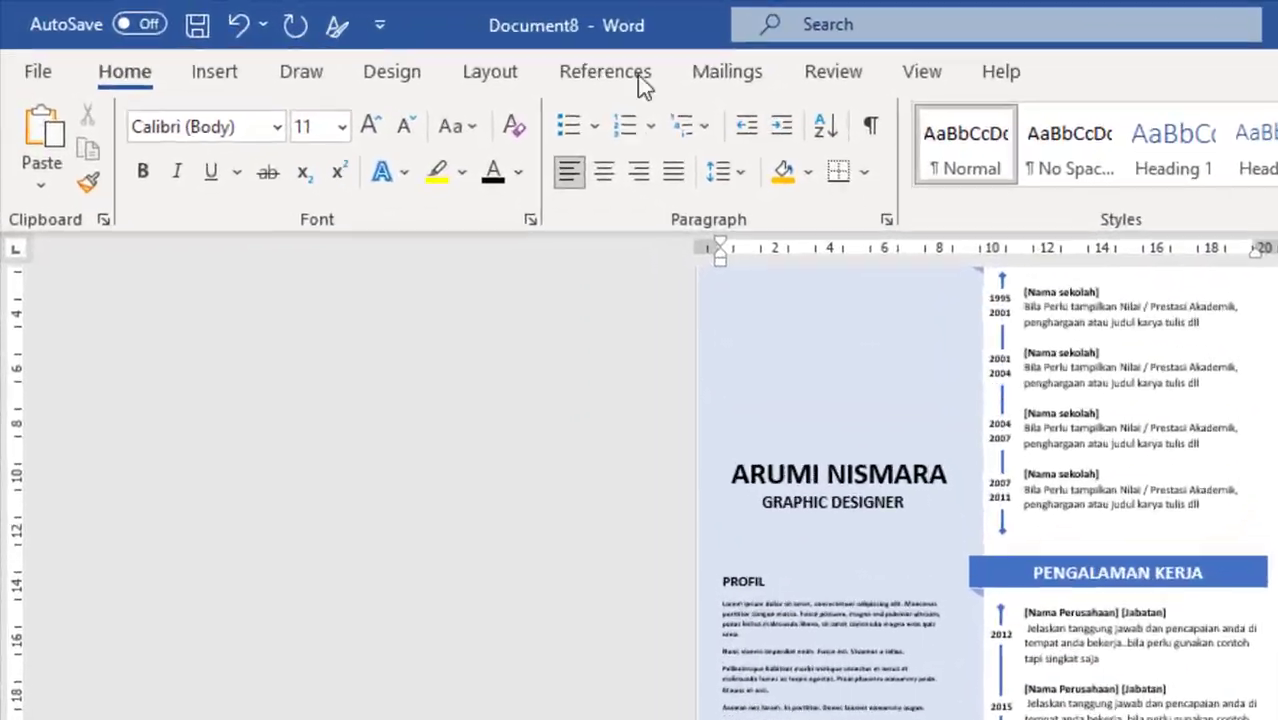
Insert the solid location pin from the Icons library, searching 'location'.
{"action": "left_click", "coordinate": [228, 80]}
{"action": "left_click", "coordinate": [393, 160]}
{"action": "type", "text": "loca"}
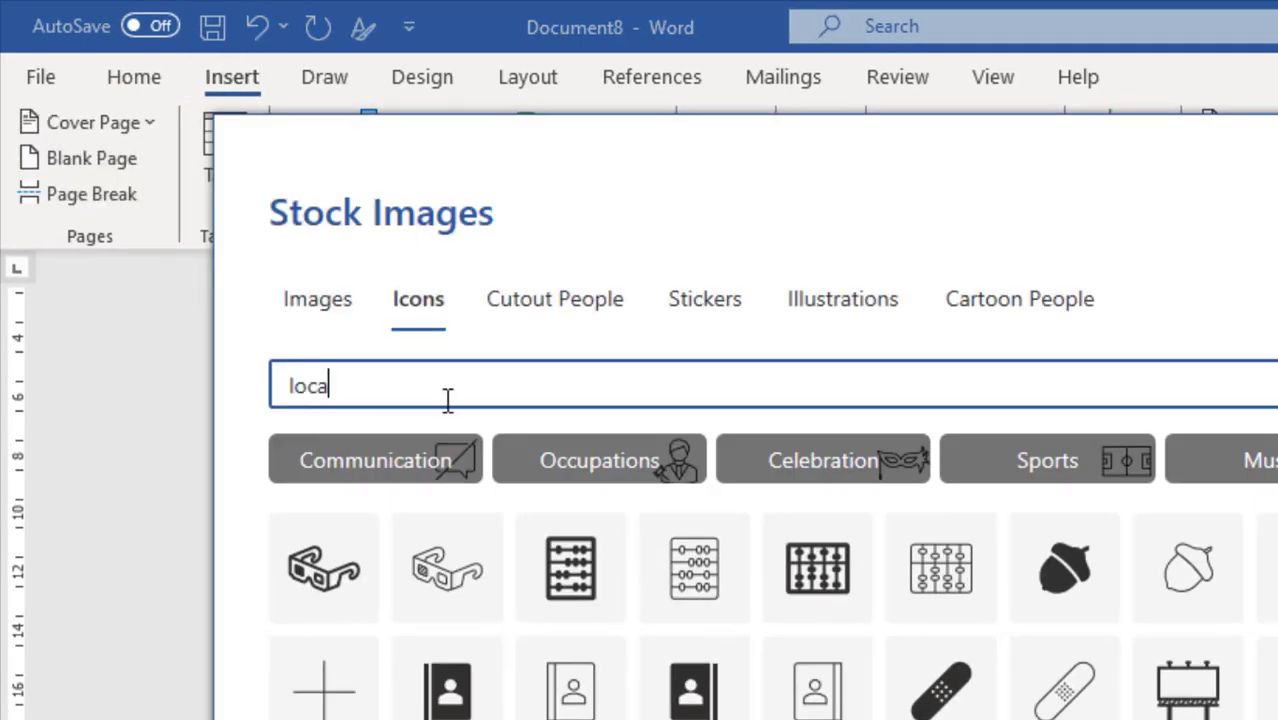
{"action": "type", "text": "tion"}
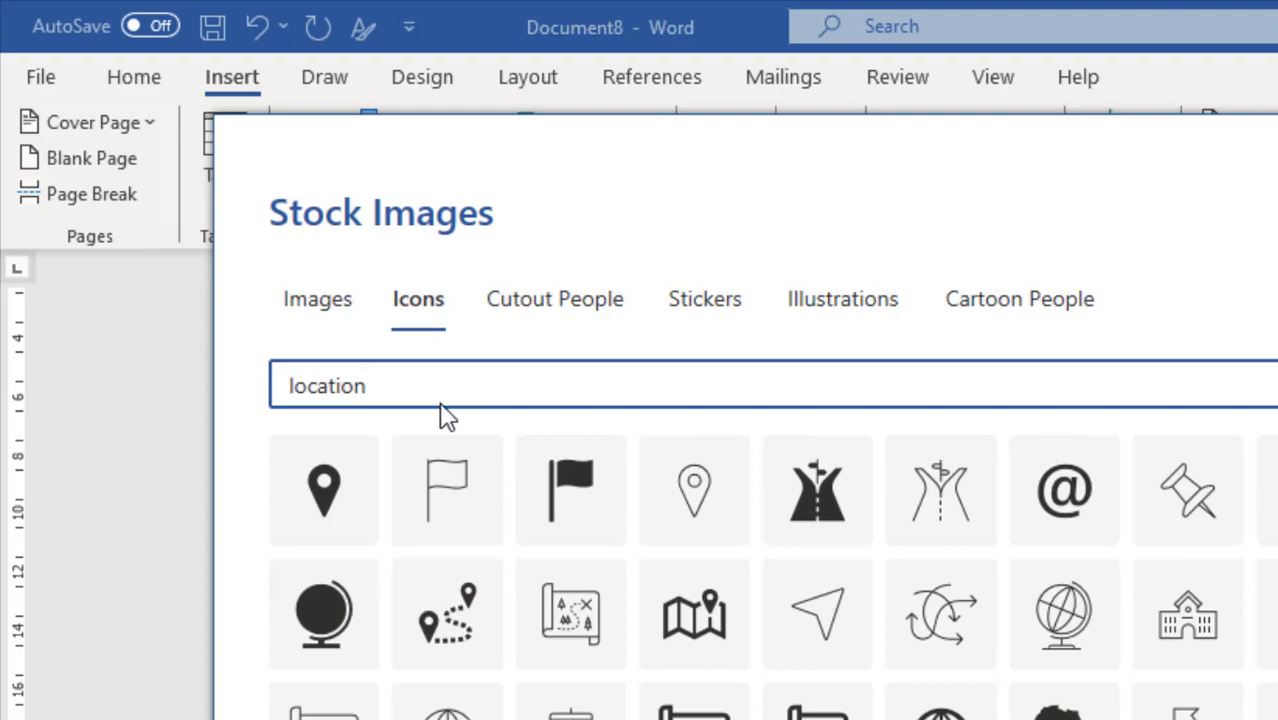
{"action": "left_click", "coordinate": [323, 490]}
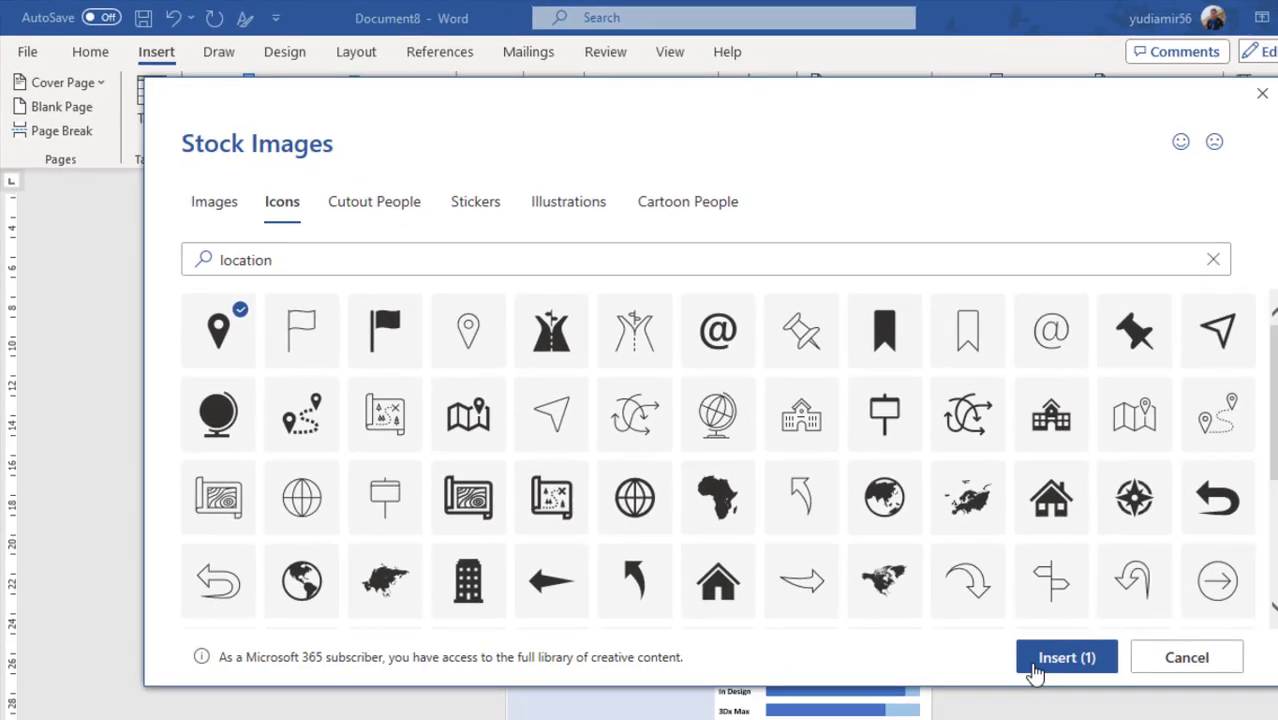
{"action": "left_click", "coordinate": [1050, 660]}
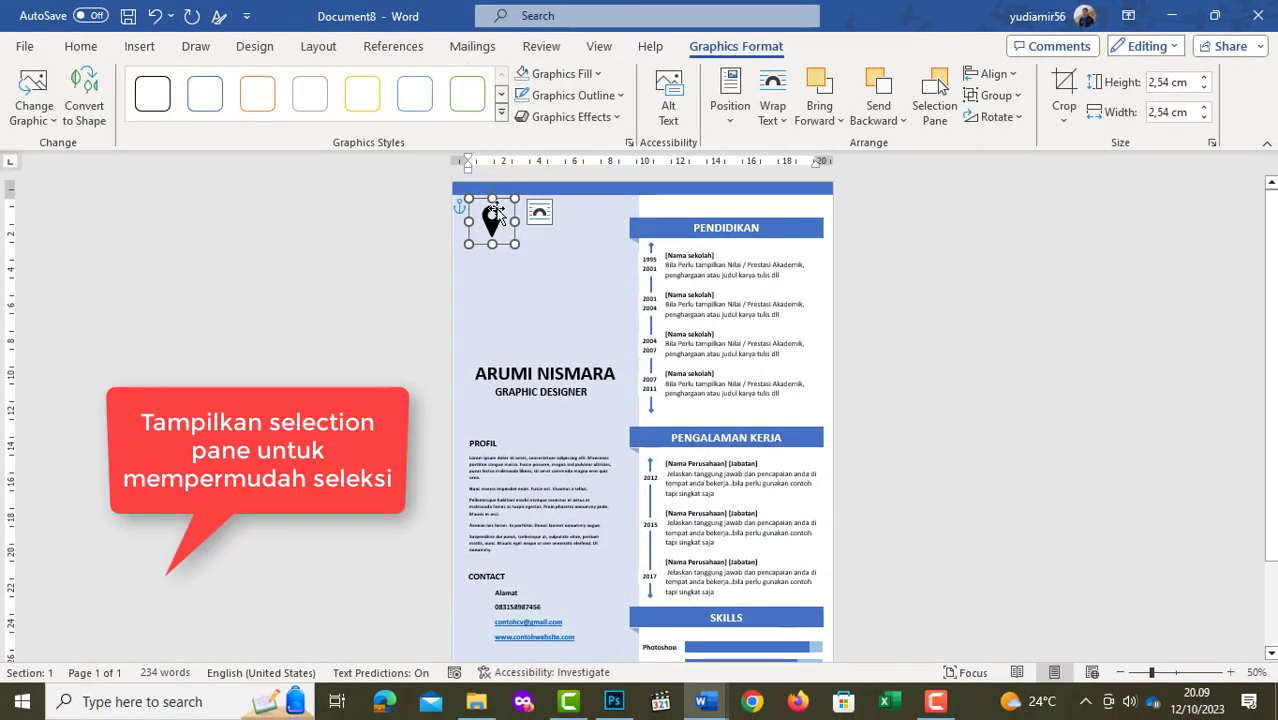
Rename the pin graphic to 'lokasi' in the Selection Pane.
{"action": "left_click", "coordinate": [930, 103]}
{"action": "left_click", "coordinate": [1117, 242]}
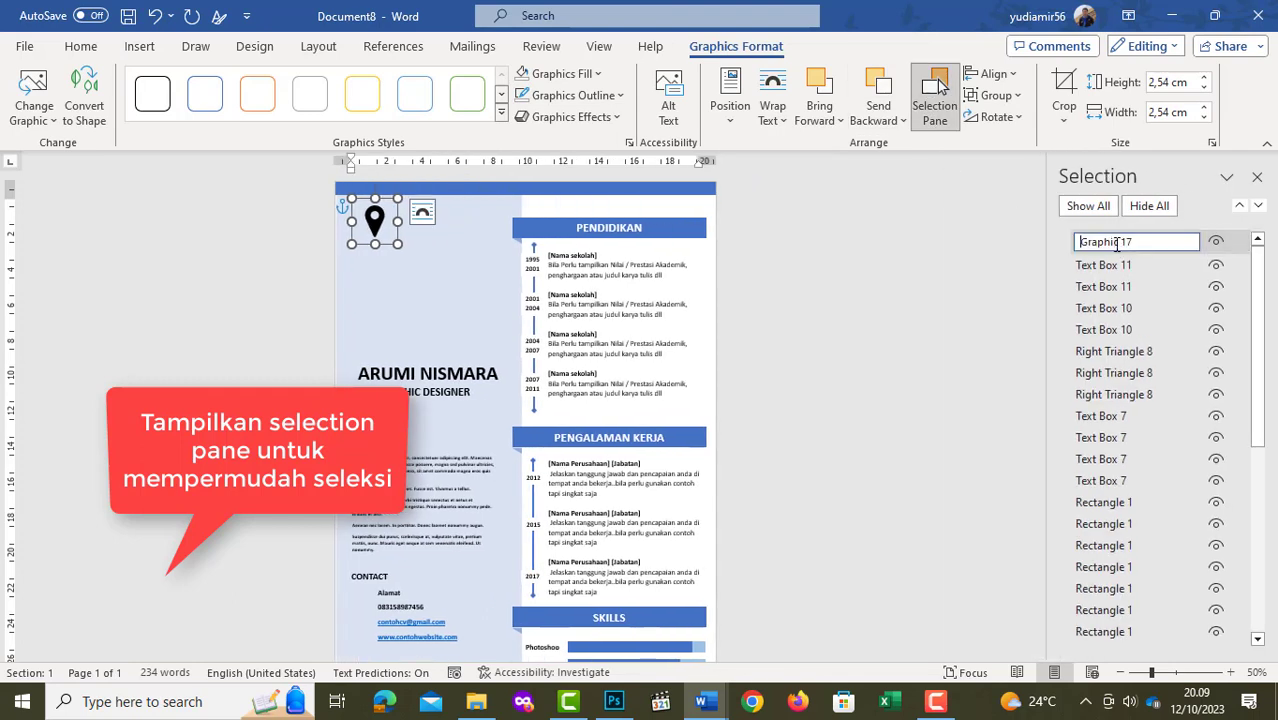
{"action": "type", "text": "asi"}
{"action": "key", "text": "Return"}
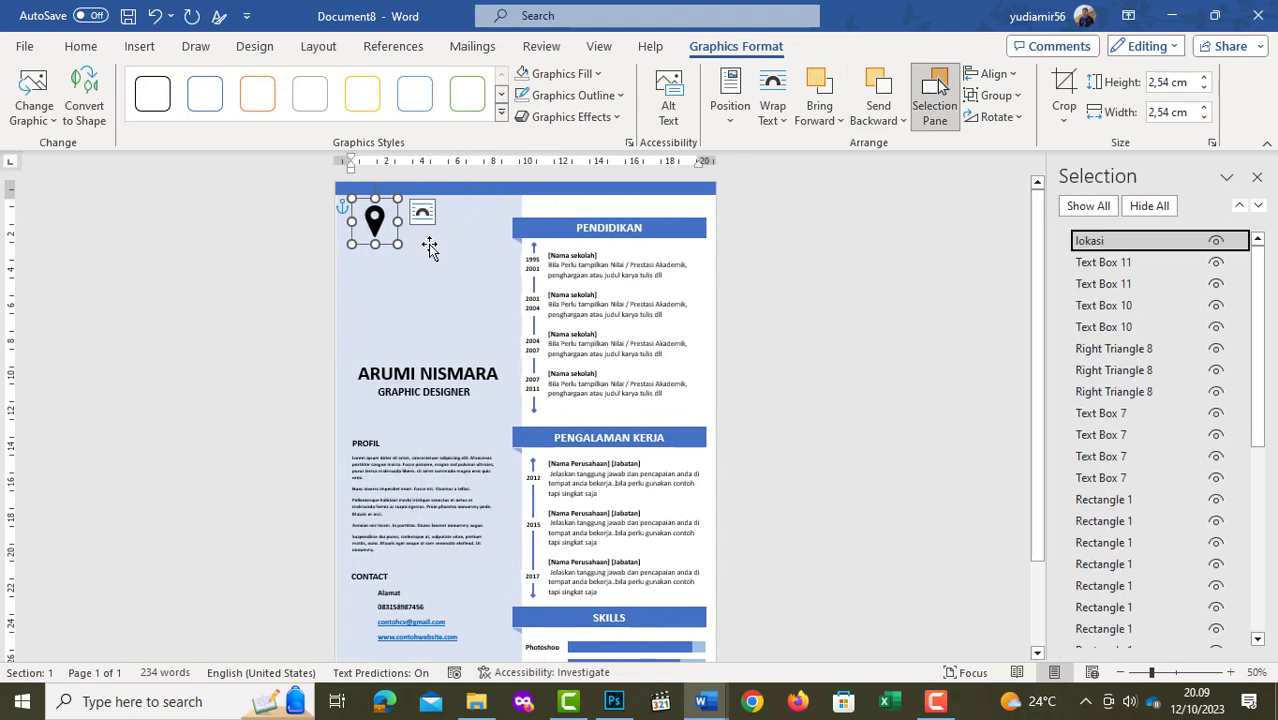
Move the pin beside the Alamat line and shrink it to about 1,13 cm.
{"action": "left_click_drag", "start_coordinate": [375, 213], "coordinate": [363, 605]}
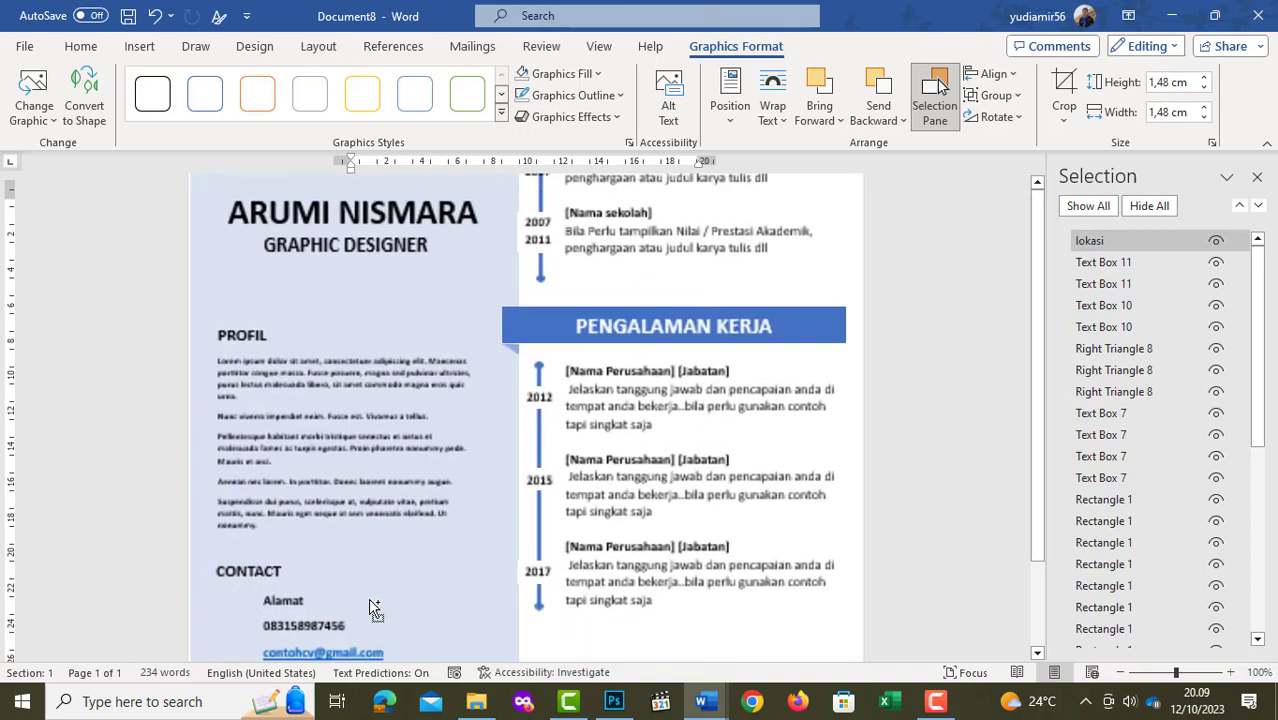
{"action": "scroll", "coordinate": [363, 605], "scroll_direction": "up", "scroll_amount": 6, "text": "ctrl"}
{"action": "left_click_drag", "start_coordinate": [207, 640], "coordinate": [193, 626]}
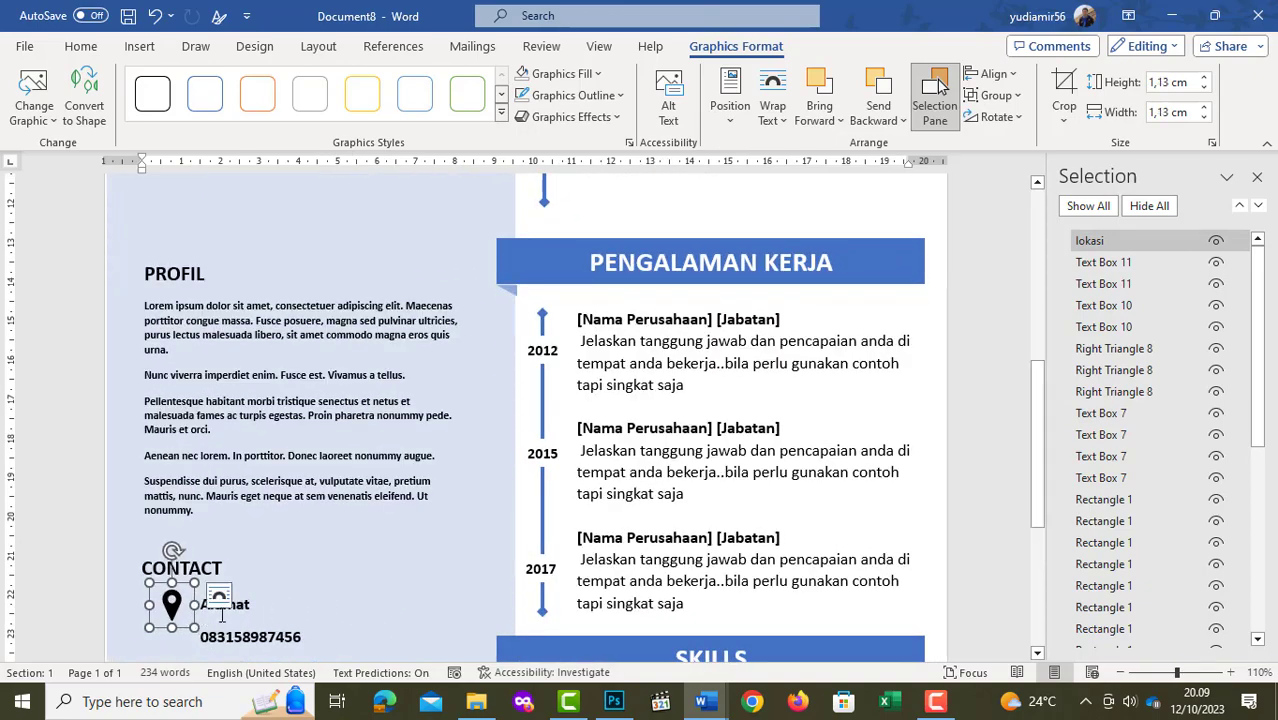
{"action": "scroll", "coordinate": [514, 581], "scroll_direction": "down", "scroll_amount": 5, "text": "ctrl"}
{"action": "key", "text": "Left"}
{"action": "key", "text": "Left"}
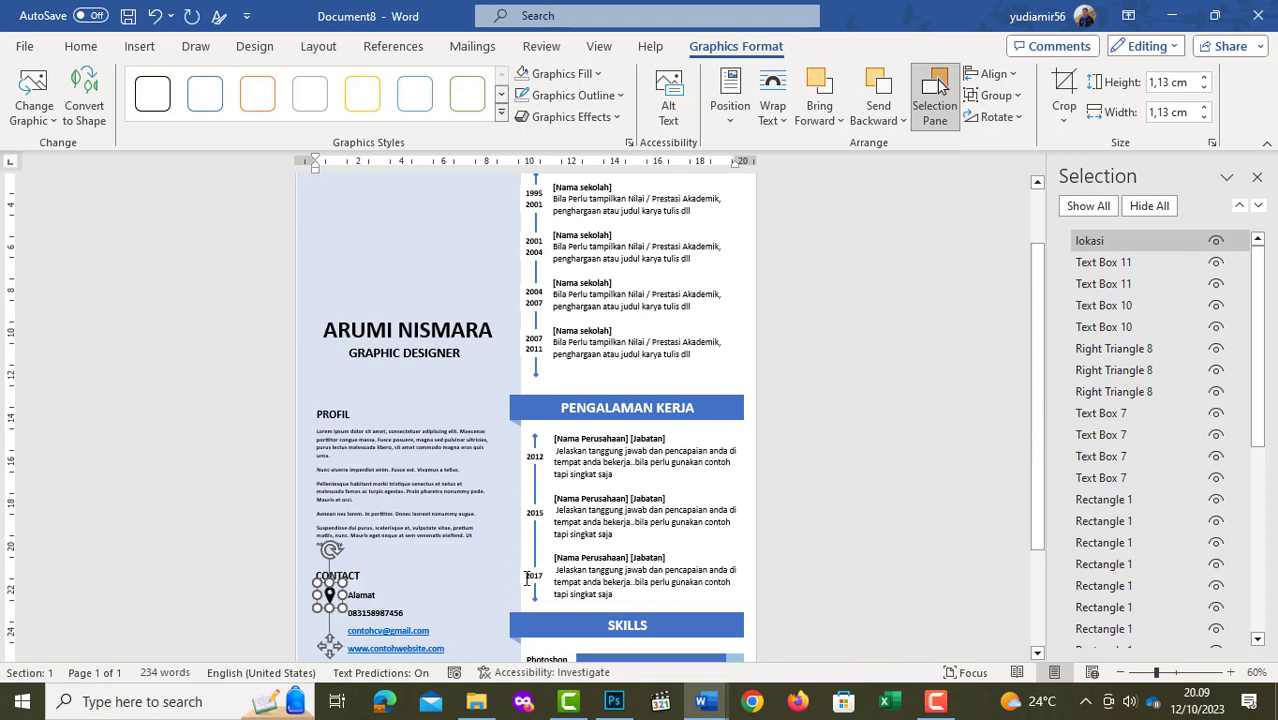
{"action": "key", "text": "Left"}
{"action": "key", "text": "Left"}
{"action": "key", "text": "Left"}
{"action": "key", "text": "Left"}
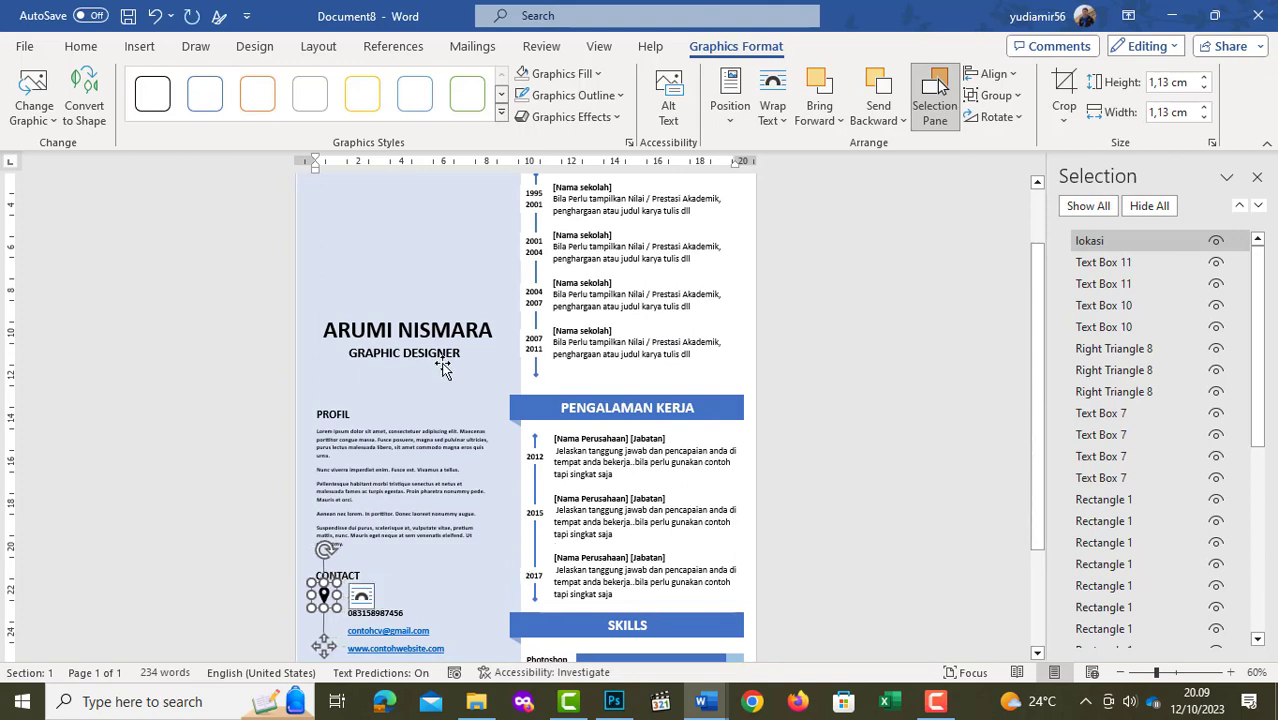
Insert a phone icon from the Icons library and shrink it.
{"action": "left_click", "coordinate": [139, 46]}
{"action": "left_click", "coordinate": [236, 93]}
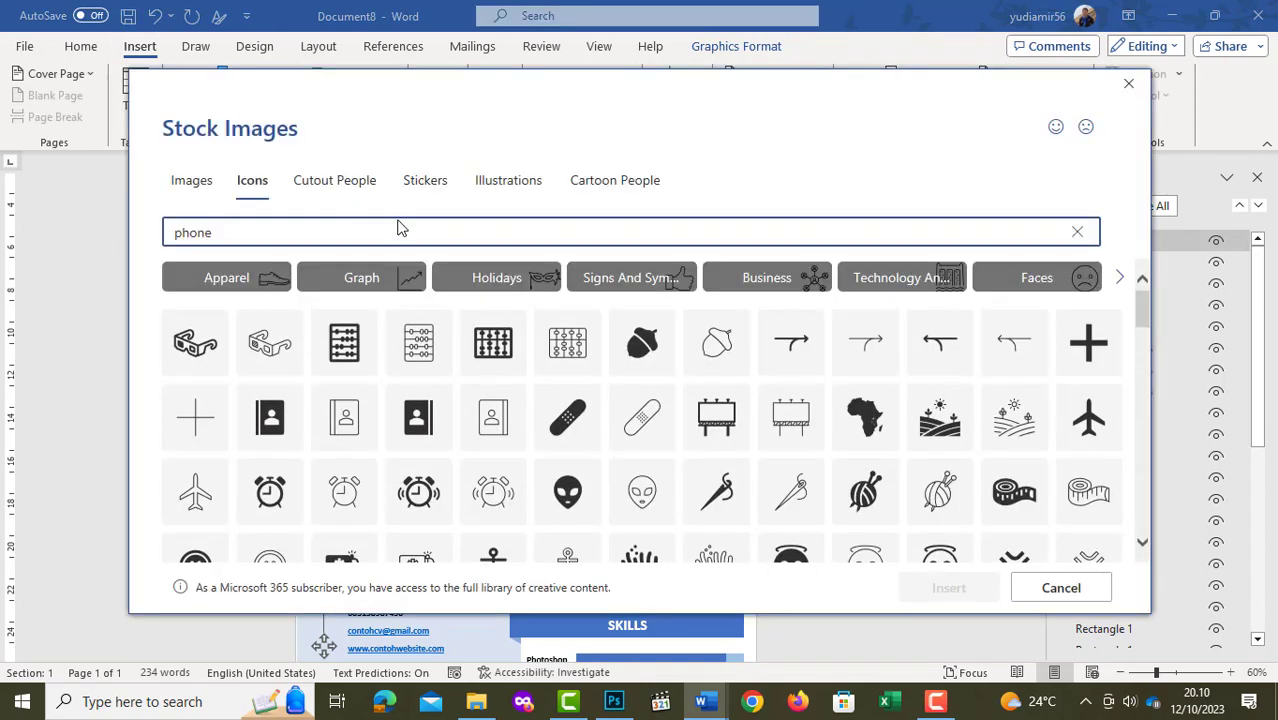
{"action": "left_click", "coordinate": [495, 320]}
{"action": "left_click", "coordinate": [930, 590]}
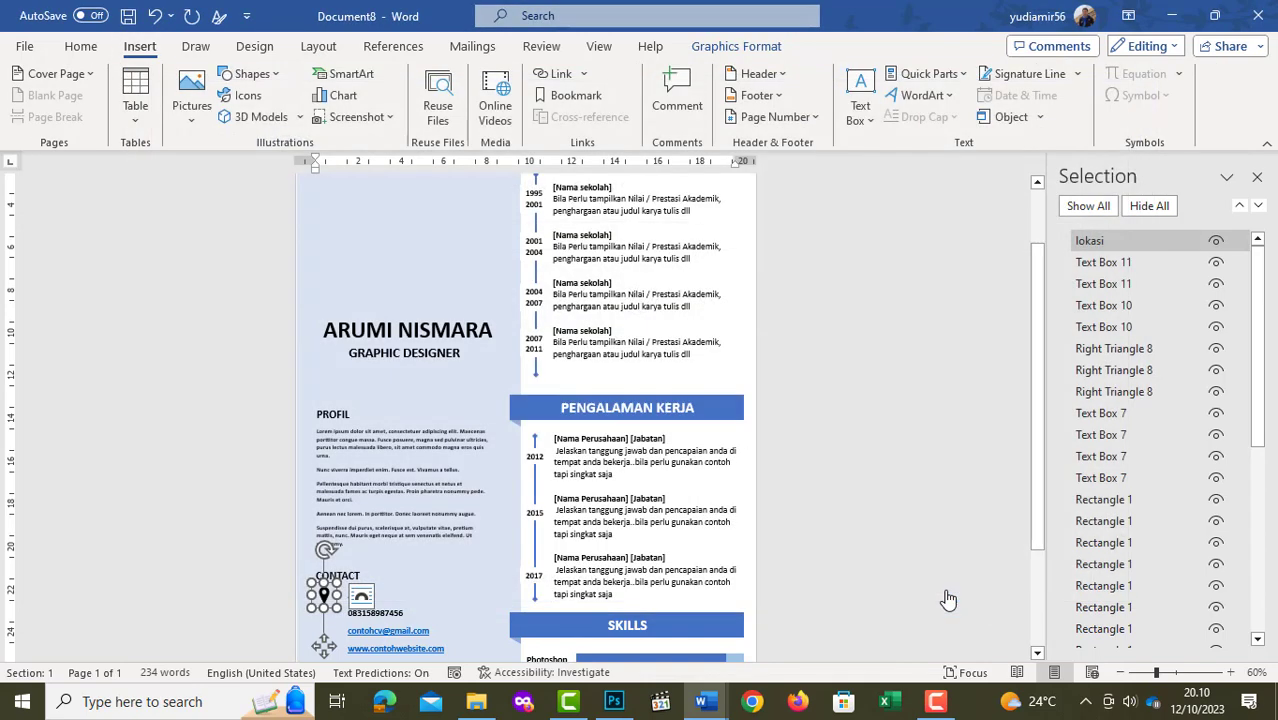
{"action": "left_click_drag", "start_coordinate": [371, 258], "coordinate": [345, 232]}
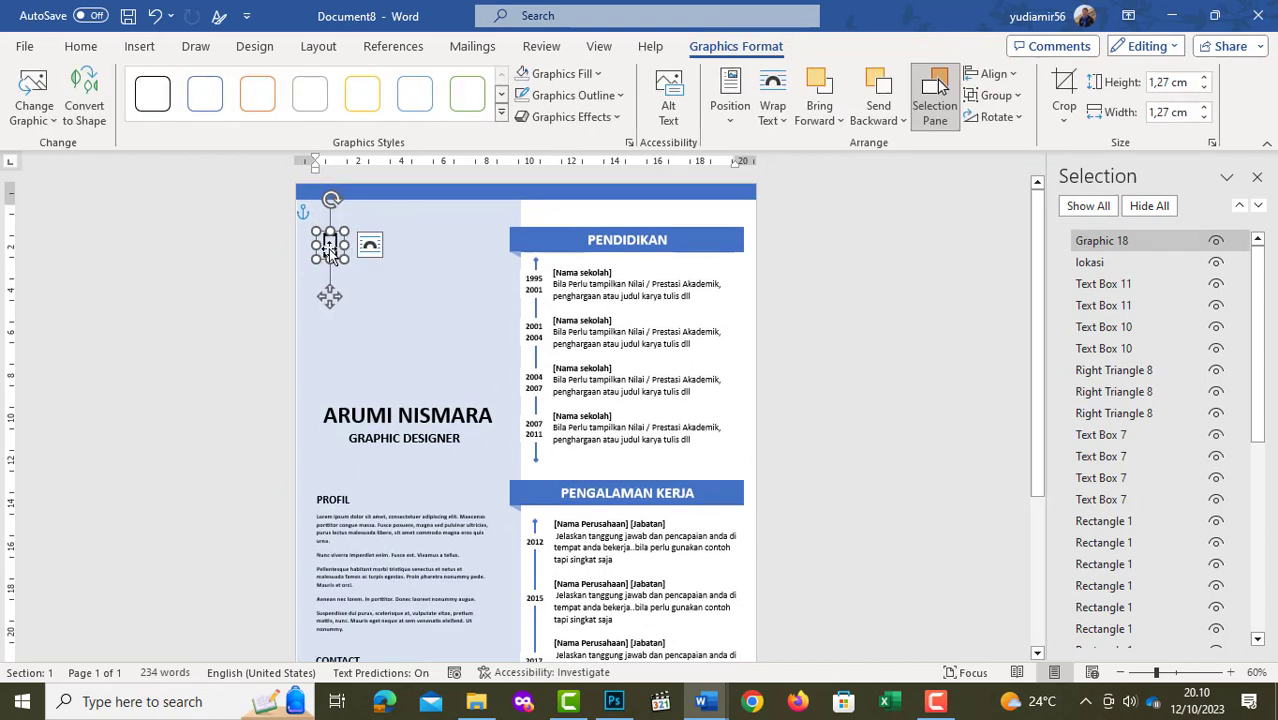
{"action": "left_click", "coordinate": [419, 502]}
Move the phone icon down beside the phone number, just below the location pin.
{"action": "scroll", "coordinate": [325, 440], "scroll_direction": "down", "scroll_amount": 3}
{"action": "scroll", "coordinate": [322, 440], "scroll_direction": "up", "scroll_amount": 3}
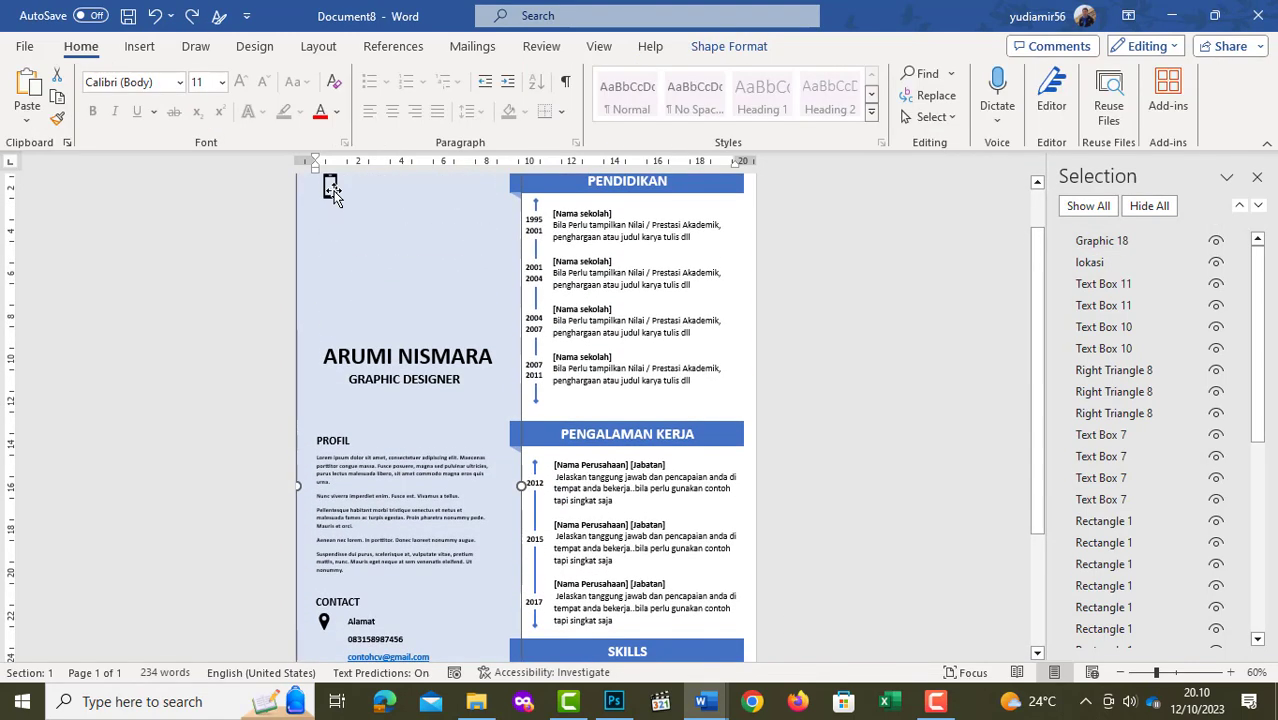
{"action": "scroll", "coordinate": [403, 268], "scroll_direction": "up", "scroll_amount": 1}
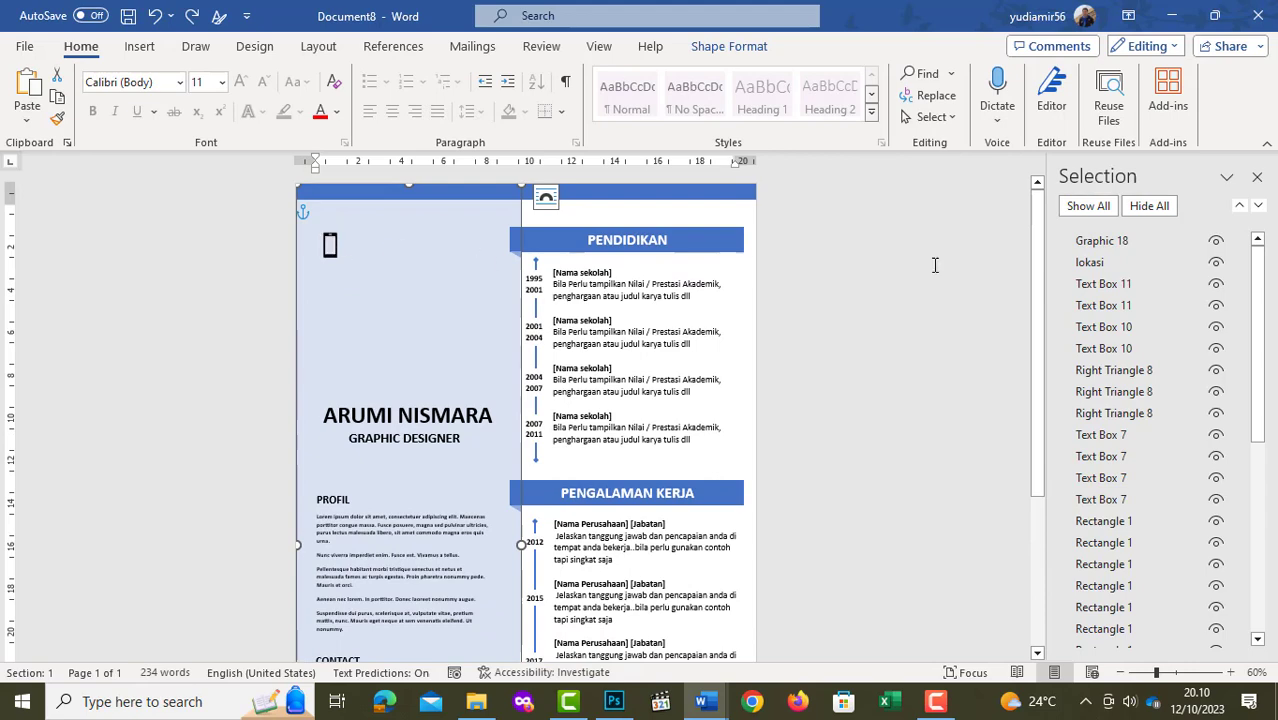
{"action": "left_click", "coordinate": [1101, 240]}
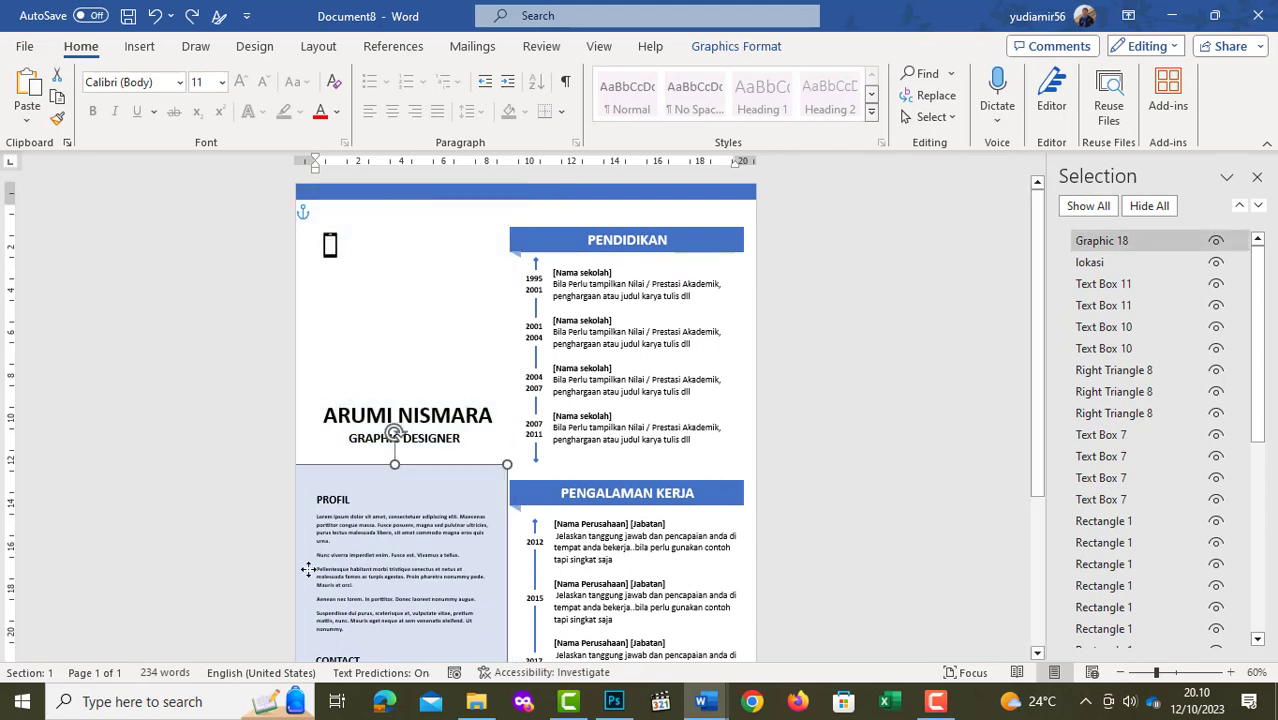
{"action": "scroll", "coordinate": [400, 440], "scroll_direction": "down", "scroll_amount": 4}
{"action": "scroll", "coordinate": [392, 287], "scroll_direction": "up", "scroll_amount": 3}
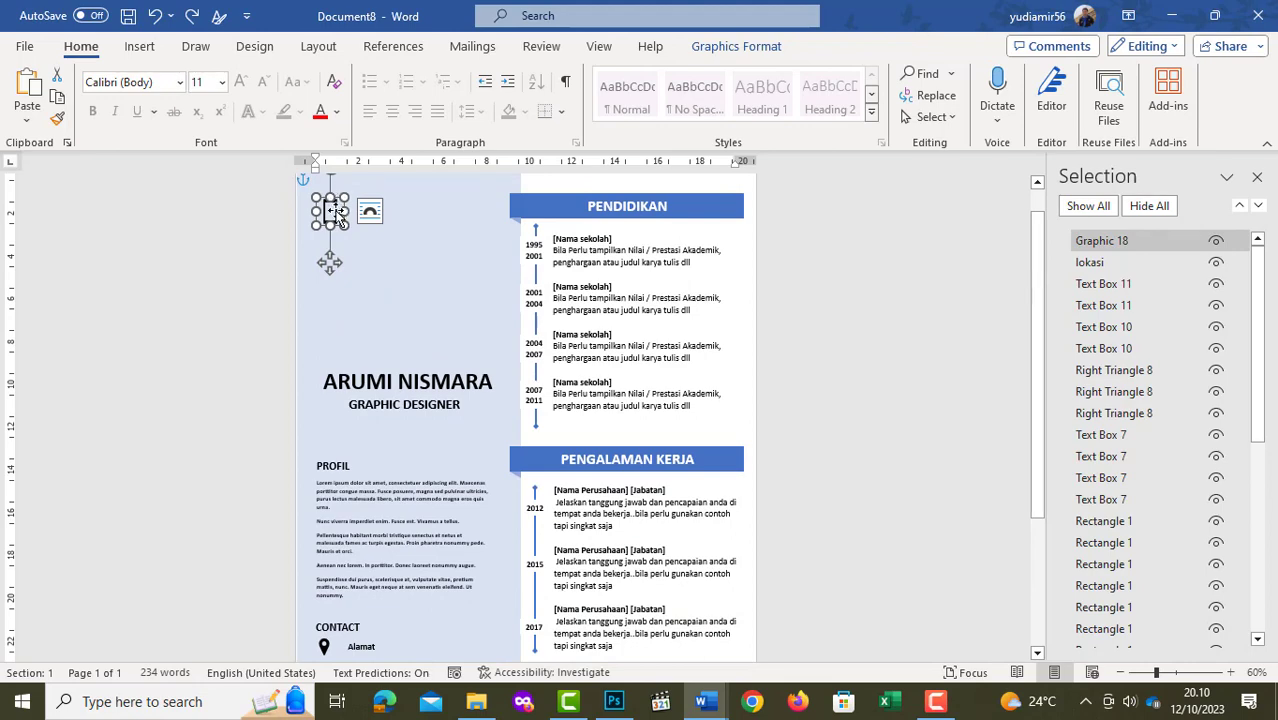
{"action": "left_click_drag", "start_coordinate": [330, 262], "coordinate": [325, 655]}
{"action": "scroll", "coordinate": [322, 512], "scroll_direction": "down", "scroll_amount": 3}
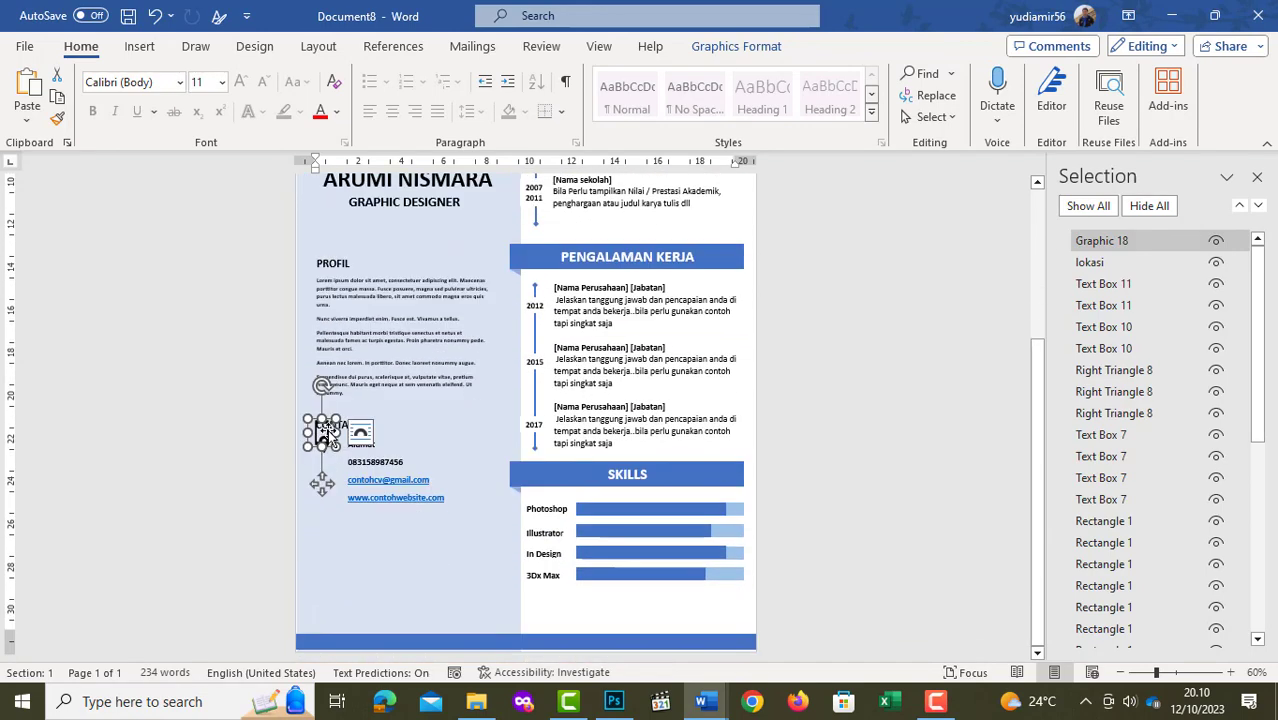
{"action": "left_click_drag", "start_coordinate": [322, 512], "coordinate": [322, 519]}
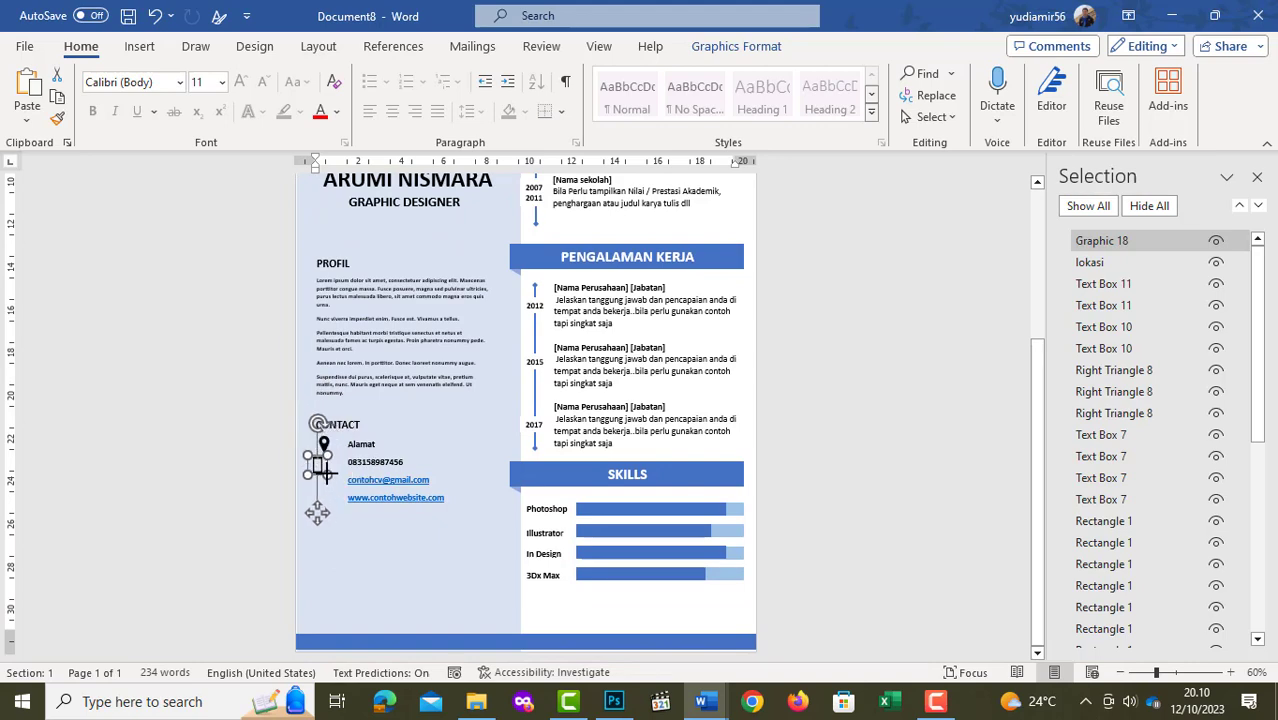
{"action": "scroll", "coordinate": [322, 519], "scroll_direction": "up", "scroll_amount": 3, "text": "ctrl"}
{"action": "scroll", "coordinate": [330, 505], "scroll_direction": "up", "scroll_amount": 2, "text": "ctrl"}
Nudge the phone icon right, then shrink both the location pin and phone icons.
{"action": "key", "text": "Right"}
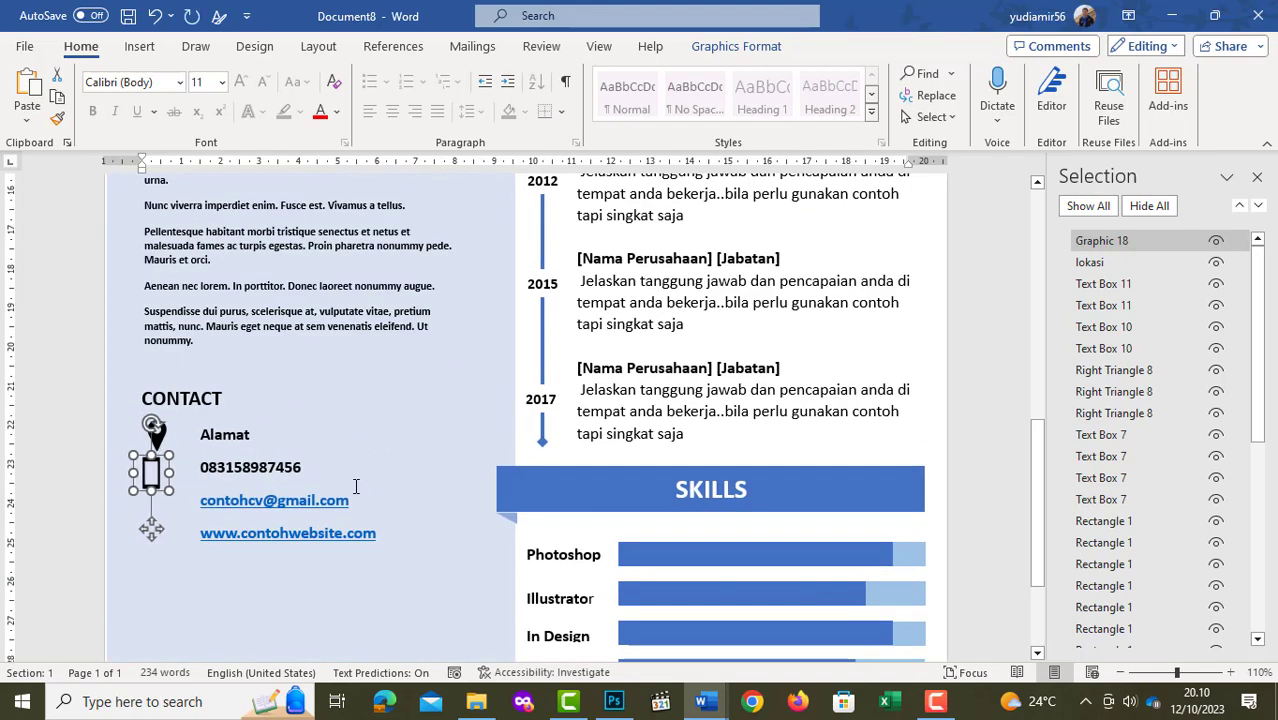
{"action": "key", "text": "Right"}
{"action": "key", "text": "Right"}
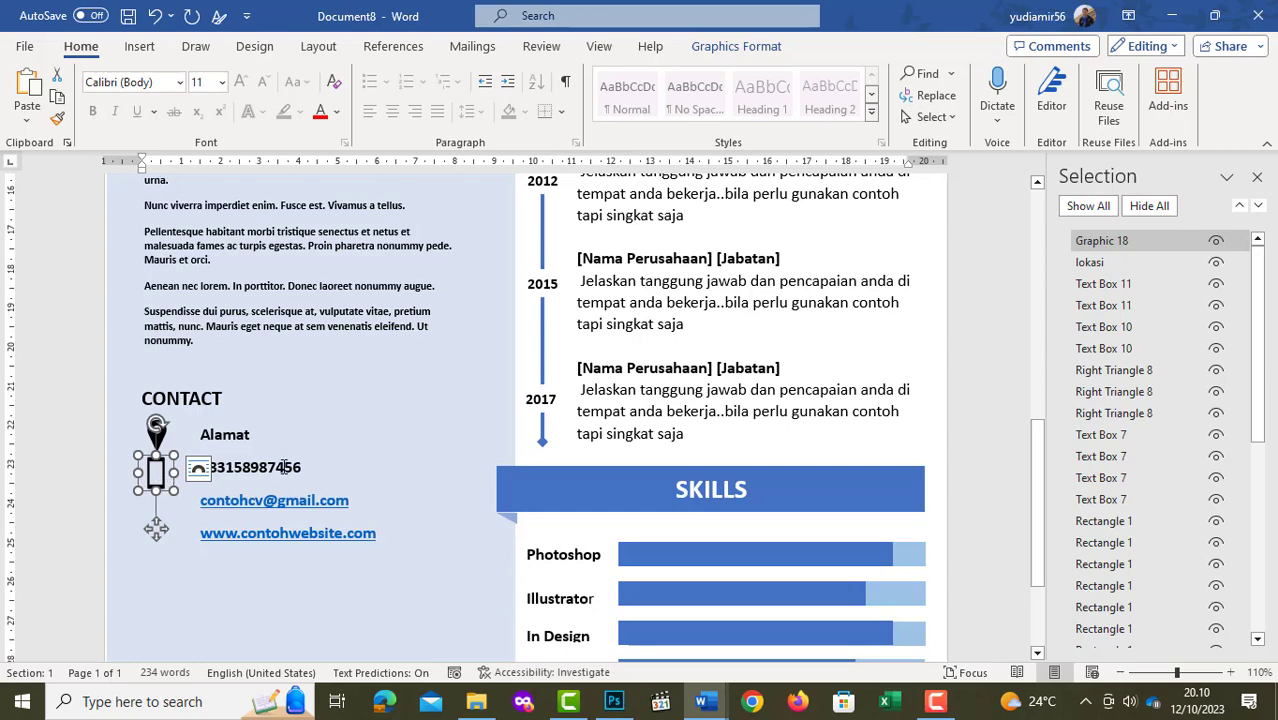
{"action": "left_click", "coordinate": [333, 467]}
{"action": "left_click", "coordinate": [160, 485]}
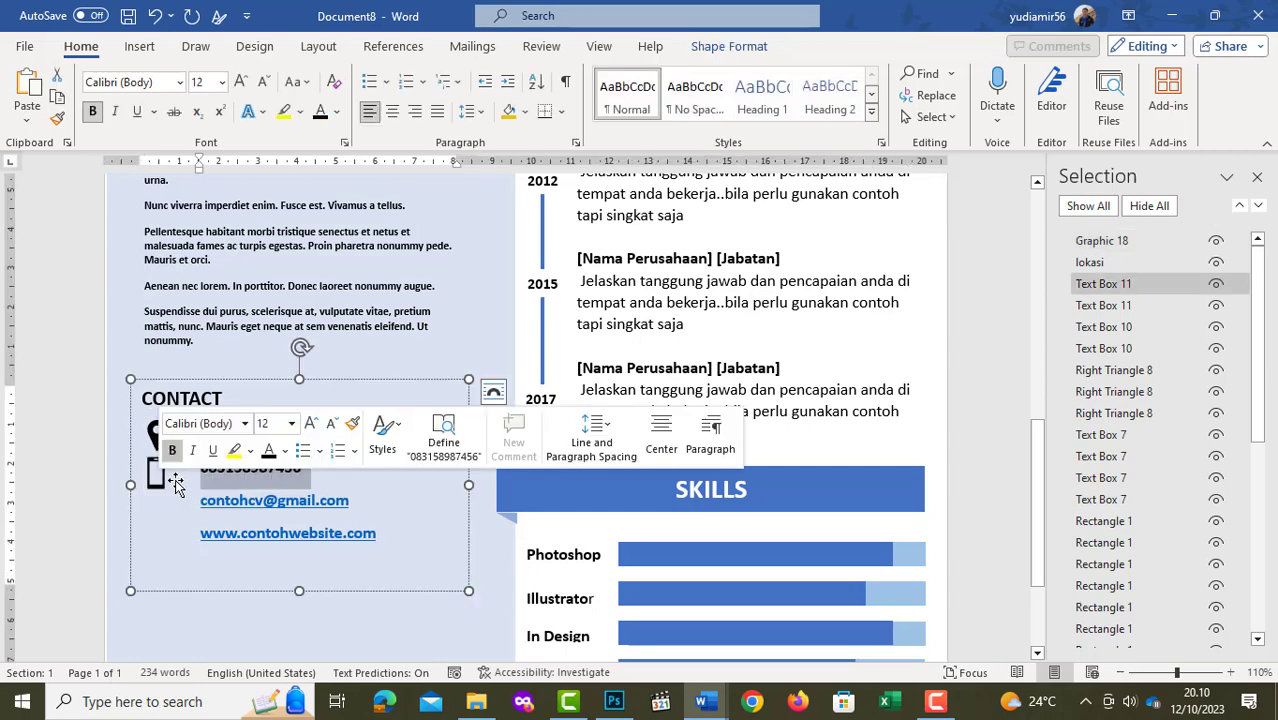
{"action": "left_click", "coordinate": [158, 441]}
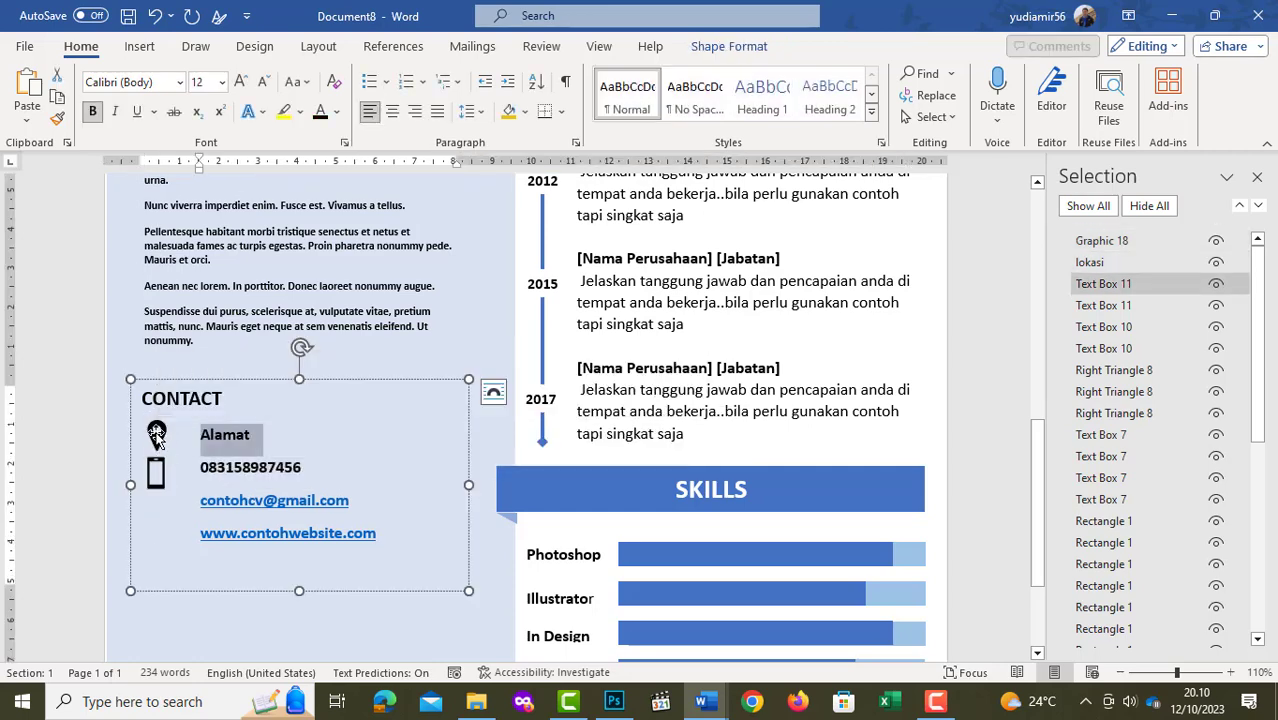
{"action": "left_click", "coordinate": [160, 432]}
{"action": "left_click_drag", "start_coordinate": [176, 450], "coordinate": [170, 444]}
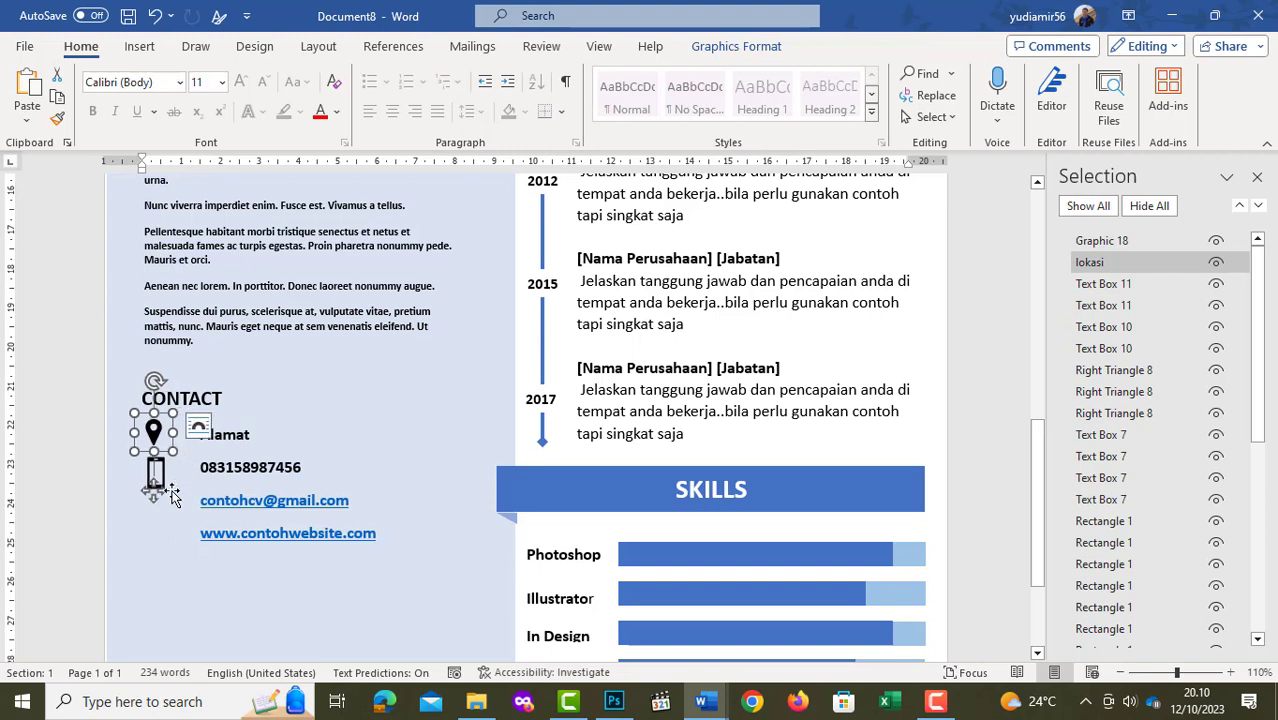
{"action": "left_click", "coordinate": [163, 463]}
{"action": "left_click", "coordinate": [155, 478]}
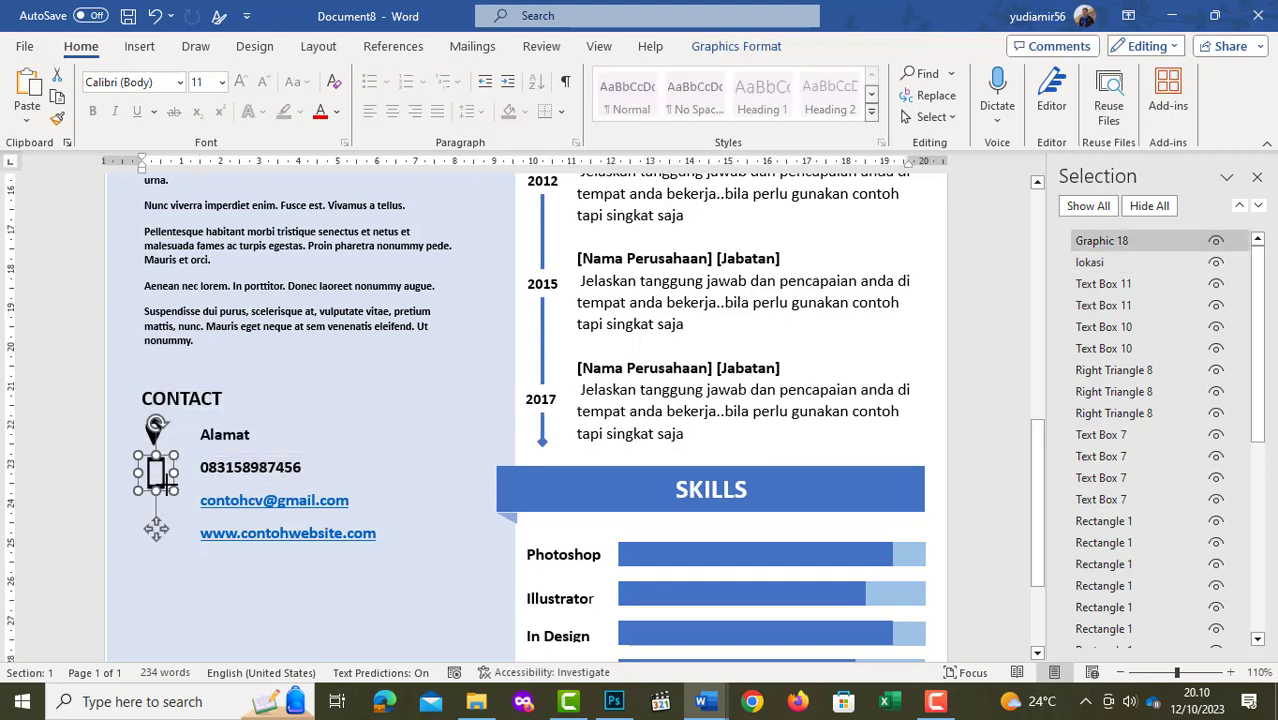
{"action": "left_click_drag", "start_coordinate": [176, 491], "coordinate": [170, 487]}
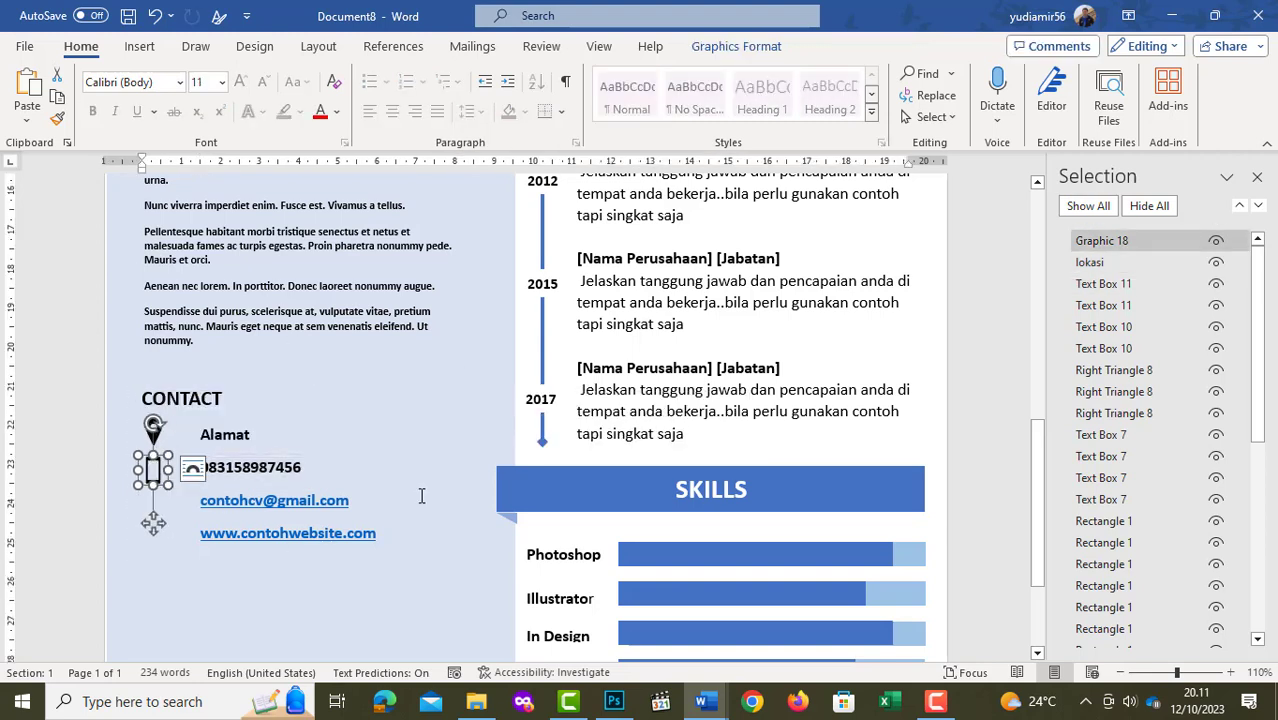
Insert the first envelope email icon from the Icons library and shrink it.
{"action": "left_click", "coordinate": [139, 46]}
{"action": "left_click", "coordinate": [262, 77]}
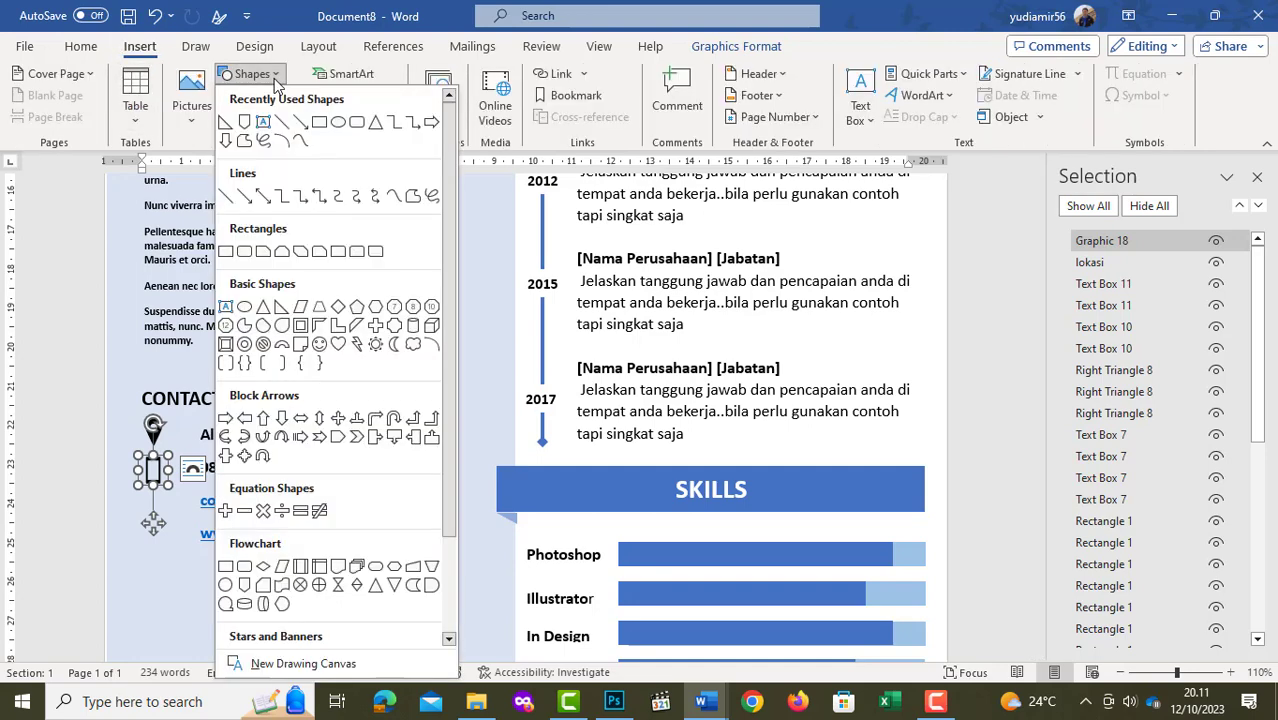
{"action": "left_click", "coordinate": [160, 57]}
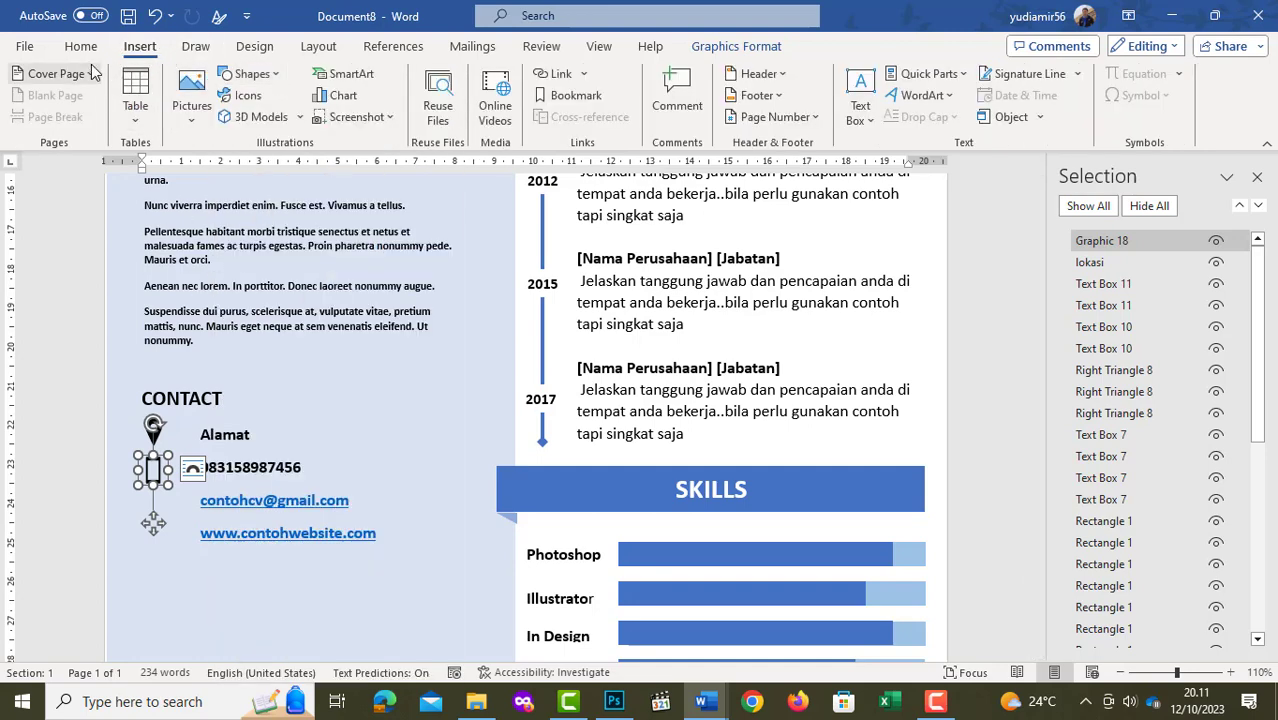
{"action": "left_click", "coordinate": [81, 46]}
{"action": "left_click", "coordinate": [140, 46]}
{"action": "left_click", "coordinate": [240, 96]}
{"action": "type", "text": "email"}
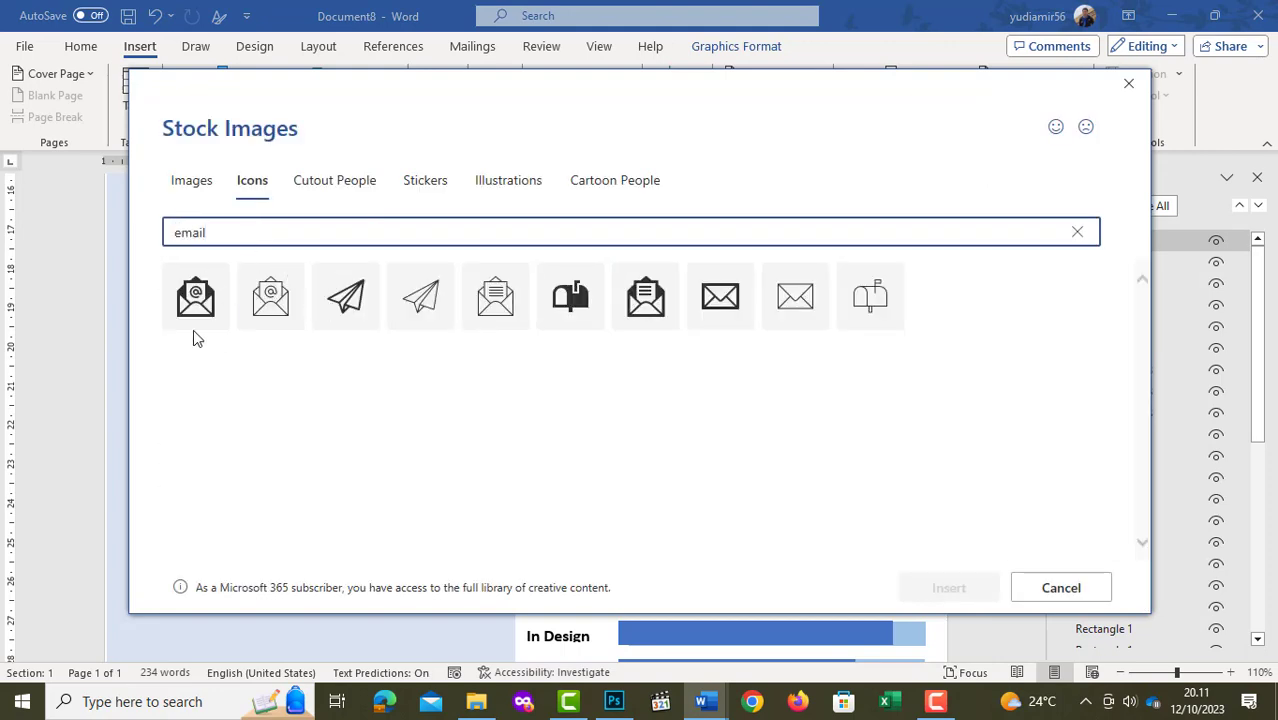
{"action": "left_click", "coordinate": [196, 322]}
{"action": "left_click", "coordinate": [949, 596]}
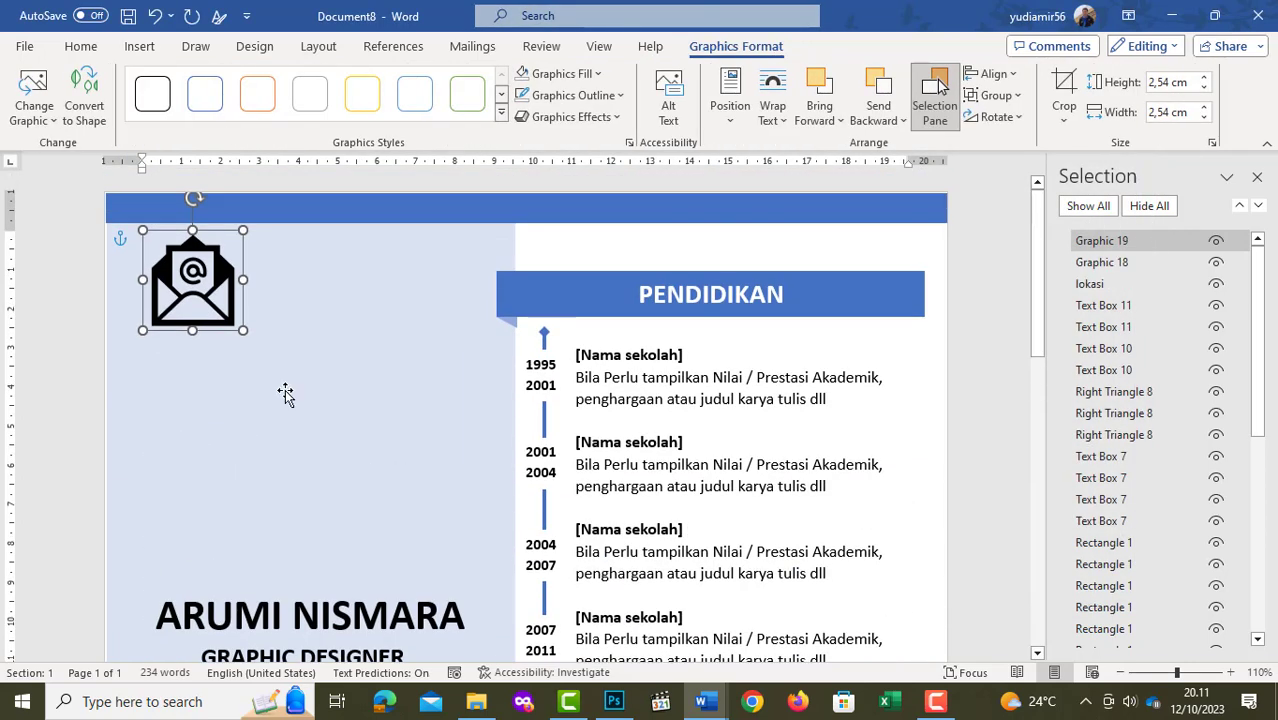
{"action": "left_click_drag", "start_coordinate": [245, 230], "coordinate": [170, 323]}
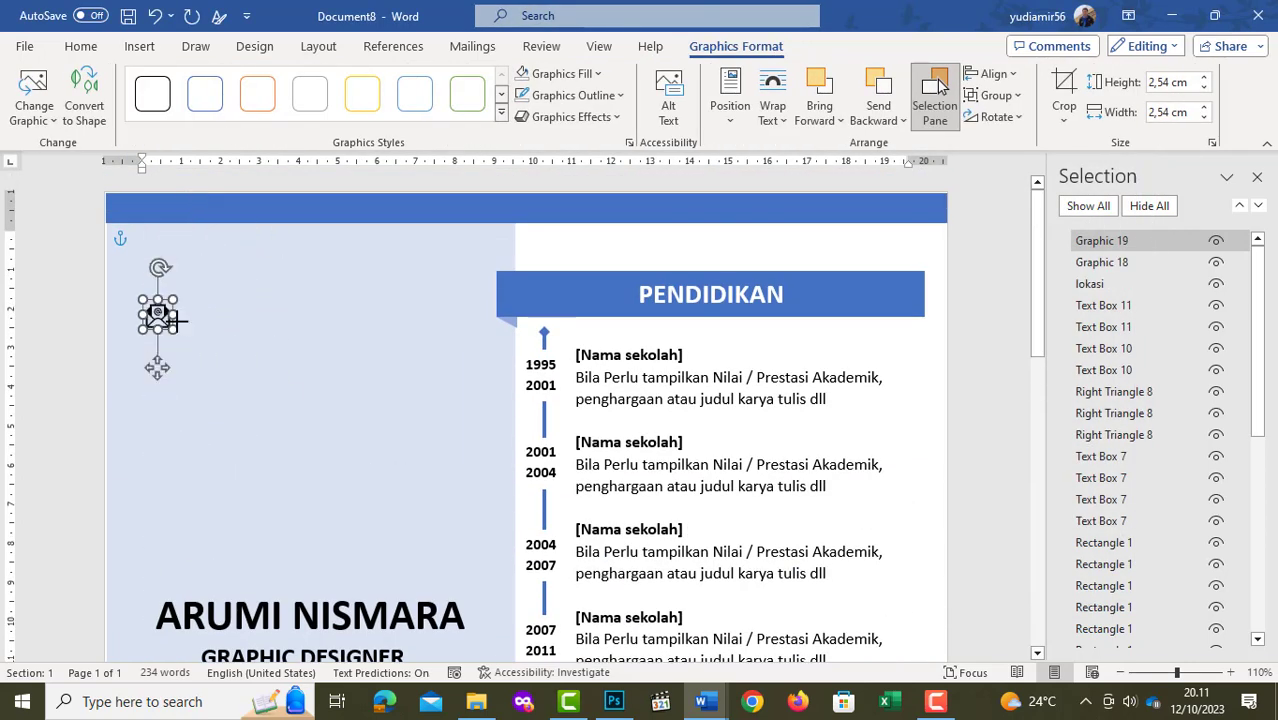
{"action": "left_click", "coordinate": [155, 321]}
Move the envelope icon beside the e-mail address, below the phone icon.
{"action": "scroll", "coordinate": [155, 320], "scroll_direction": "up", "scroll_amount": 2, "text": "ctrl"}
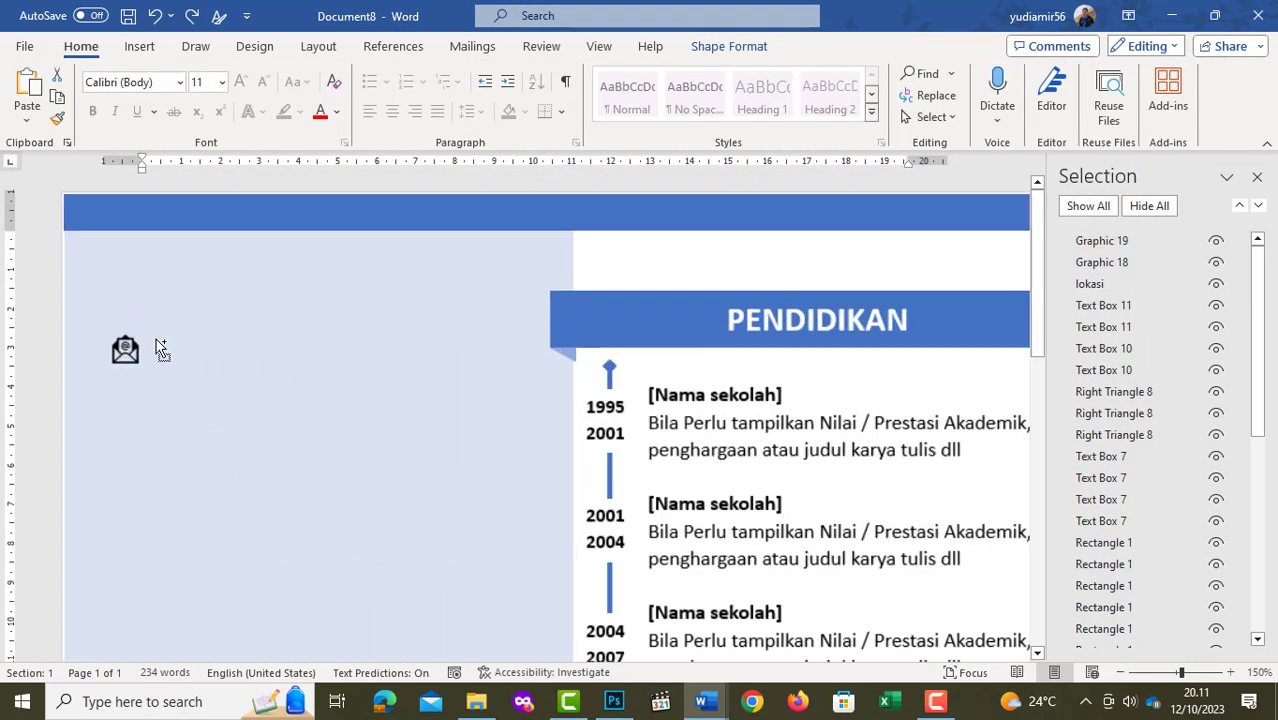
{"action": "scroll", "coordinate": [123, 348], "scroll_direction": "up", "scroll_amount": 2, "text": "ctrl"}
{"action": "left_click", "coordinate": [120, 372]}
{"action": "left_click_drag", "start_coordinate": [120, 385], "coordinate": [165, 615]}
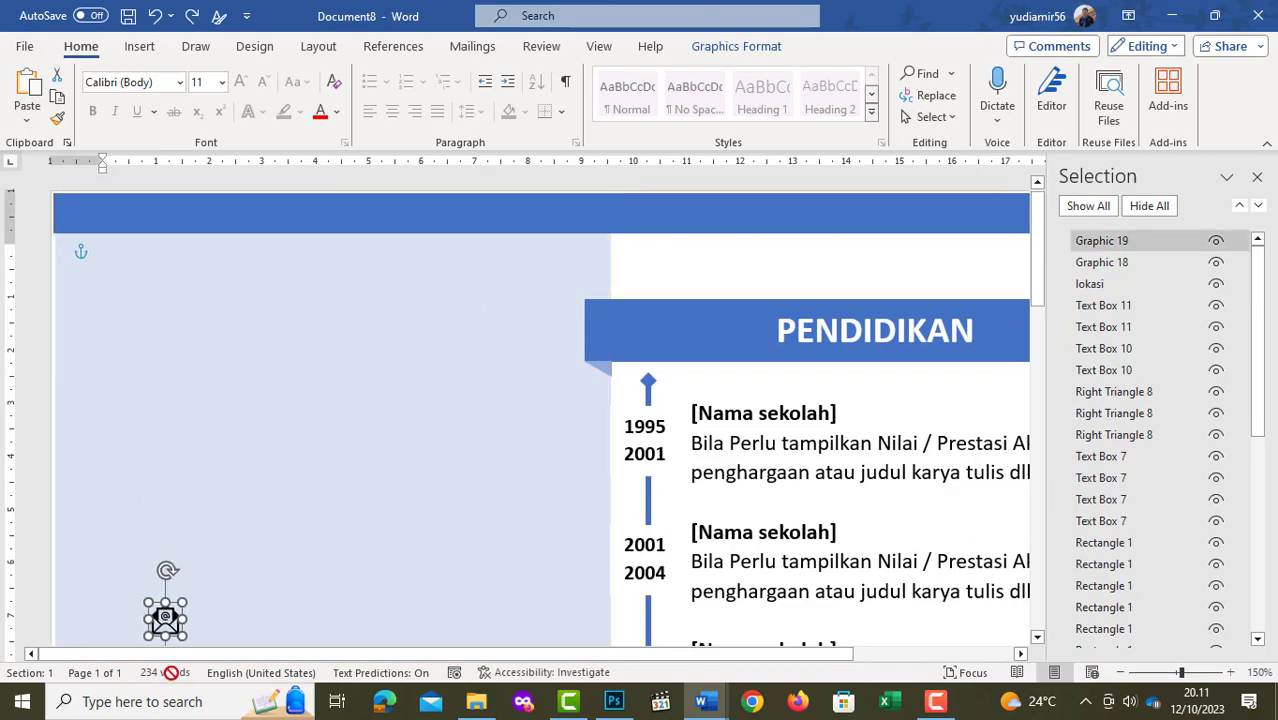
{"action": "scroll", "coordinate": [165, 615], "scroll_direction": "down", "scroll_amount": 5, "text": "ctrl"}
{"action": "scroll", "coordinate": [192, 560], "scroll_direction": "down", "scroll_amount": 3, "text": "ctrl"}
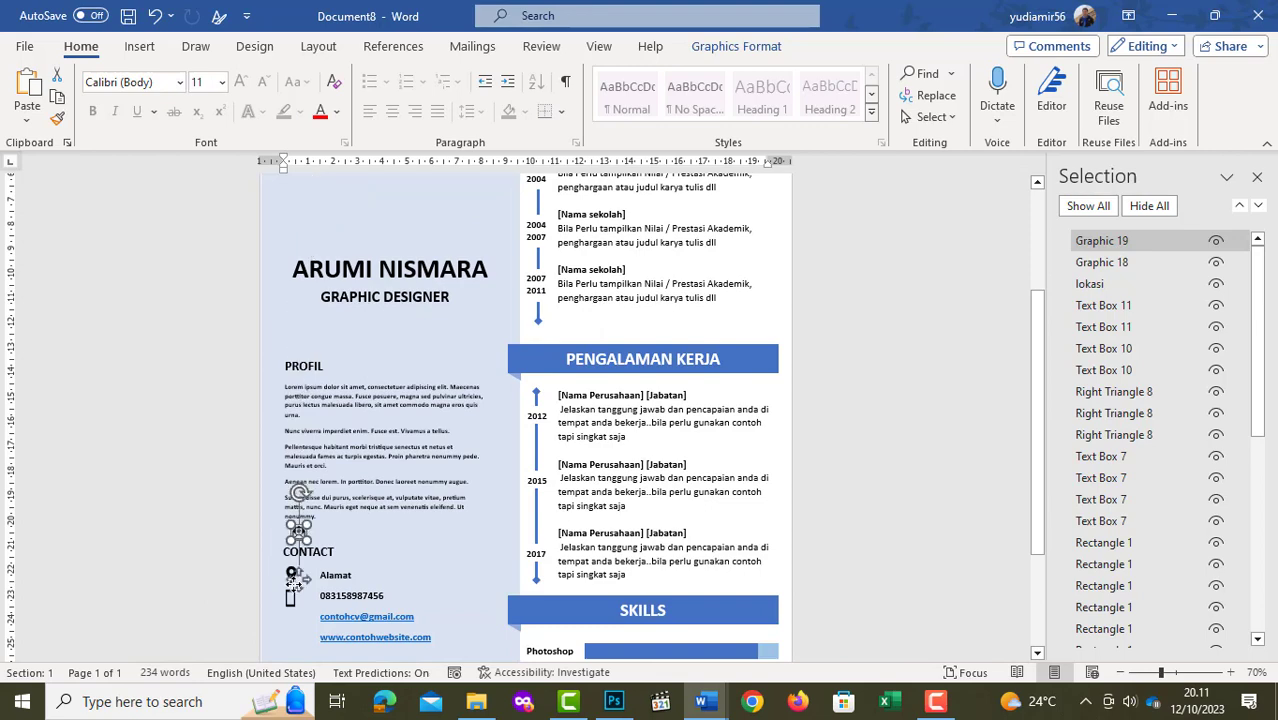
{"action": "left_click_drag", "start_coordinate": [313, 203], "coordinate": [291, 618]}
{"action": "scroll", "coordinate": [283, 600], "scroll_direction": "up", "scroll_amount": 5, "text": "ctrl"}
{"action": "scroll", "coordinate": [283, 600], "scroll_direction": "down", "scroll_amount": 4}
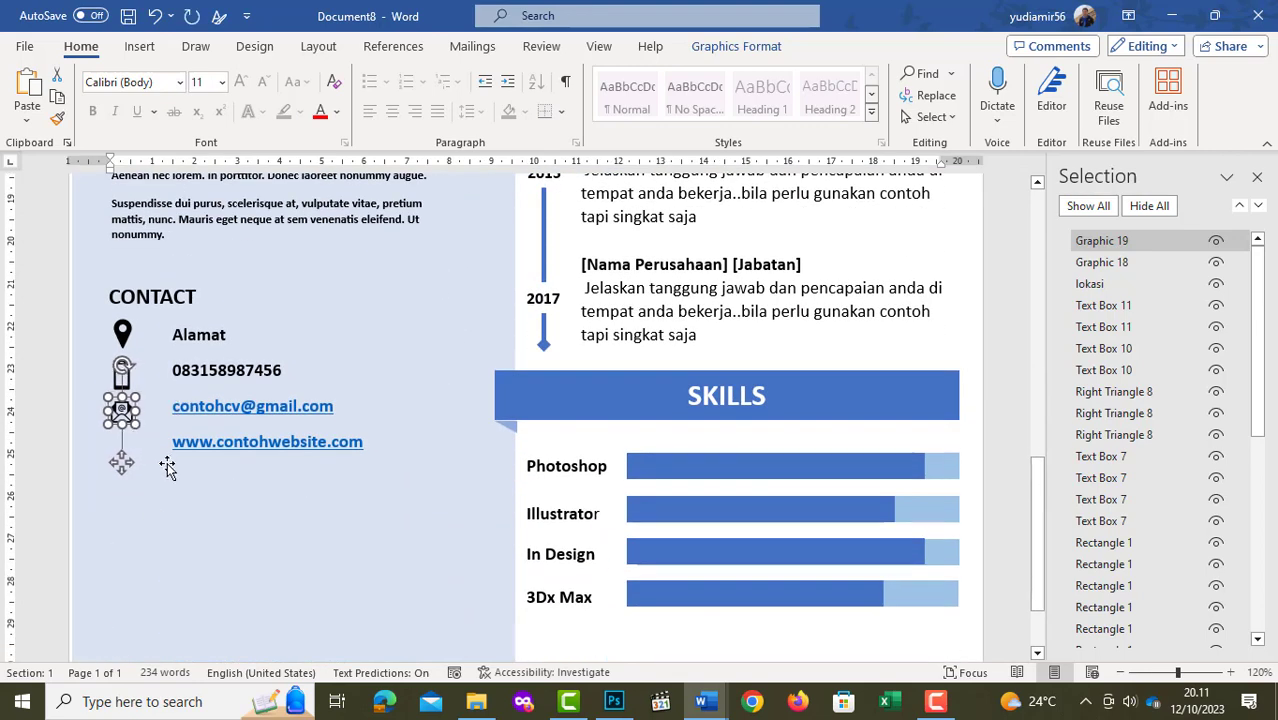
Insert the laptop-with-globe icon found by searching 'website' in the Icons library.
{"action": "left_click", "coordinate": [140, 46]}
{"action": "left_click", "coordinate": [235, 74]}
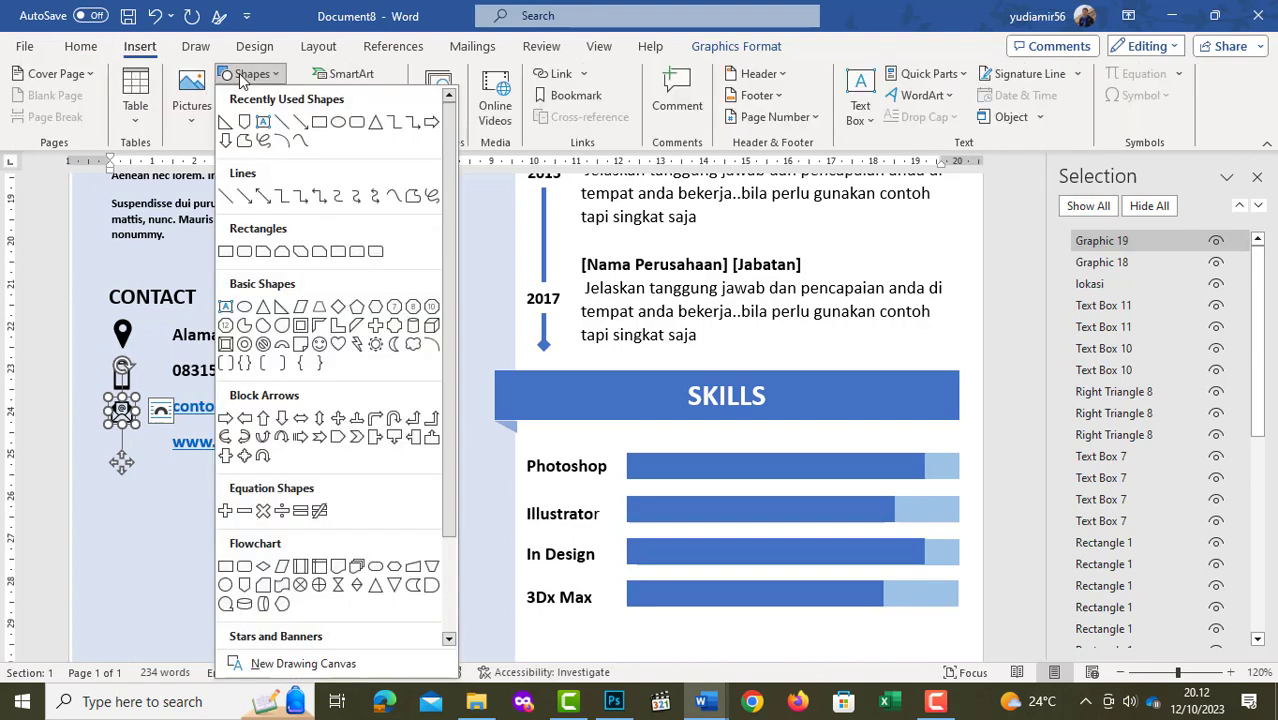
{"action": "left_click", "coordinate": [228, 74]}
{"action": "left_click", "coordinate": [245, 95]}
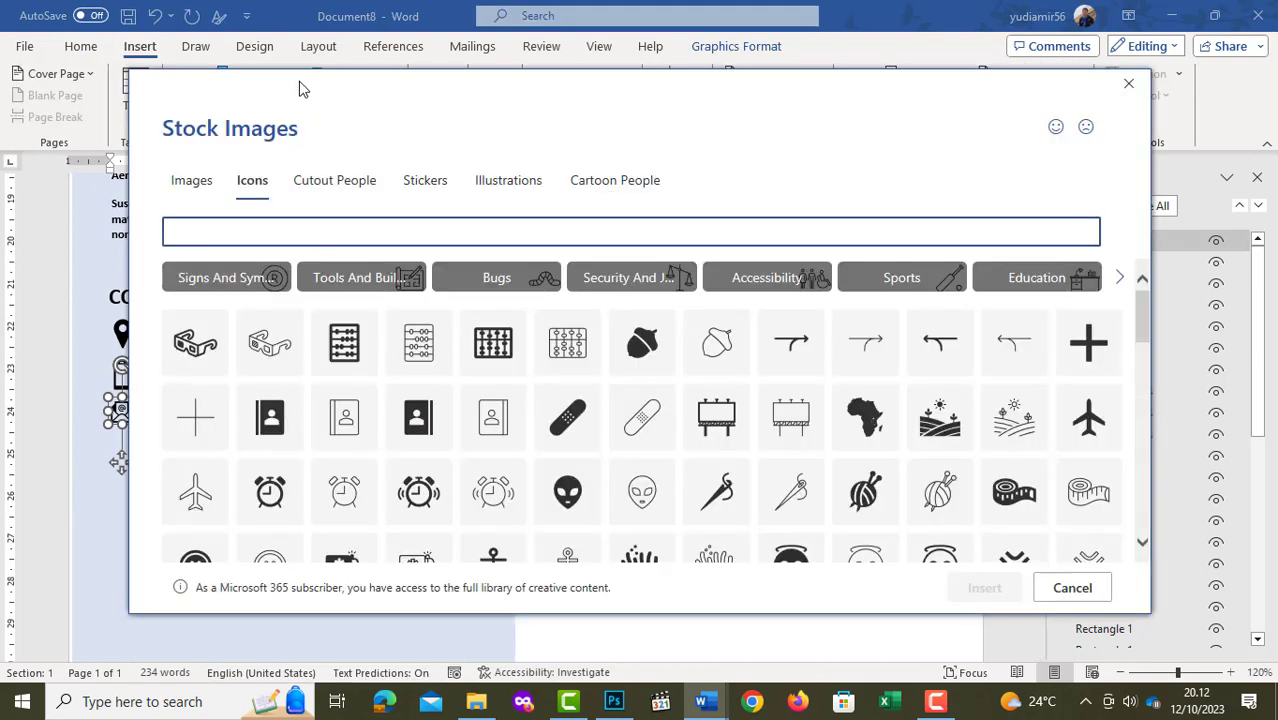
{"action": "type", "text": "website"}
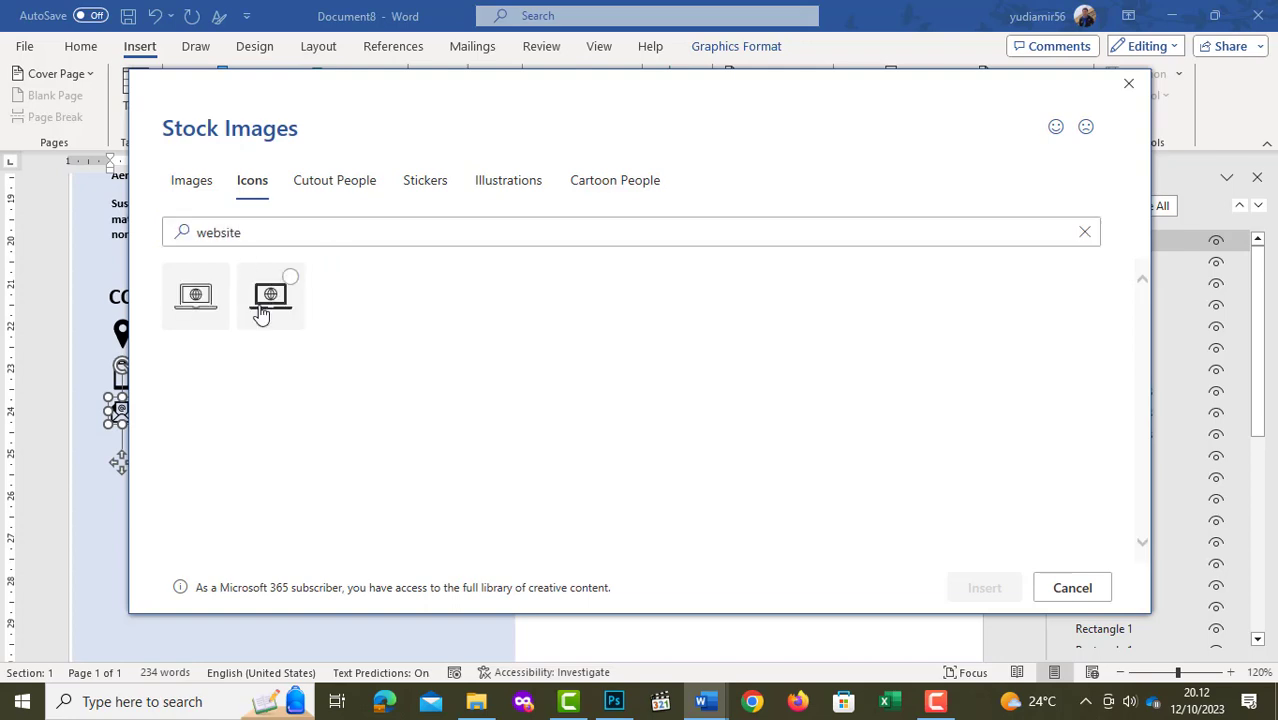
{"action": "left_click", "coordinate": [261, 315]}
{"action": "left_click", "coordinate": [955, 595]}
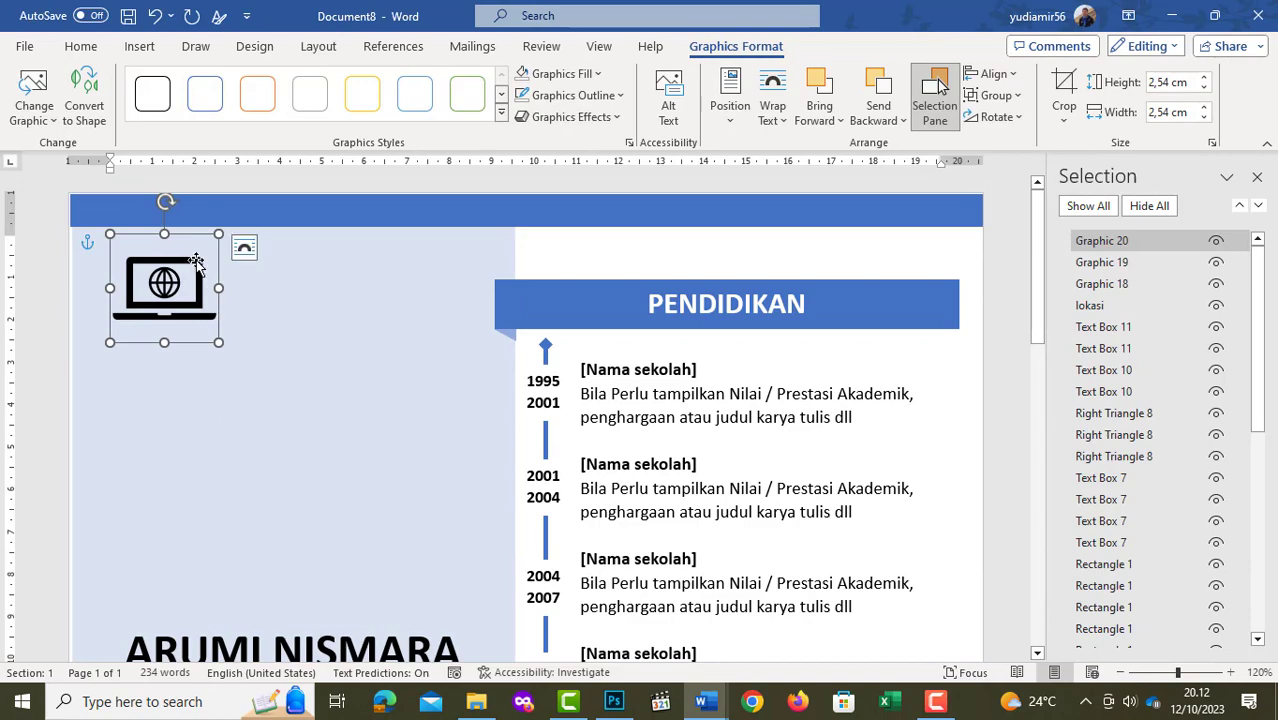
Move the laptop icon toward the CONTACT section and shrink it.
{"action": "left_click_drag", "start_coordinate": [200, 276], "coordinate": [255, 570]}
{"action": "scroll", "coordinate": [258, 548], "scroll_direction": "down", "scroll_amount": 7, "text": "ctrl"}
{"action": "scroll", "coordinate": [262, 549], "scroll_direction": "down", "scroll_amount": 3, "text": "ctrl"}
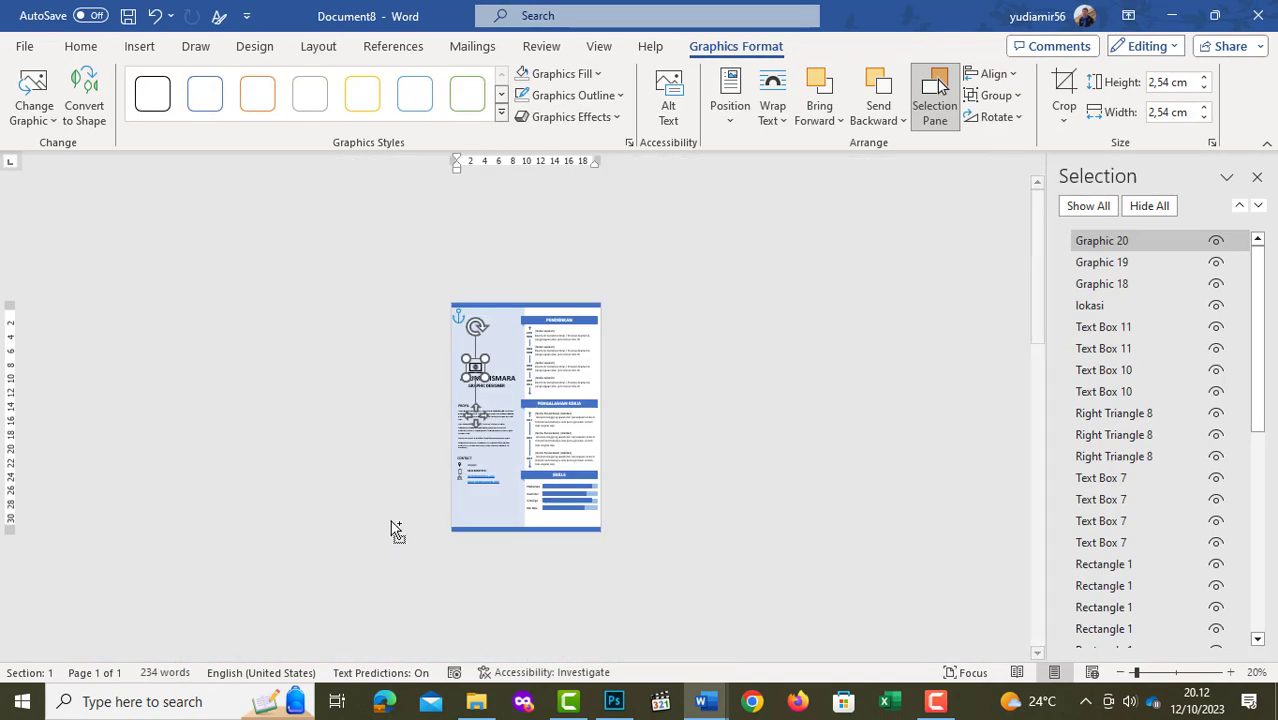
{"action": "left_click_drag", "start_coordinate": [470, 362], "coordinate": [468, 480]}
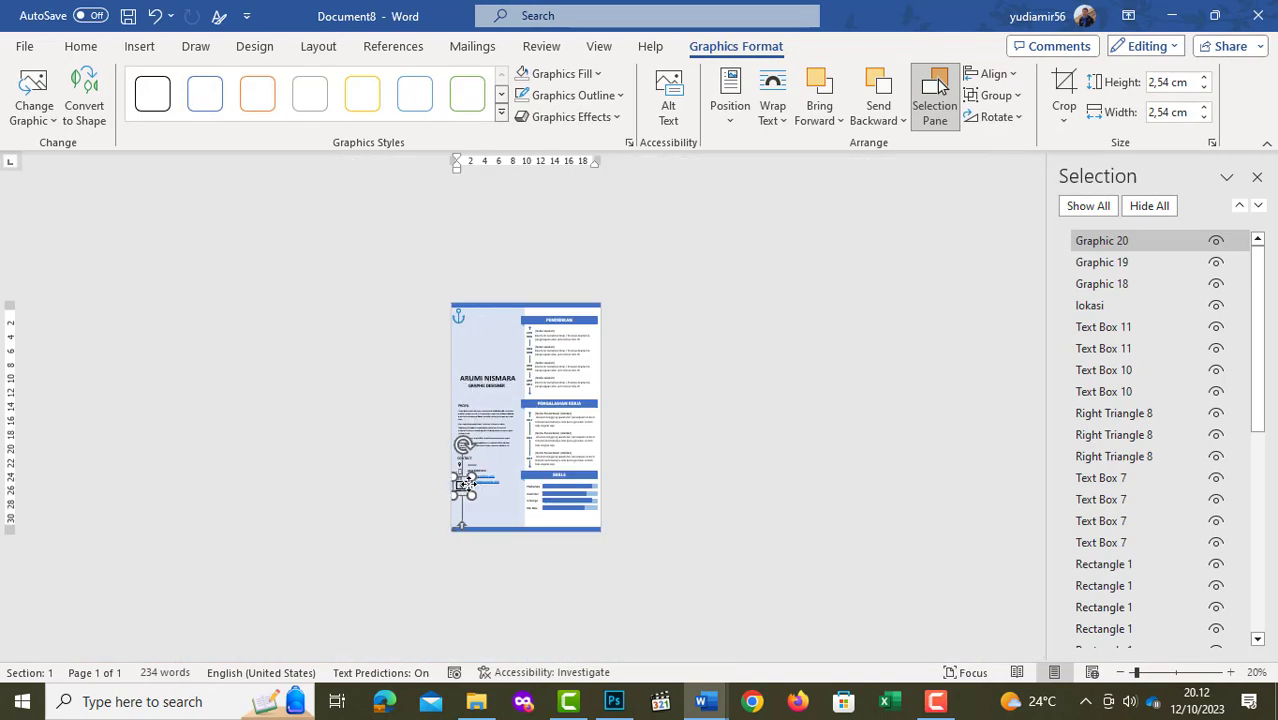
{"action": "scroll", "coordinate": [470, 480], "scroll_direction": "up", "scroll_amount": 5, "text": "ctrl"}
{"action": "scroll", "coordinate": [470, 480], "scroll_direction": "up", "scroll_amount": 2, "text": "ctrl"}
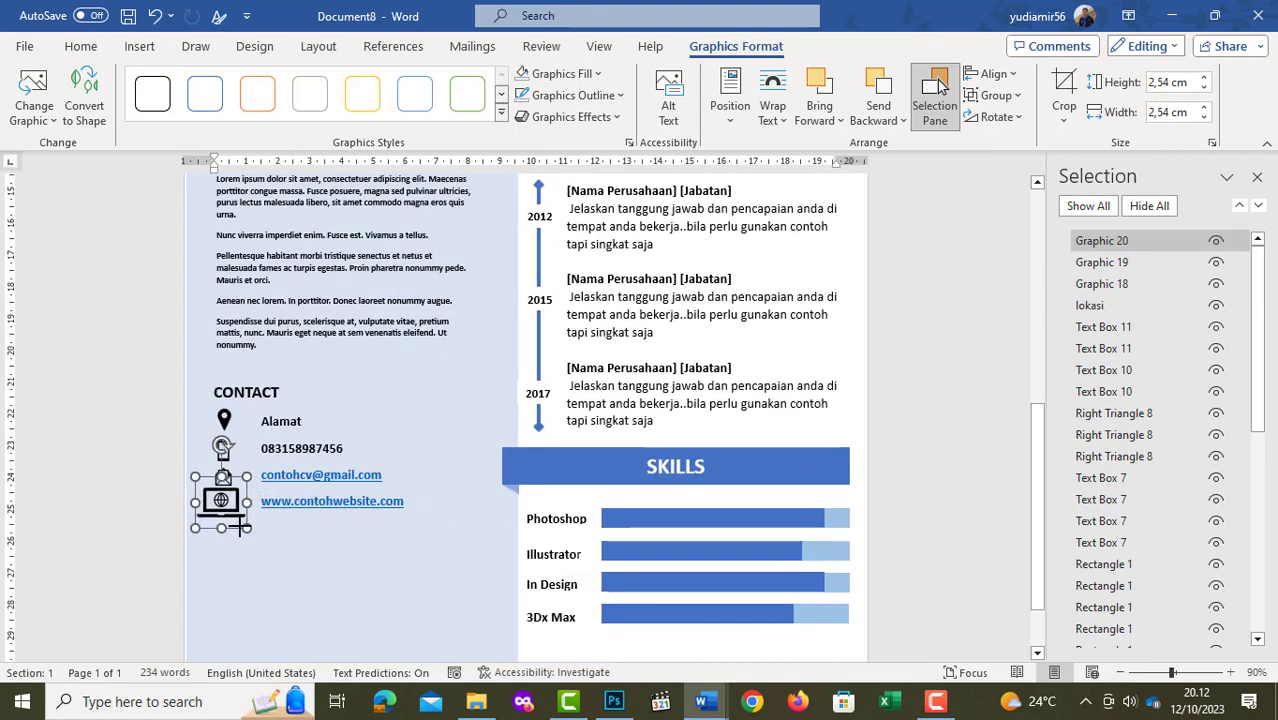
{"action": "left_click_drag", "start_coordinate": [279, 562], "coordinate": [237, 520]}
Line the laptop icon up beside the website address.
{"action": "scroll", "coordinate": [234, 520], "scroll_direction": "up", "scroll_amount": 4, "text": "ctrl"}
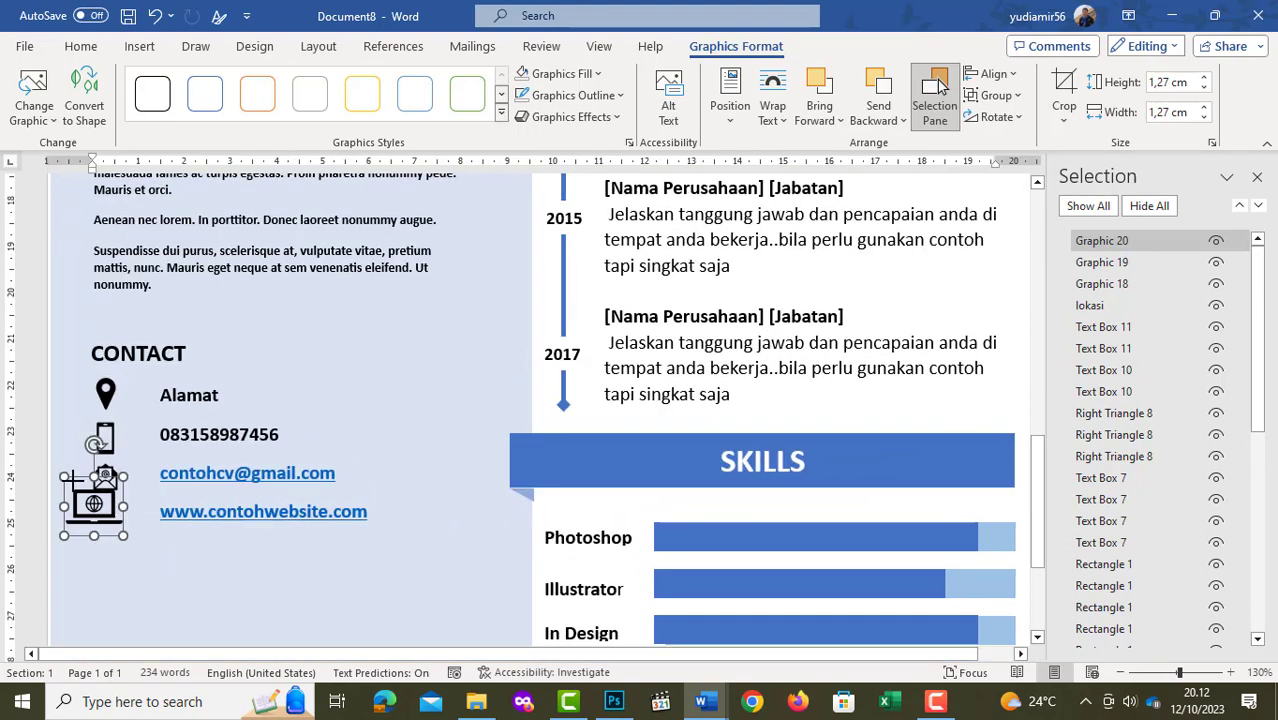
{"action": "left_click_drag", "start_coordinate": [71, 477], "coordinate": [86, 500]}
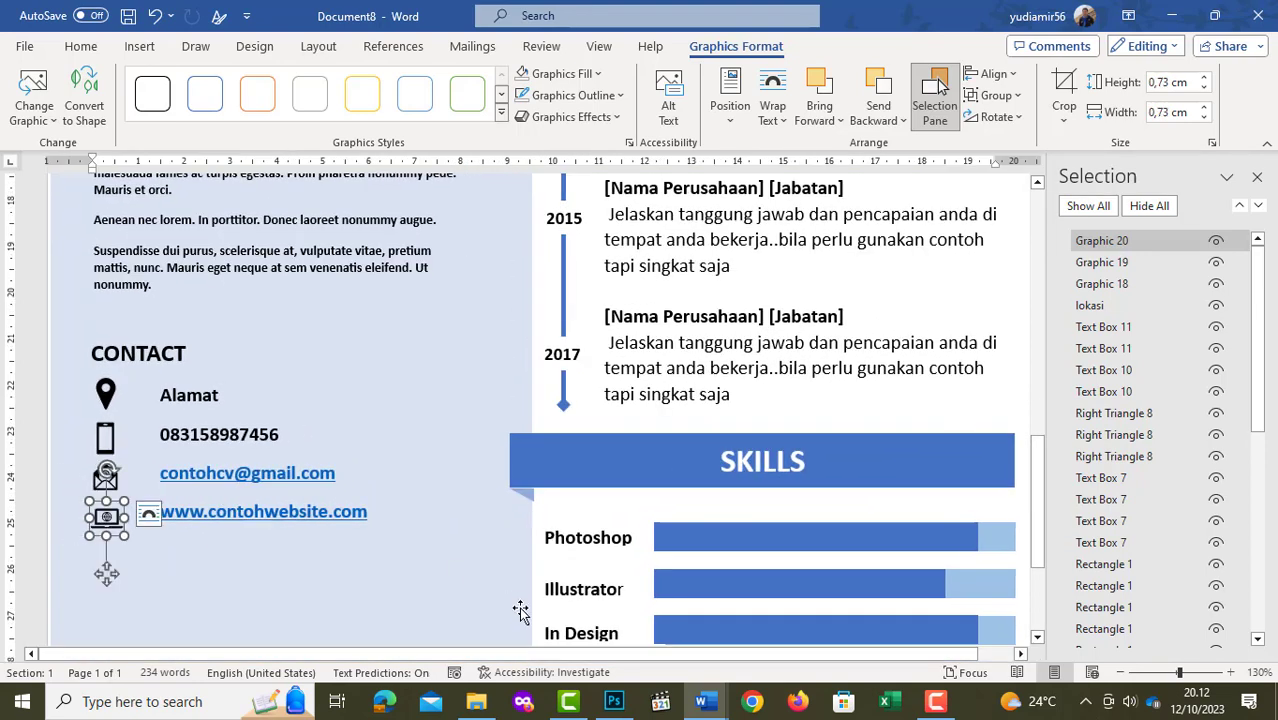
{"action": "key", "text": "Up"}
{"action": "scroll", "coordinate": [503, 565], "scroll_direction": "down", "scroll_amount": 4, "text": "ctrl"}
{"action": "scroll", "coordinate": [504, 573], "scroll_direction": "down", "scroll_amount": 2, "text": "ctrl"}
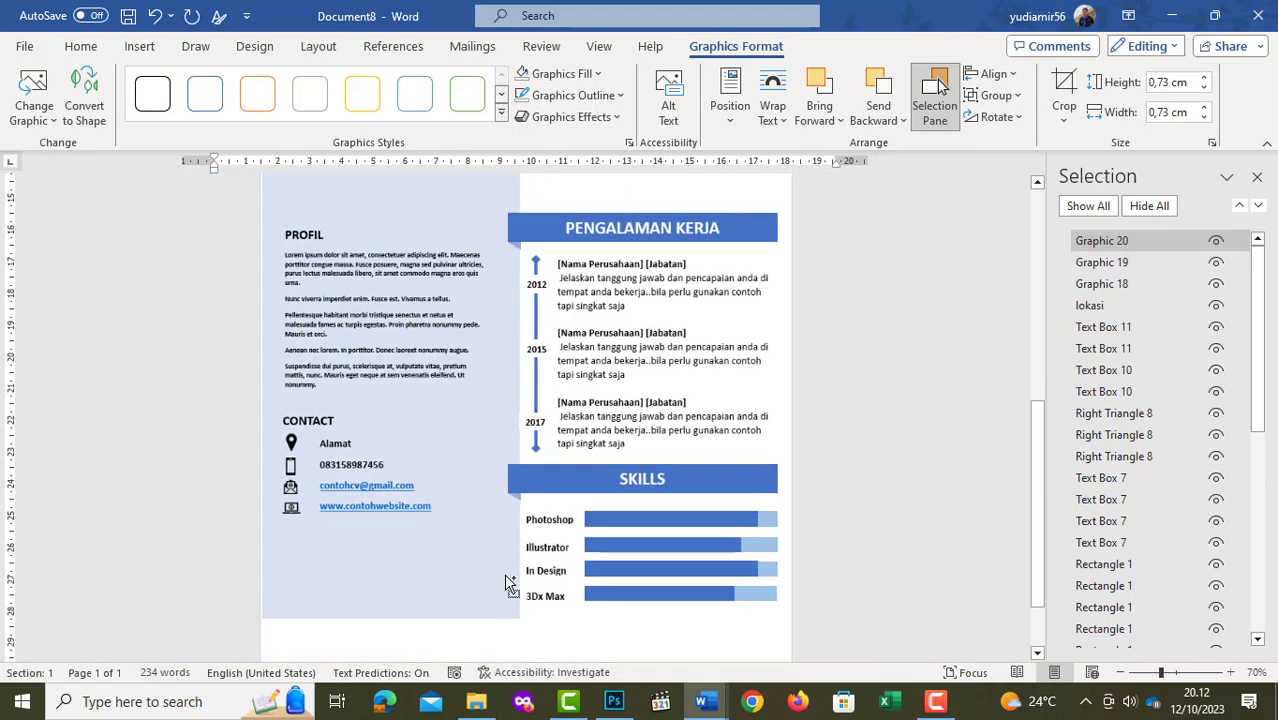
{"action": "left_click", "coordinate": [884, 483]}
{"action": "scroll", "coordinate": [884, 483], "scroll_direction": "down", "scroll_amount": 4}
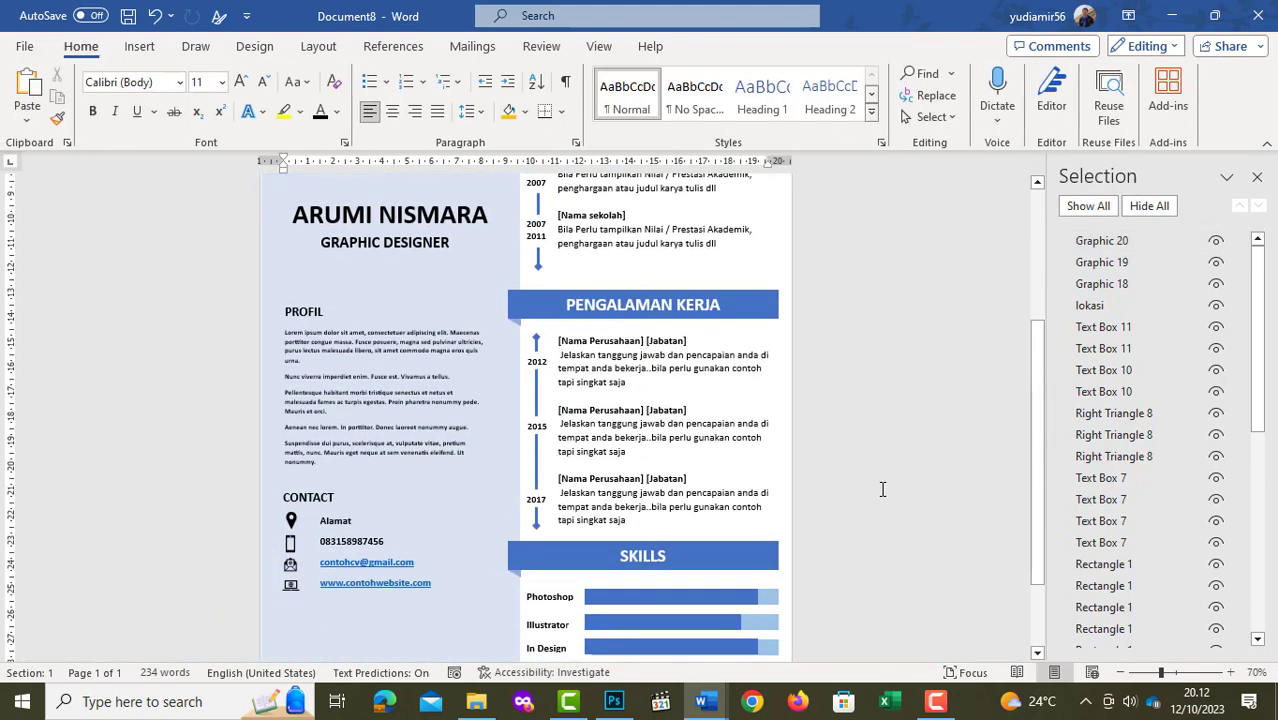
Draw a straight line under PROFIL, lengthen it slightly and make it 2¼ pt thick.
{"action": "left_click", "coordinate": [139, 46]}
{"action": "left_click", "coordinate": [252, 74]}
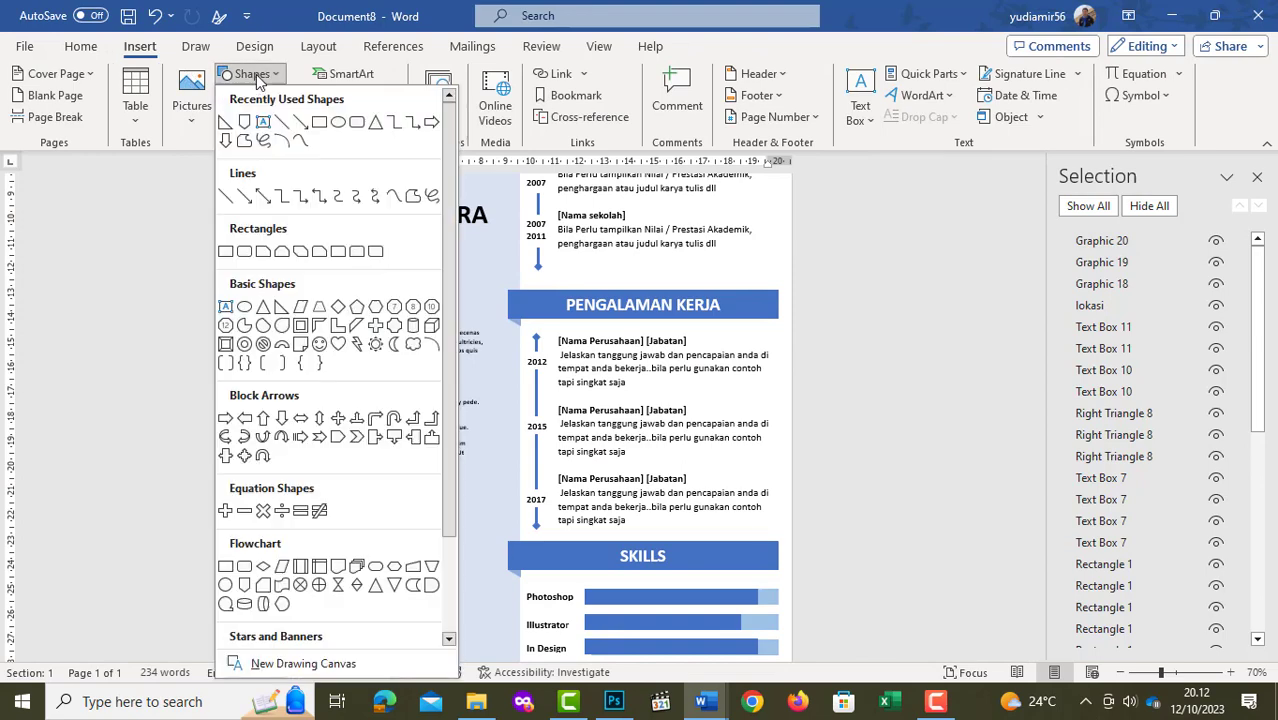
{"action": "left_click", "coordinate": [283, 123]}
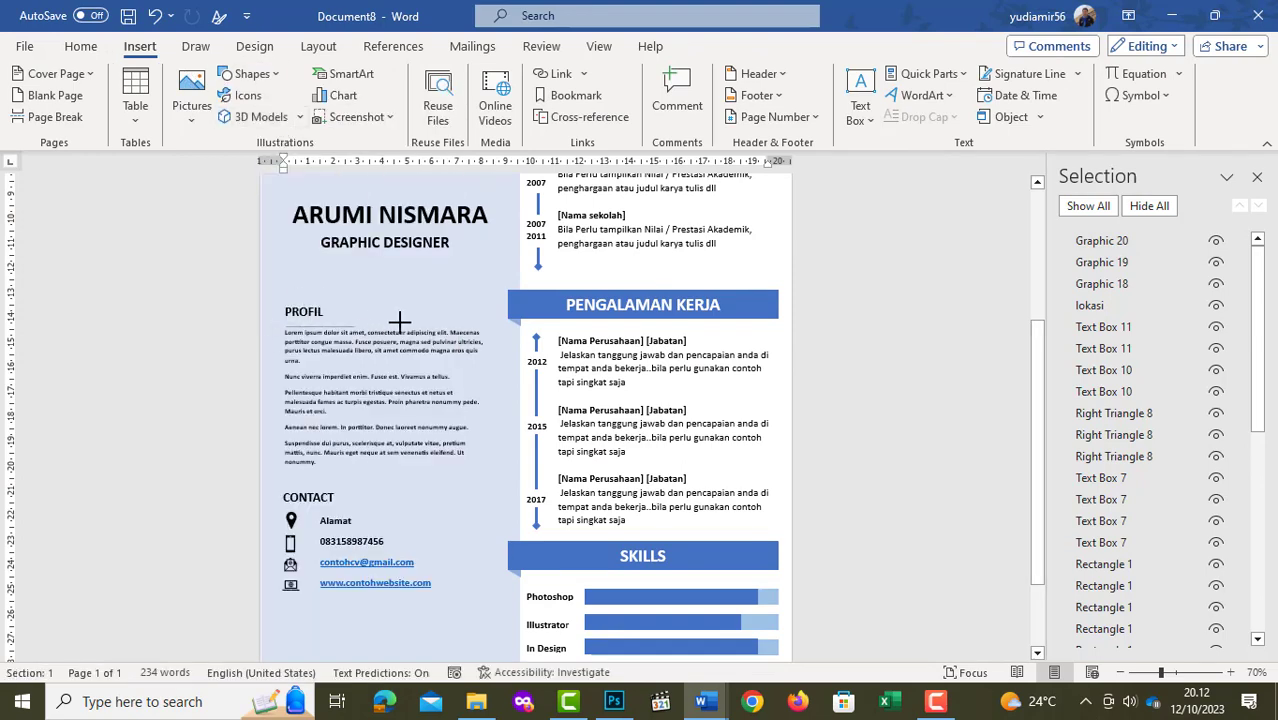
{"action": "left_click_drag", "start_coordinate": [479, 321], "coordinate": [285, 321]}
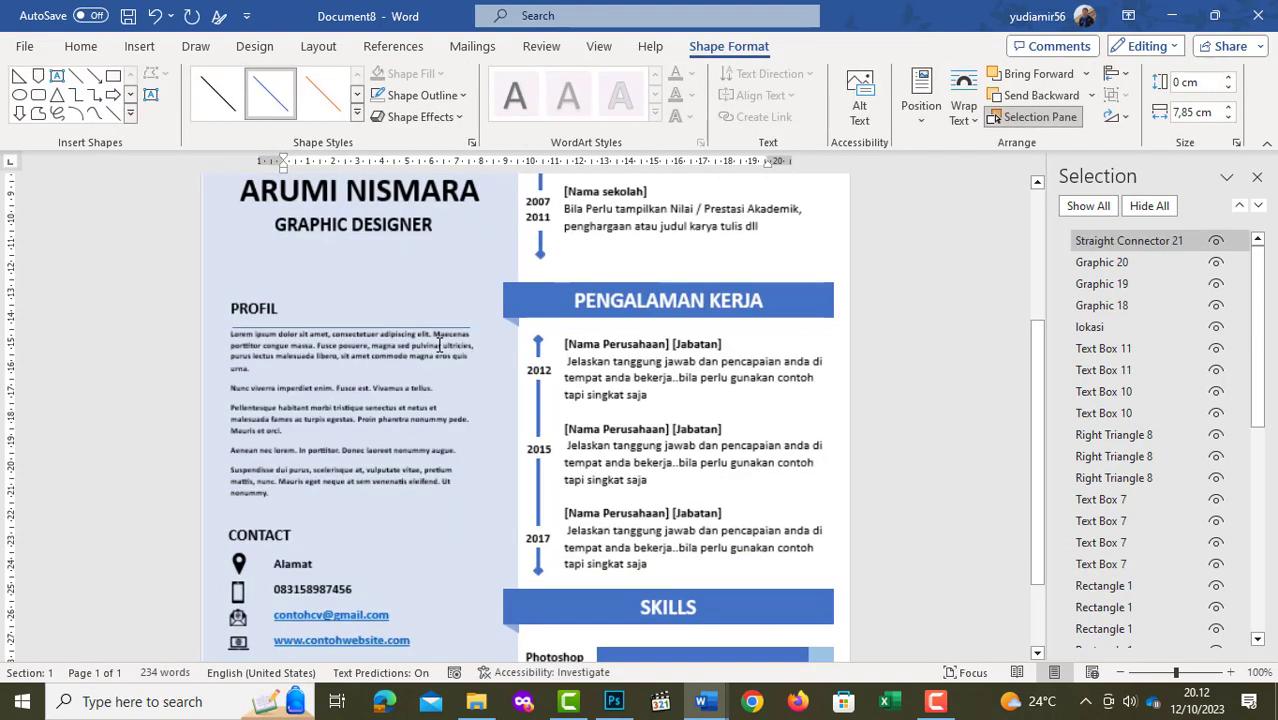
{"action": "scroll", "coordinate": [476, 338], "scroll_direction": "up", "scroll_amount": 4, "text": "ctrl"}
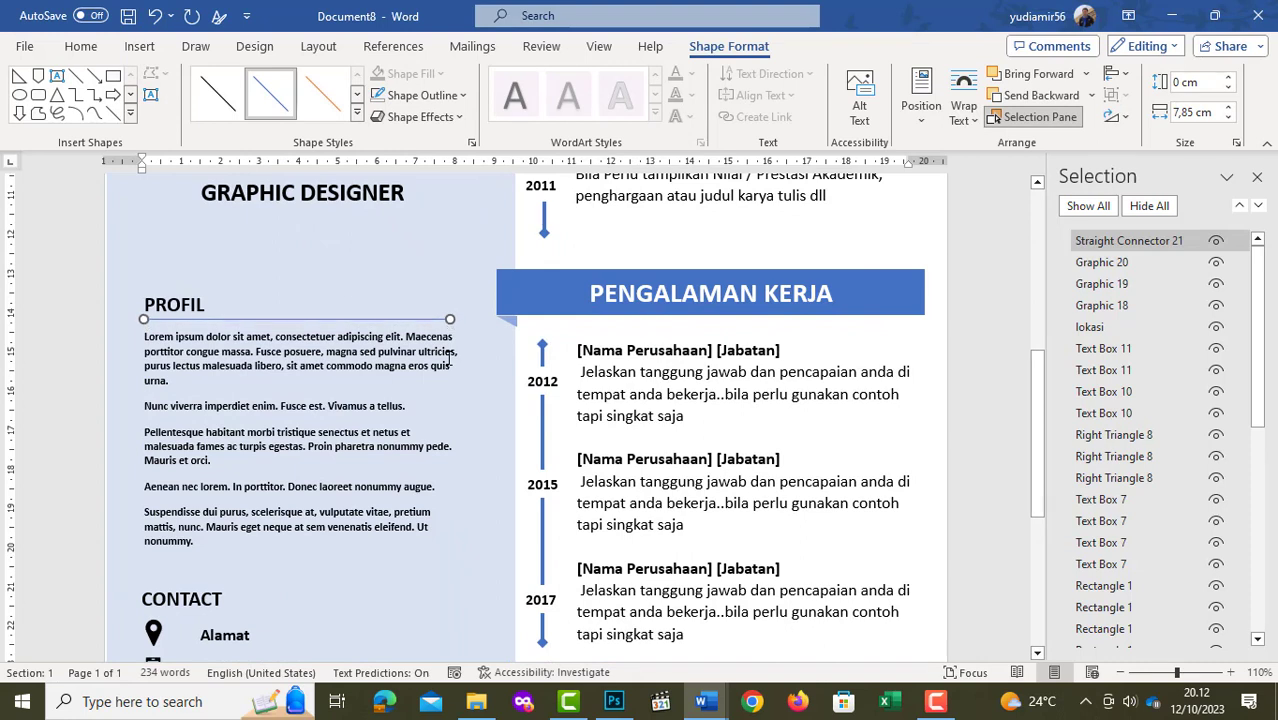
{"action": "left_click_drag", "start_coordinate": [457, 318], "coordinate": [459, 318]}
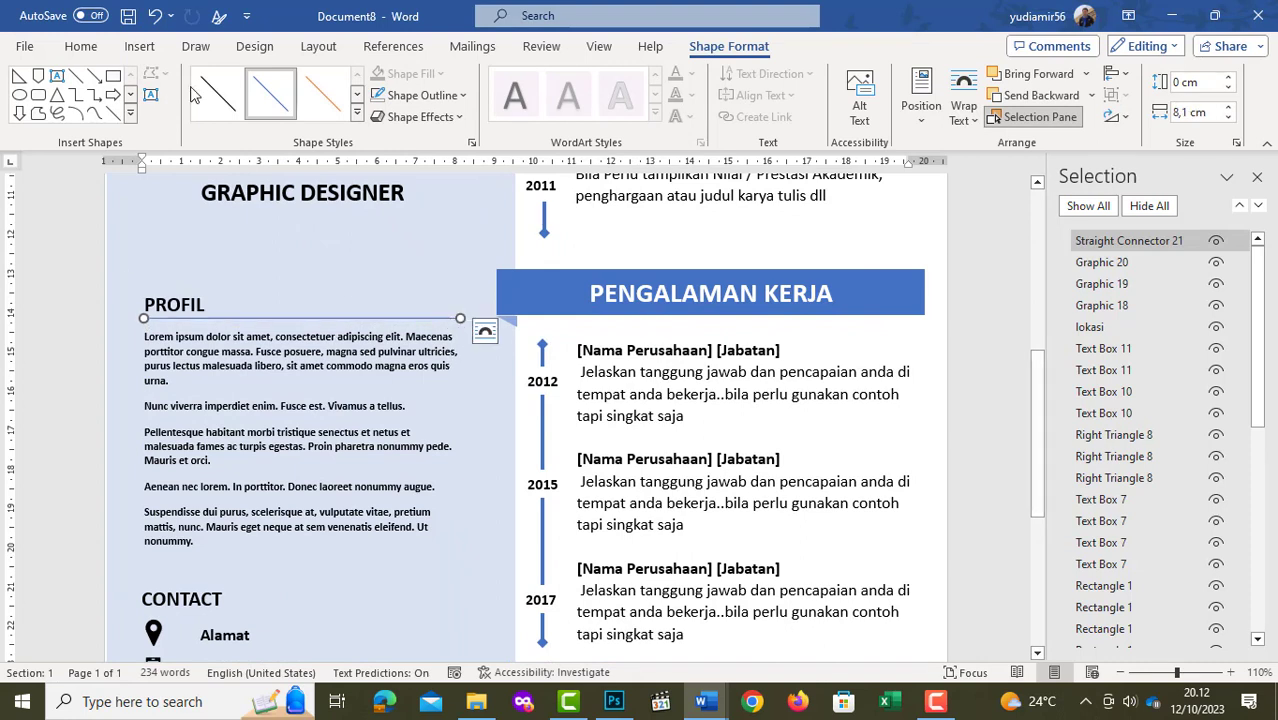
{"action": "left_click", "coordinate": [420, 95]}
{"action": "mouse_move", "coordinate": [417, 412]}
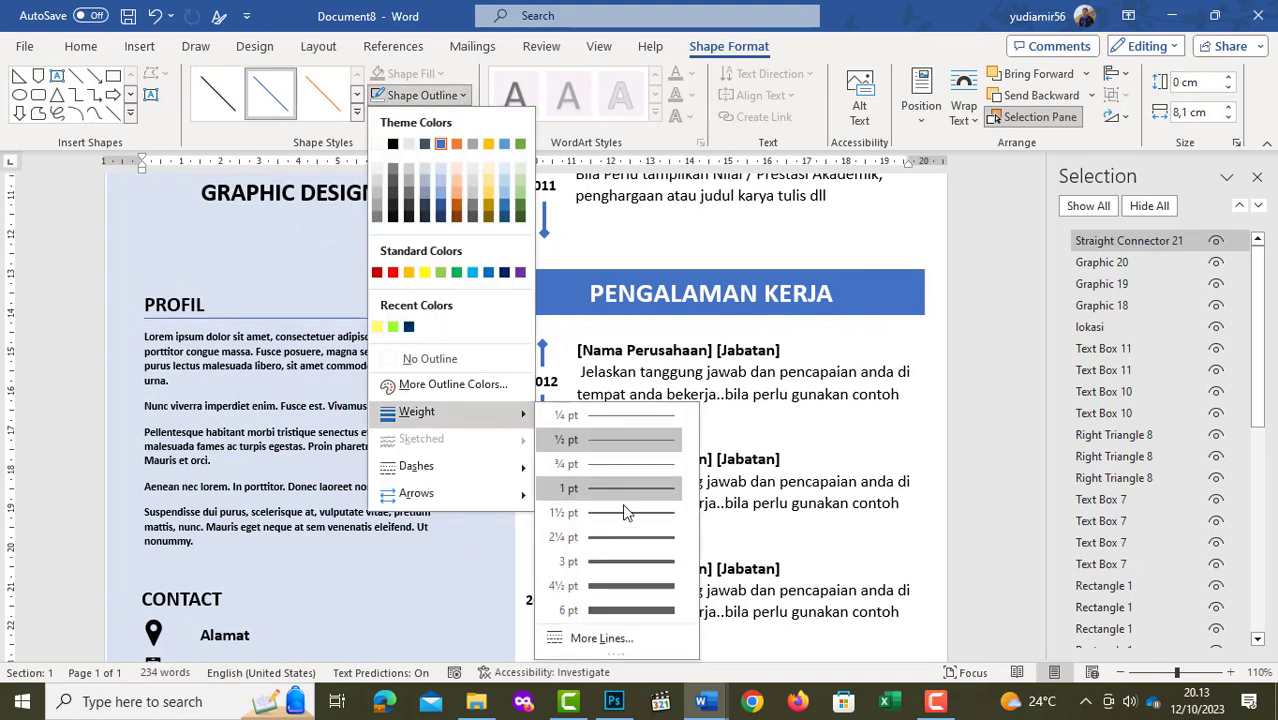
{"action": "left_click", "coordinate": [626, 545]}
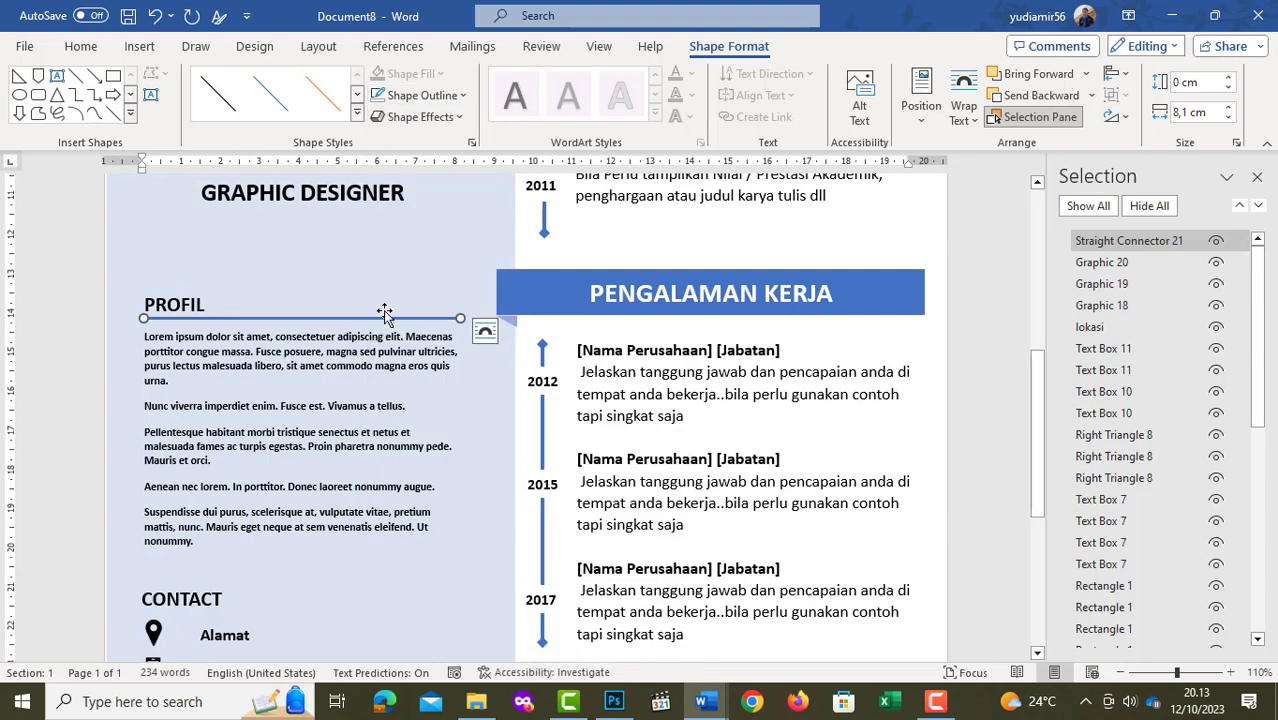
Copy the PROFIL underline to sit under the CONTACT heading.
{"action": "left_click_drag", "start_coordinate": [390, 320], "coordinate": [384, 597]}
{"action": "scroll", "coordinate": [385, 598], "scroll_direction": "down", "scroll_amount": 4, "text": "ctrl"}
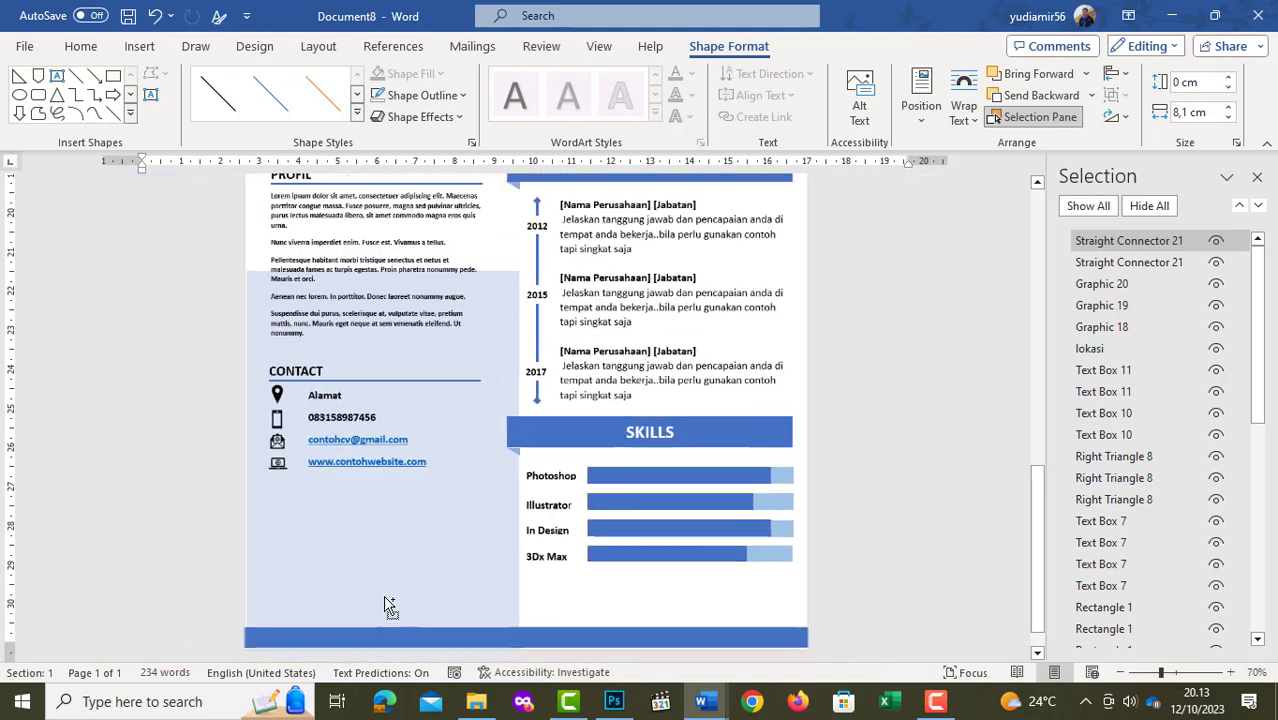
{"action": "scroll", "coordinate": [891, 556], "scroll_direction": "up", "scroll_amount": 3}
{"action": "scroll", "coordinate": [891, 556], "scroll_direction": "up", "scroll_amount": 3}
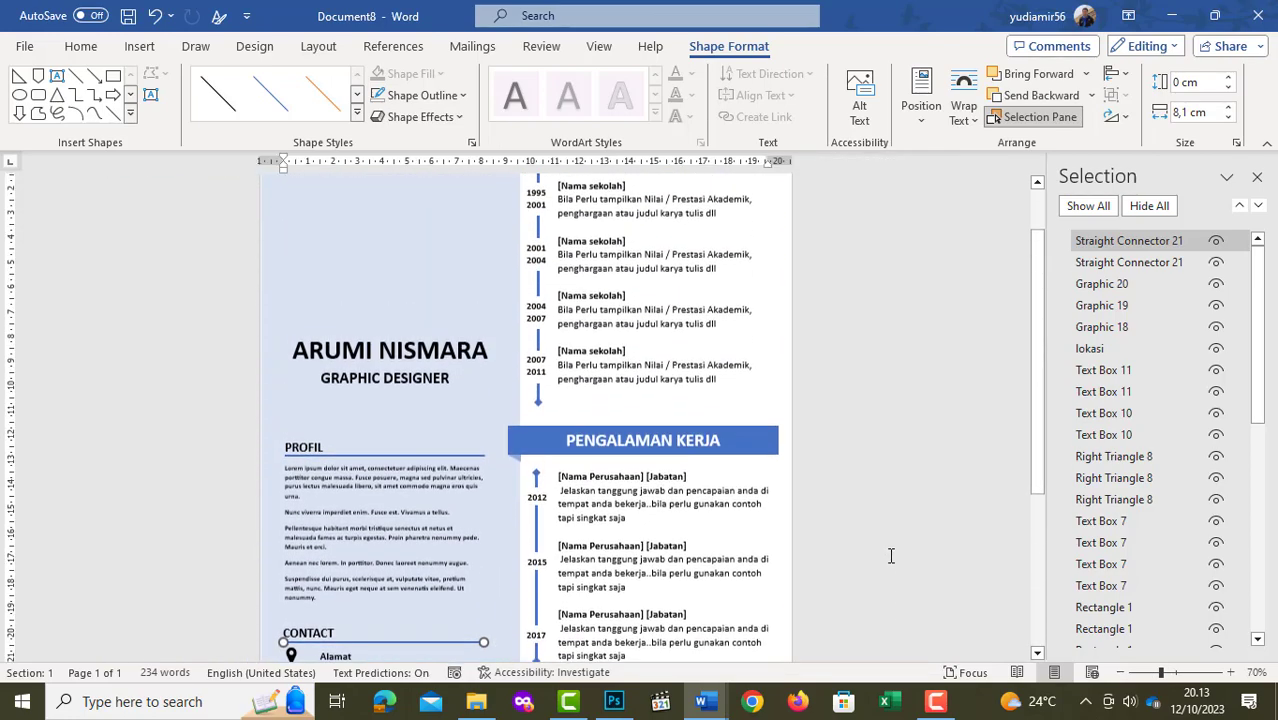
{"action": "scroll", "coordinate": [891, 556], "scroll_direction": "up", "scroll_amount": 2}
{"action": "scroll", "coordinate": [891, 556], "scroll_direction": "down", "scroll_amount": 5}
{"action": "scroll", "coordinate": [891, 556], "scroll_direction": "down", "scroll_amount": 2}
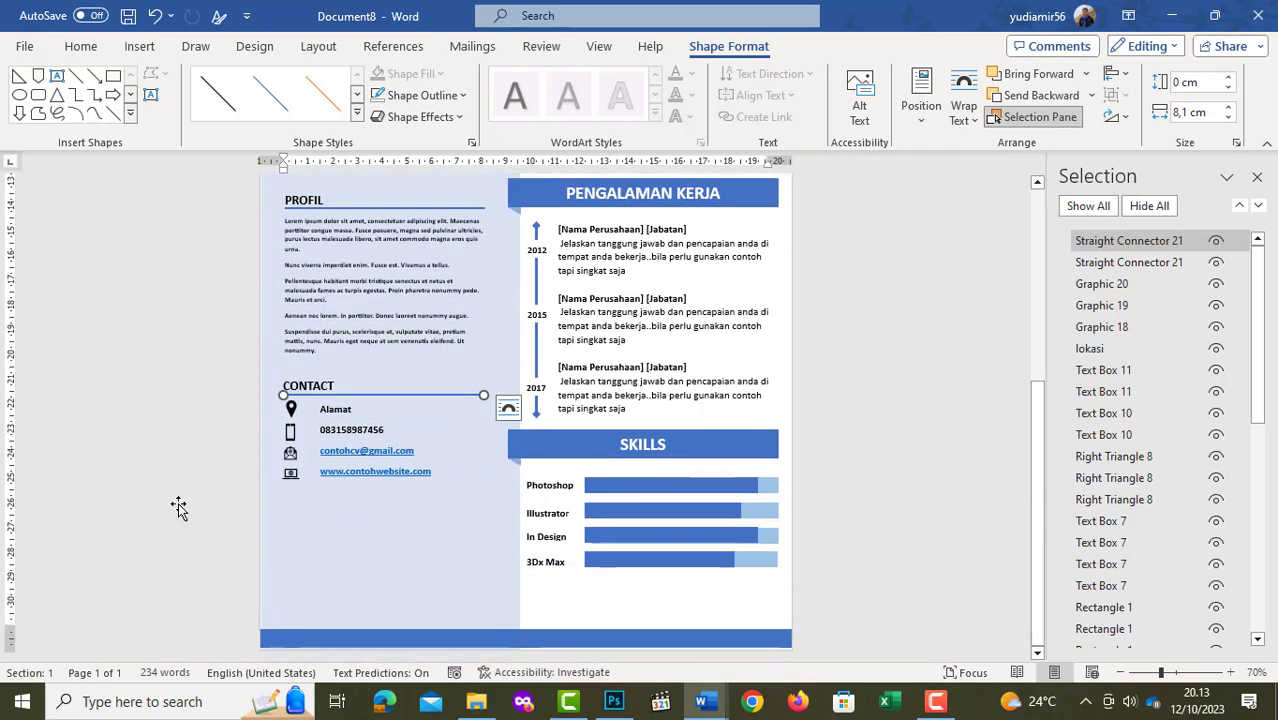
{"action": "left_click", "coordinate": [318, 395]}
{"action": "left_click", "coordinate": [139, 46]}
Draw a new text box below the contact details.
{"action": "left_click", "coordinate": [252, 73]}
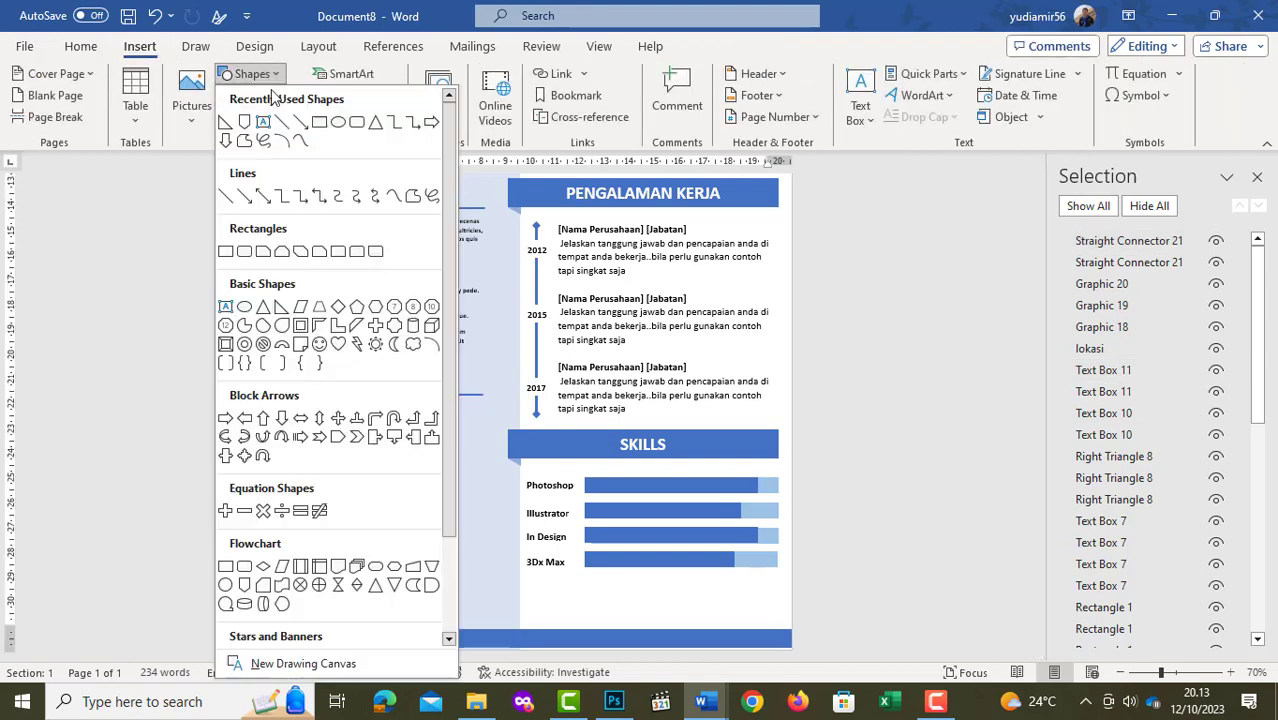
{"action": "left_click", "coordinate": [241, 308]}
{"action": "left_click_drag", "start_coordinate": [284, 494], "coordinate": [329, 518]}
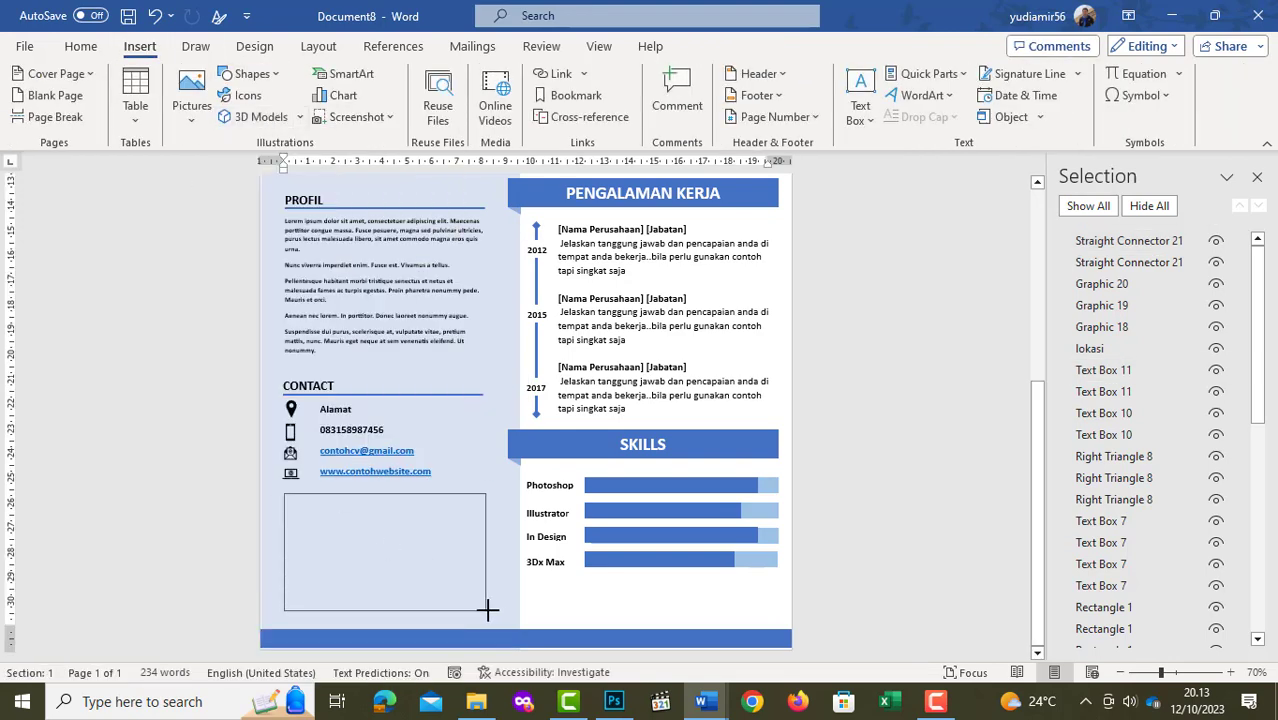
{"action": "left_click_drag", "start_coordinate": [488, 608], "coordinate": [491, 609]}
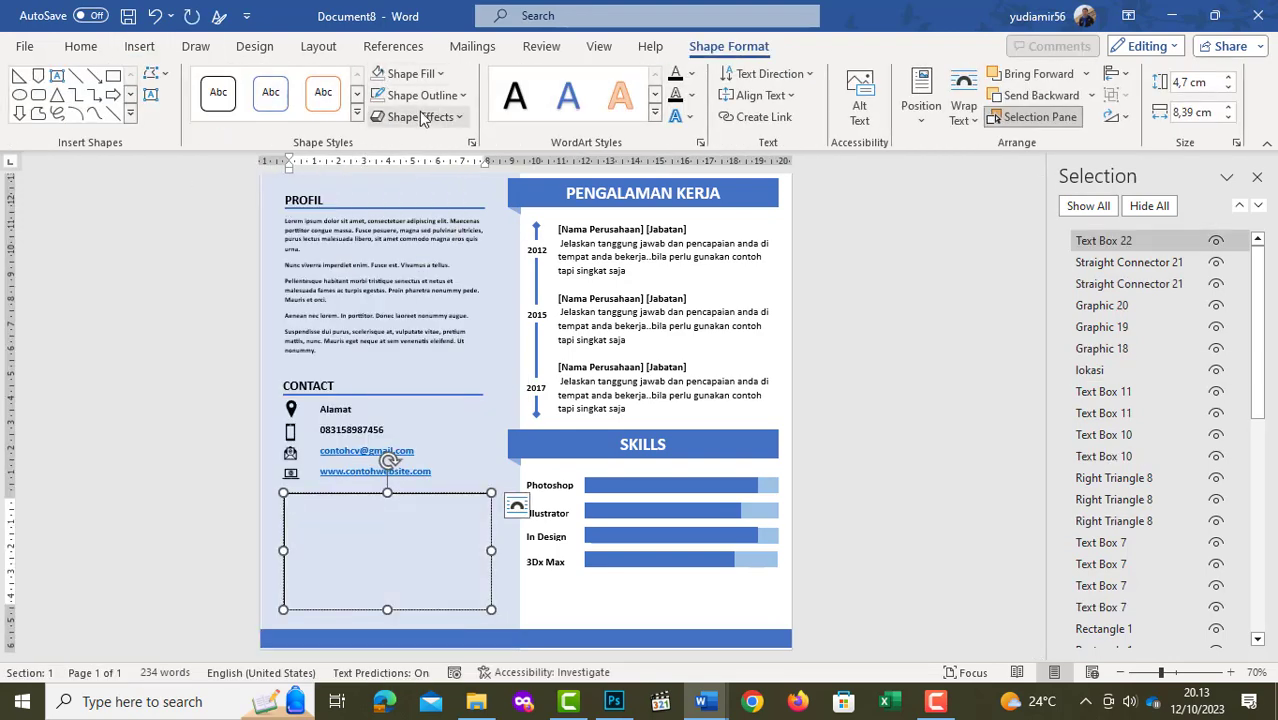
{"action": "scroll", "coordinate": [319, 528], "scroll_direction": "up", "scroll_amount": 2, "text": "ctrl"}
{"action": "scroll", "coordinate": [316, 535], "scroll_direction": "up", "scroll_amount": 1, "text": "ctrl"}
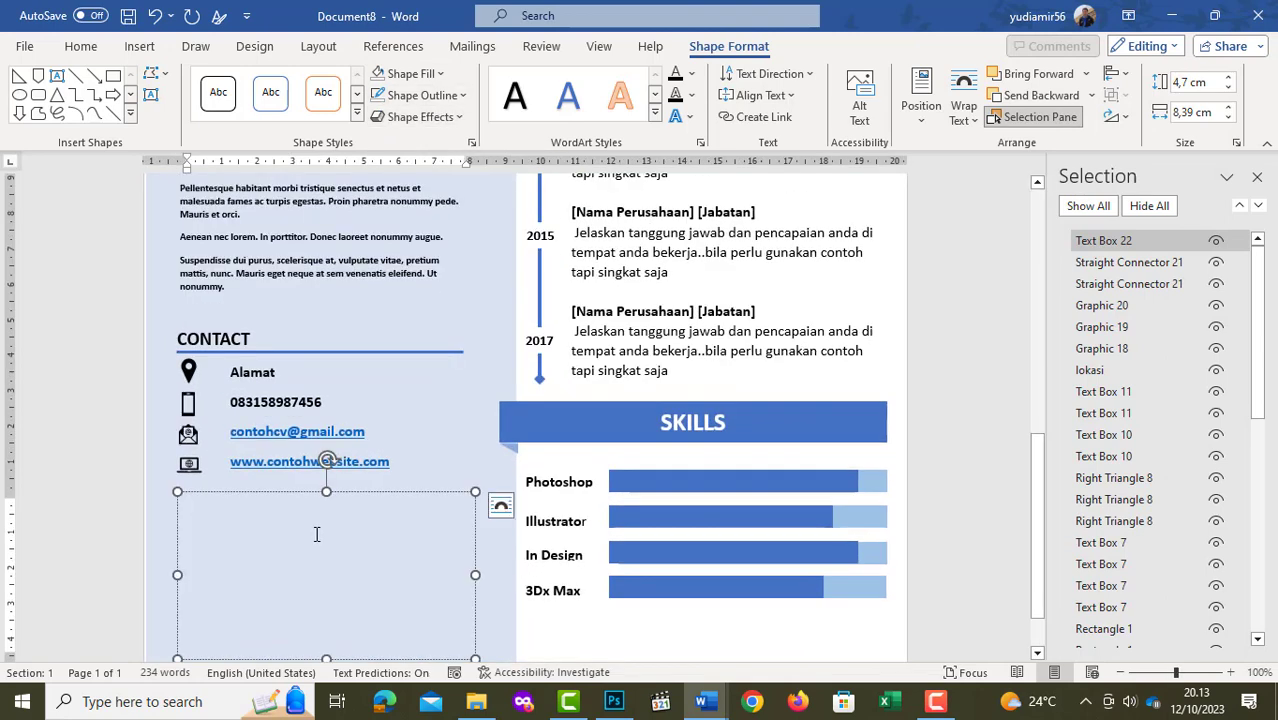
Type the heading BAHASA YANG DIKUASAI into the new text box.
{"action": "type", "text": "LANGUAN"}
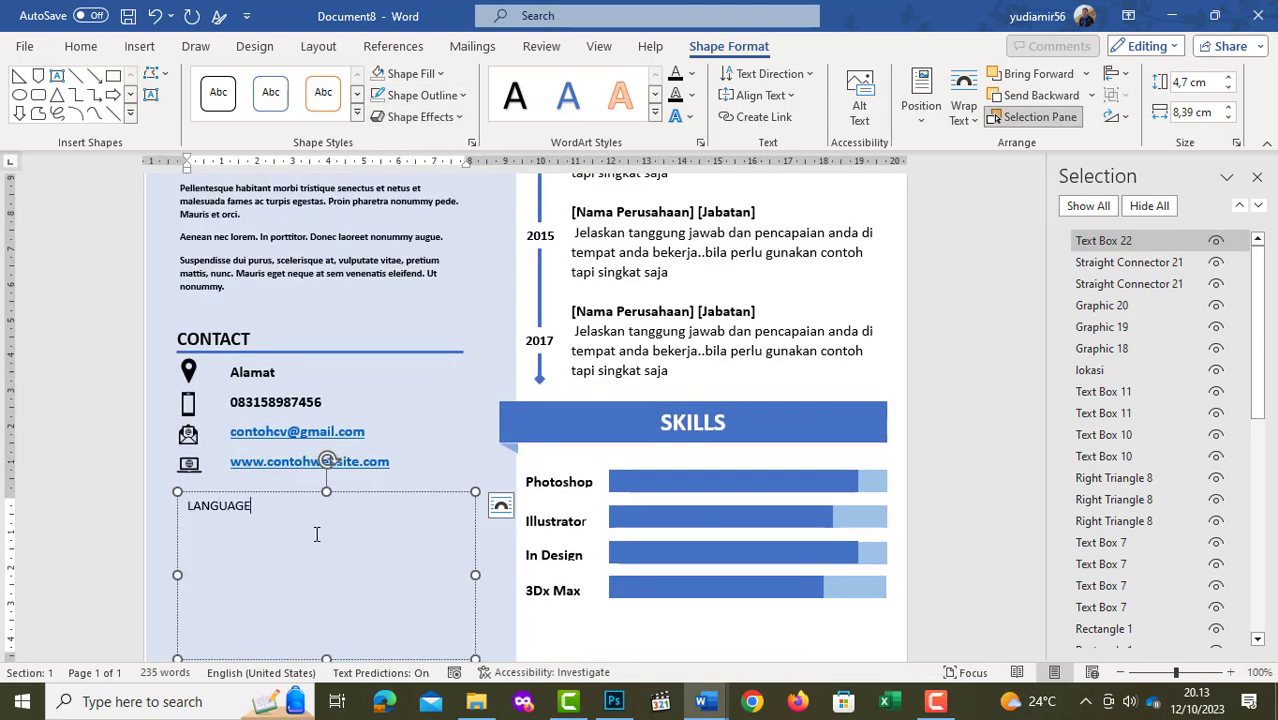
{"action": "key", "text": "ctrl+a"}
{"action": "type", "text": "BAHASA"}
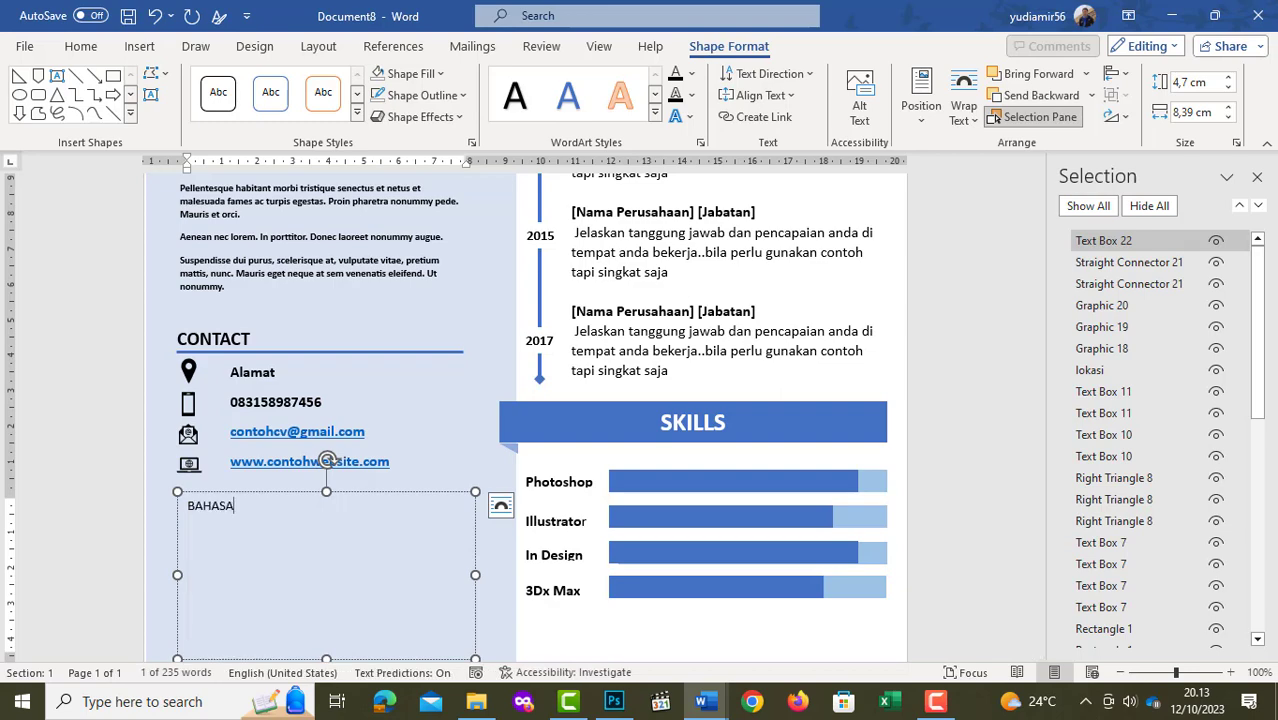
{"action": "type", "text": " YANG DIKUASAI"}
{"action": "key", "text": "ctrl+a"}
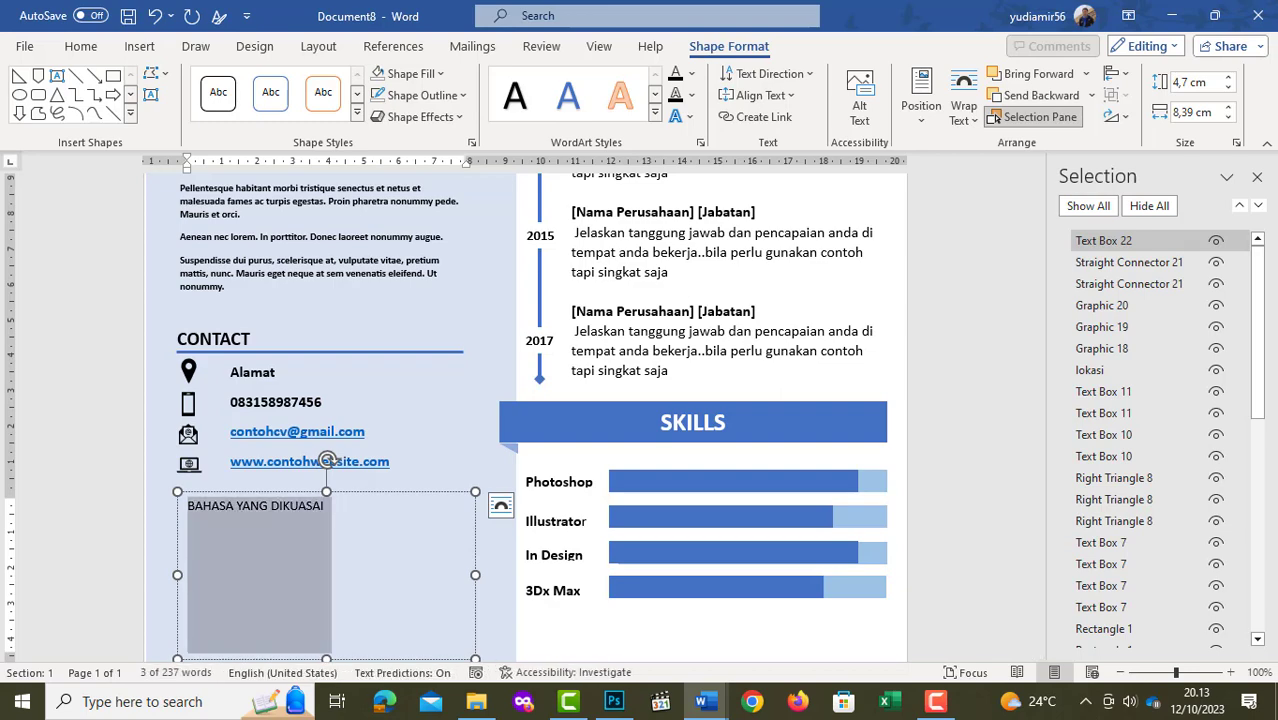
{"action": "scroll", "coordinate": [311, 540], "scroll_direction": "up", "scroll_amount": 3}
{"action": "scroll", "coordinate": [319, 558], "scroll_direction": "down", "scroll_amount": 2}
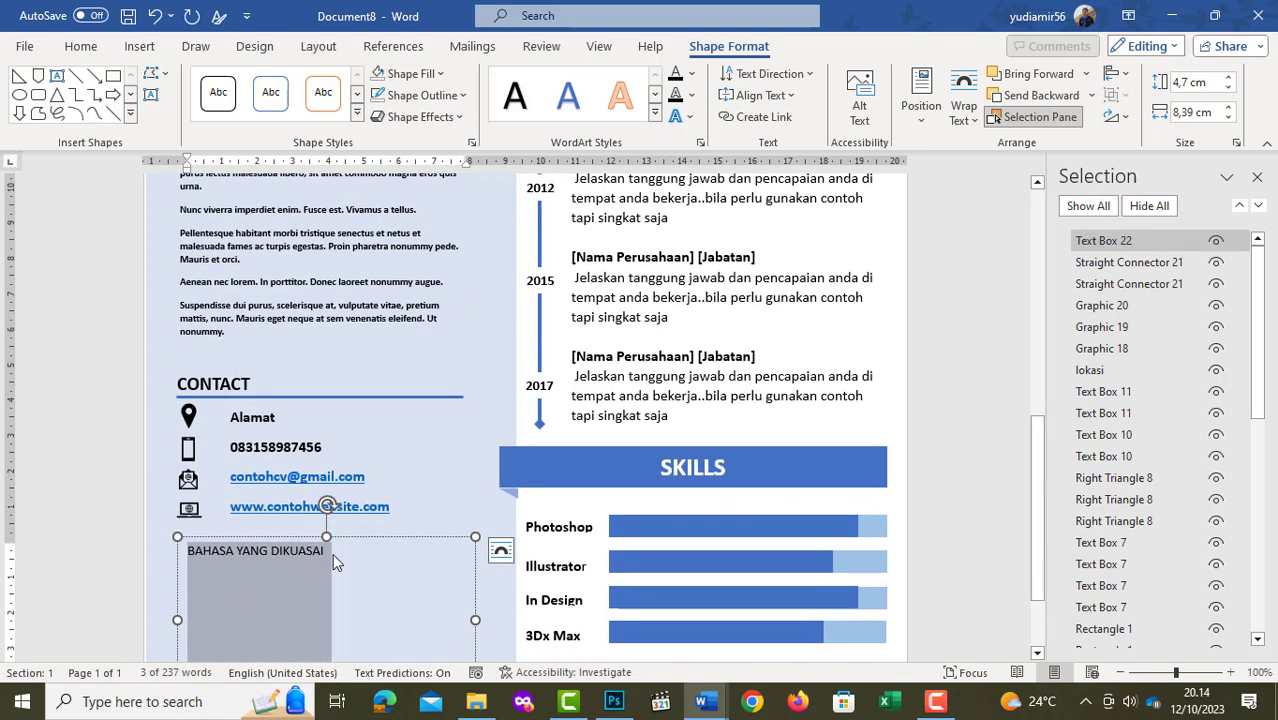
{"action": "key", "text": "ctrl+z"}
{"action": "key", "text": "ctrl+a"}
{"action": "key", "text": "Left"}
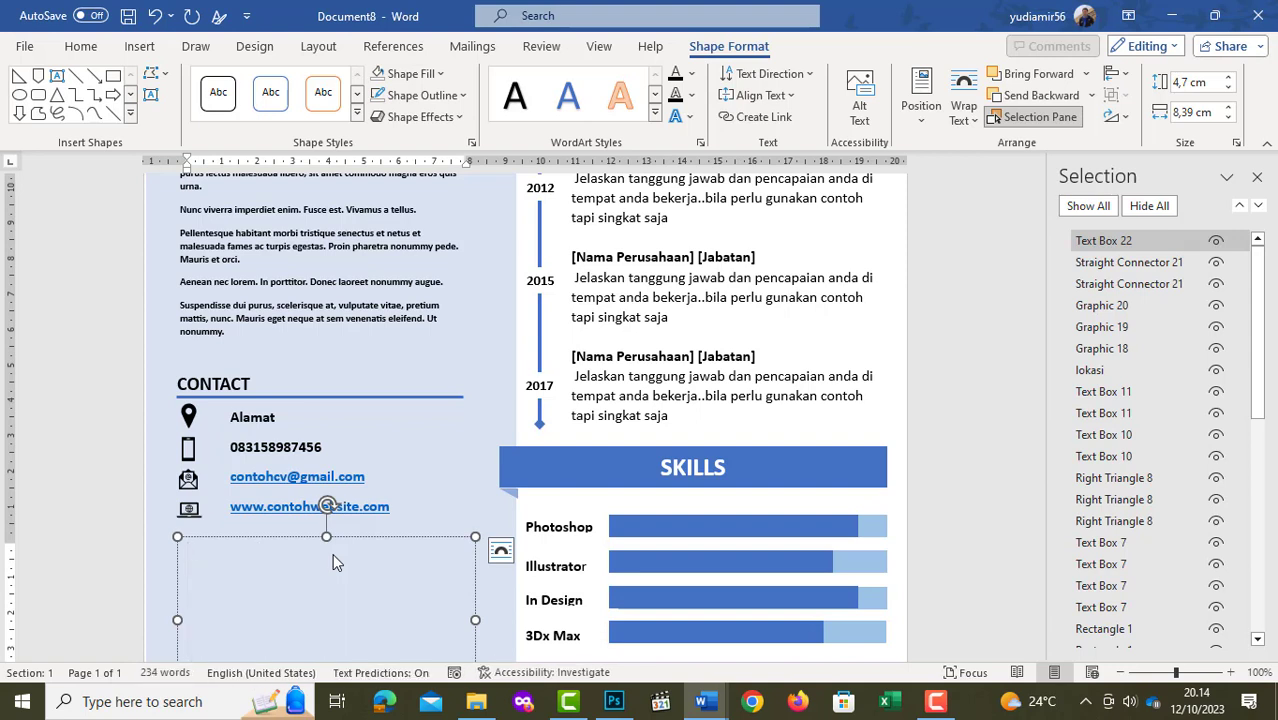
{"action": "key", "text": "ctrl+a"}
{"action": "type", "text": "BAHASA"}
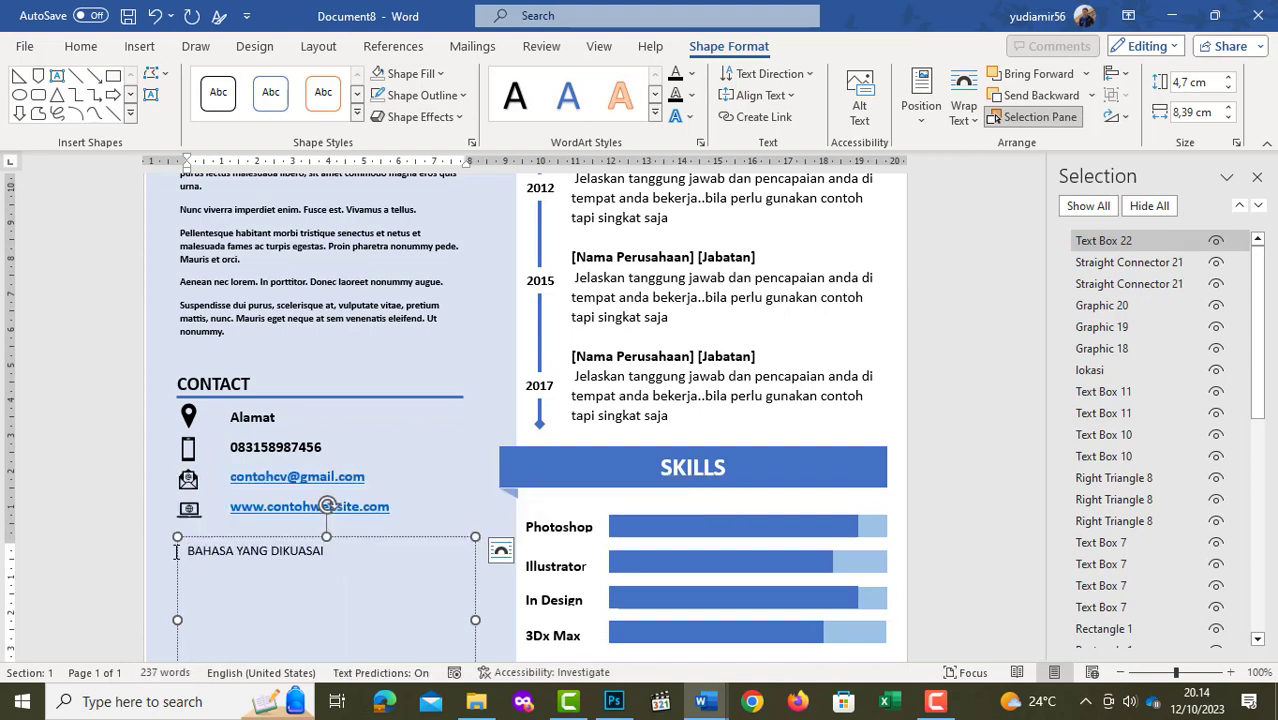
Make the heading bold at 16 pt and nudge its box slightly lower.
{"action": "key", "text": "ctrl+a"}
{"action": "key", "text": "ctrl+b"}
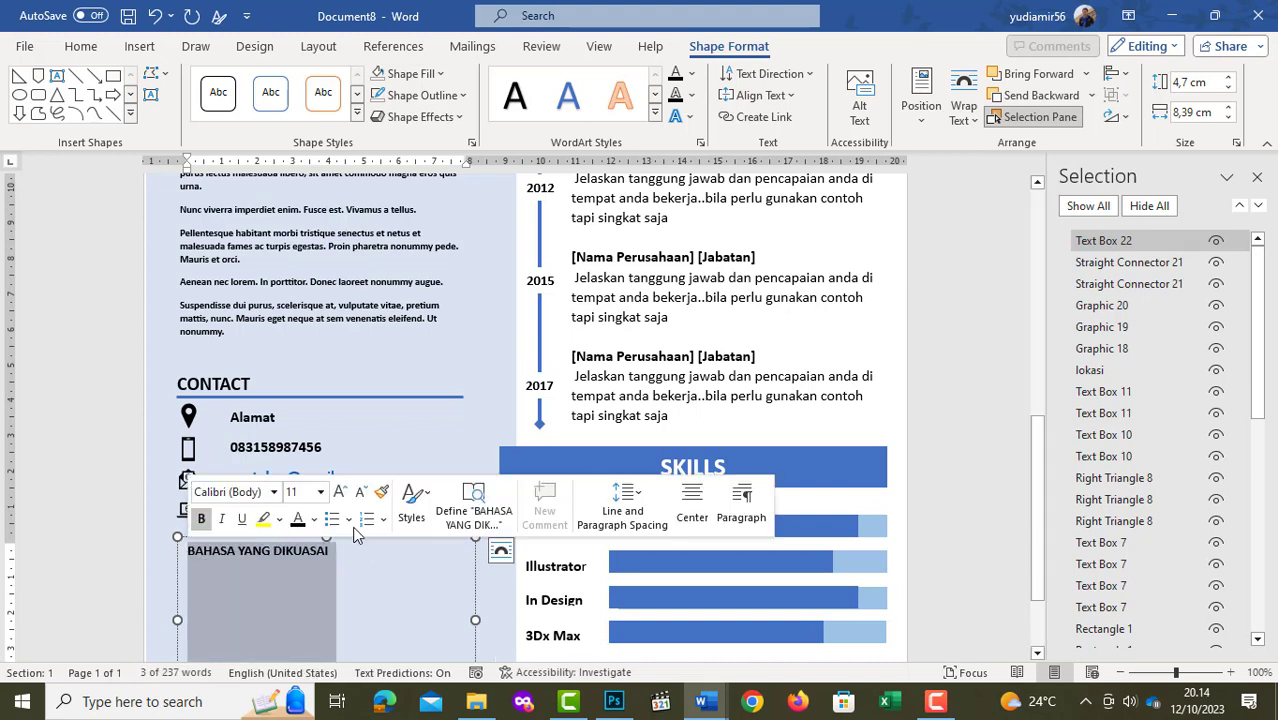
{"action": "left_click", "coordinate": [320, 491]}
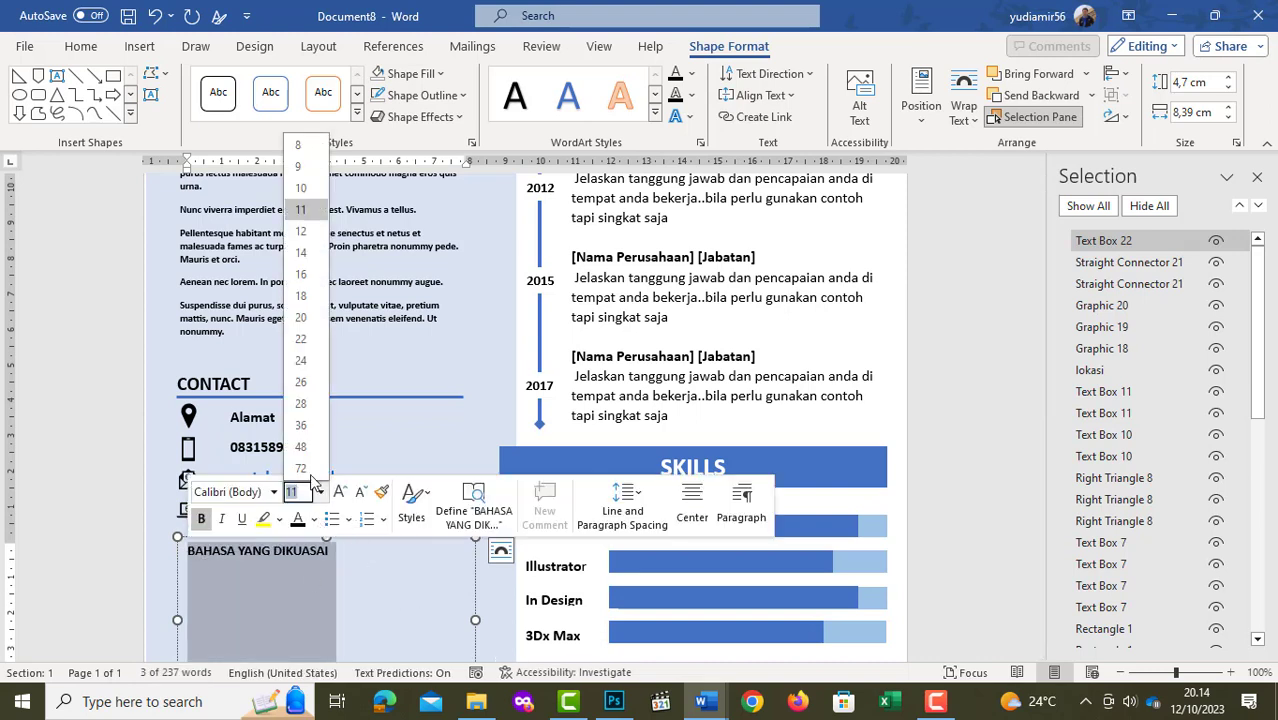
{"action": "left_click", "coordinate": [300, 274]}
{"action": "key", "text": "Escape"}
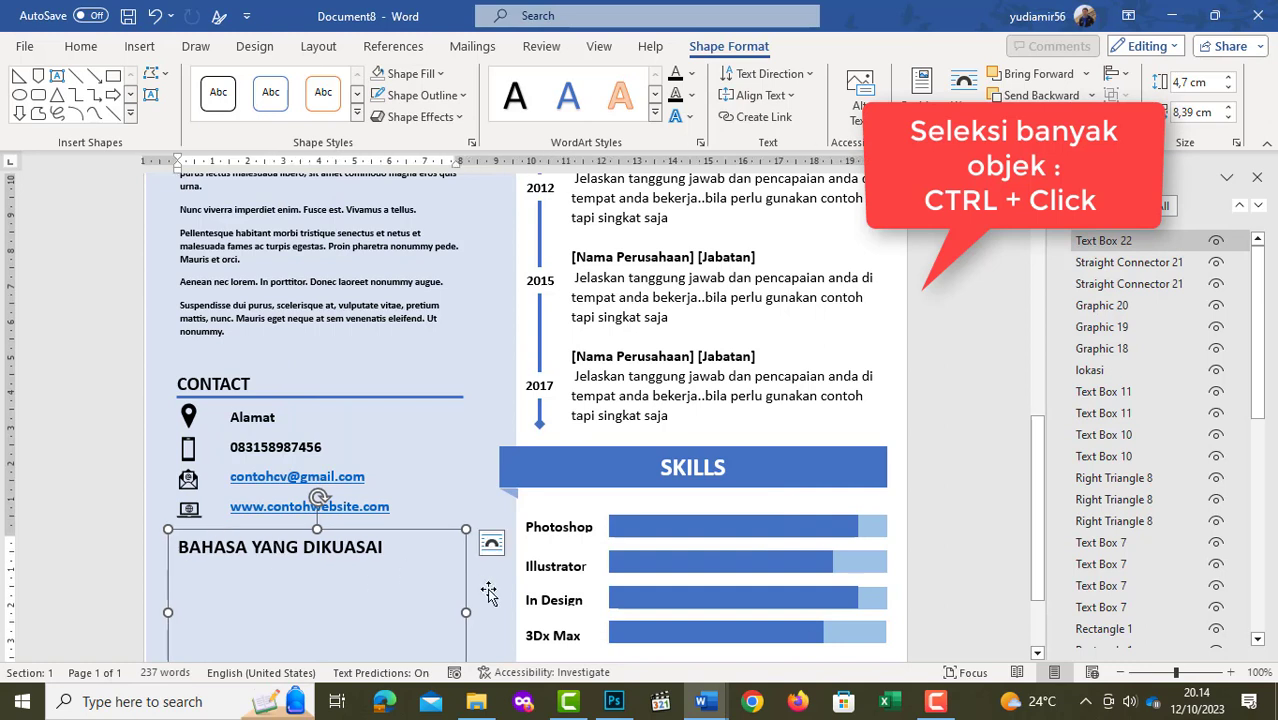
{"action": "left_click_drag", "start_coordinate": [342, 558], "coordinate": [342, 563]}
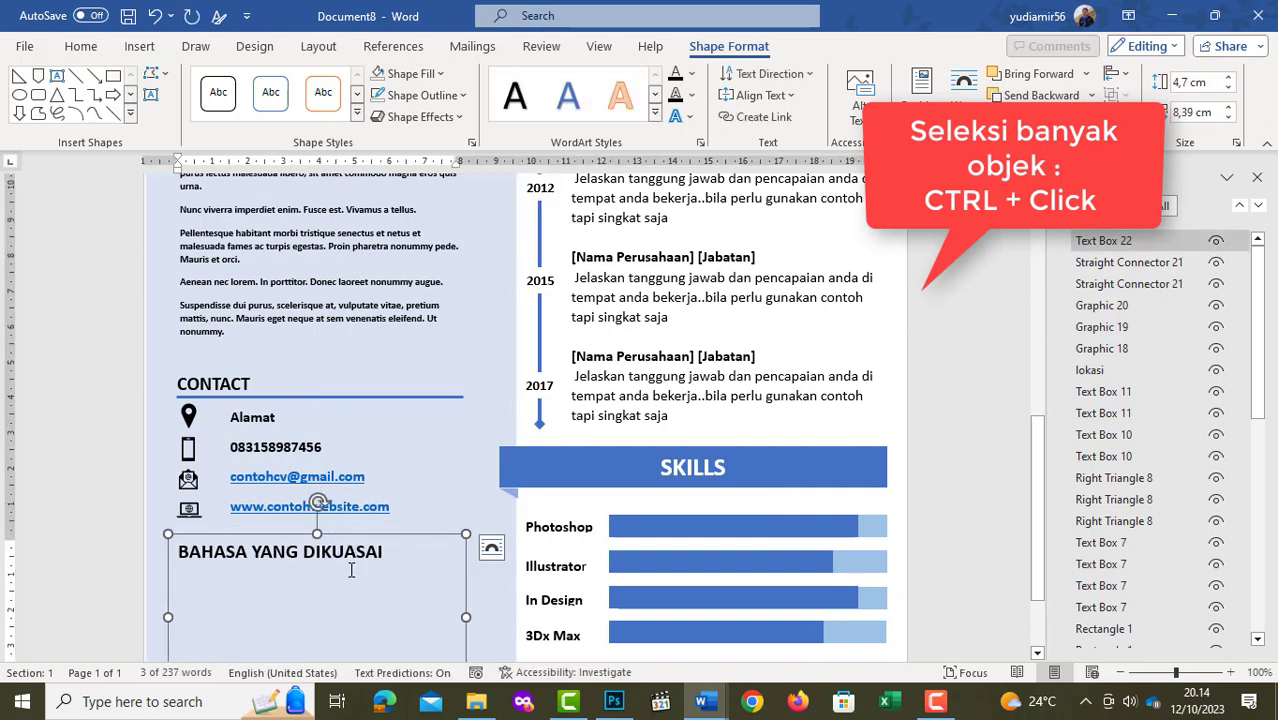
{"action": "scroll", "coordinate": [351, 570], "scroll_direction": "down", "scroll_amount": 1}
Copy the Photoshop skill bar pieces under the heading and shorten the dark fill.
{"action": "left_click", "coordinate": [836, 488]}
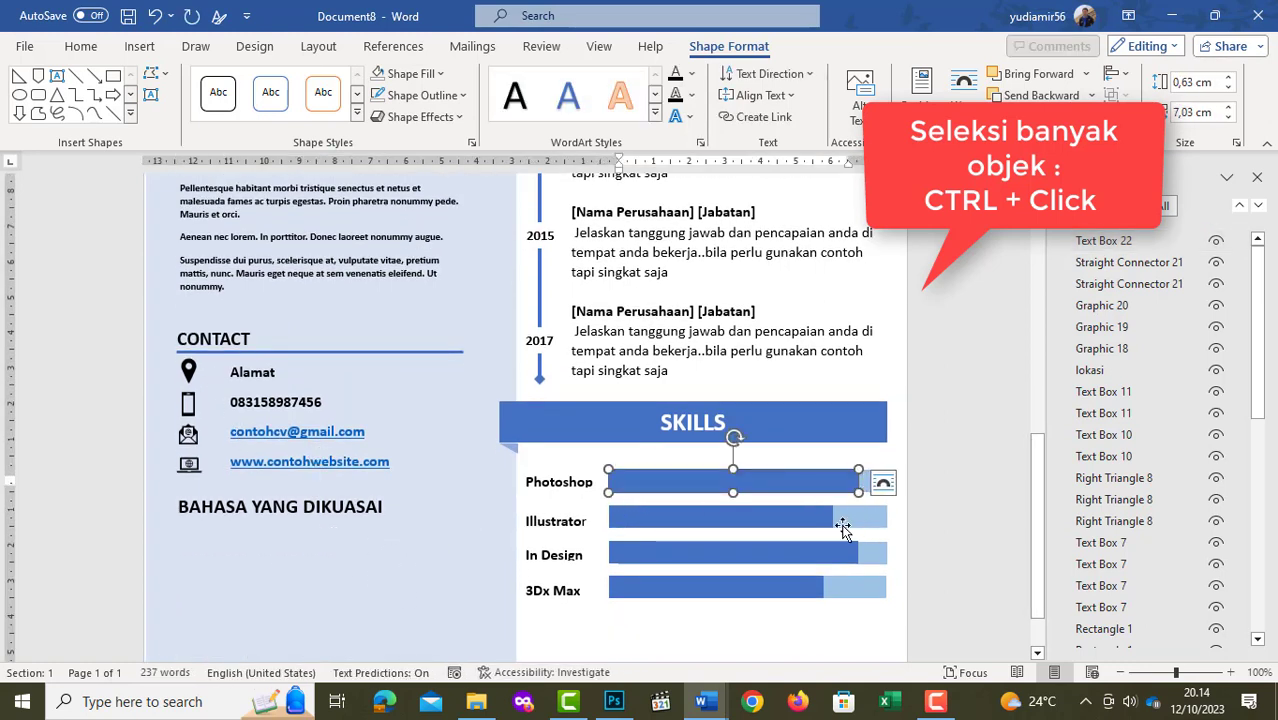
{"action": "left_click", "coordinate": [843, 530], "text": "ctrl"}
{"action": "left_click", "coordinate": [875, 483], "text": "ctrl"}
{"action": "mouse_move", "coordinate": [848, 483]}
{"action": "left_mouse_down"}
{"action": "mouse_move", "coordinate": [438, 555]}
{"action": "mouse_move", "coordinate": [449, 556]}
{"action": "mouse_move", "coordinate": [222, 558]}
{"action": "mouse_move", "coordinate": [253, 562]}
{"action": "left_mouse_up"}
{"action": "left_click", "coordinate": [404, 590]}
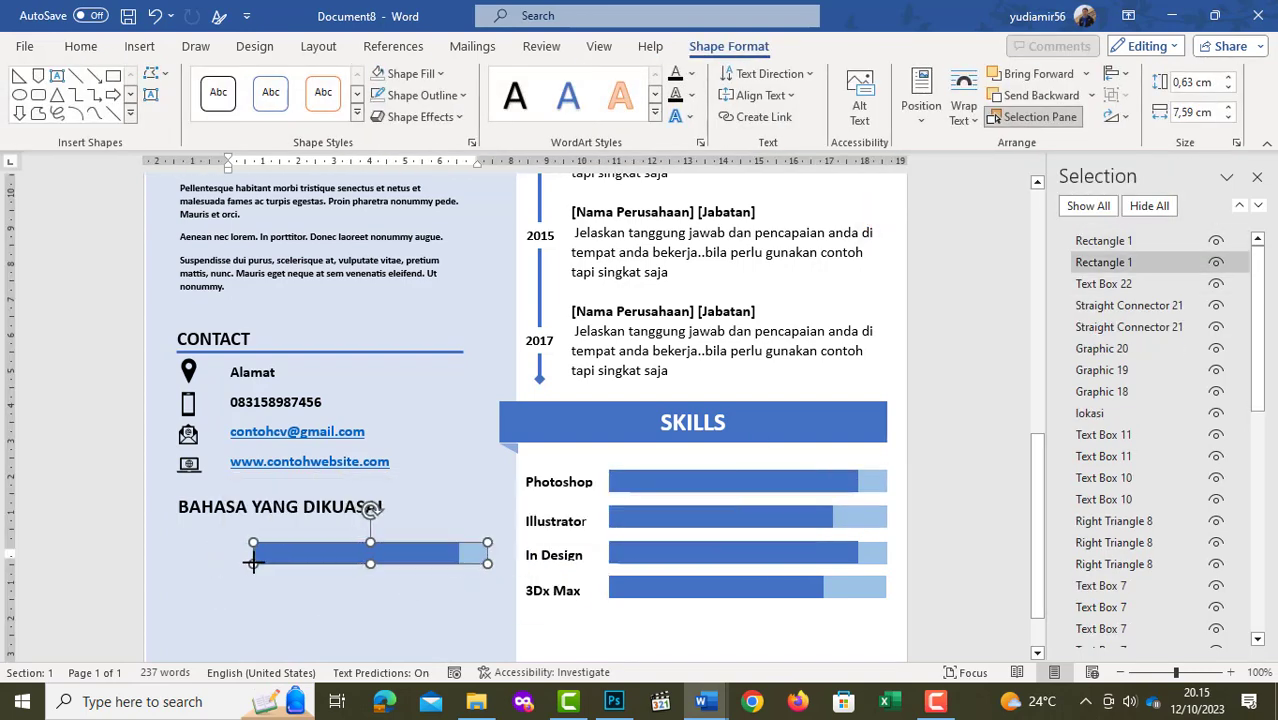
{"action": "left_click", "coordinate": [511, 556]}
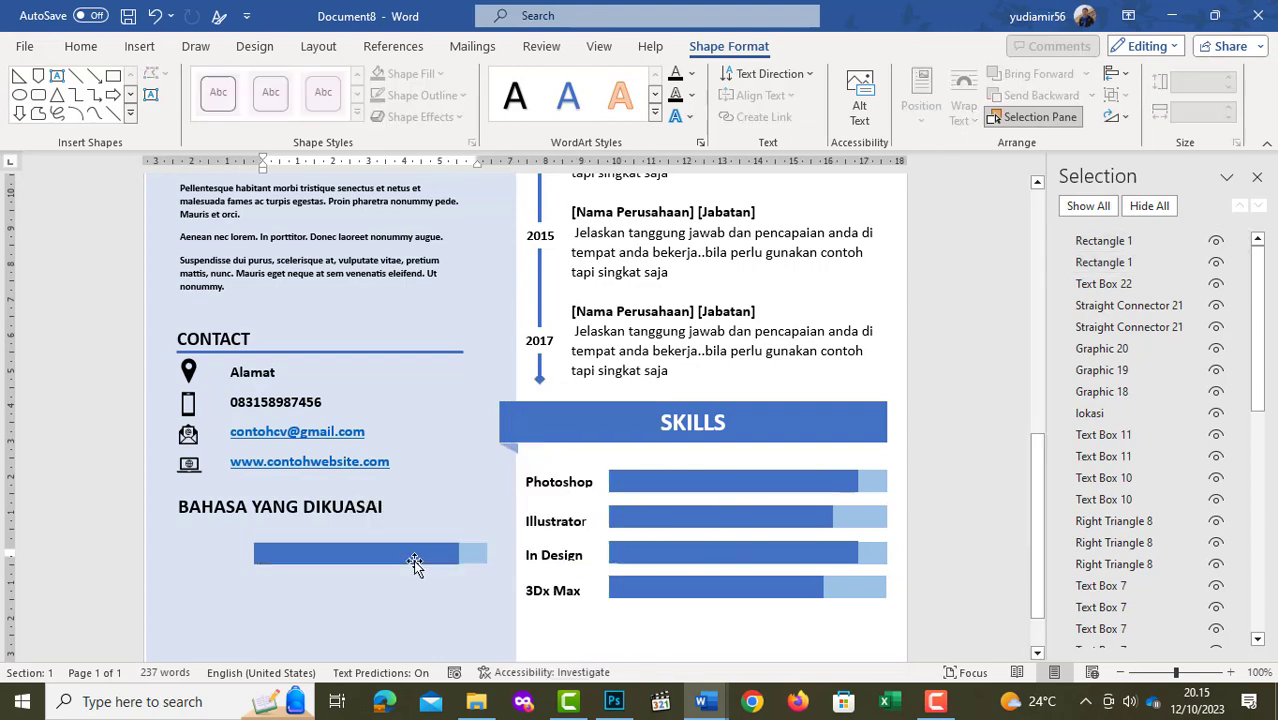
{"action": "left_click", "coordinate": [414, 551]}
{"action": "left_click_drag", "start_coordinate": [253, 553], "coordinate": [283, 560]}
{"action": "scroll", "coordinate": [283, 560], "scroll_direction": "up", "scroll_amount": 3, "text": "ctrl"}
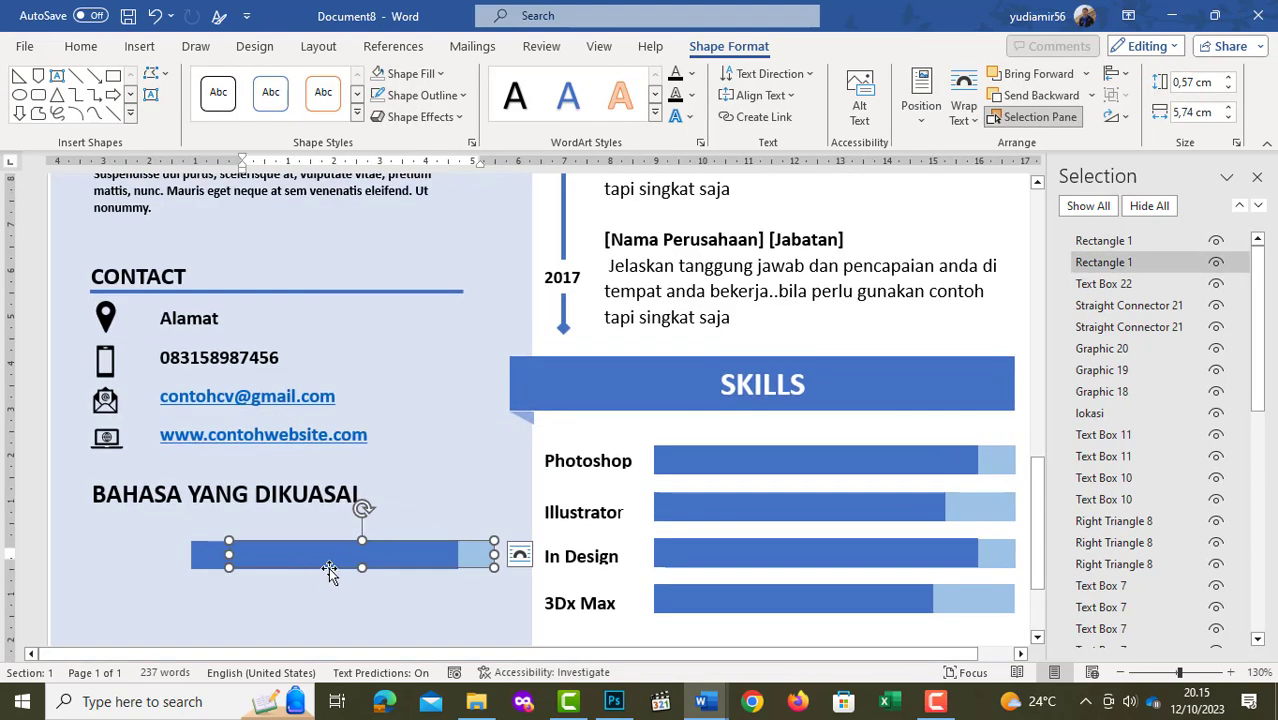
{"action": "key", "text": "ctrl+z"}
{"action": "key", "text": "ctrl+v"}
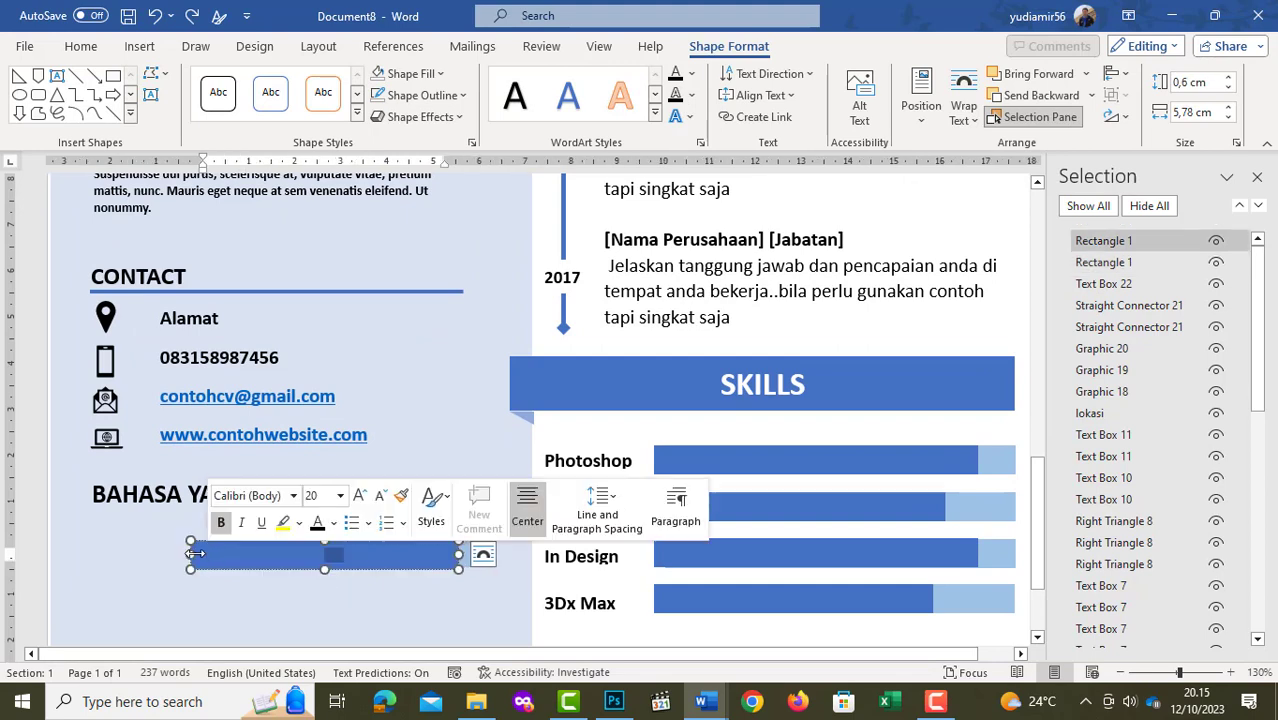
{"action": "mouse_move", "coordinate": [191, 555]}
{"action": "left_mouse_down"}
{"action": "mouse_move", "coordinate": [243, 555]}
{"action": "mouse_move", "coordinate": [230, 557]}
{"action": "left_mouse_up"}
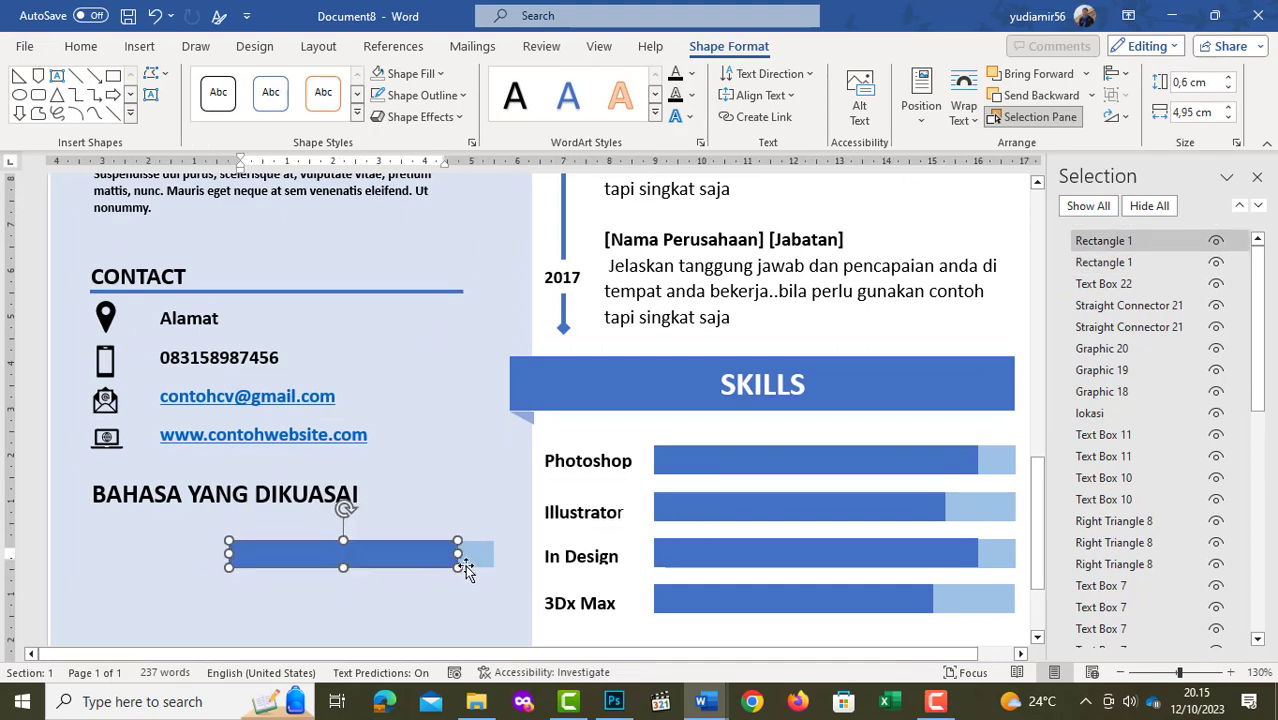
{"action": "left_click", "coordinate": [531, 594]}
Duplicate the language bar twice to stack three aligned bars.
{"action": "scroll", "coordinate": [417, 592], "scroll_direction": "down", "scroll_amount": 2}
{"action": "left_click", "coordinate": [438, 530]}
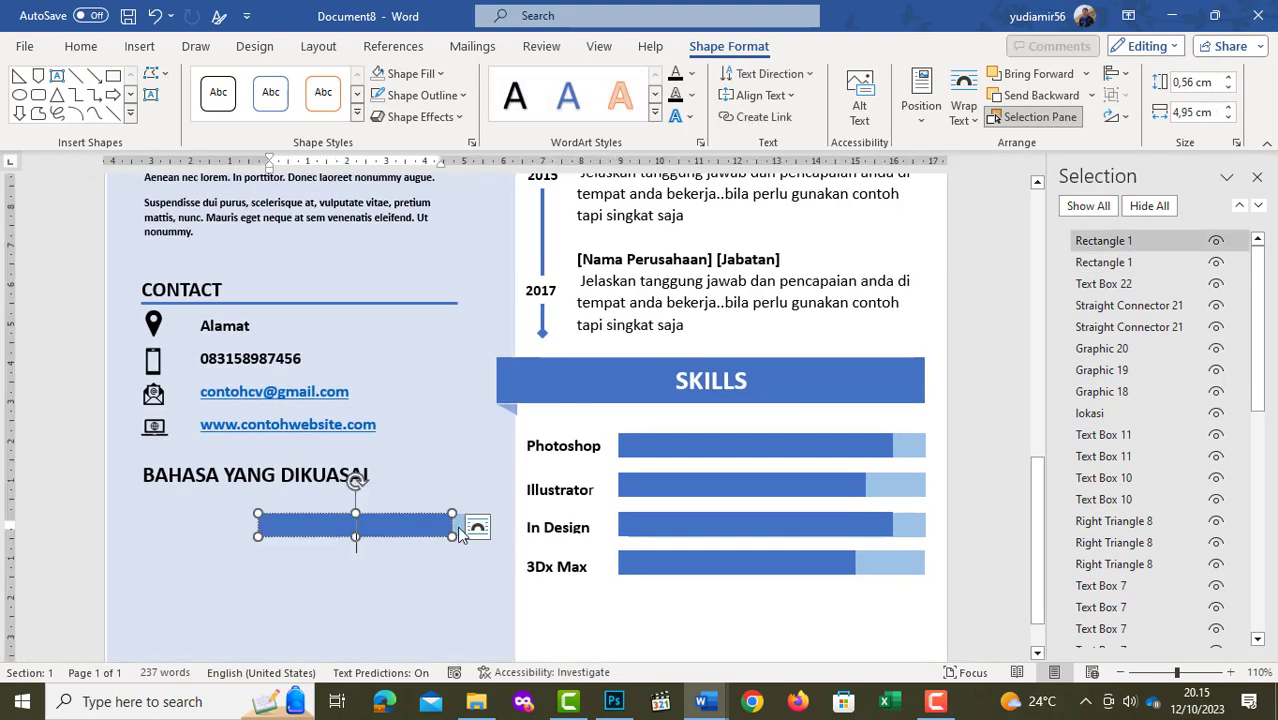
{"action": "left_click_drag", "start_coordinate": [438, 530], "coordinate": [444, 556]}
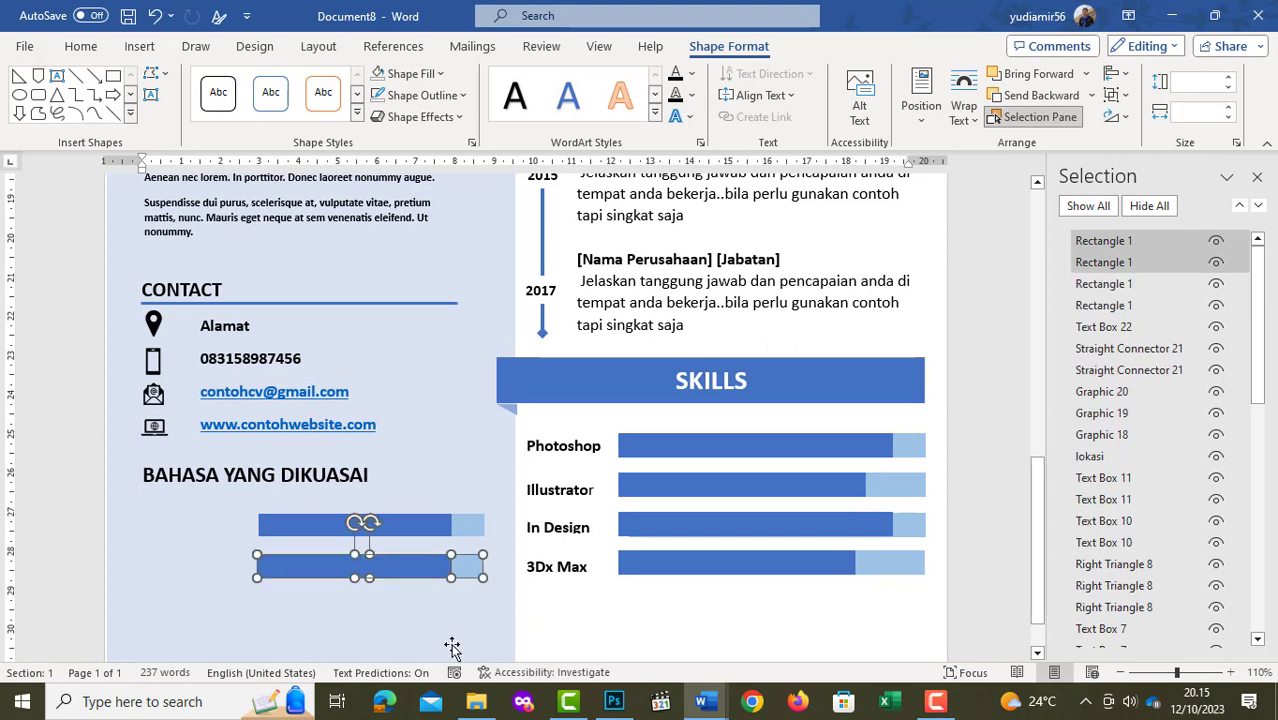
{"action": "key", "text": "Up"}
{"action": "key", "text": "Right"}
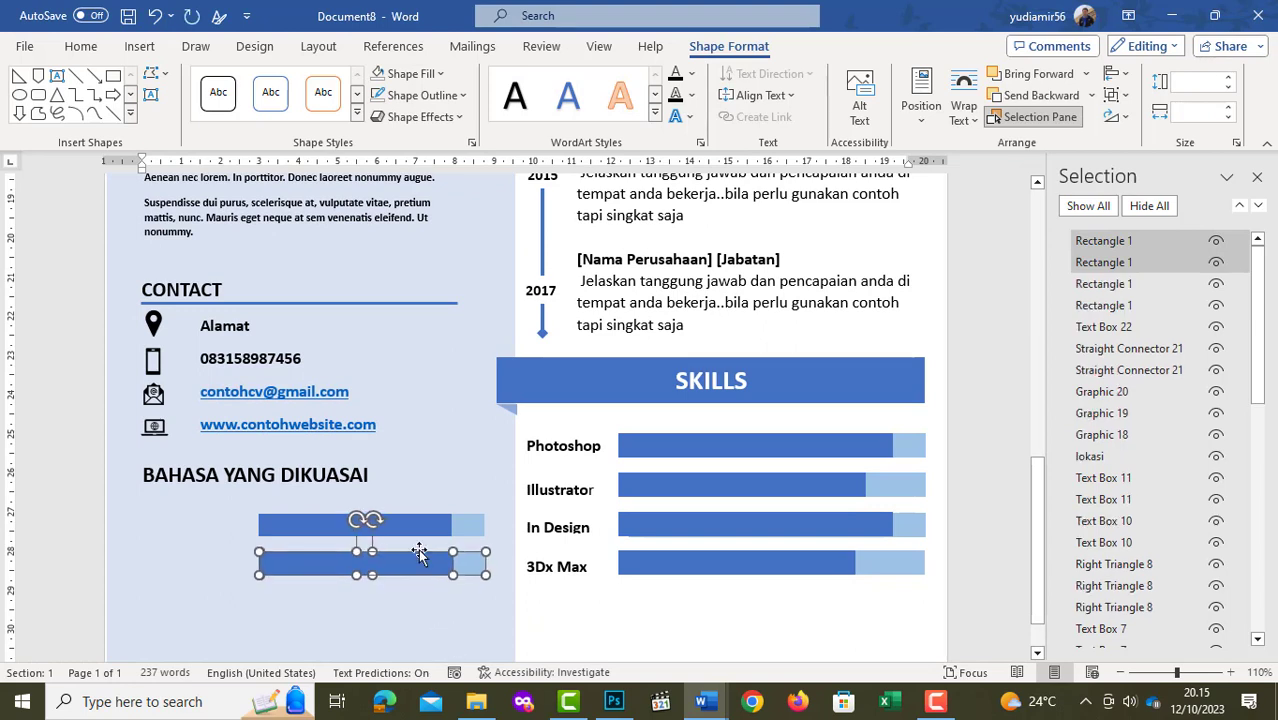
{"action": "left_click_drag", "start_coordinate": [419, 556], "coordinate": [419, 588]}
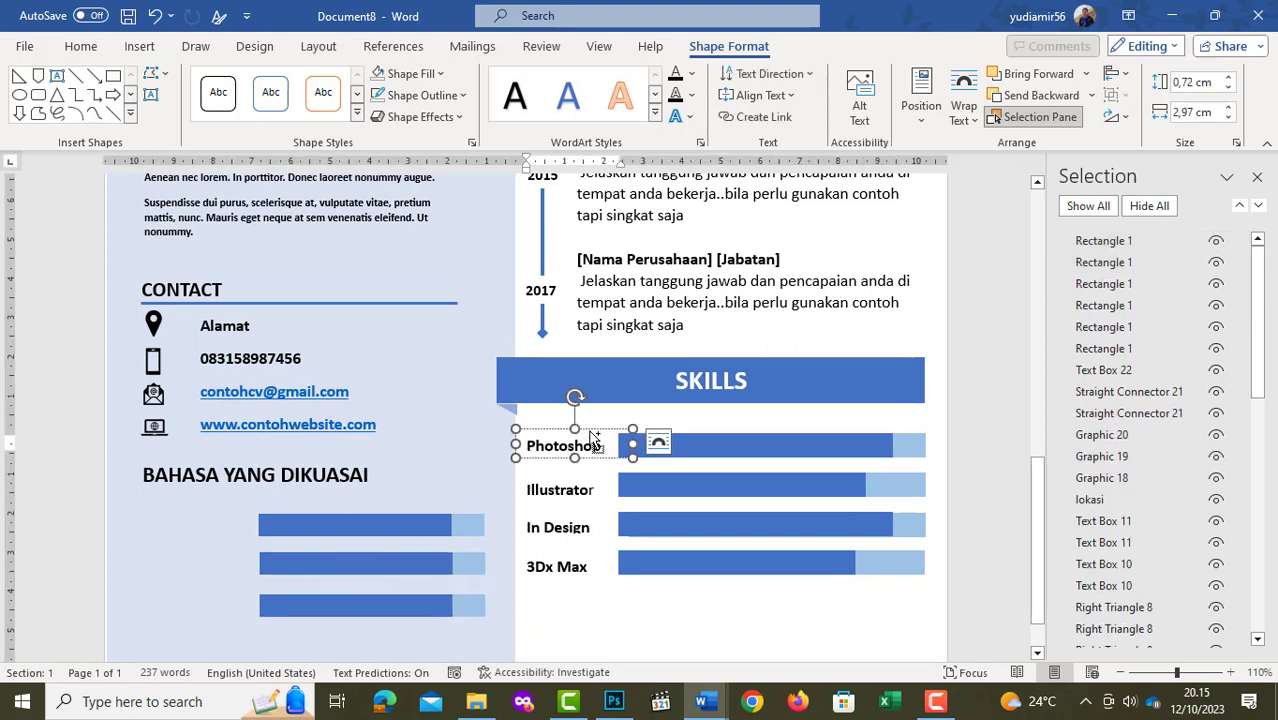
Add the labels Inggris, Jepang and Jerman beside the three language bars.
{"action": "left_click_drag", "start_coordinate": [596, 446], "coordinate": [123, 531]}
{"action": "left_click_drag", "start_coordinate": [204, 536], "coordinate": [202, 548]}
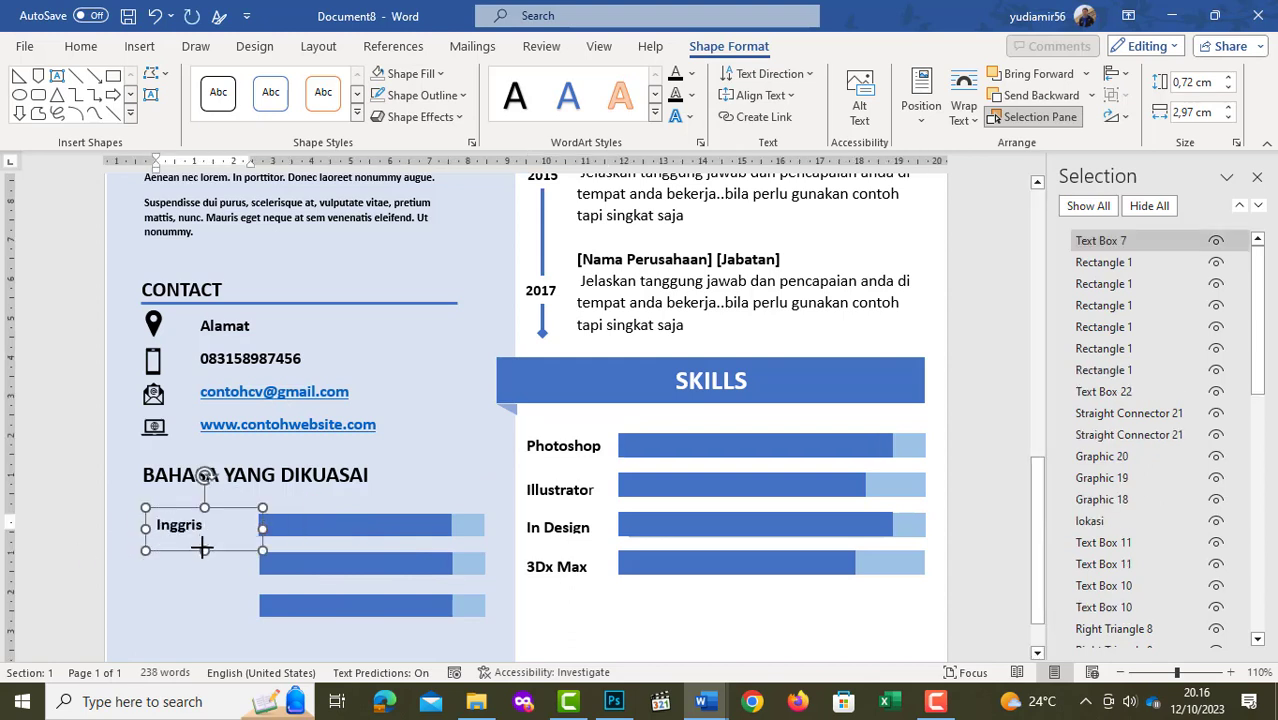
{"action": "key", "text": "ctrl+v"}
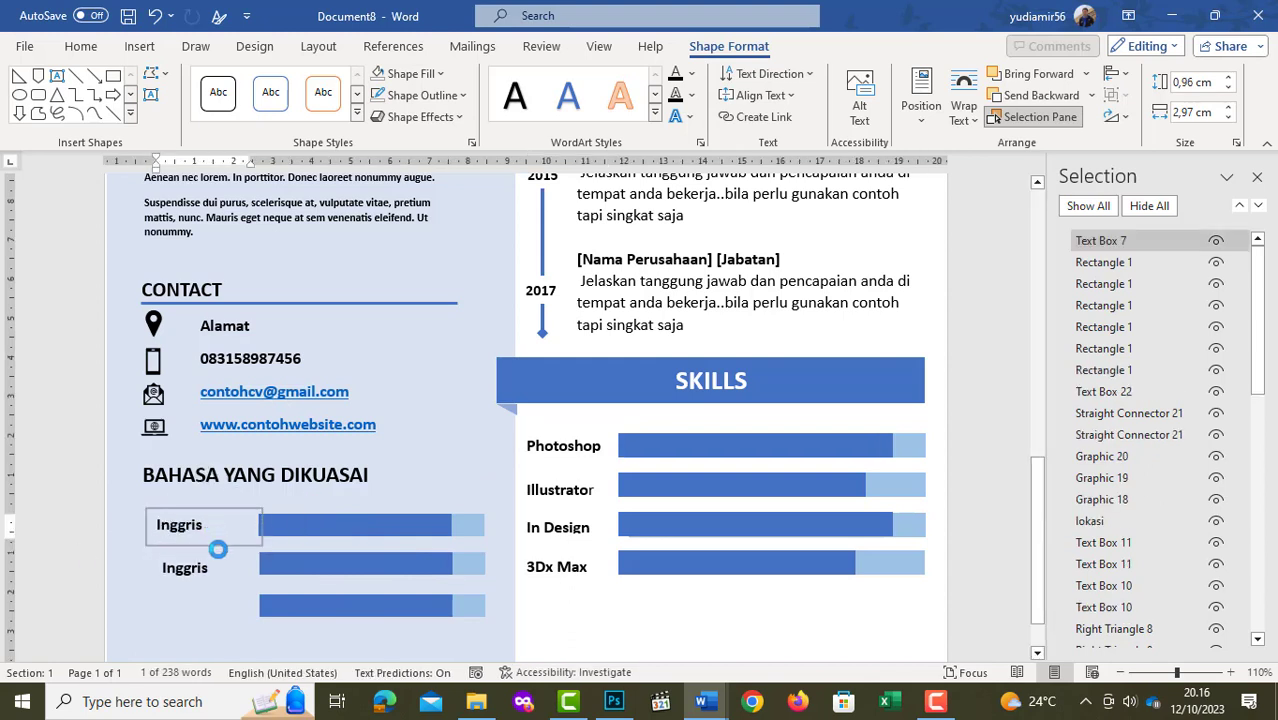
{"action": "double_click", "coordinate": [178, 565]}
{"action": "type", "text": "P"}
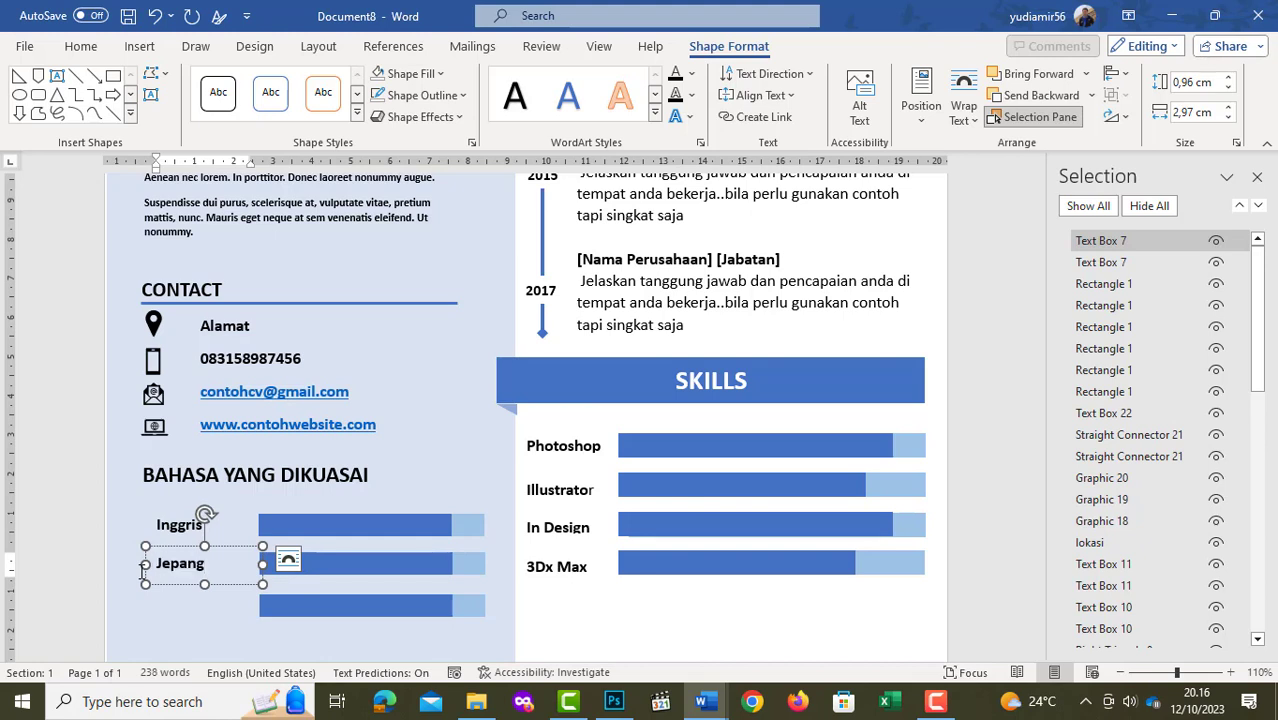
{"action": "key", "text": "ctrl+v"}
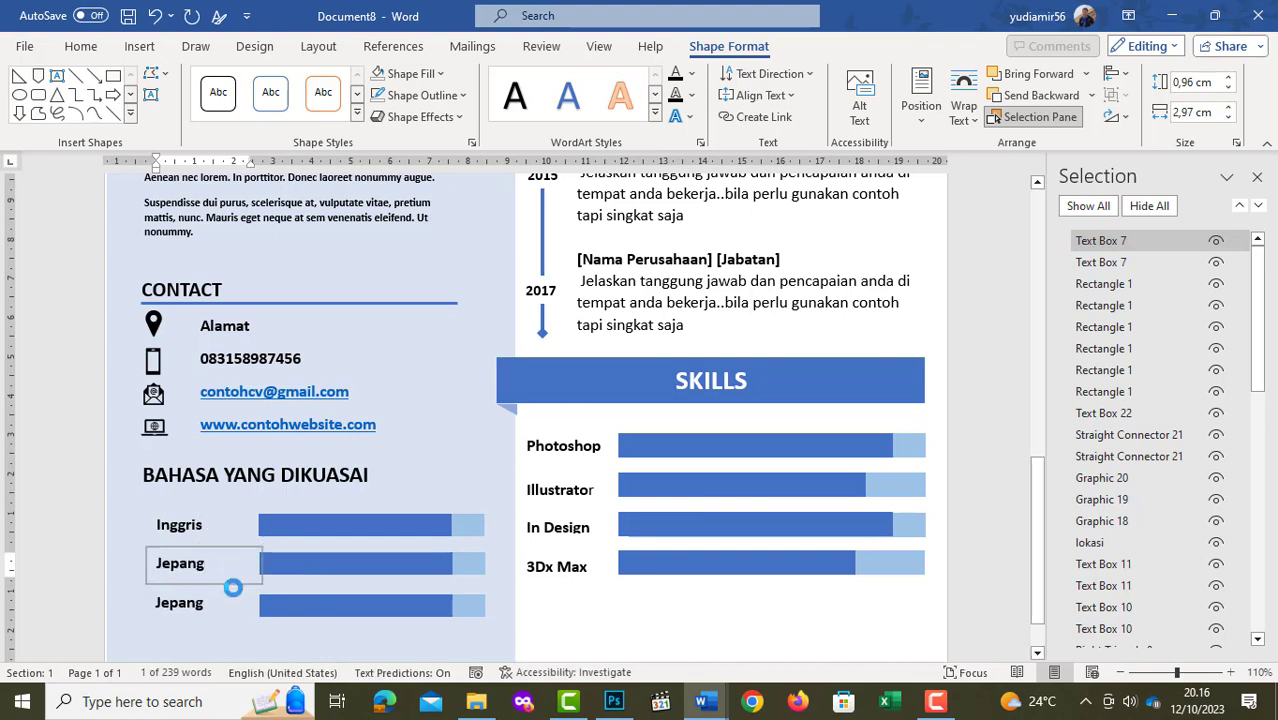
{"action": "double_click", "coordinate": [178, 602]}
{"action": "type", "text": "Jerman"}
Shorten the dark fills of the Jerman and Jepang bars to lower levels.
{"action": "left_click", "coordinate": [455, 527]}
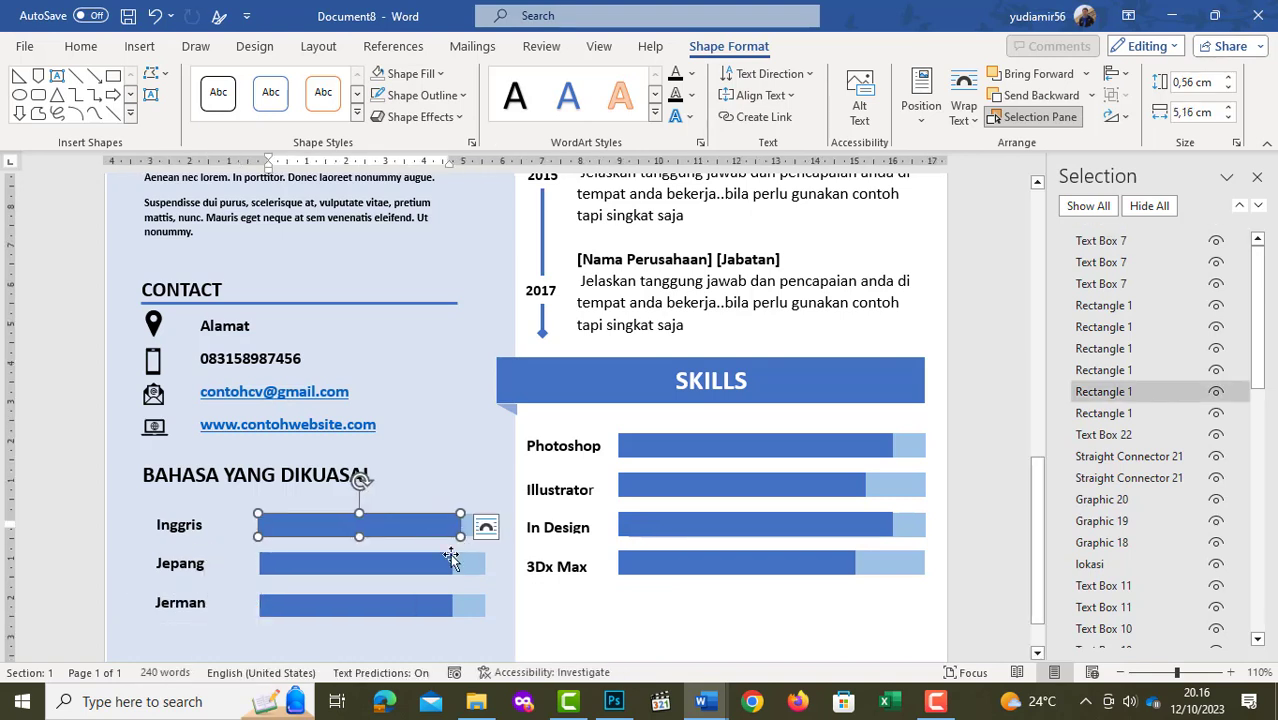
{"action": "left_click", "coordinate": [451, 560]}
{"action": "left_click_drag", "start_coordinate": [452, 563], "coordinate": [428, 563]}
{"action": "left_click", "coordinate": [445, 603]}
{"action": "left_click_drag", "start_coordinate": [452, 605], "coordinate": [413, 563]}
{"action": "left_click", "coordinate": [440, 563]}
{"action": "left_click", "coordinate": [509, 528]}
{"action": "scroll", "coordinate": [509, 528], "scroll_direction": "down", "scroll_amount": 4}
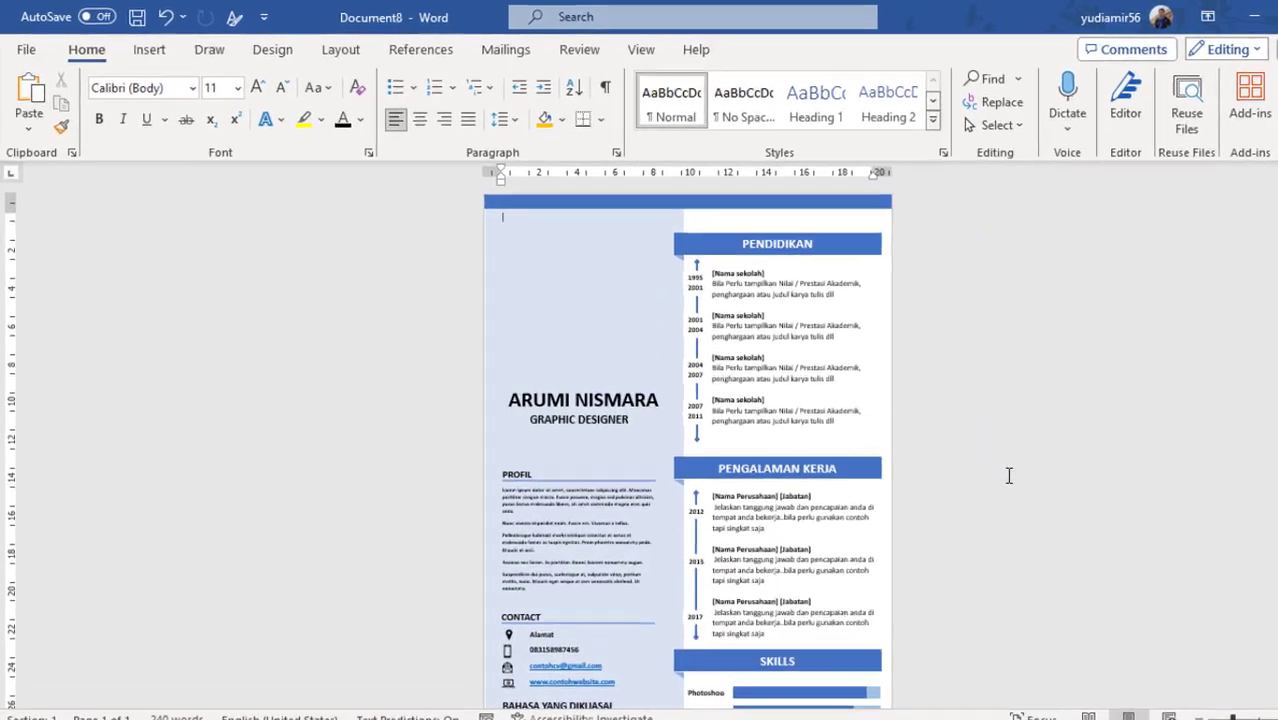
Choose the grey-hijab portrait from Quick access as a picture from this device.
{"action": "left_click", "coordinate": [149, 49]}
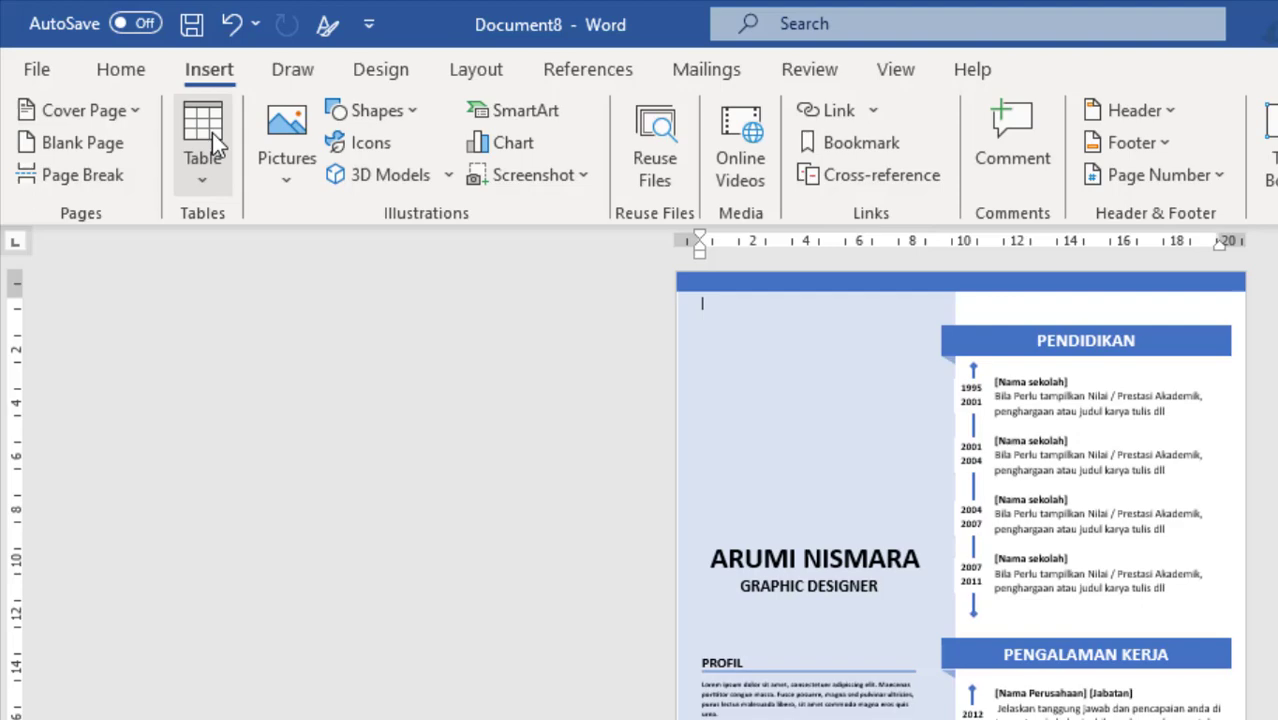
{"action": "left_click", "coordinate": [271, 164]}
{"action": "left_click", "coordinate": [325, 262]}
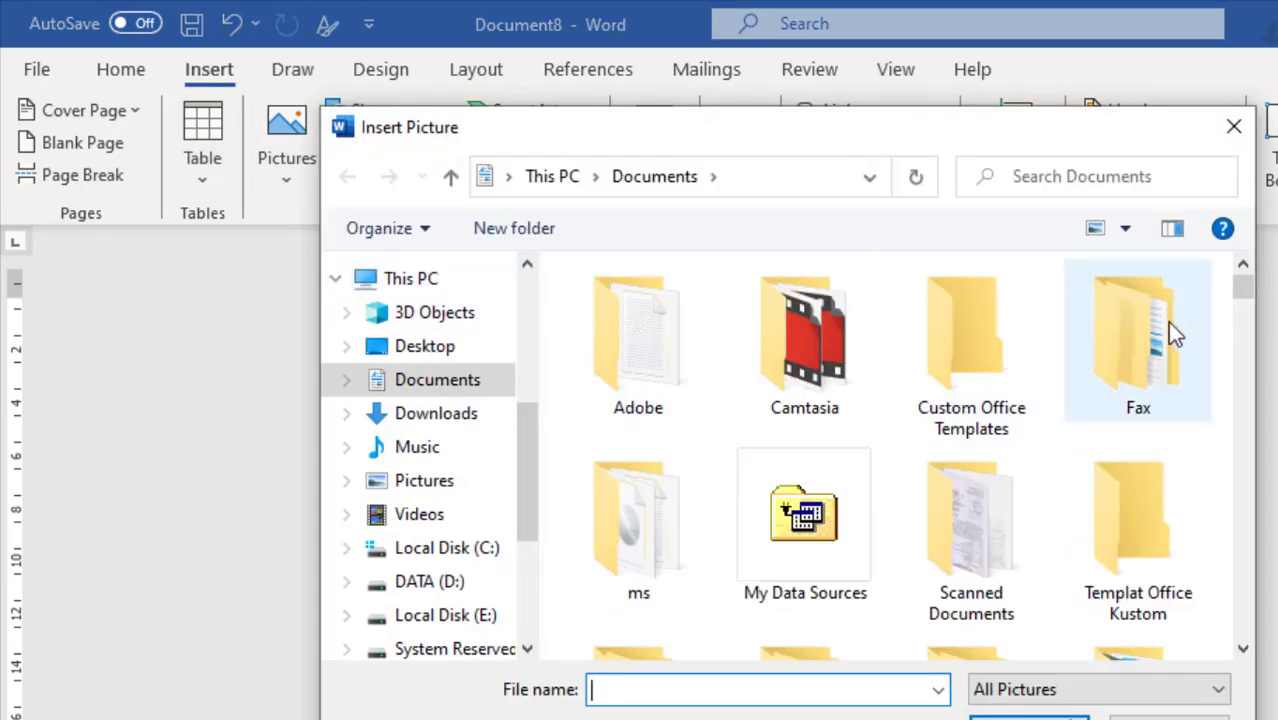
{"action": "left_click_drag", "start_coordinate": [1243, 290], "coordinate": [1243, 318]}
{"action": "scroll", "coordinate": [380, 325], "scroll_direction": "up", "scroll_amount": 2}
{"action": "scroll", "coordinate": [428, 315], "scroll_direction": "up", "scroll_amount": 3}
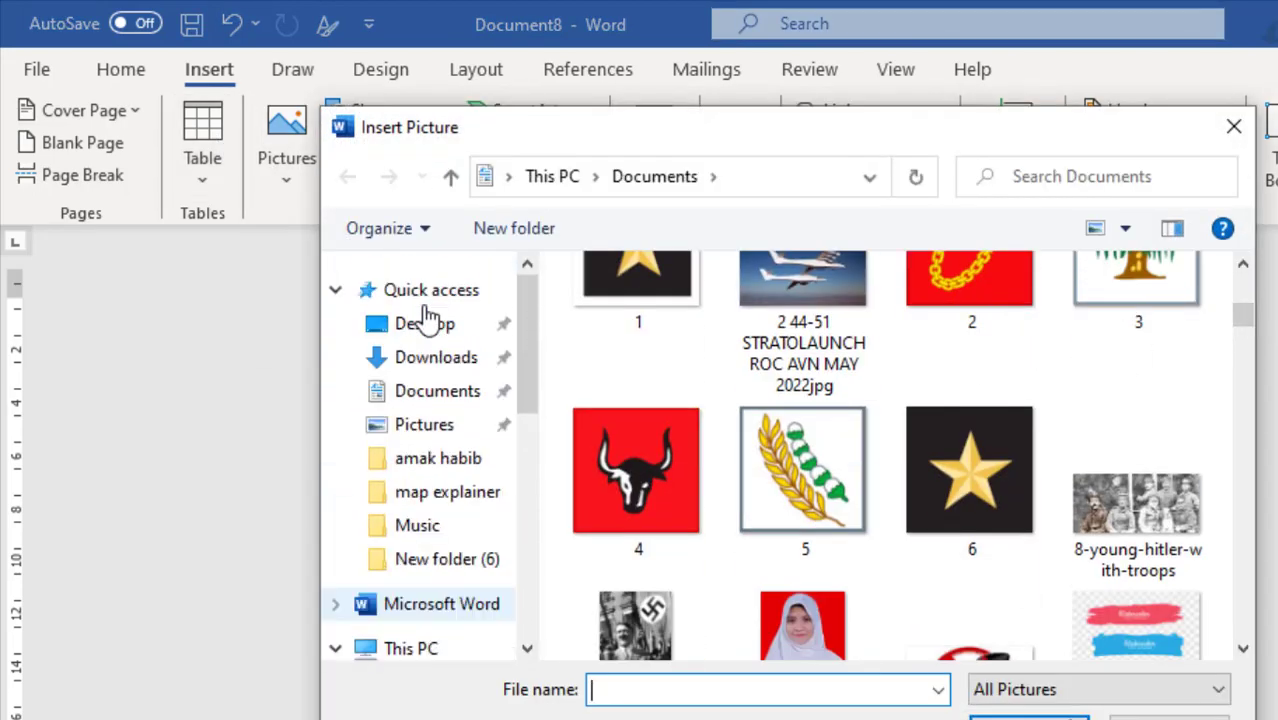
{"action": "left_click", "coordinate": [410, 290]}
{"action": "scroll", "coordinate": [800, 540], "scroll_direction": "down", "scroll_amount": 4}
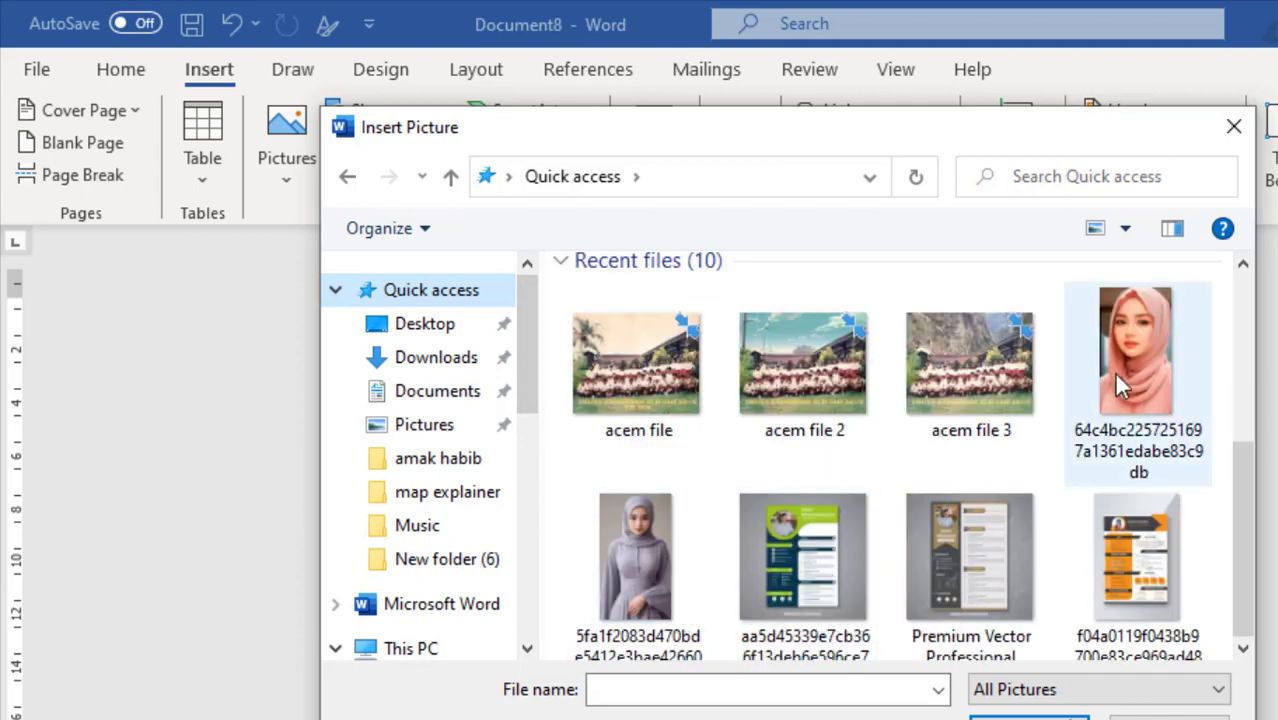
{"action": "left_click", "coordinate": [640, 555]}
{"action": "scroll", "coordinate": [632, 570], "scroll_direction": "down", "scroll_amount": 3}
Insert the portrait and crop in its bottom, left and right edges.
{"action": "left_click", "coordinate": [1029, 715]}
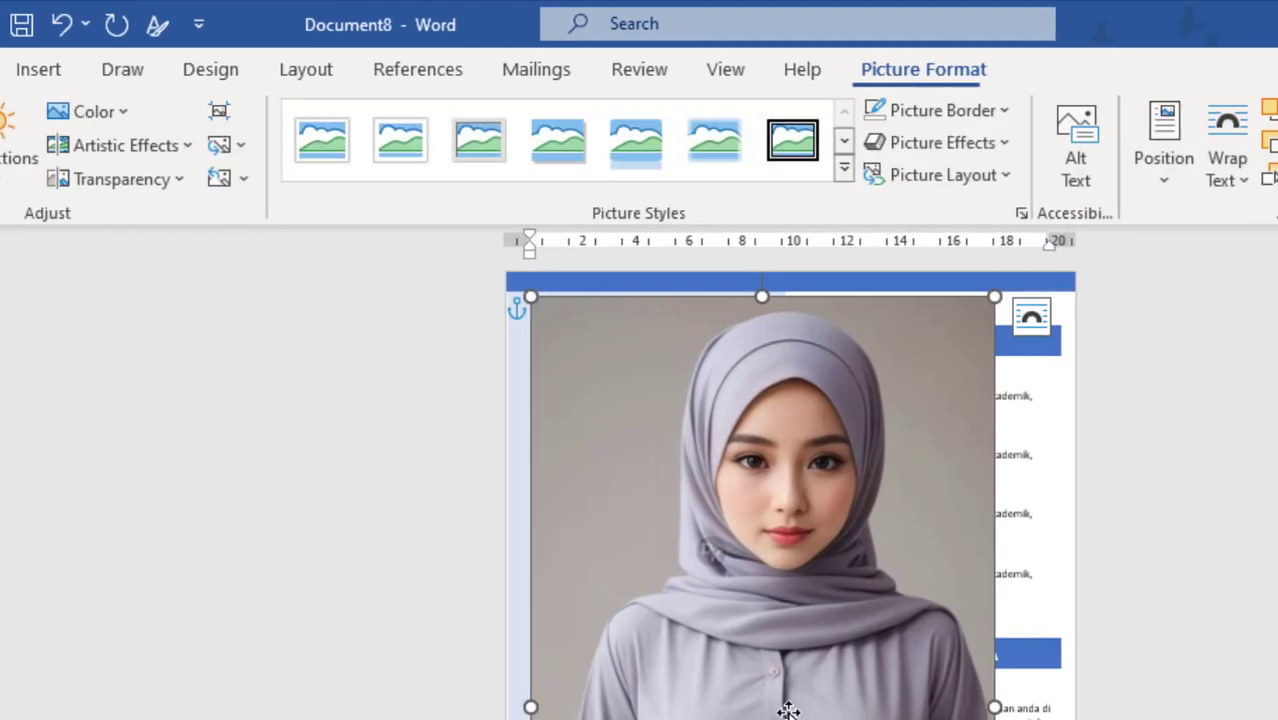
{"action": "left_click", "coordinate": [1071, 125]}
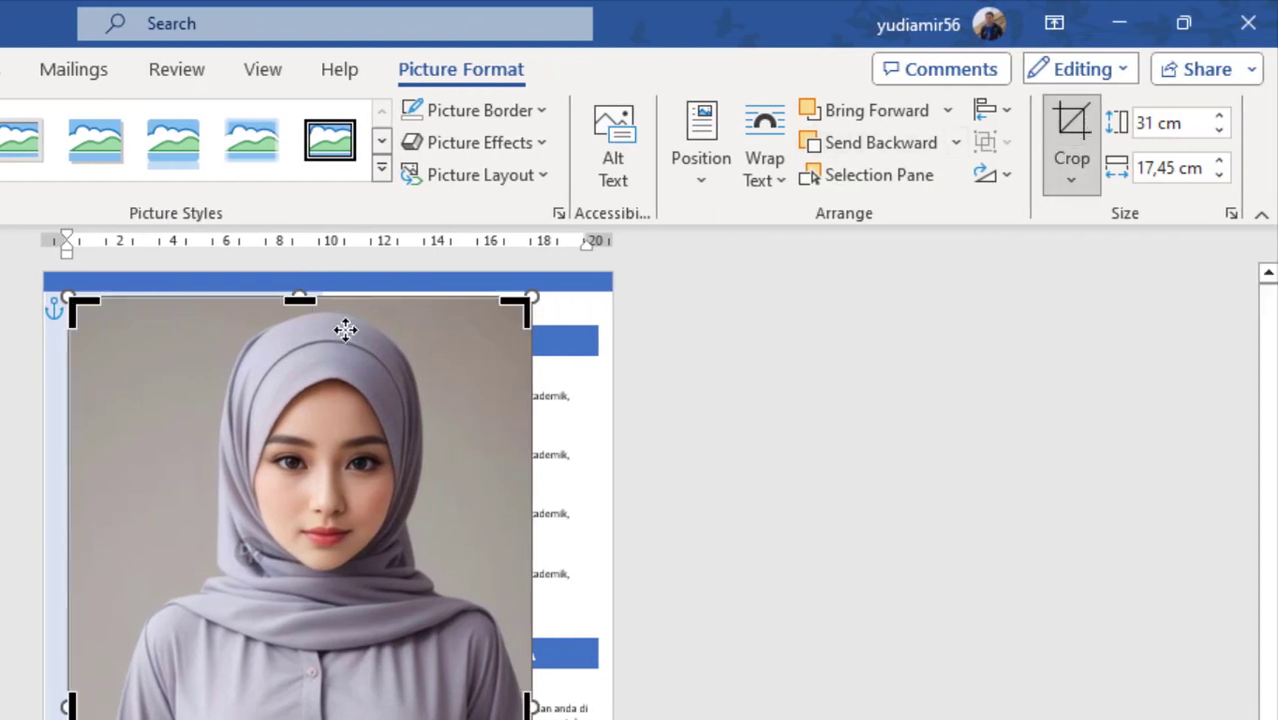
{"action": "scroll", "coordinate": [342, 328], "scroll_direction": "down", "scroll_amount": 3}
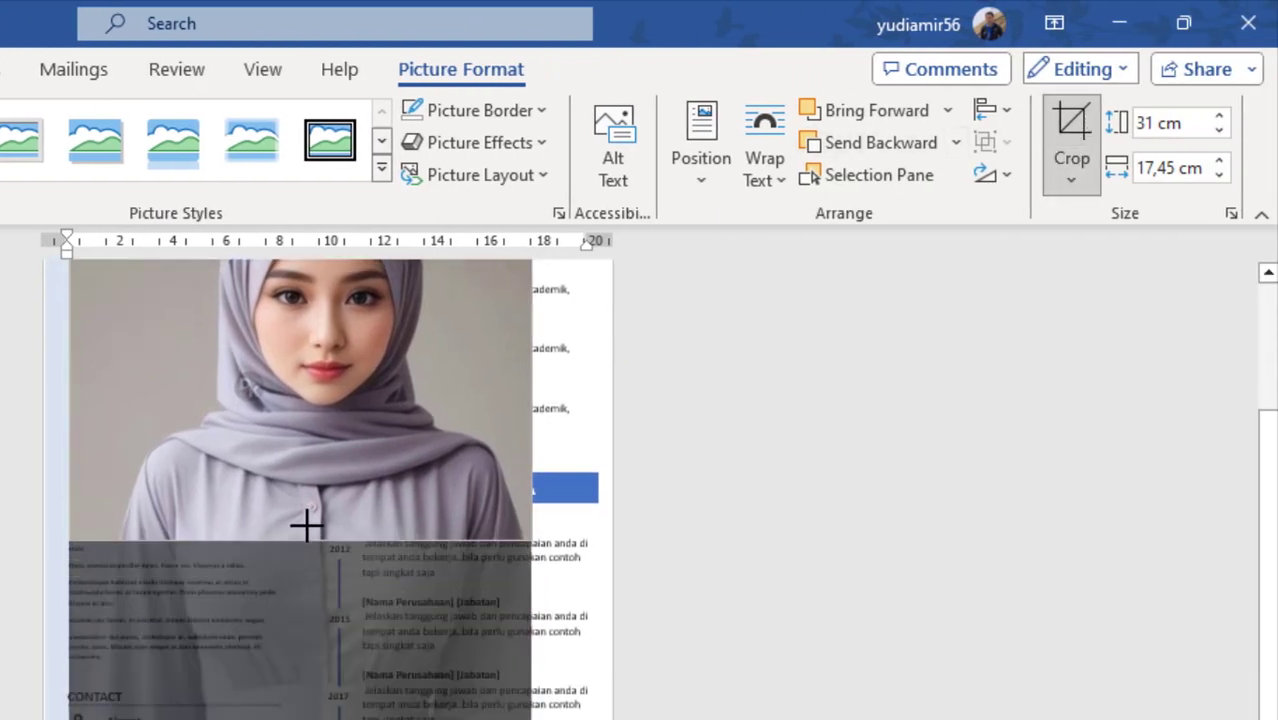
{"action": "left_click_drag", "start_coordinate": [300, 716], "coordinate": [331, 502]}
{"action": "scroll", "coordinate": [370, 548], "scroll_direction": "up", "scroll_amount": 3}
{"action": "left_click_drag", "start_coordinate": [302, 650], "coordinate": [304, 685]}
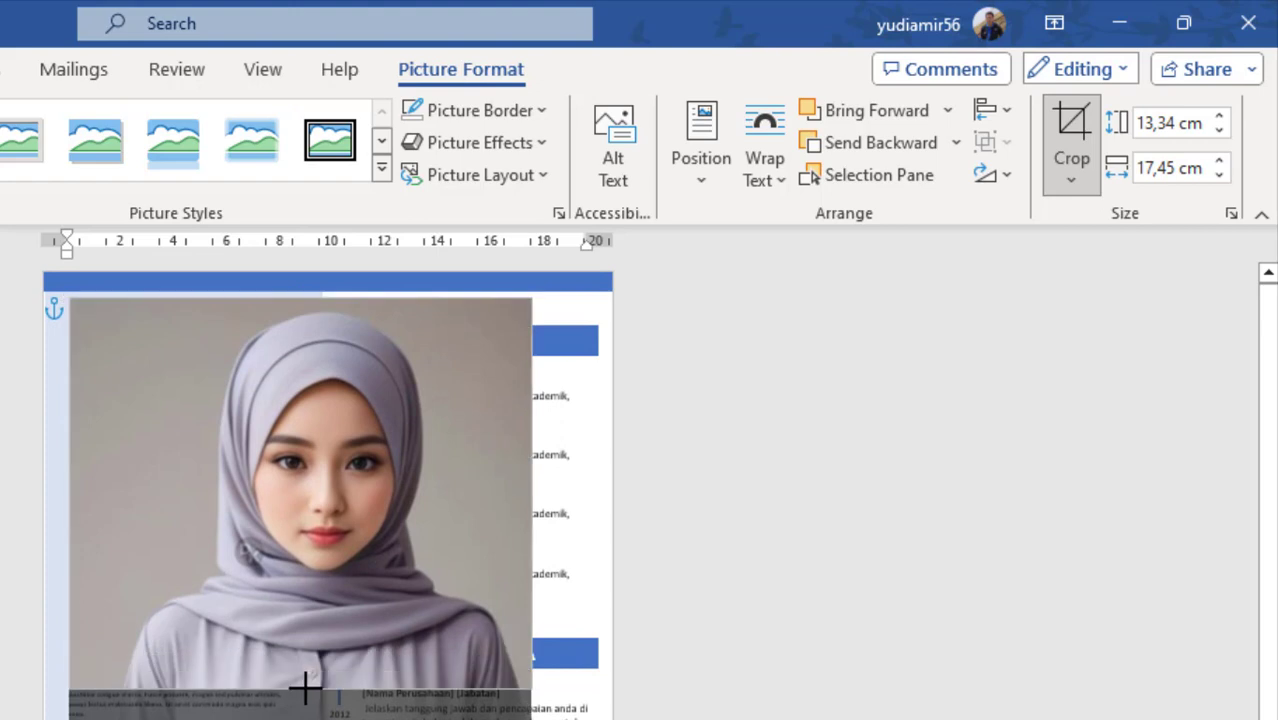
{"action": "left_click_drag", "start_coordinate": [69, 493], "coordinate": [148, 493]}
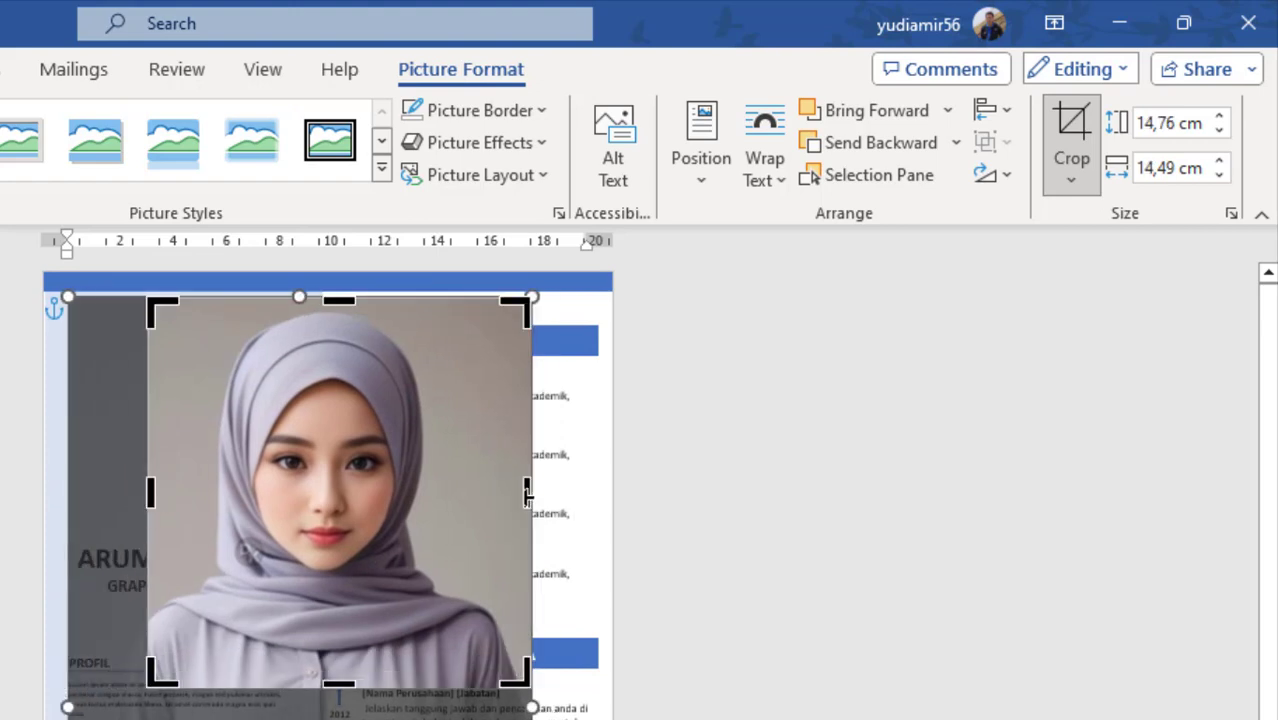
{"action": "left_click_drag", "start_coordinate": [528, 493], "coordinate": [470, 495]}
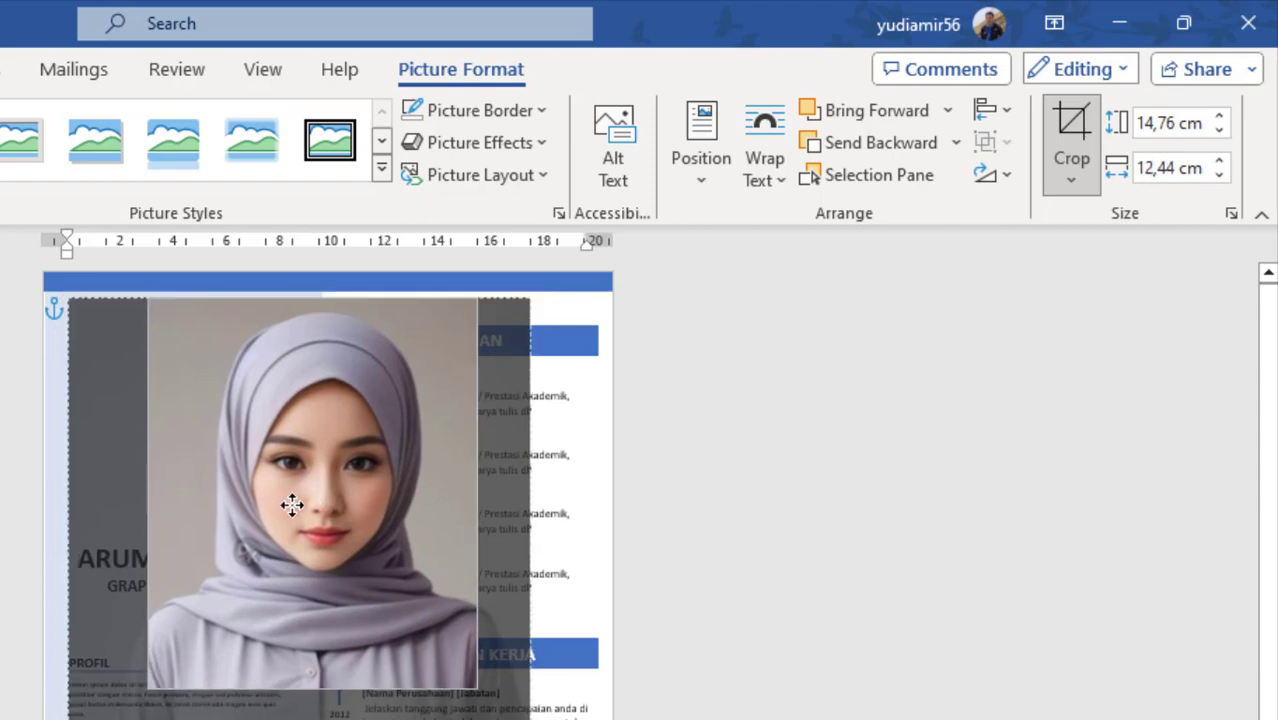
{"action": "left_click", "coordinate": [579, 494]}
Move the photo left and shrink it to about 7,36 × 6,2 cm.
{"action": "left_click", "coordinate": [237, 432]}
{"action": "left_click_drag", "start_coordinate": [237, 432], "coordinate": [167, 428]}
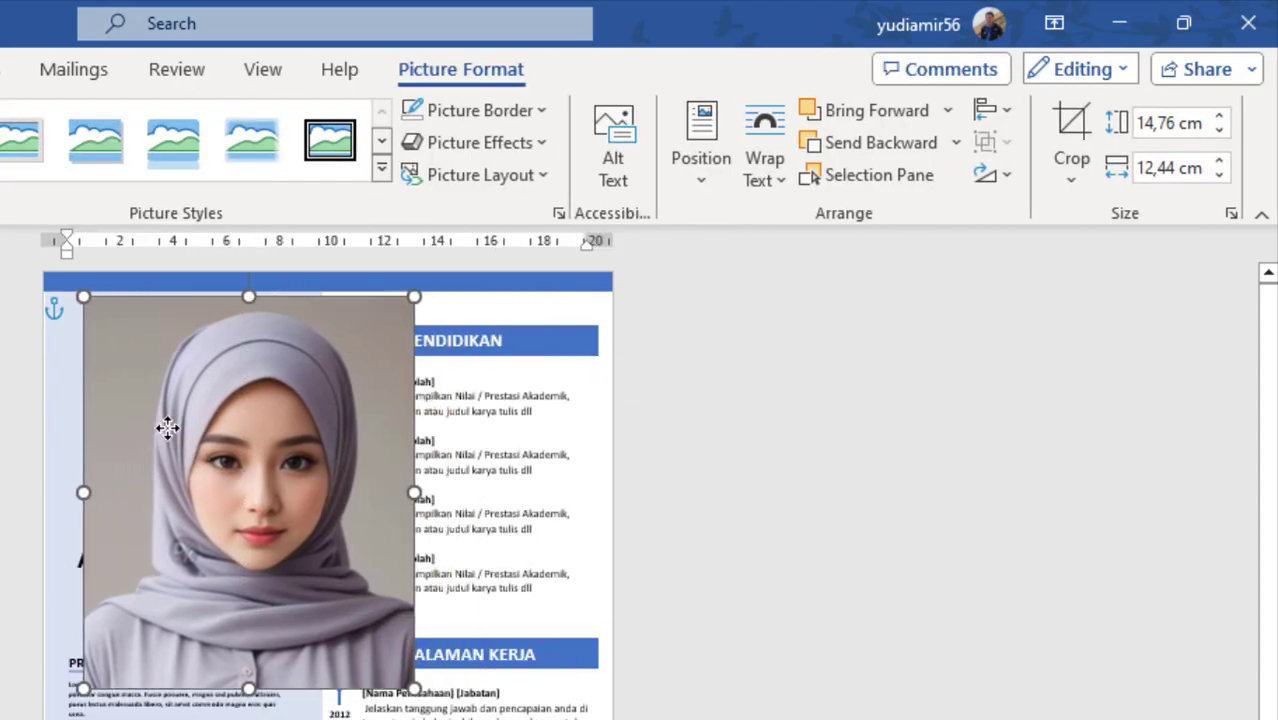
{"action": "left_click_drag", "start_coordinate": [414, 688], "coordinate": [250, 498]}
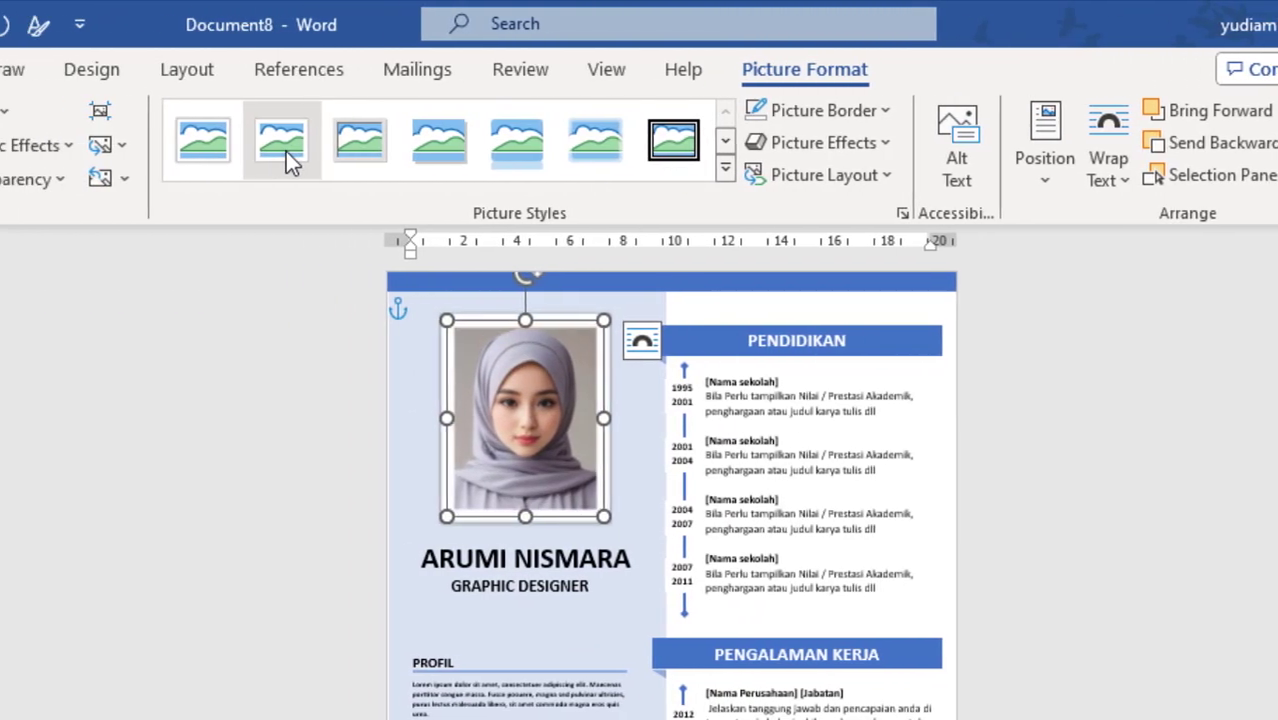
Give the photo a white frame style and crop it to an oval shape.
{"action": "left_click", "coordinate": [300, 155]}
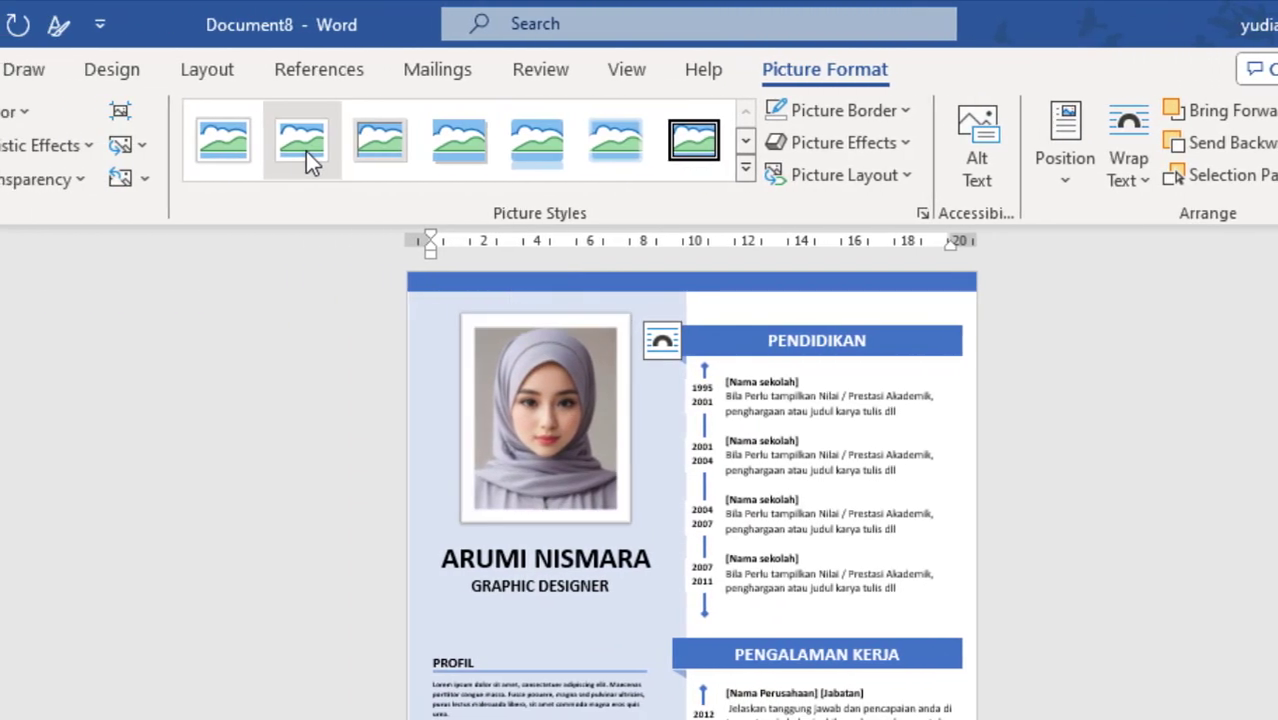
{"action": "left_click", "coordinate": [247, 152]}
{"action": "left_click", "coordinate": [1170, 182]}
{"action": "mouse_move", "coordinate": [1149, 258]}
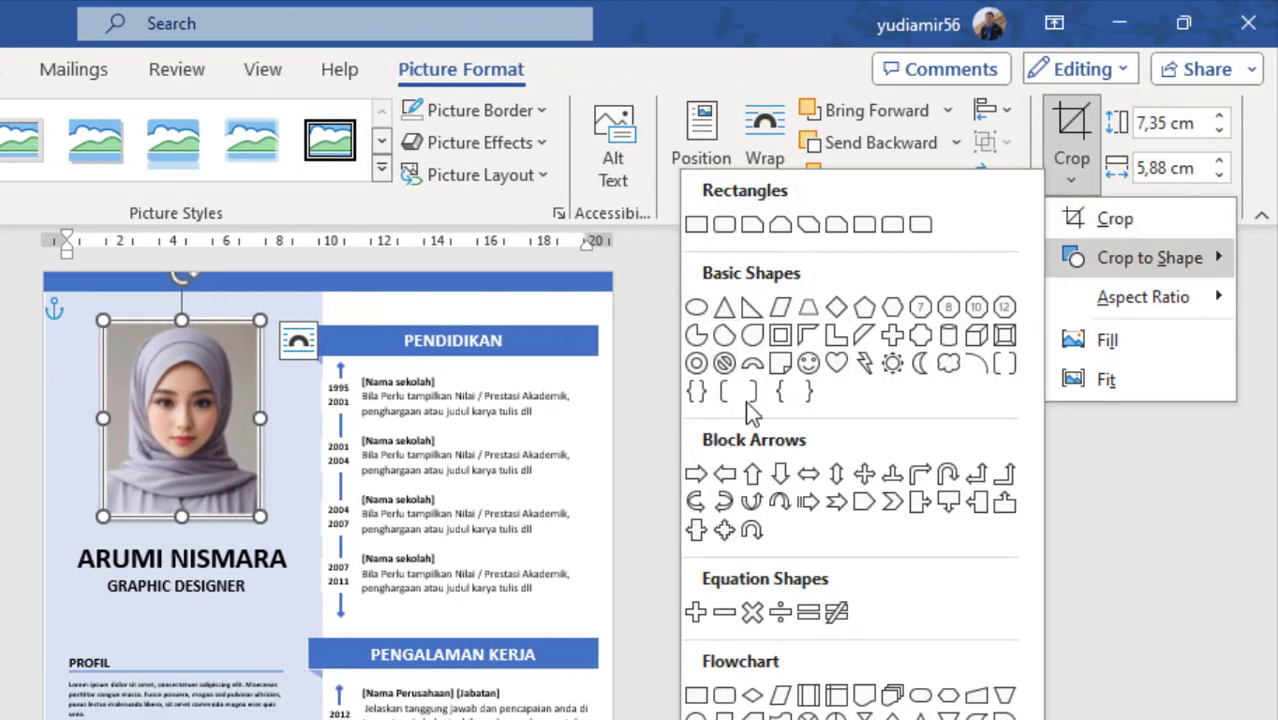
{"action": "left_click", "coordinate": [756, 340]}
{"action": "left_click_drag", "start_coordinate": [209, 411], "coordinate": [203, 409]}
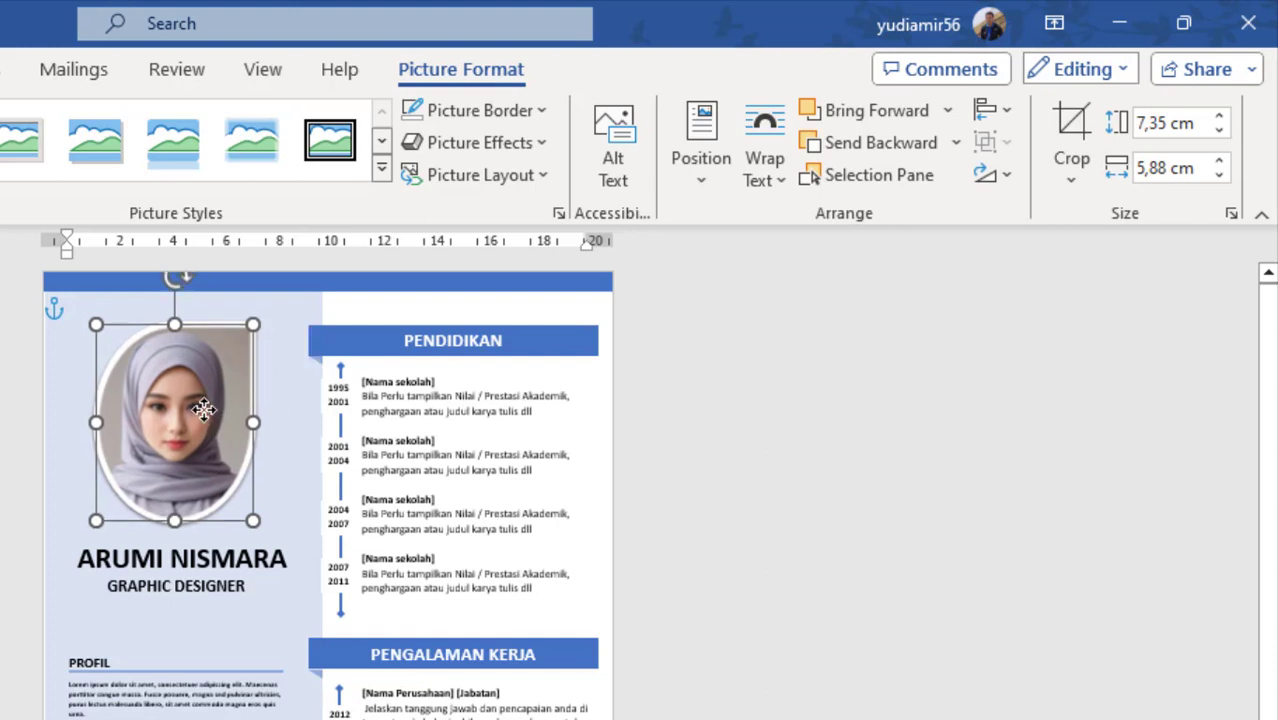
{"action": "left_click", "coordinate": [695, 475]}
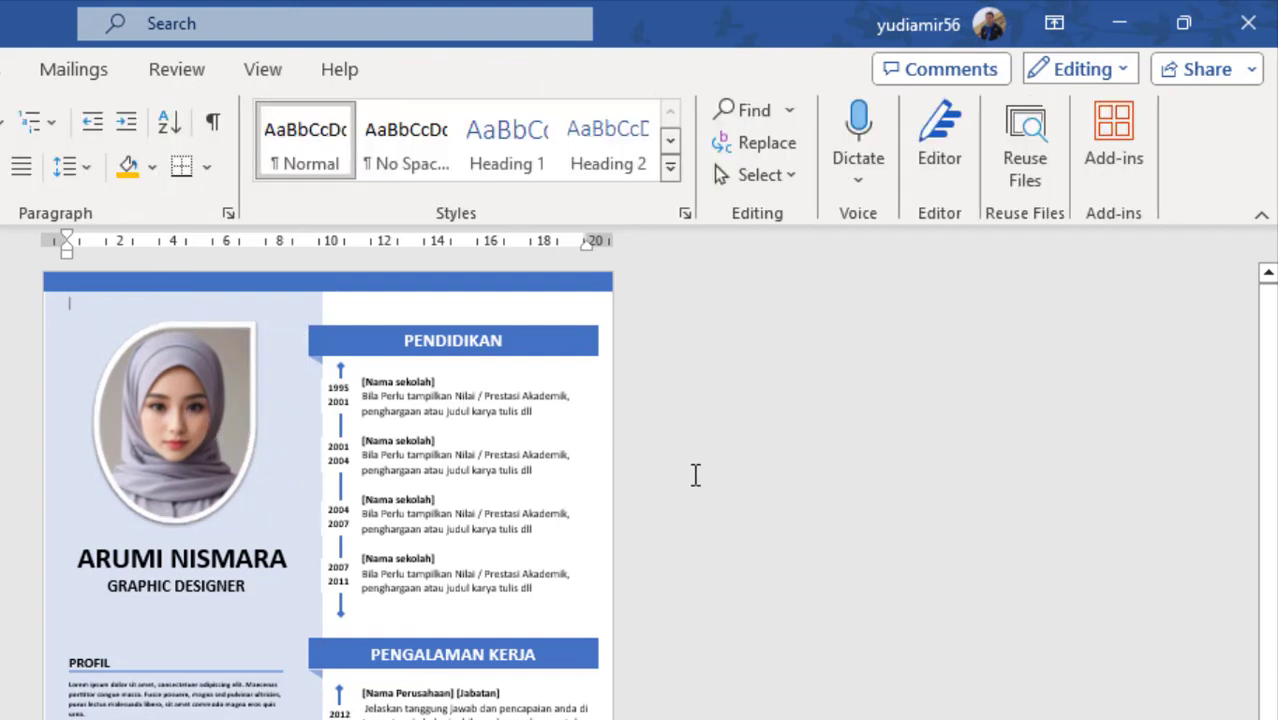
{"action": "scroll", "coordinate": [733, 513], "scroll_direction": "down", "scroll_amount": 5, "text": "ctrl"}
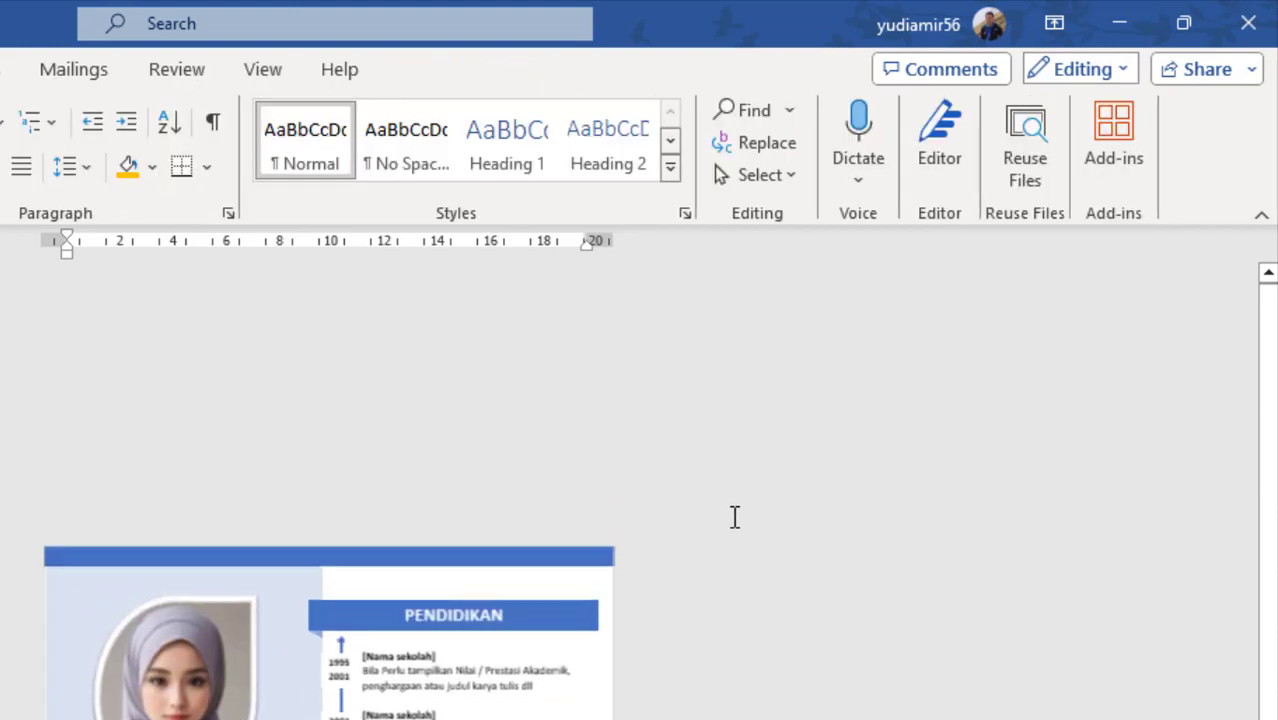
{"action": "scroll", "coordinate": [722, 522], "scroll_direction": "up", "scroll_amount": 4, "text": "ctrl"}
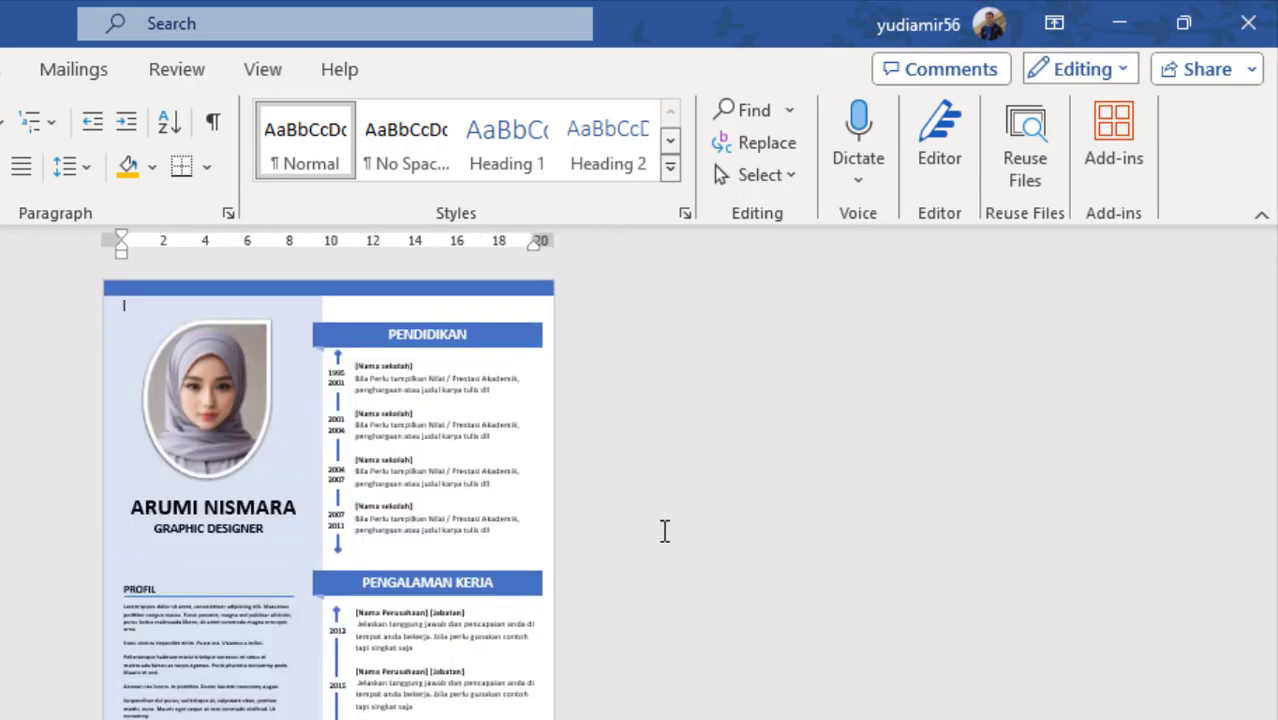
{"action": "scroll", "coordinate": [664, 531], "scroll_direction": "up", "scroll_amount": 2, "text": "ctrl"}
Resize the oval photo from its corners to sit just above the name.
{"action": "left_click", "coordinate": [196, 390]}
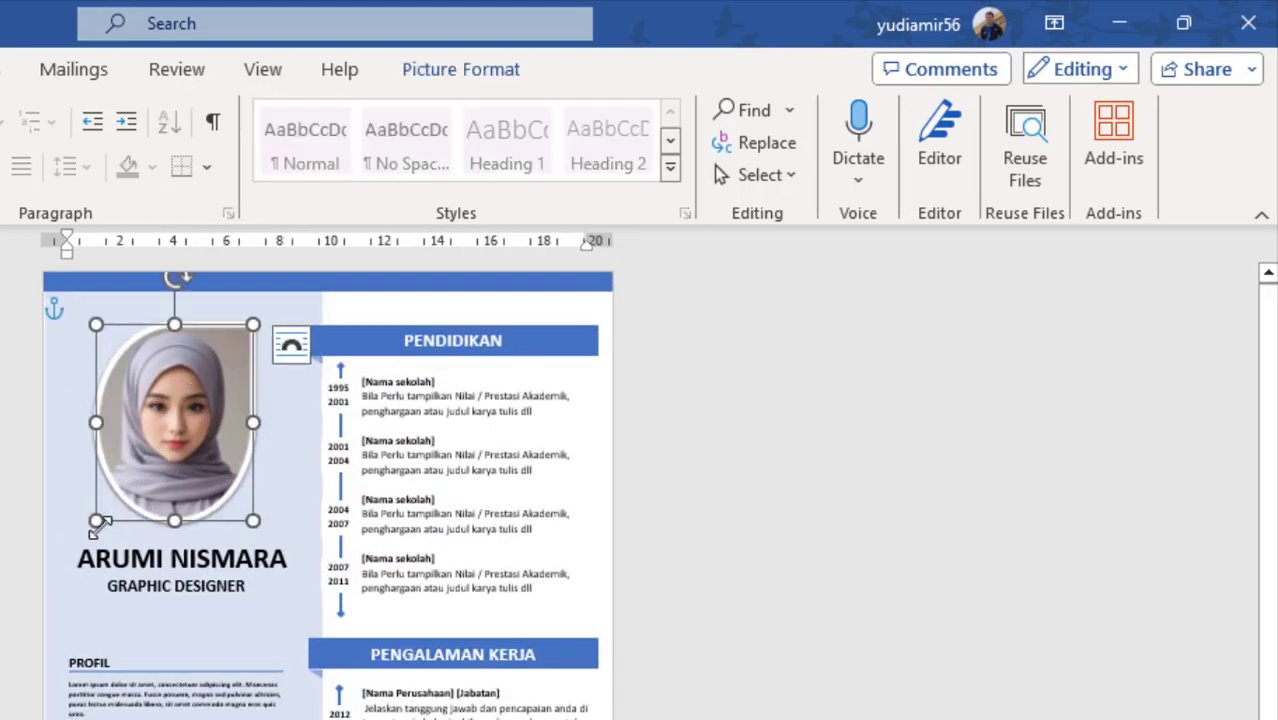
{"action": "left_click_drag", "start_coordinate": [95, 523], "coordinate": [85, 537]}
{"action": "left_click_drag", "start_coordinate": [258, 540], "coordinate": [253, 537]}
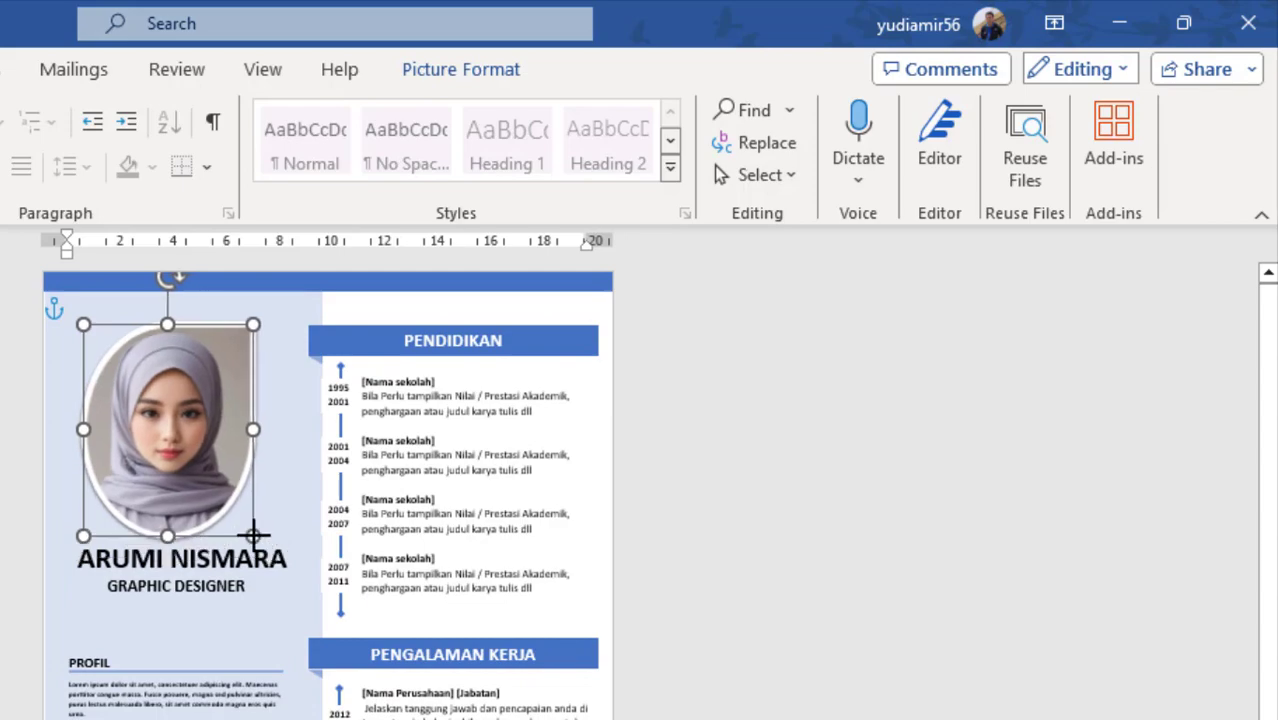
{"action": "left_click", "coordinate": [745, 467]}
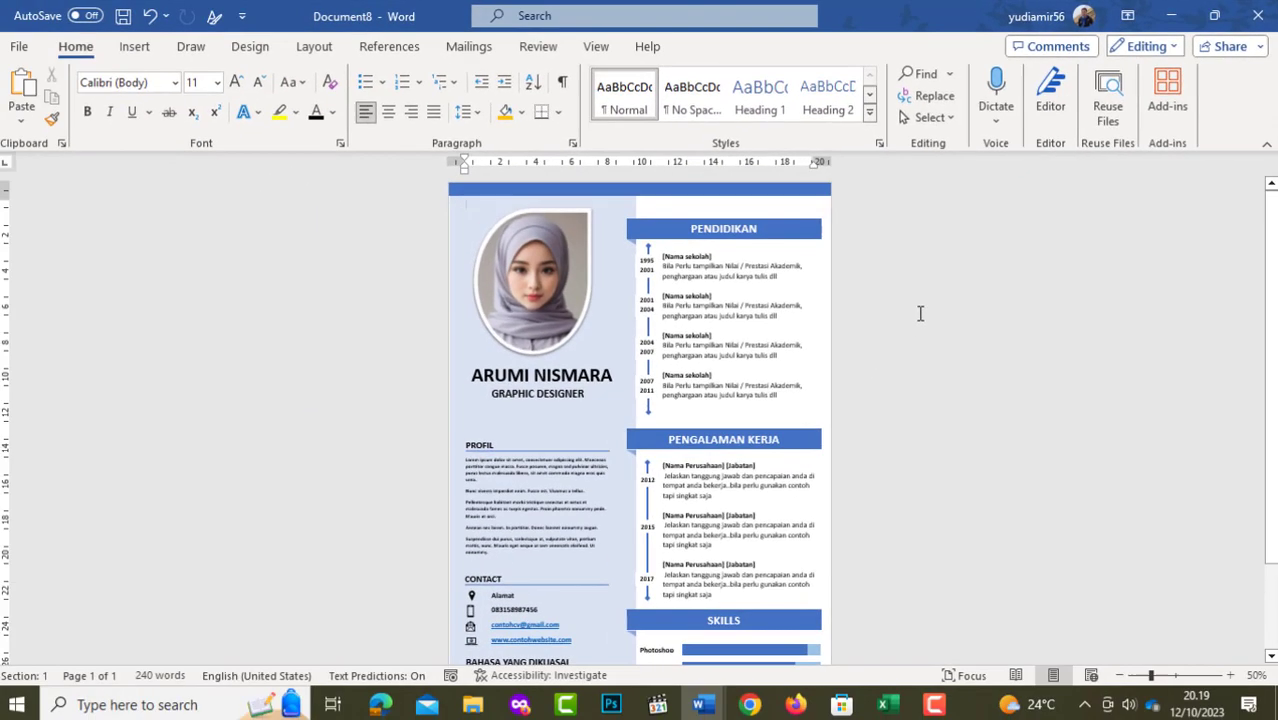
{"action": "scroll", "coordinate": [922, 313], "scroll_direction": "down", "scroll_amount": 3}
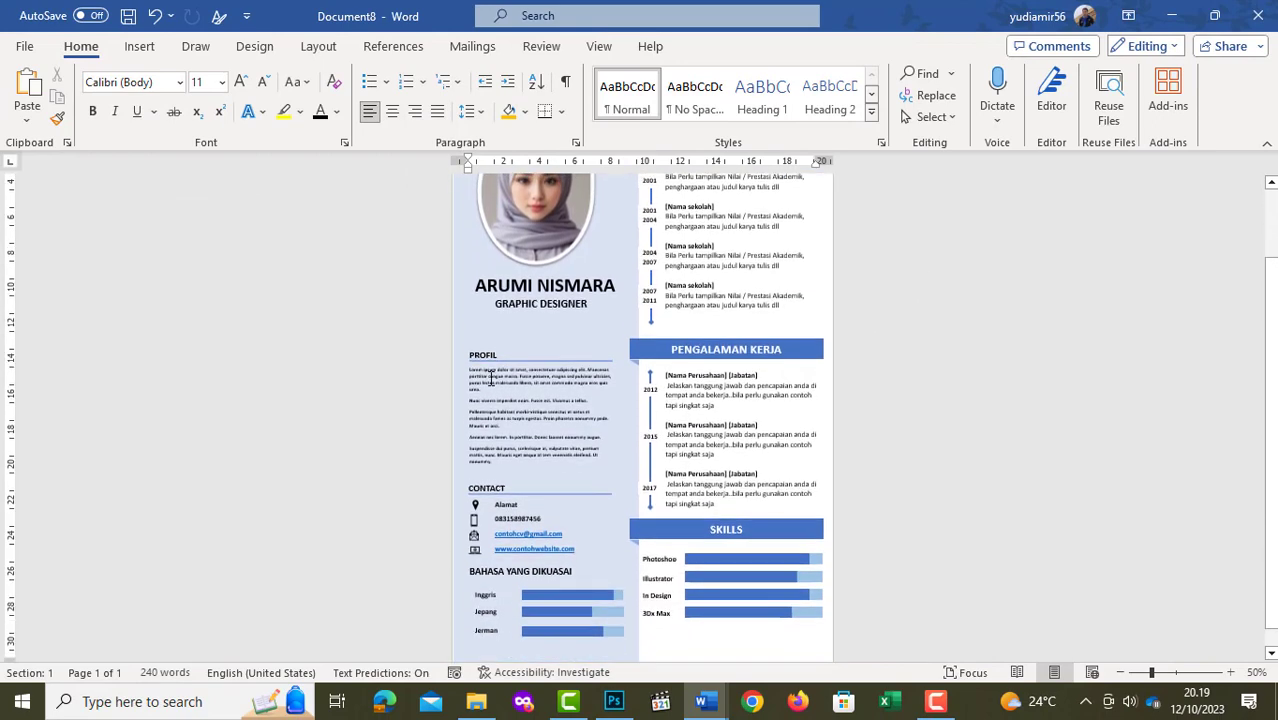
{"action": "left_click_drag", "start_coordinate": [470, 368], "coordinate": [537, 463]}
{"action": "scroll", "coordinate": [537, 463], "scroll_direction": "up", "scroll_amount": 5}
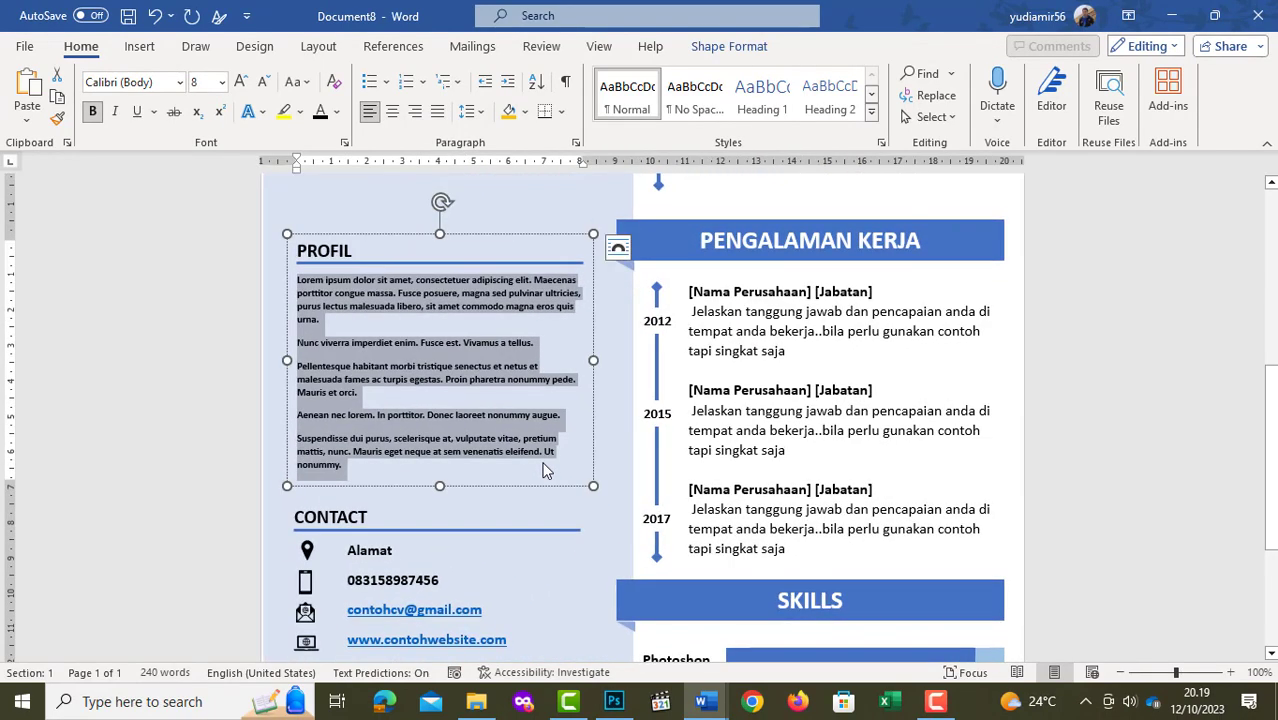
{"action": "left_click", "coordinate": [442, 397]}
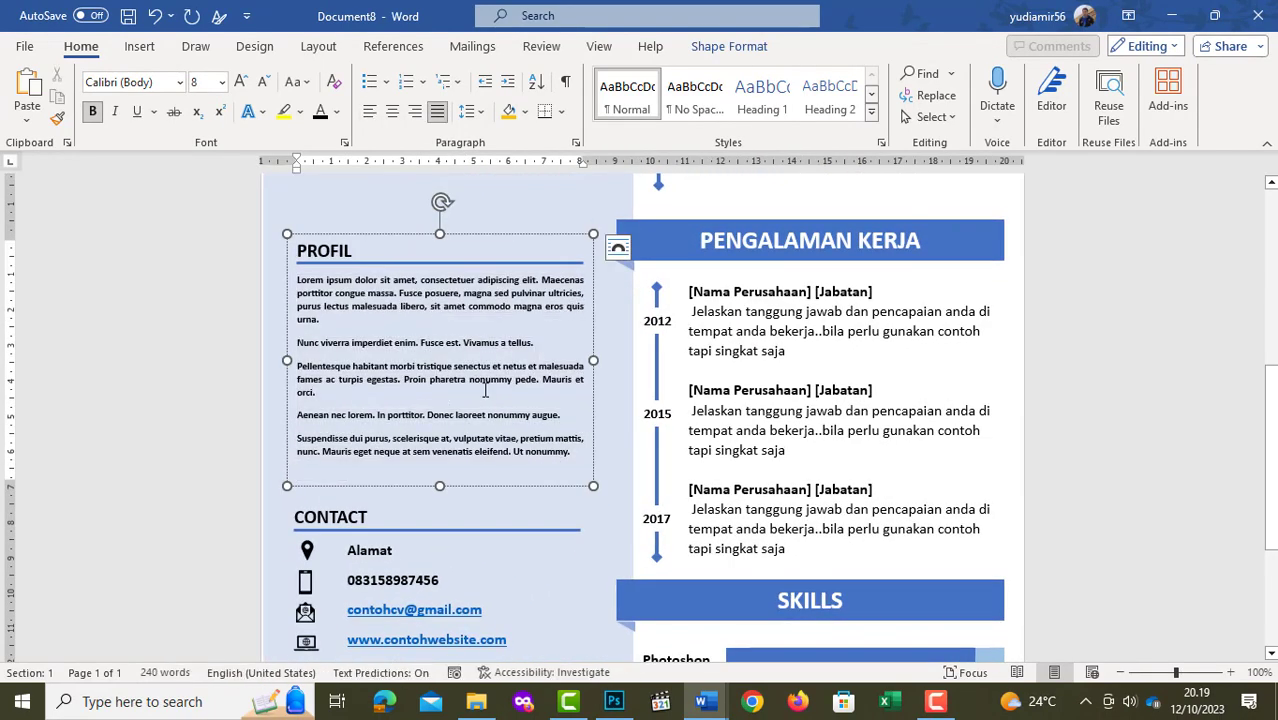
{"action": "scroll", "coordinate": [440, 397], "scroll_direction": "down", "scroll_amount": 4}
{"action": "scroll", "coordinate": [1022, 460], "scroll_direction": "down", "scroll_amount": 1}
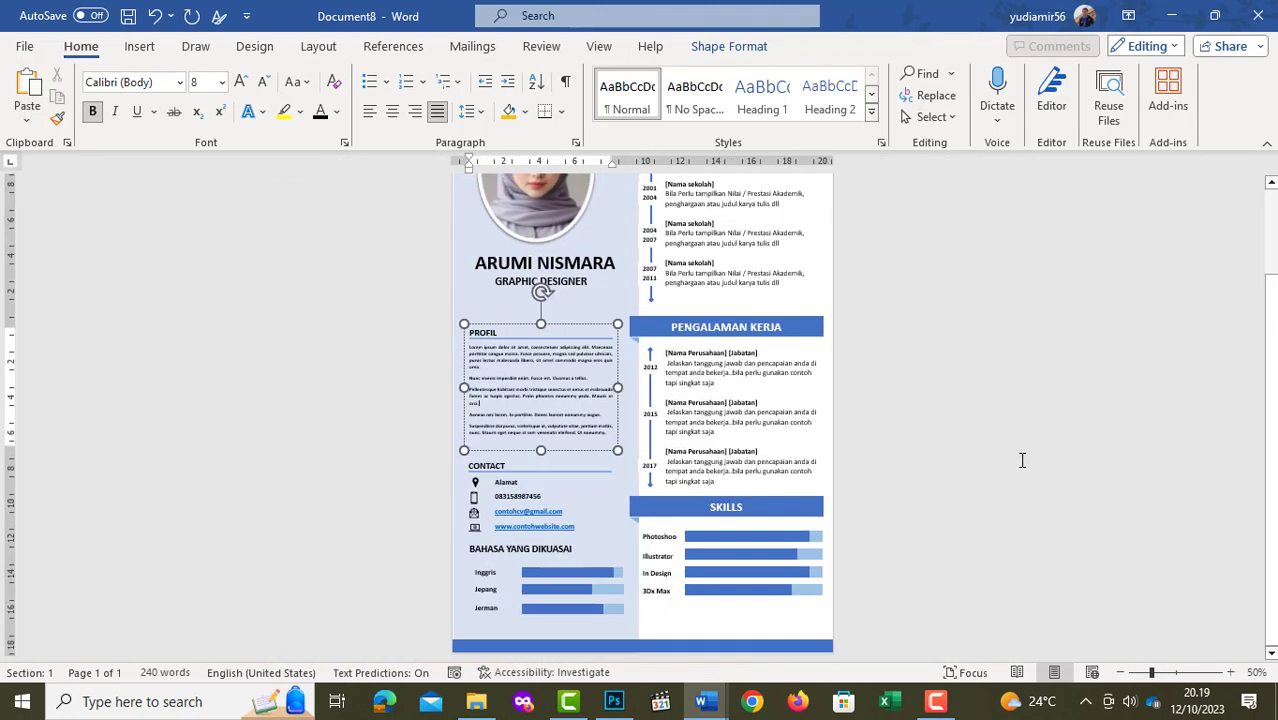
{"action": "scroll", "coordinate": [1022, 460], "scroll_direction": "up", "scroll_amount": 2}
{"action": "double_click", "coordinate": [470, 428]}
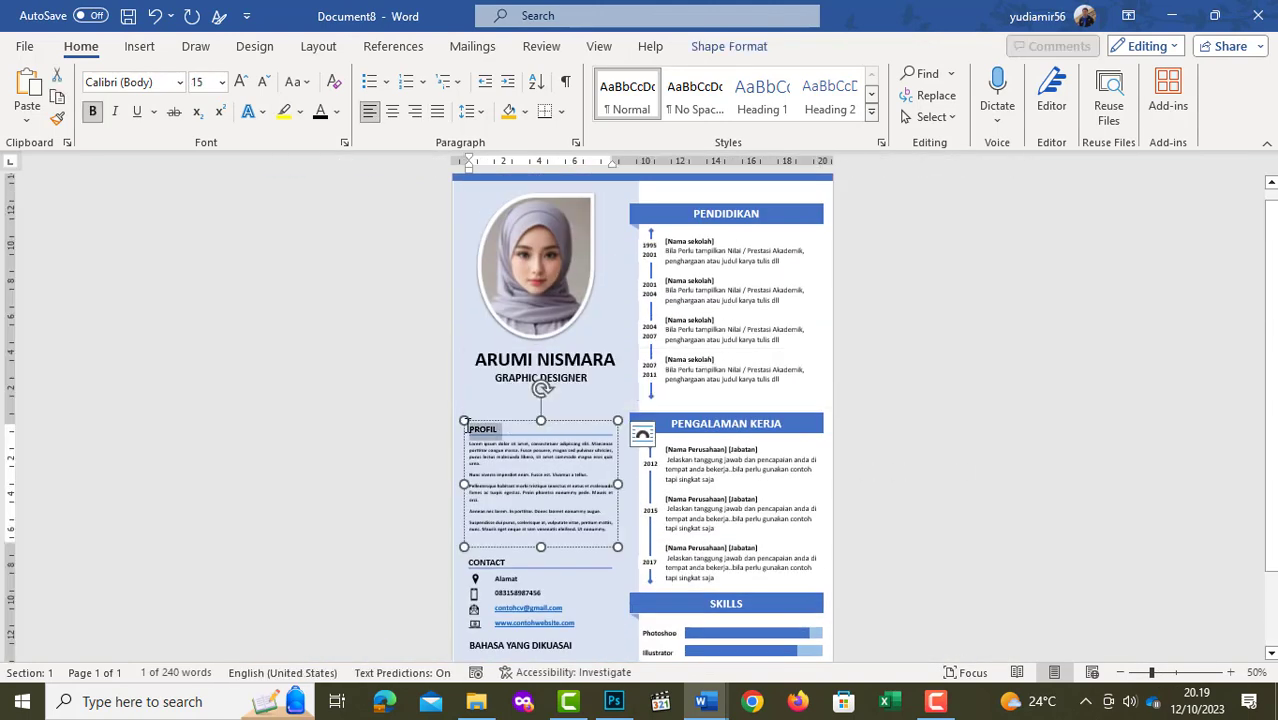
{"action": "double_click", "coordinate": [466, 562]}
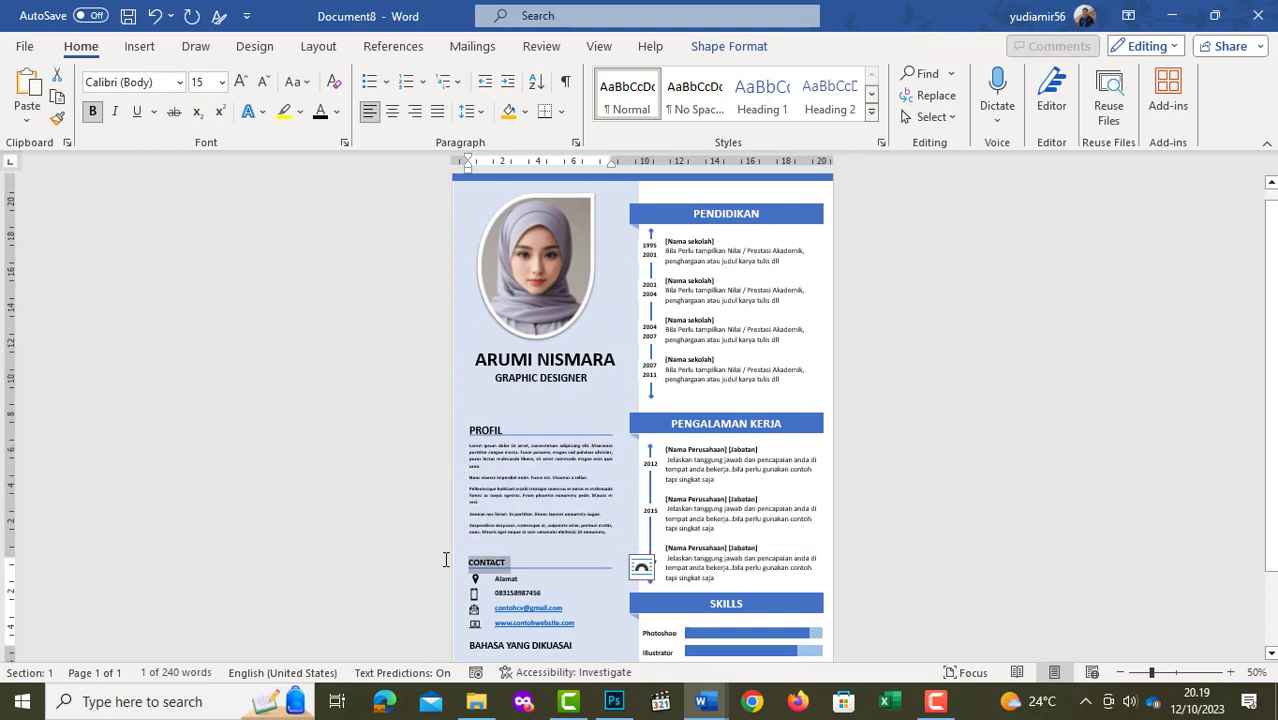
{"action": "scroll", "coordinate": [507, 493], "scroll_direction": "down", "scroll_amount": 1}
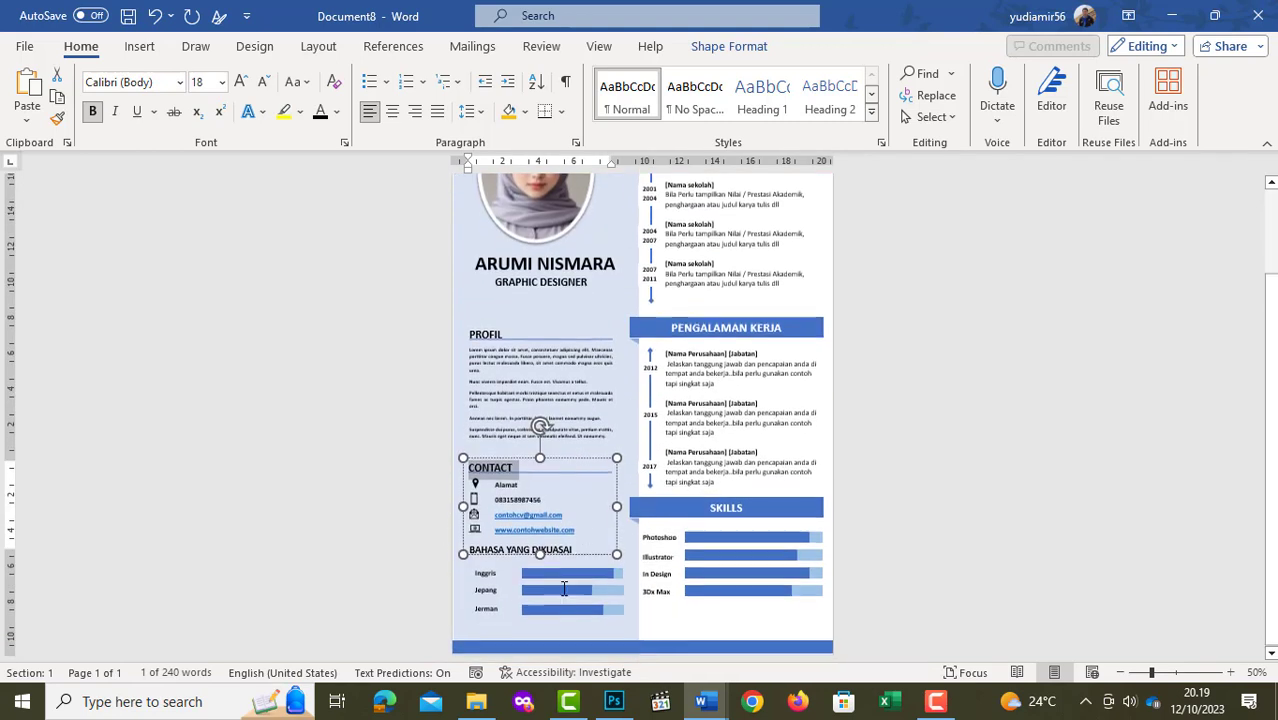
Nudge the CONTACT box up and place the blue divider under BAHASA YANG DIKUASAI.
{"action": "left_click", "coordinate": [583, 457]}
{"action": "key", "text": "Up"}
{"action": "key", "text": "Up"}
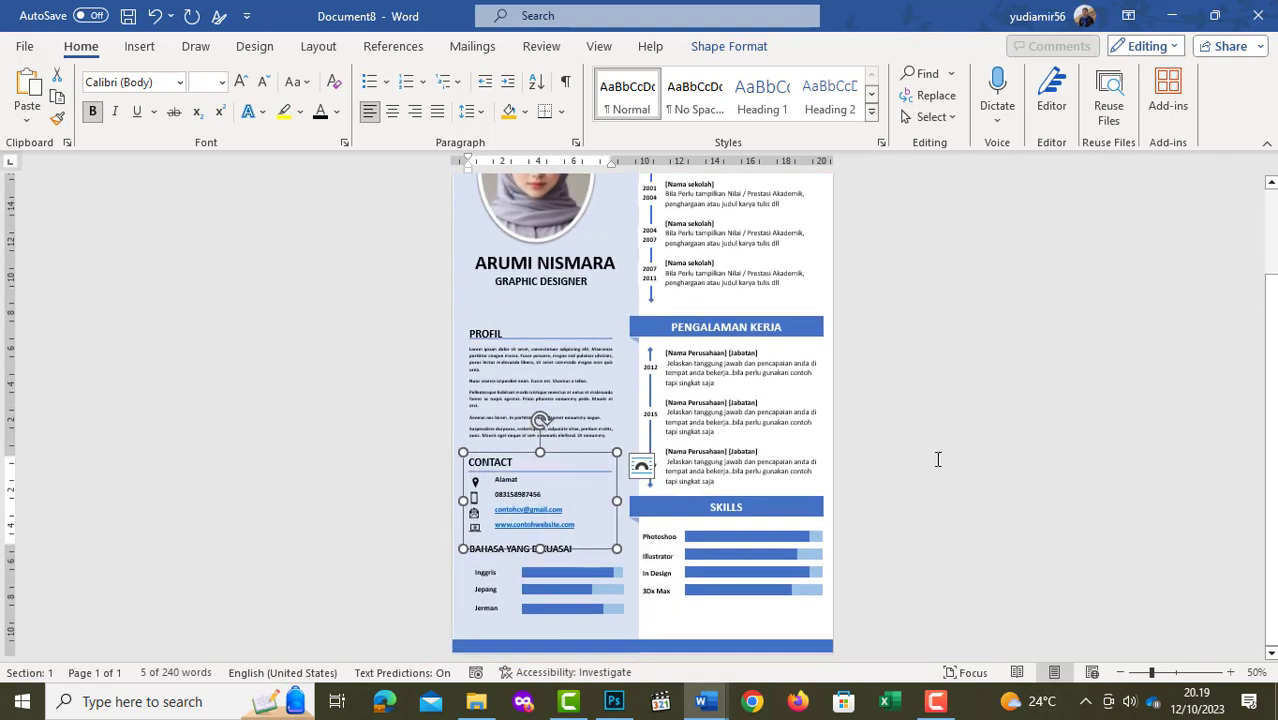
{"action": "scroll", "coordinate": [939, 497], "scroll_direction": "up", "scroll_amount": 4}
{"action": "scroll", "coordinate": [600, 450], "scroll_direction": "up", "scroll_amount": 2}
{"action": "scroll", "coordinate": [560, 460], "scroll_direction": "down", "scroll_amount": 2}
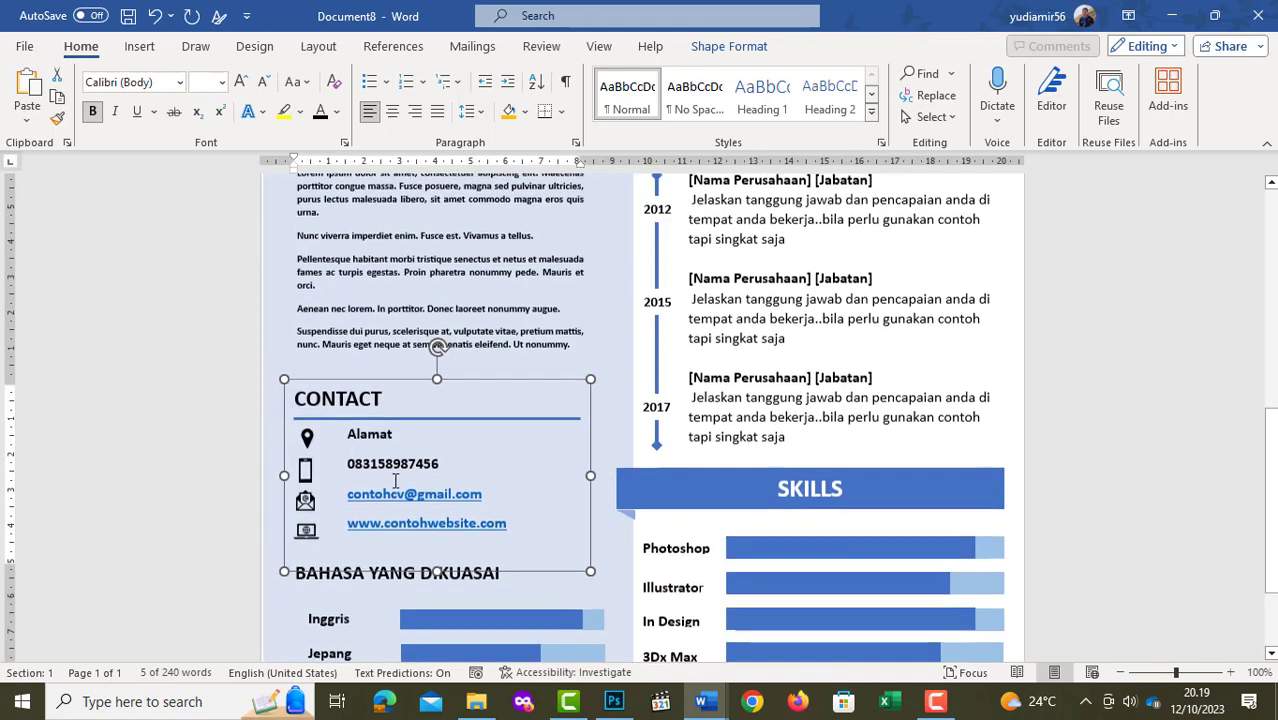
{"action": "left_click_drag", "start_coordinate": [518, 469], "coordinate": [513, 566]}
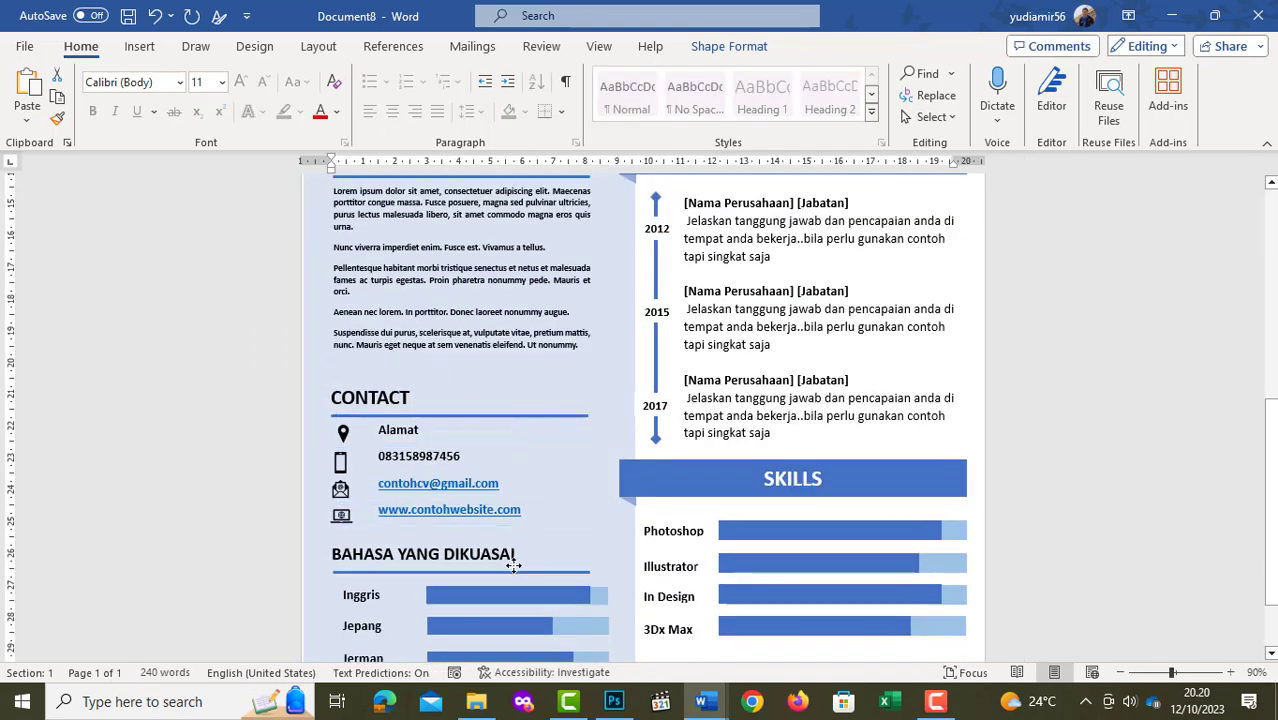
Nudge the BAHASA YANG DIKUASAI box and its blue line down.
{"action": "left_click", "coordinate": [520, 541]}
{"action": "key", "text": "Down"}
{"action": "key", "text": "Down"}
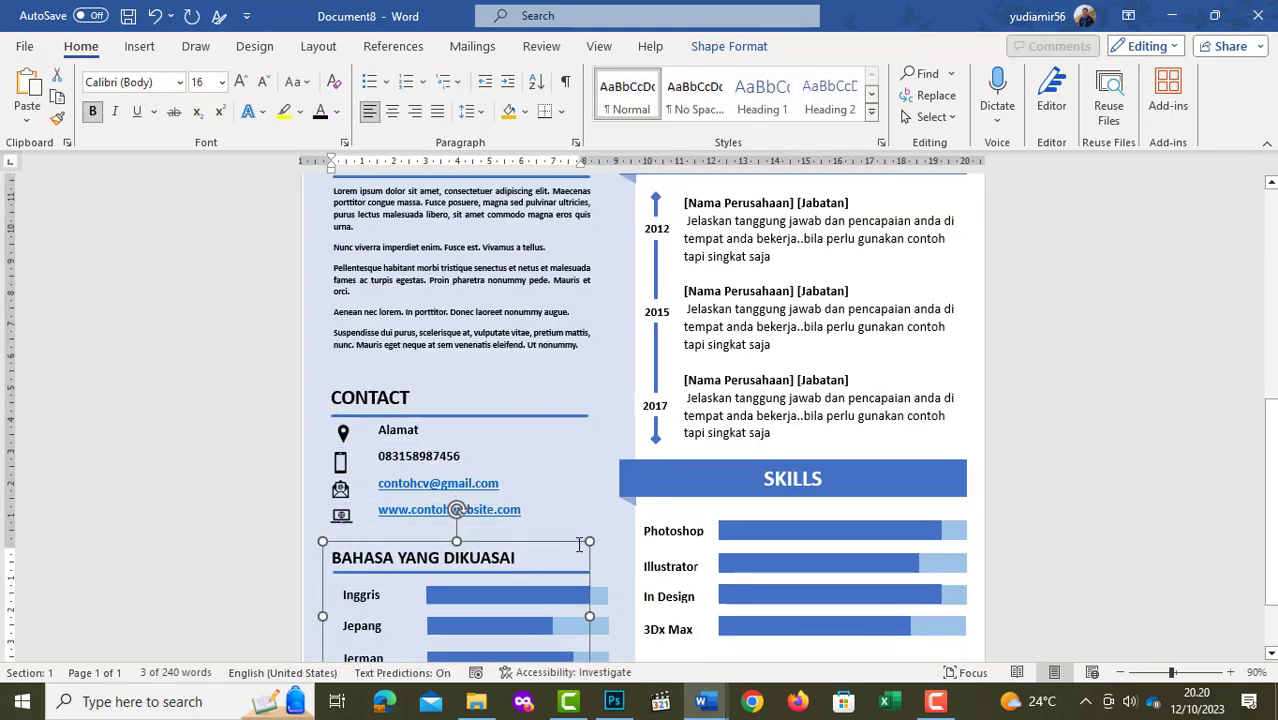
{"action": "key", "text": "Down"}
{"action": "key", "text": "Down"}
{"action": "key", "text": "Down"}
{"action": "scroll", "coordinate": [532, 549], "scroll_direction": "down", "scroll_amount": 2}
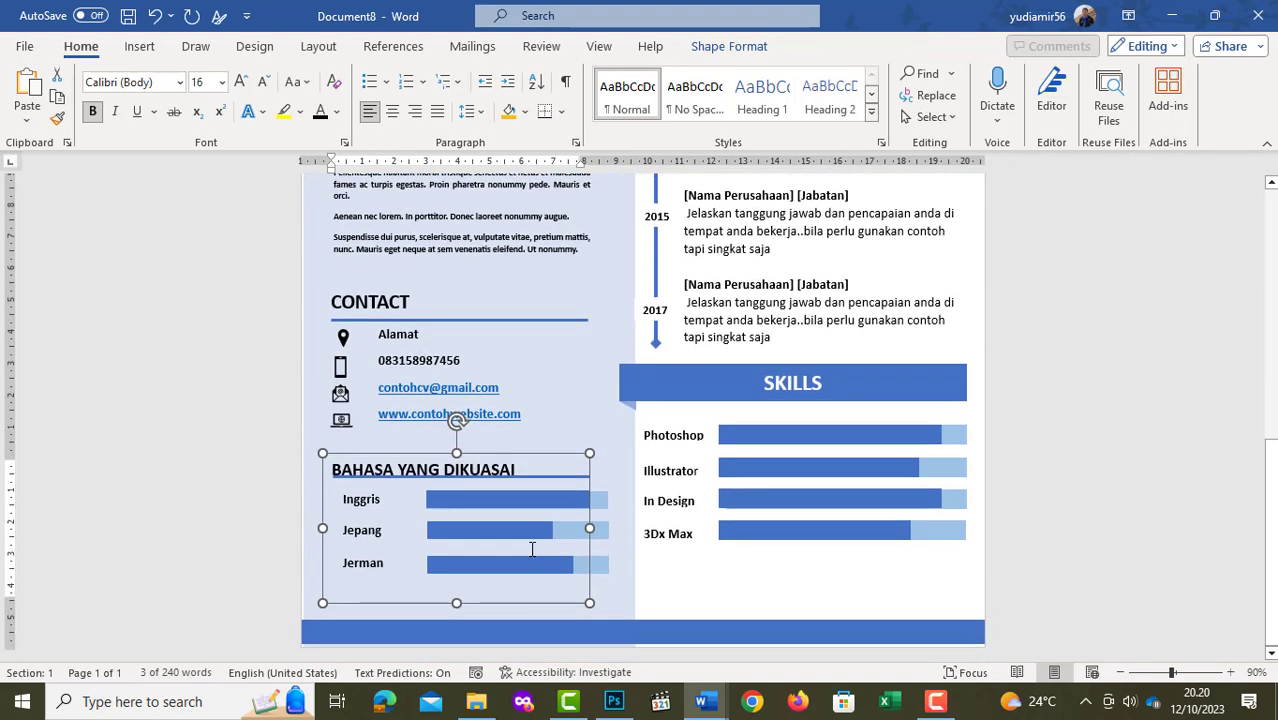
{"action": "left_click", "coordinate": [575, 477]}
{"action": "key", "text": "Down"}
{"action": "key", "text": "Down"}
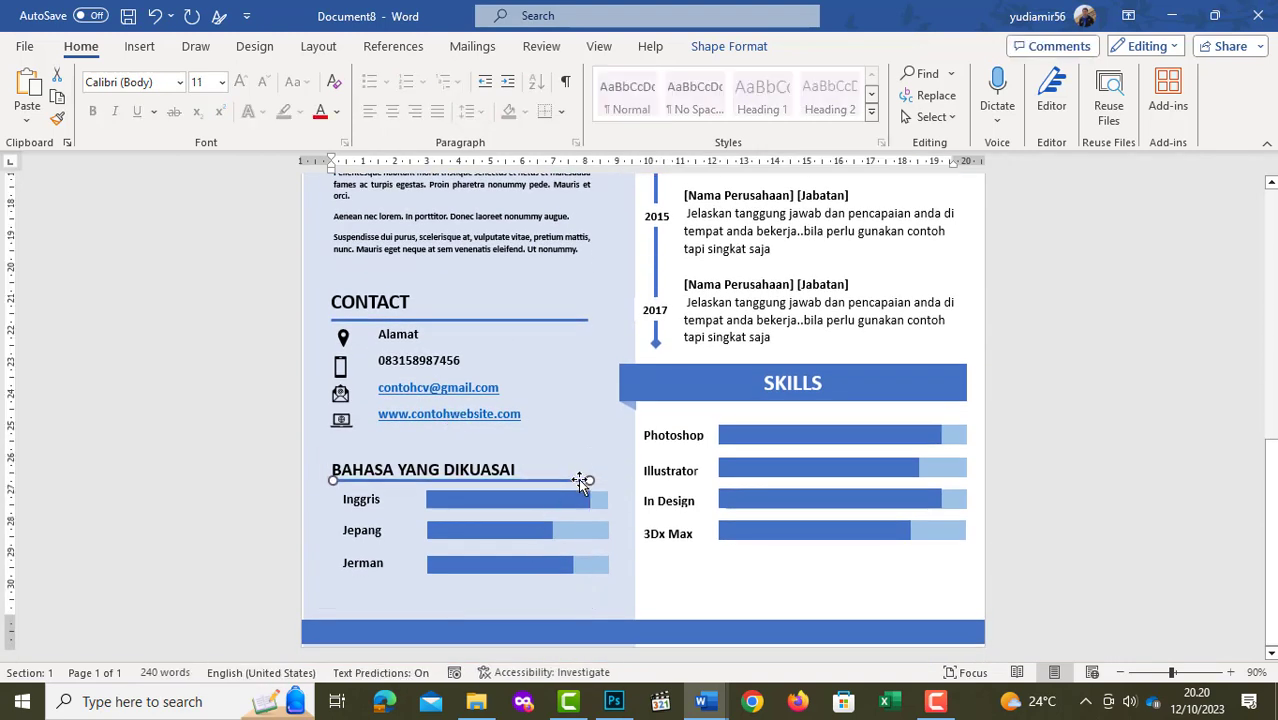
{"action": "key", "text": "Down"}
{"action": "key", "text": "Down"}
{"action": "left_click", "coordinate": [460, 472]}
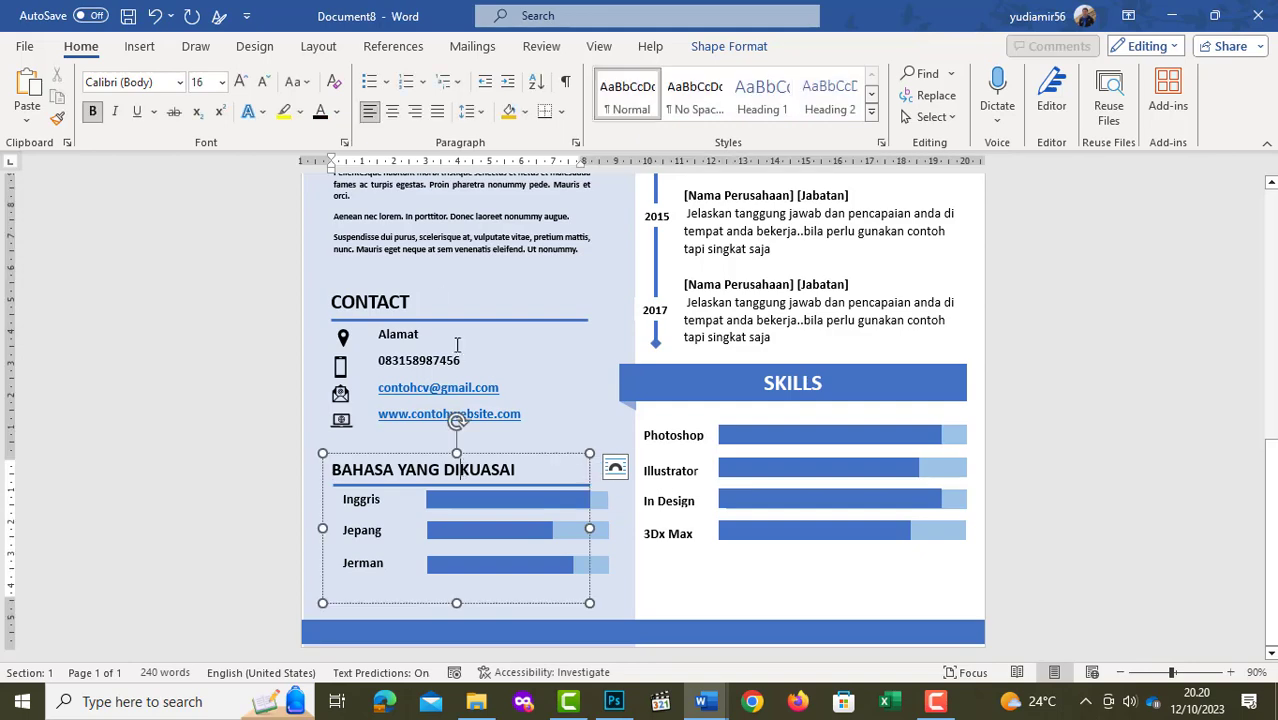
Check the CONTACT and BAHASA YANG DIKUASAI boxes, then deselect them.
{"action": "left_click", "coordinate": [434, 289]}
{"action": "left_click", "coordinate": [452, 285]}
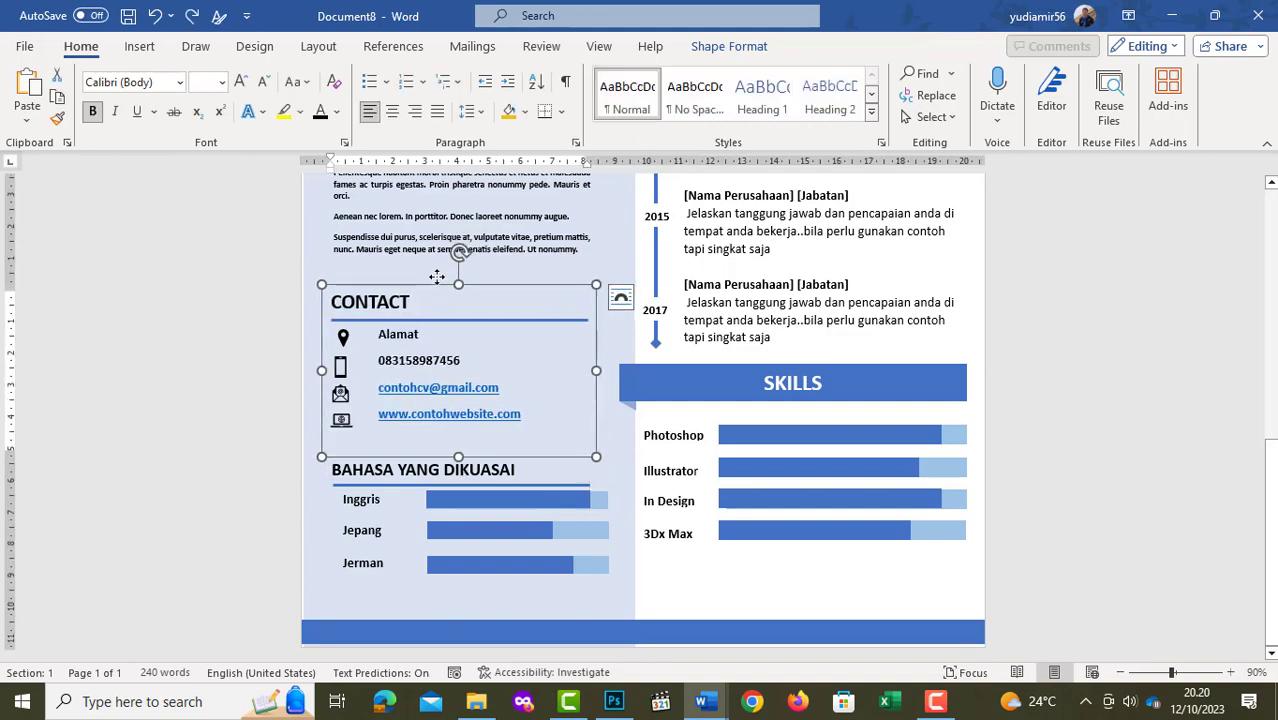
{"action": "key", "text": "ctrl+a"}
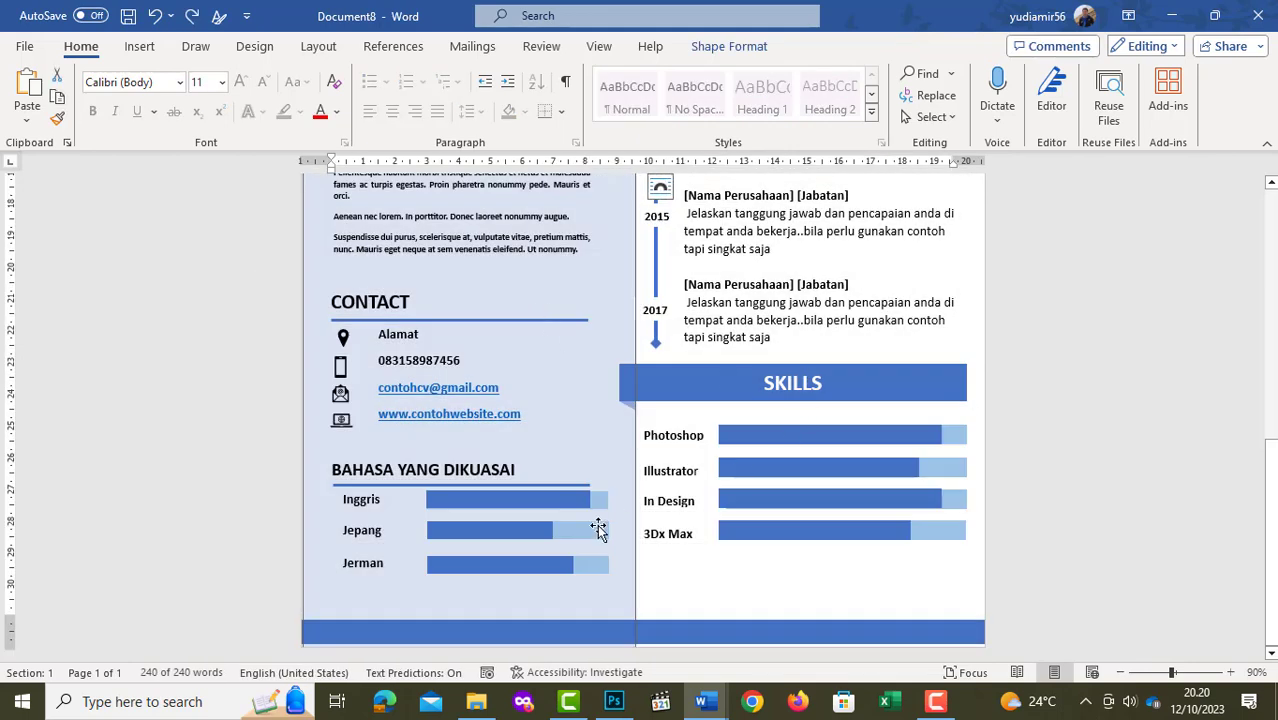
{"action": "left_click", "coordinate": [598, 530]}
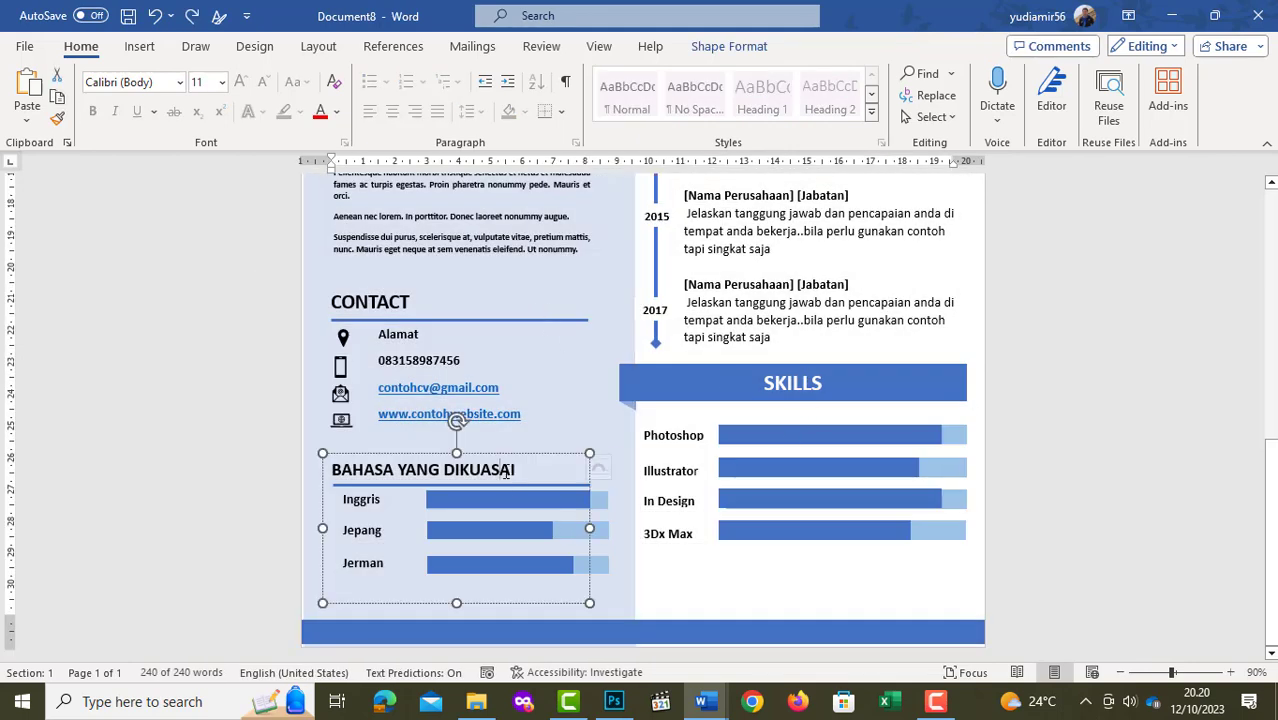
{"action": "left_click", "coordinate": [1054, 533]}
{"action": "scroll", "coordinate": [540, 497], "scroll_direction": "down", "scroll_amount": 6}
{"action": "scroll", "coordinate": [432, 501], "scroll_direction": "down", "scroll_amount": 4}
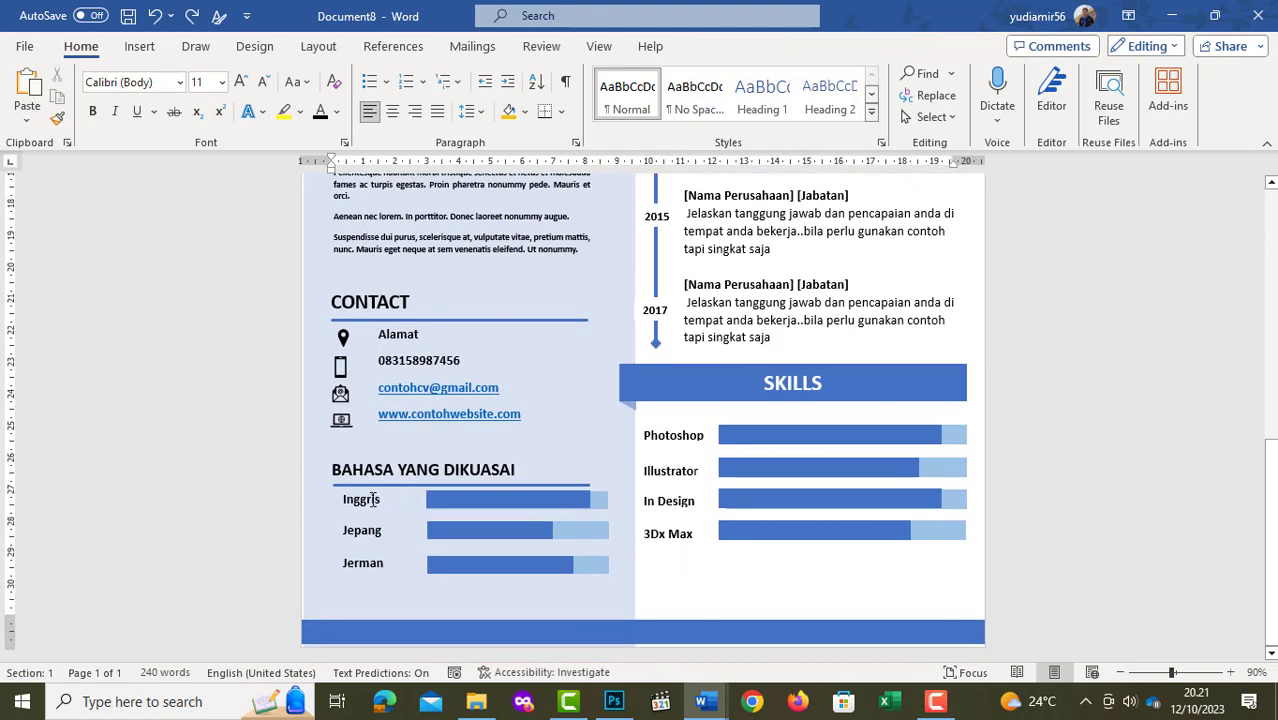
Nudge the Inggris, Jepang and Jerman labels and bars together down and left.
{"action": "left_click", "coordinate": [373, 499]}
{"action": "left_click", "coordinate": [410, 557]}
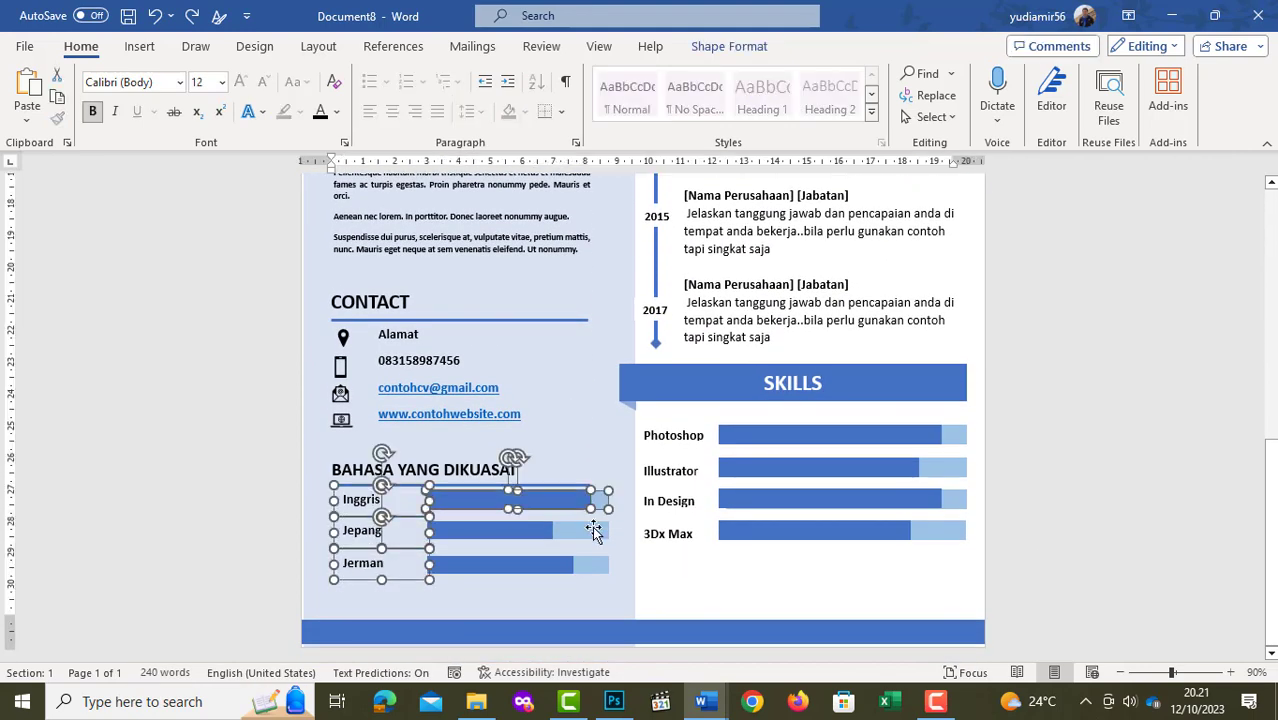
{"action": "left_click", "coordinate": [594, 530], "text": "shift"}
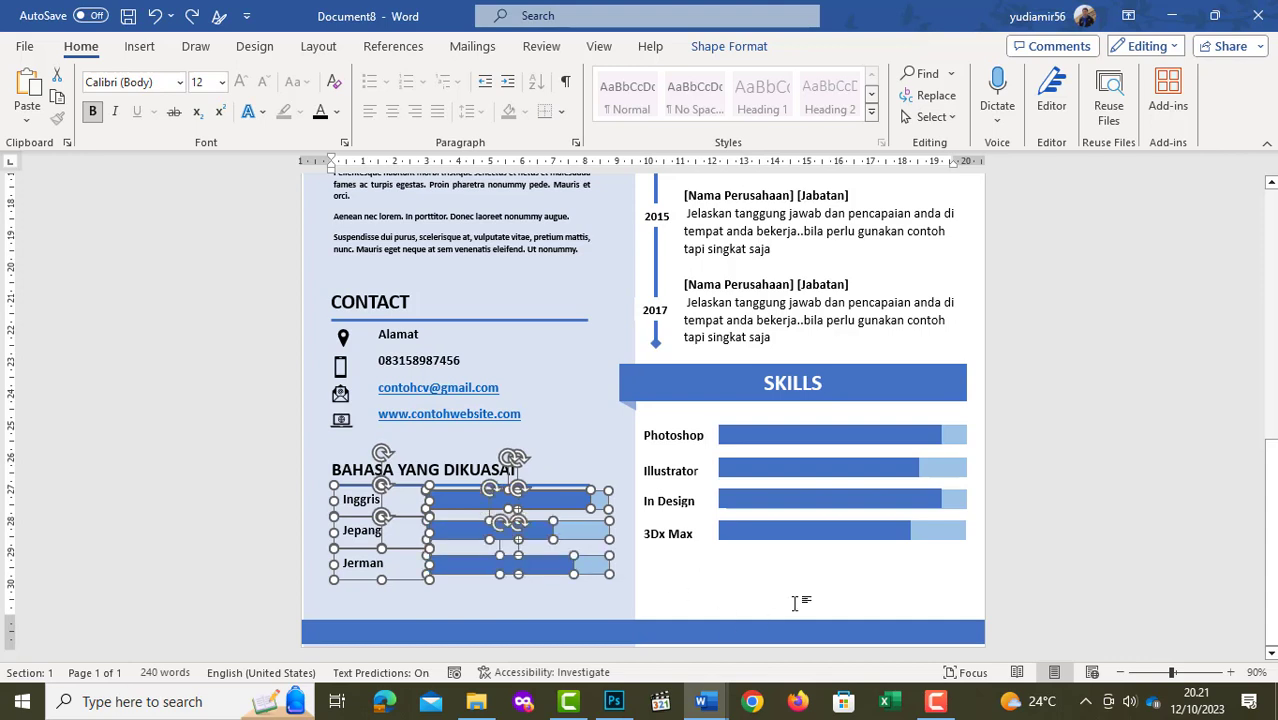
{"action": "key", "text": "Down"}
{"action": "key", "text": "Left"}
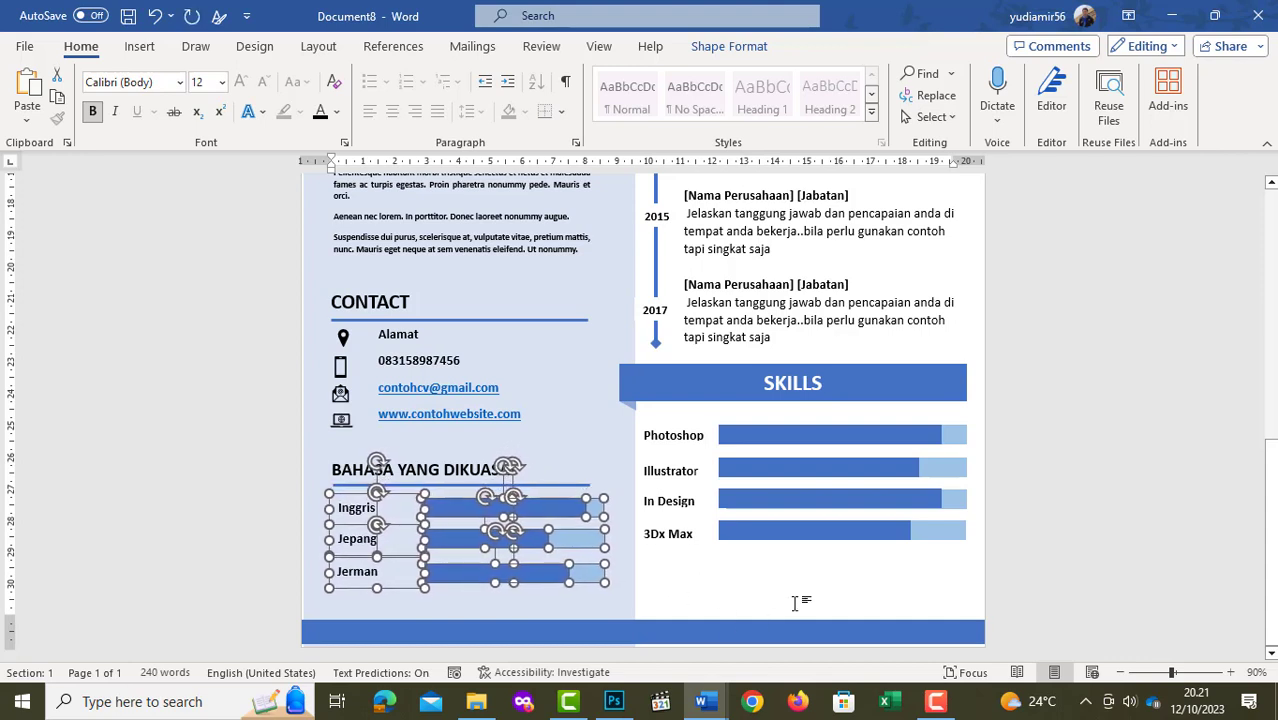
{"action": "key", "text": "Left"}
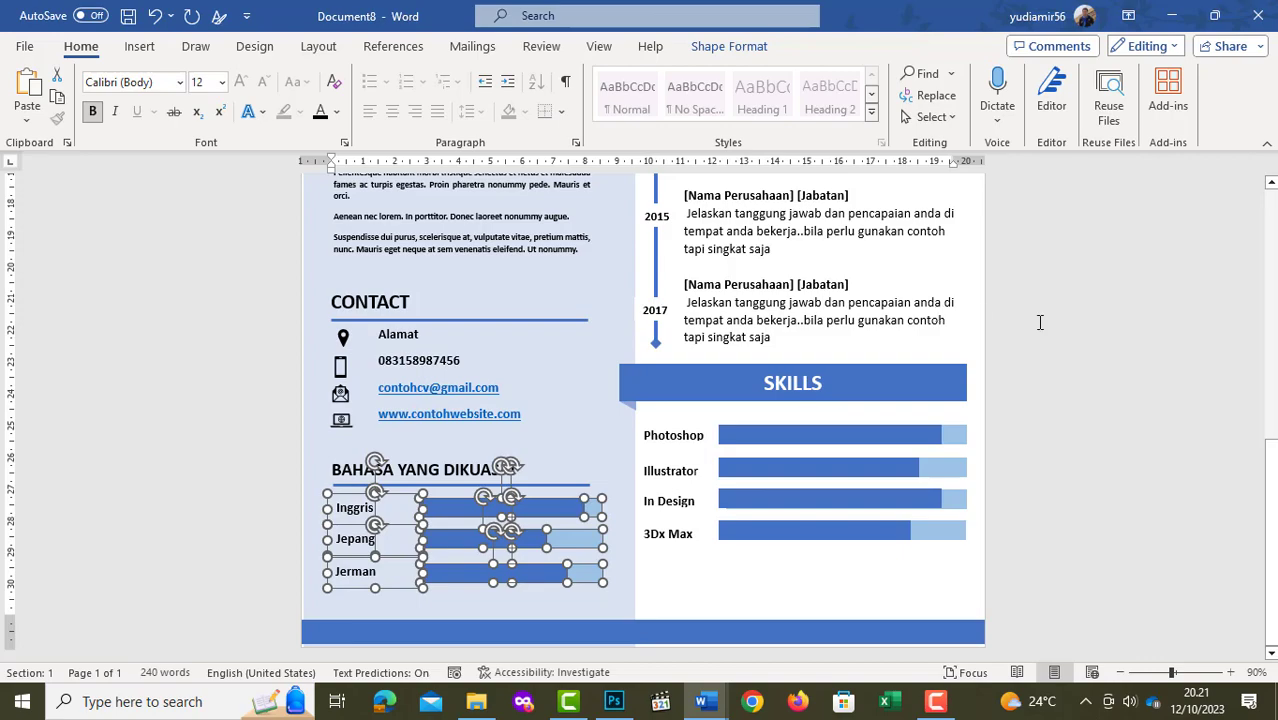
Nudge the phone icon up to align with the phone number line.
{"action": "scroll", "coordinate": [408, 456], "scroll_direction": "up", "scroll_amount": 5}
{"action": "scroll", "coordinate": [408, 456], "scroll_direction": "down", "scroll_amount": 5}
{"action": "double_click", "coordinate": [430, 390]}
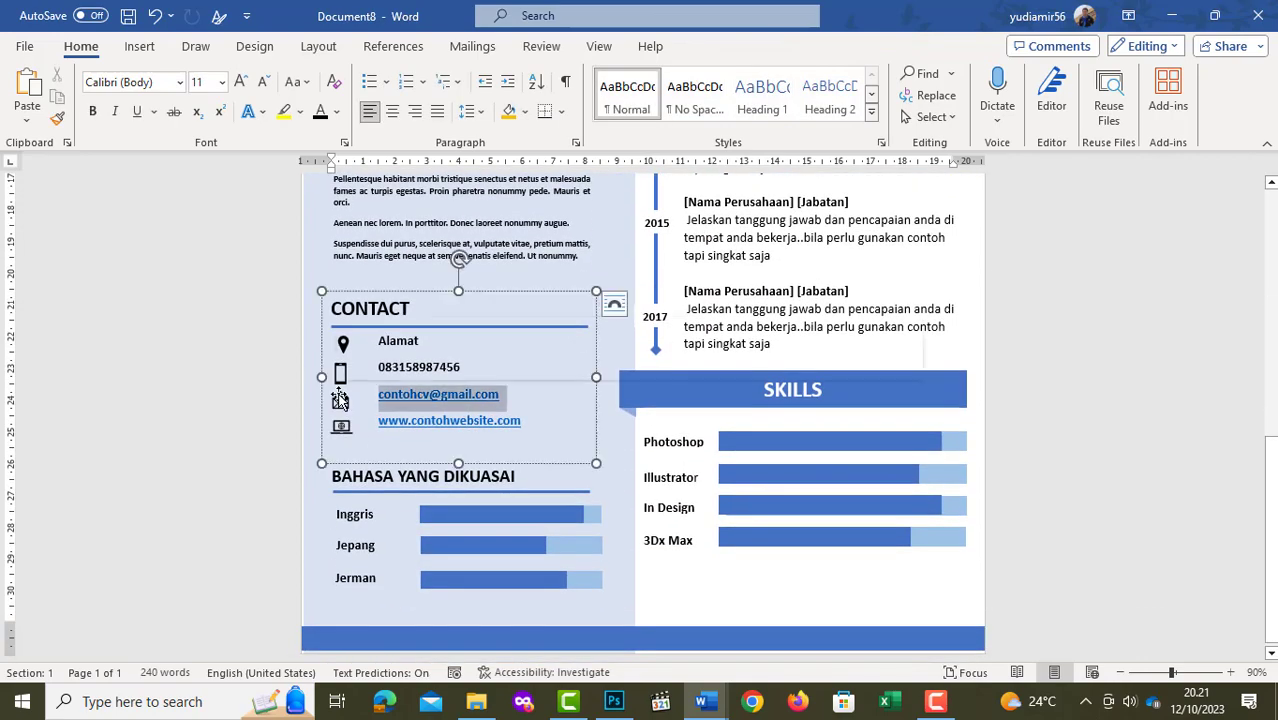
{"action": "scroll", "coordinate": [345, 418], "scroll_direction": "up", "scroll_amount": 5, "text": "ctrl"}
{"action": "double_click", "coordinate": [297, 357]}
{"action": "left_click", "coordinate": [172, 365]}
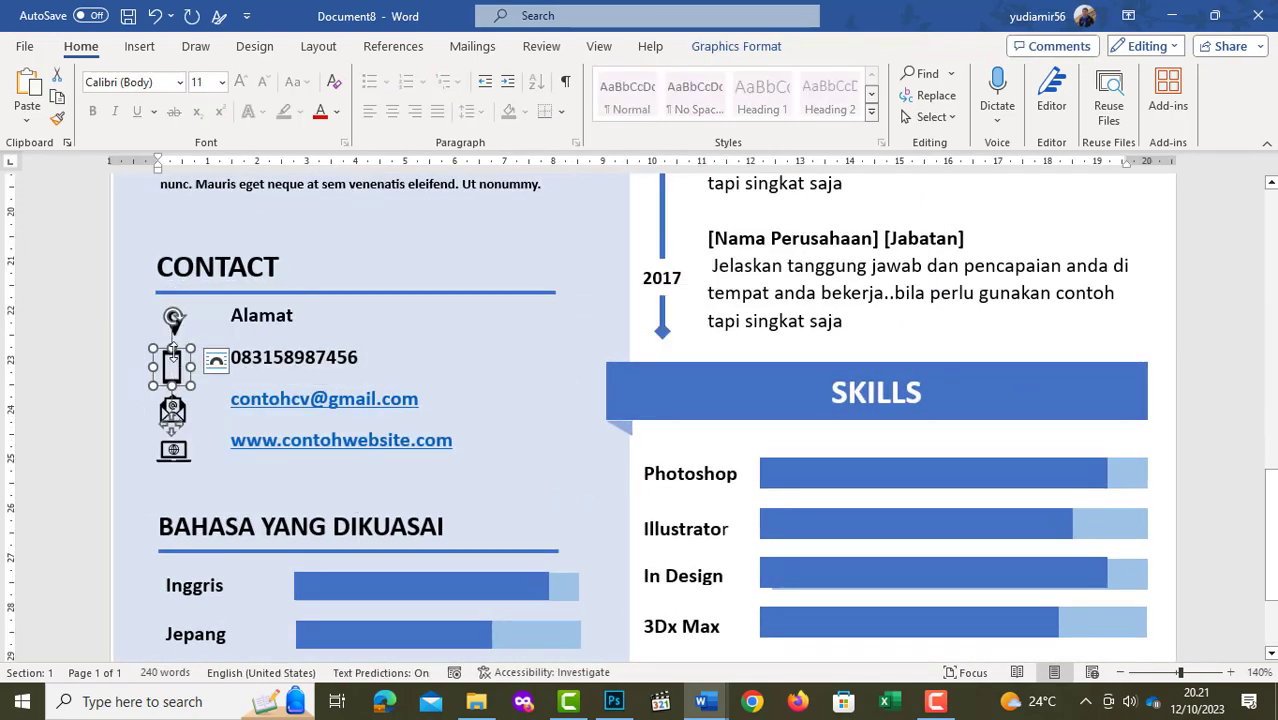
{"action": "key", "text": "Up"}
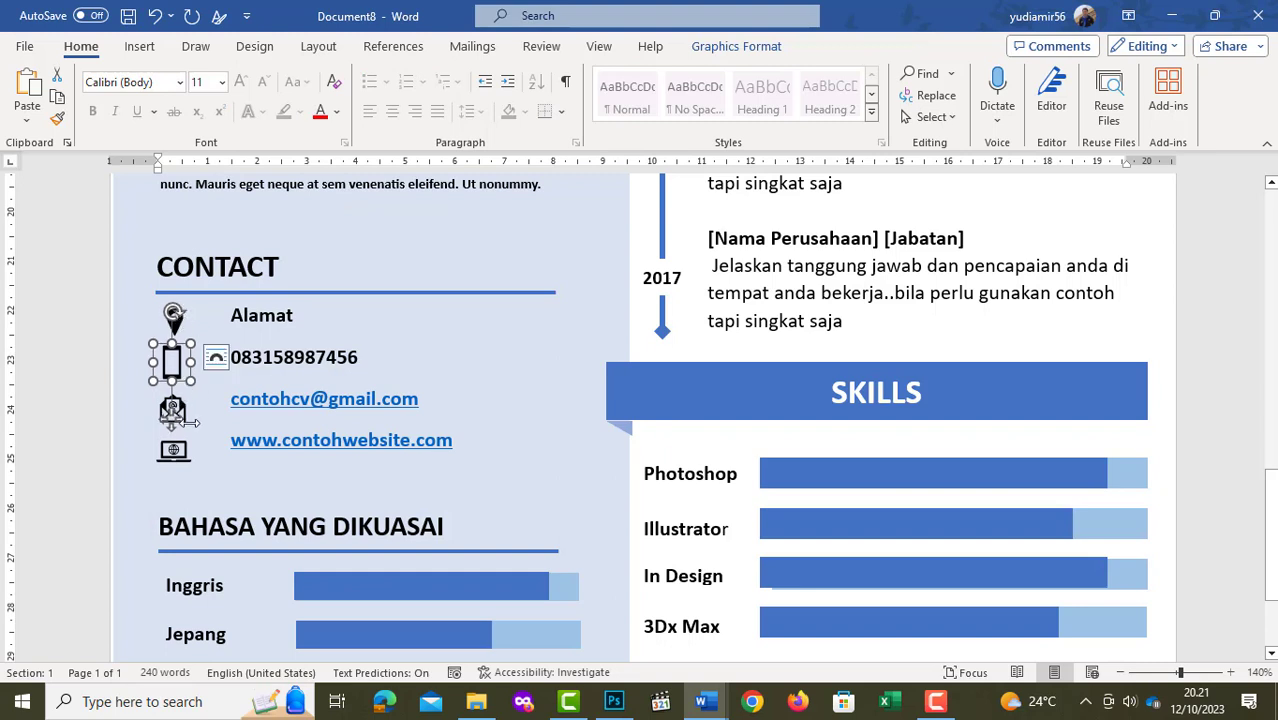
Align the email, website and location-pin icons with their contact lines.
{"action": "left_click", "coordinate": [178, 428]}
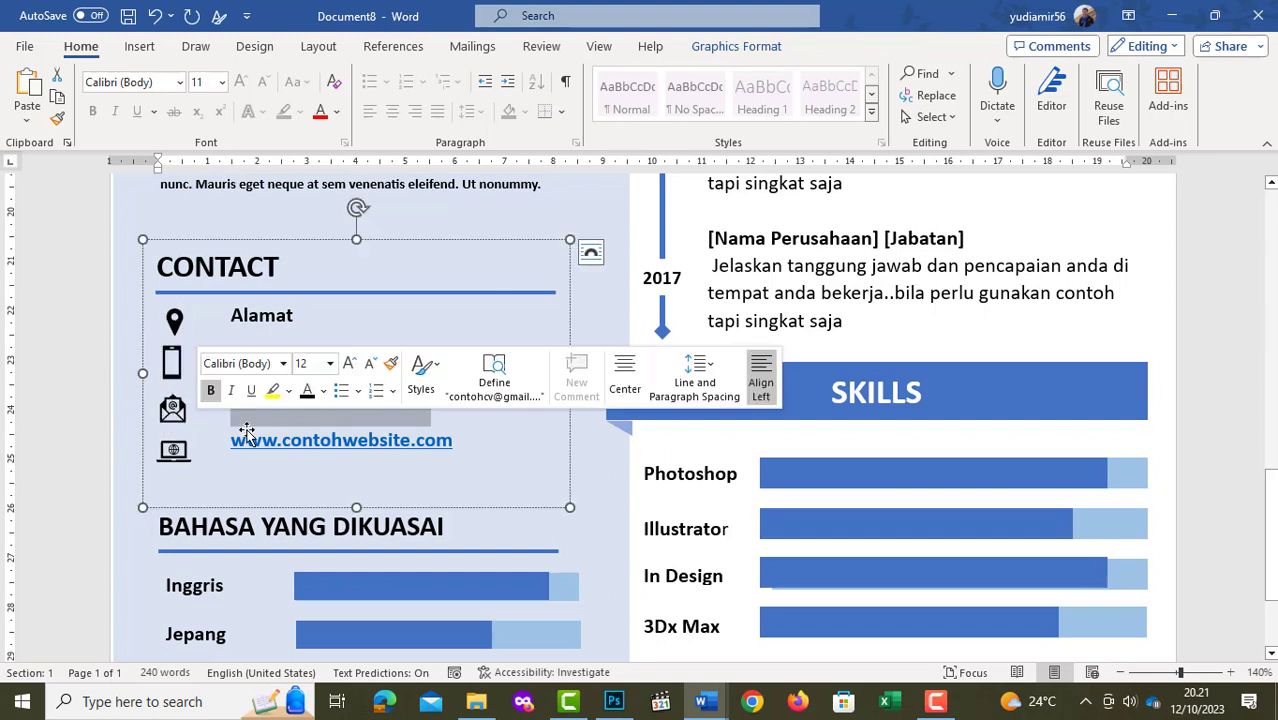
{"action": "left_click", "coordinate": [172, 410]}
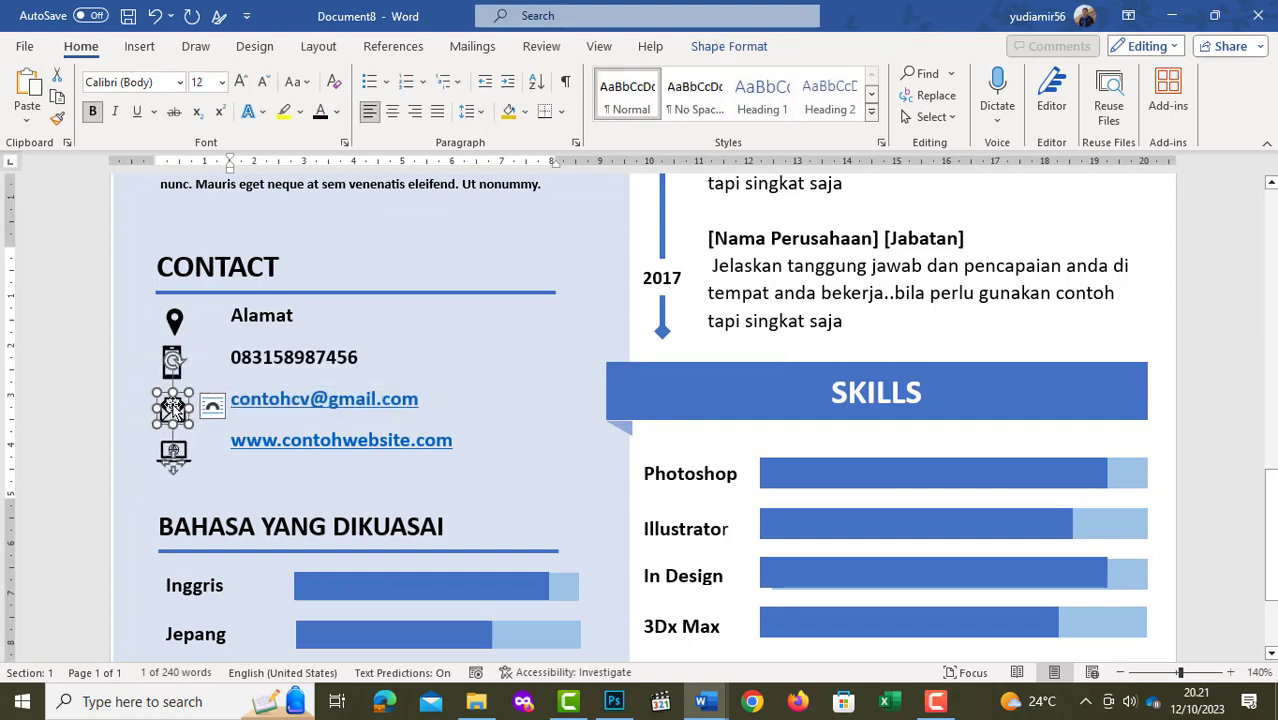
{"action": "left_click", "coordinate": [187, 462]}
{"action": "left_click", "coordinate": [173, 455]}
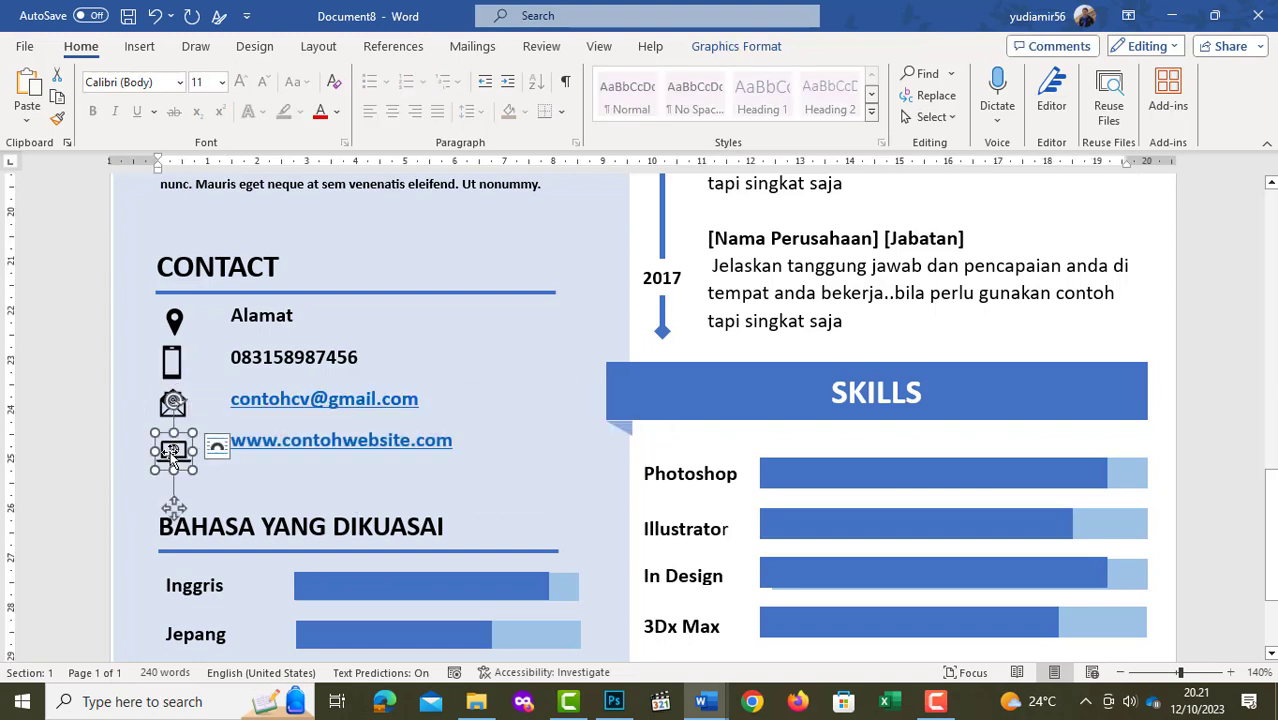
{"action": "left_click", "coordinate": [168, 324]}
{"action": "left_click_drag", "start_coordinate": [167, 323], "coordinate": [164, 330]}
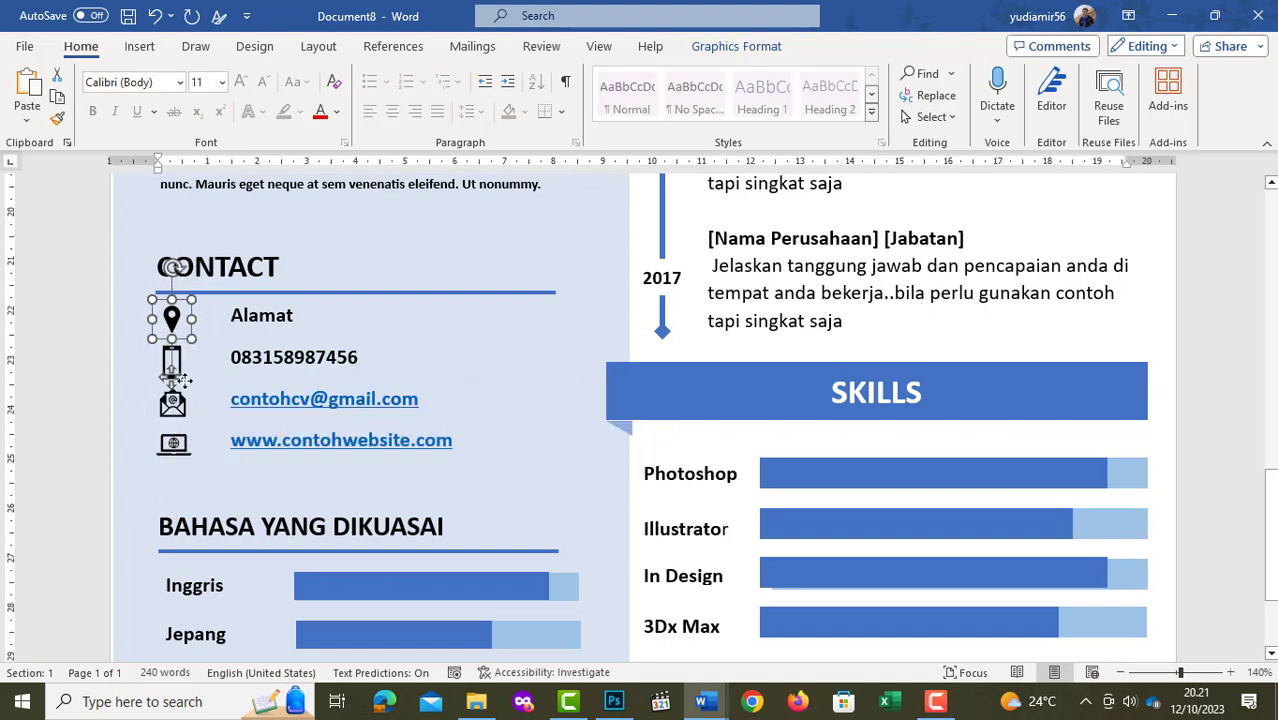
{"action": "left_click", "coordinate": [357, 495]}
{"action": "scroll", "coordinate": [366, 493], "scroll_direction": "down", "scroll_amount": 1}
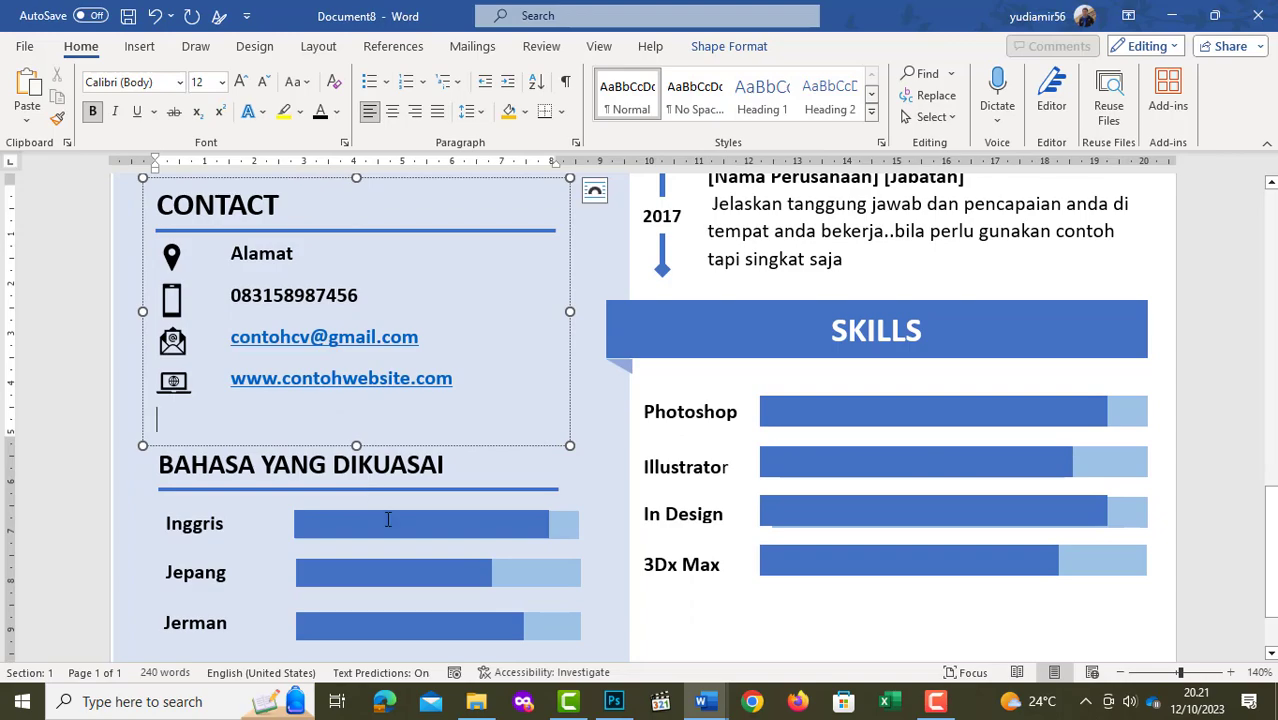
{"action": "scroll", "coordinate": [366, 496], "scroll_direction": "down", "scroll_amount": 3, "text": "ctrl"}
{"action": "scroll", "coordinate": [366, 496], "scroll_direction": "down", "scroll_amount": 4, "text": "ctrl"}
{"action": "scroll", "coordinate": [366, 496], "scroll_direction": "down", "scroll_amount": 1, "text": "ctrl"}
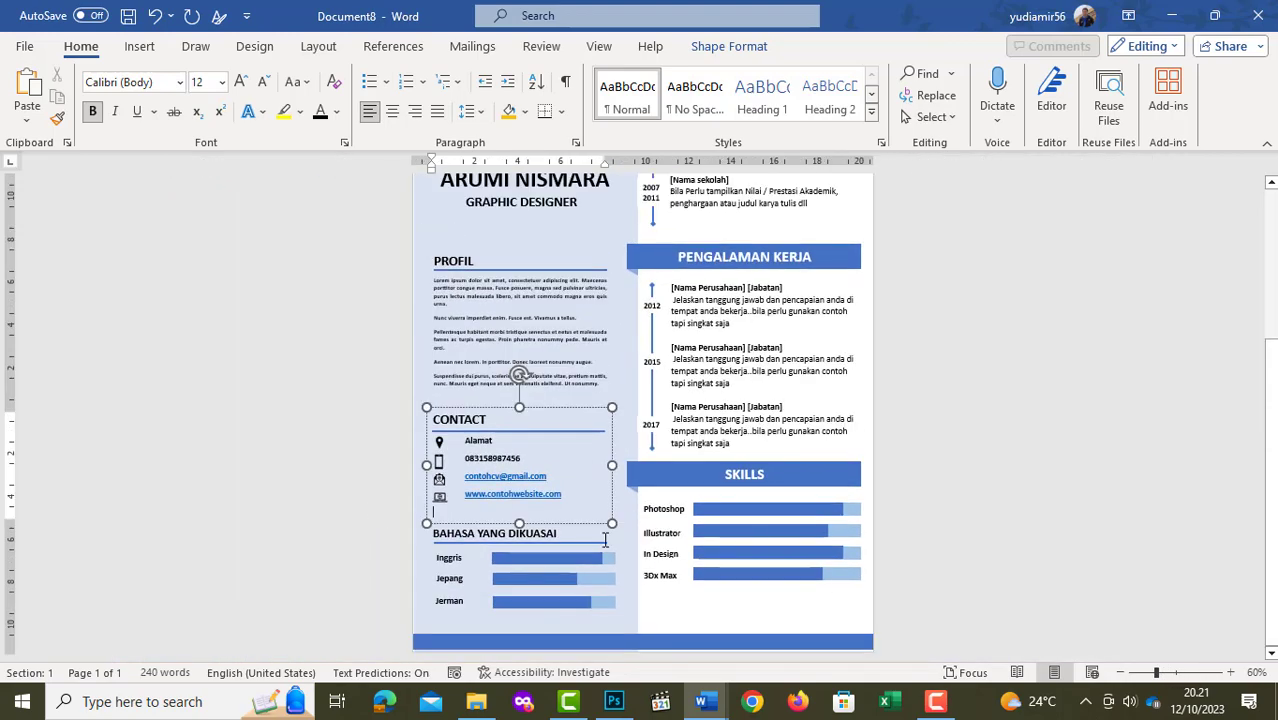
{"action": "scroll", "coordinate": [873, 494], "scroll_direction": "up", "scroll_amount": 1}
{"action": "scroll", "coordinate": [873, 494], "scroll_direction": "up", "scroll_amount": 2}
{"action": "scroll", "coordinate": [850, 485], "scroll_direction": "down", "scroll_amount": 1, "text": "ctrl"}
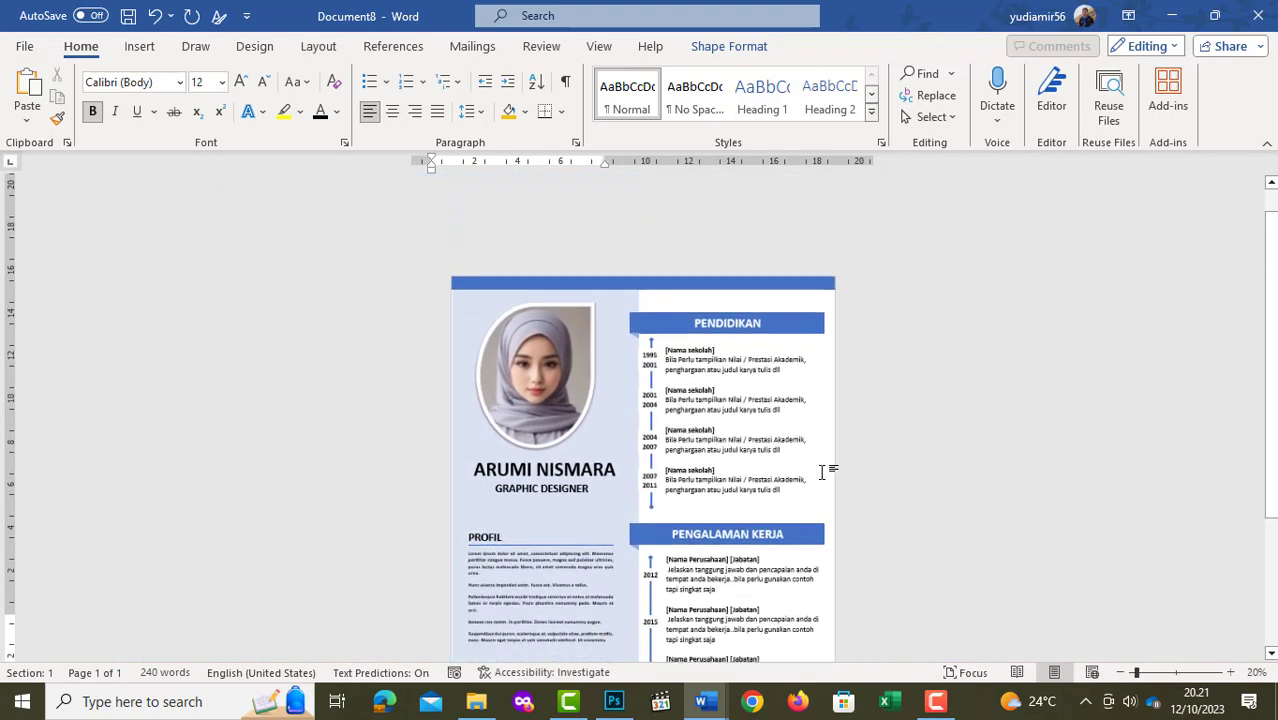
{"action": "scroll", "coordinate": [824, 472], "scroll_direction": "down", "scroll_amount": 3, "text": "ctrl"}
{"action": "left_click", "coordinate": [823, 455]}
{"action": "scroll", "coordinate": [823, 455], "scroll_direction": "up", "scroll_amount": 1, "text": "ctrl"}
{"action": "scroll", "coordinate": [823, 455], "scroll_direction": "up", "scroll_amount": 1, "text": "ctrl"}
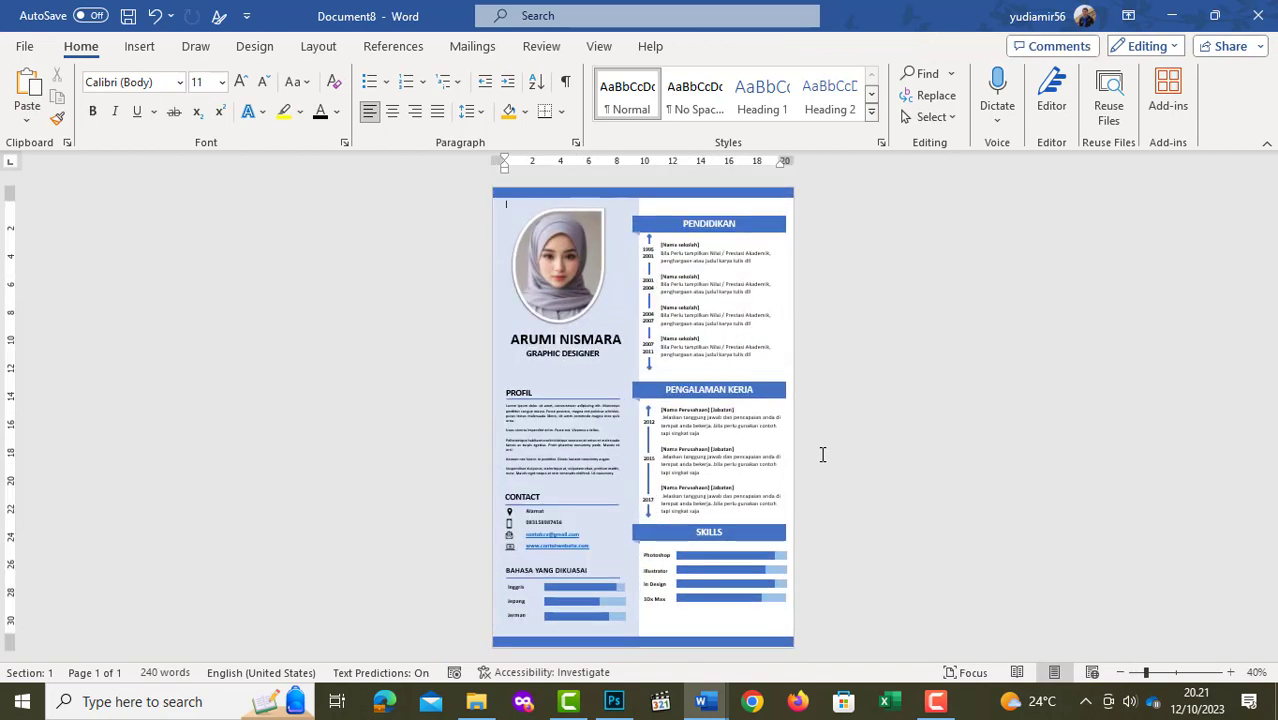